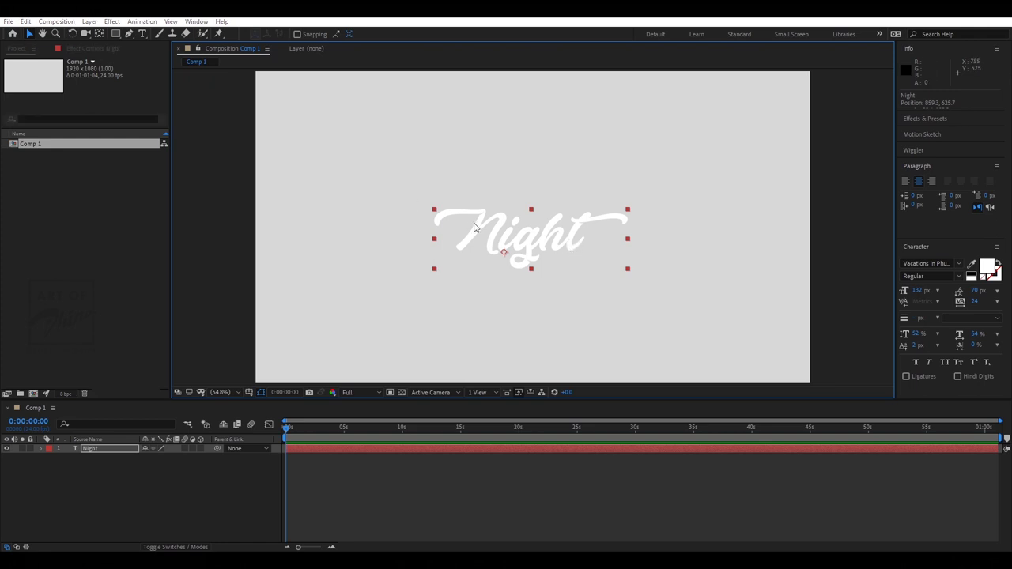
Create a black solid filling the composition and place it beneath the Night text layer.
key("ctrl+y")
left_click(445, 317)
left_click(585, 334)
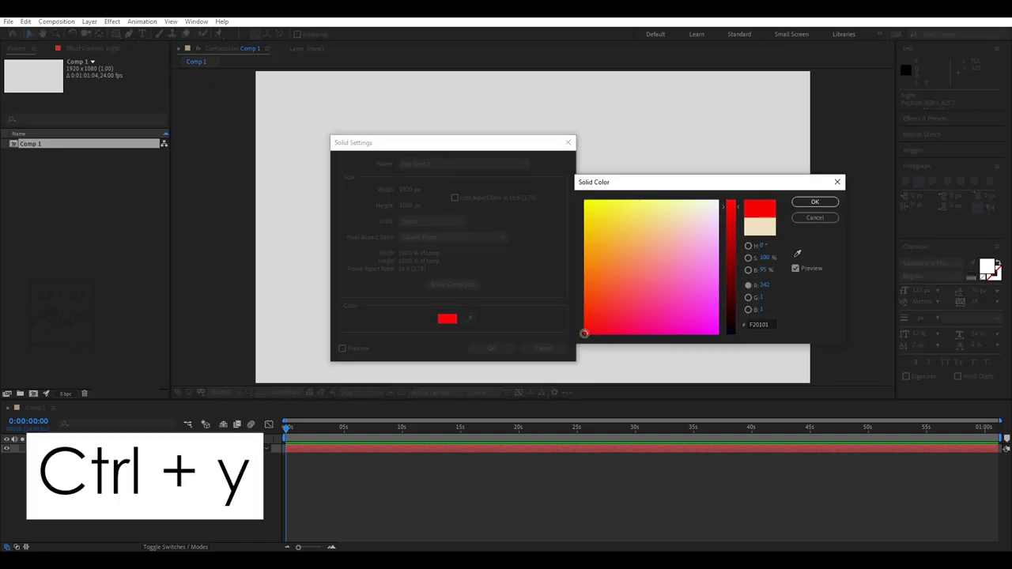
left_click_drag(729, 324, 730, 350)
key("Return")
key("Return")
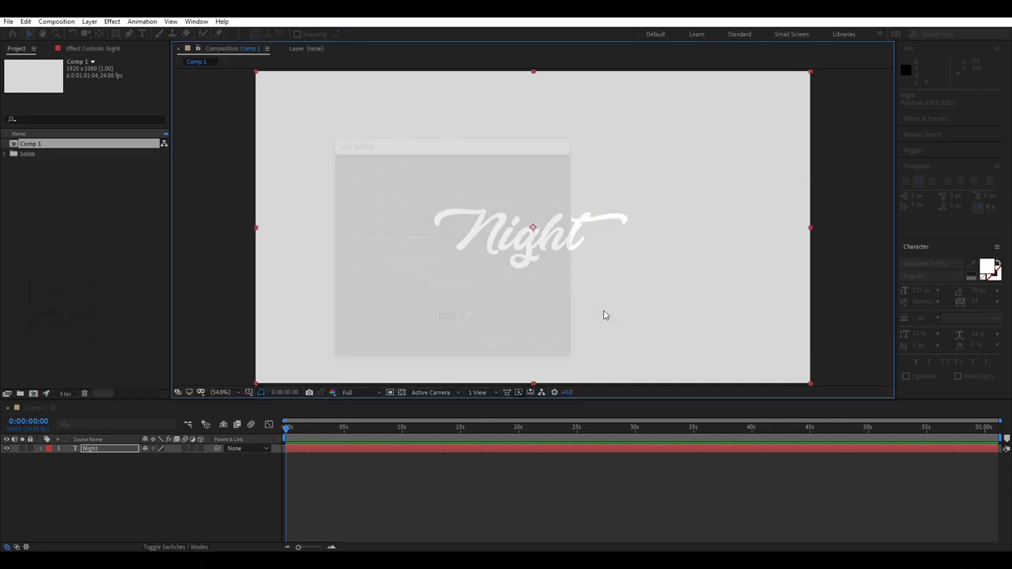
left_click_drag(83, 452, 97, 470)
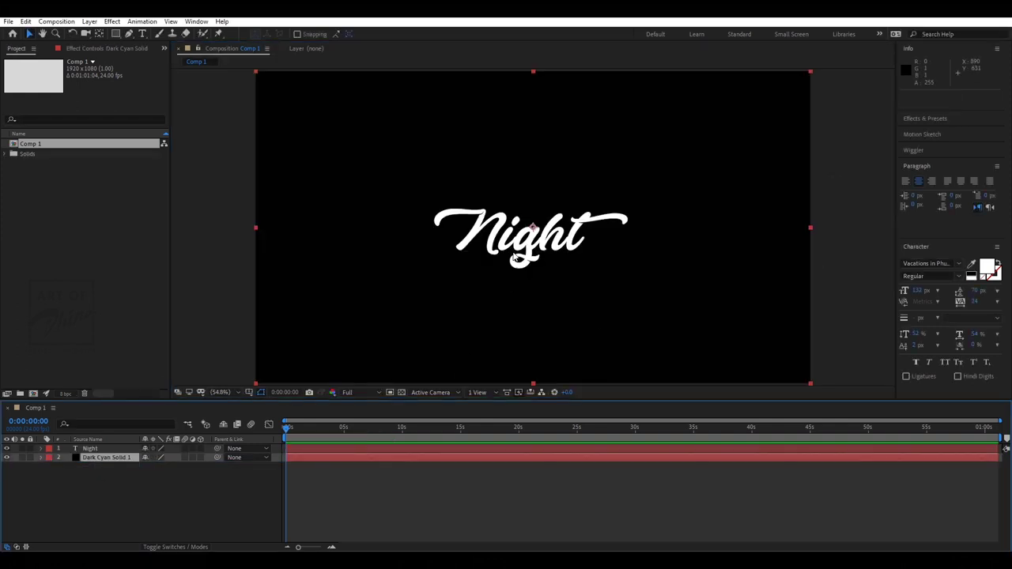
Recolour the Night text to a light pink fill.
left_click(539, 230)
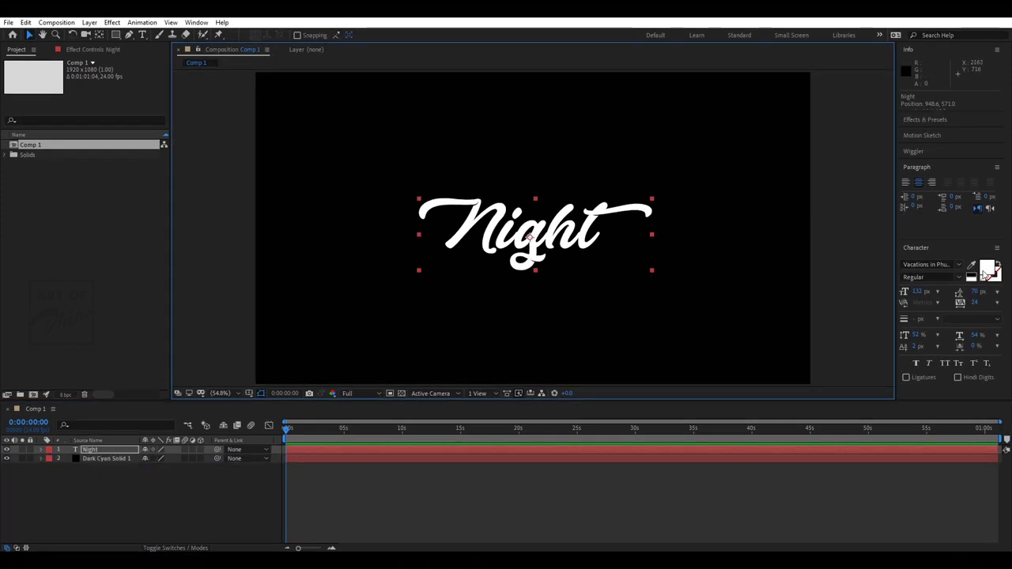
left_click(987, 269)
left_click(627, 253)
left_click(605, 262)
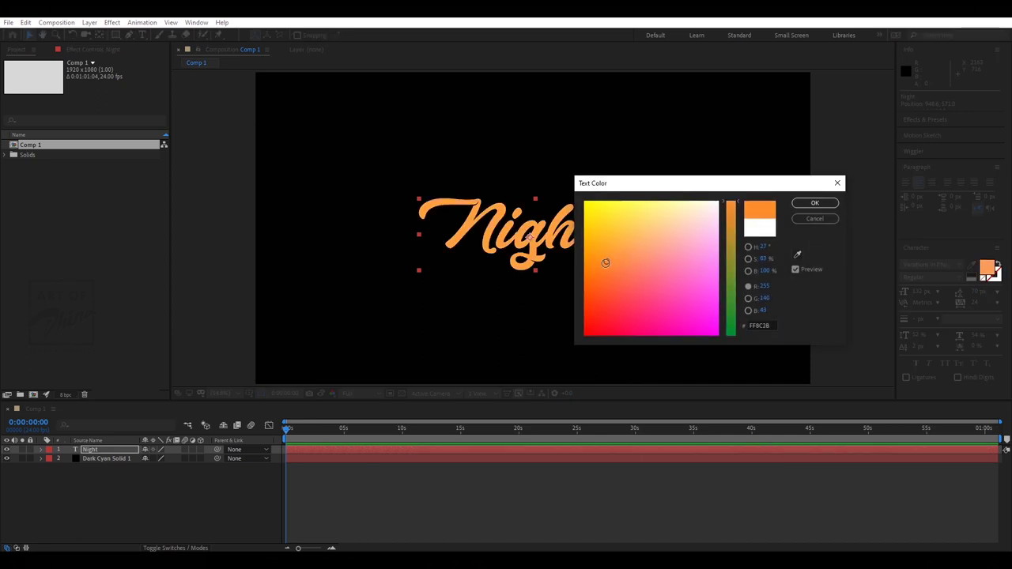
left_click(606, 278)
left_click(734, 251)
left_click(665, 289)
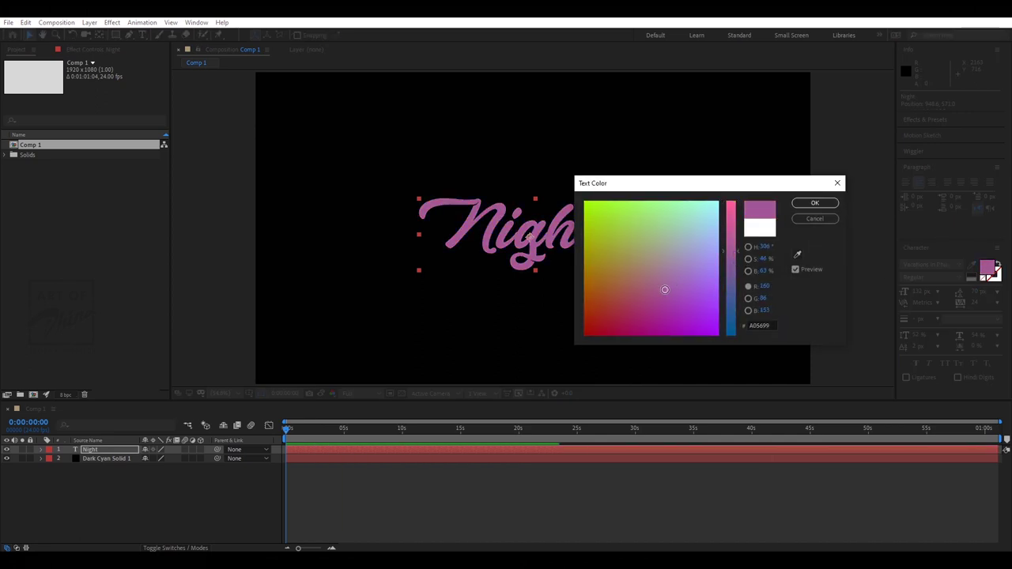
left_click(678, 278)
left_click_drag(731, 252, 730, 222)
left_click(674, 272)
key("Return")
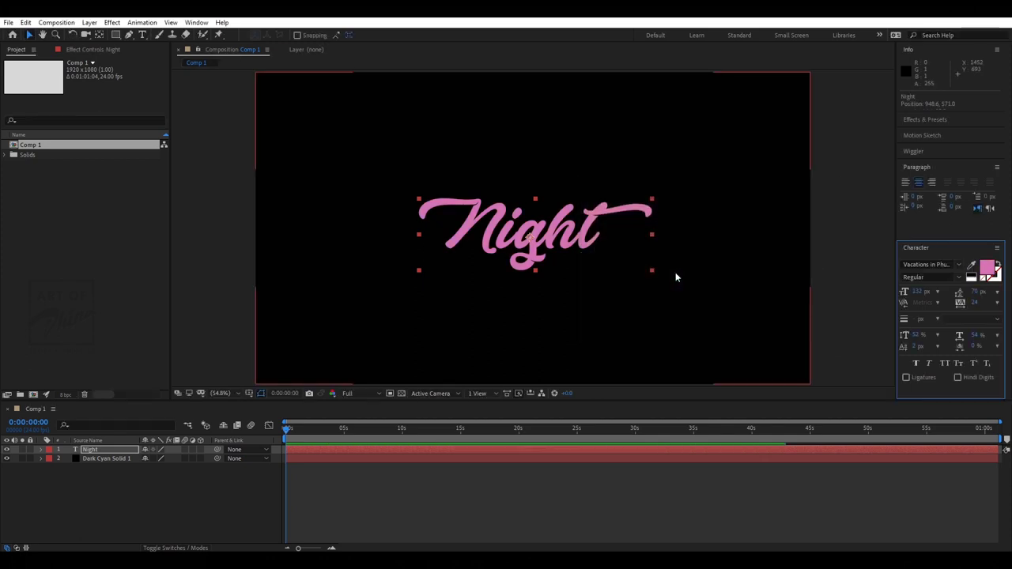
Duplicate the Night text layer four times to have one layer per letter.
double_click(588, 231)
left_click(28, 36)
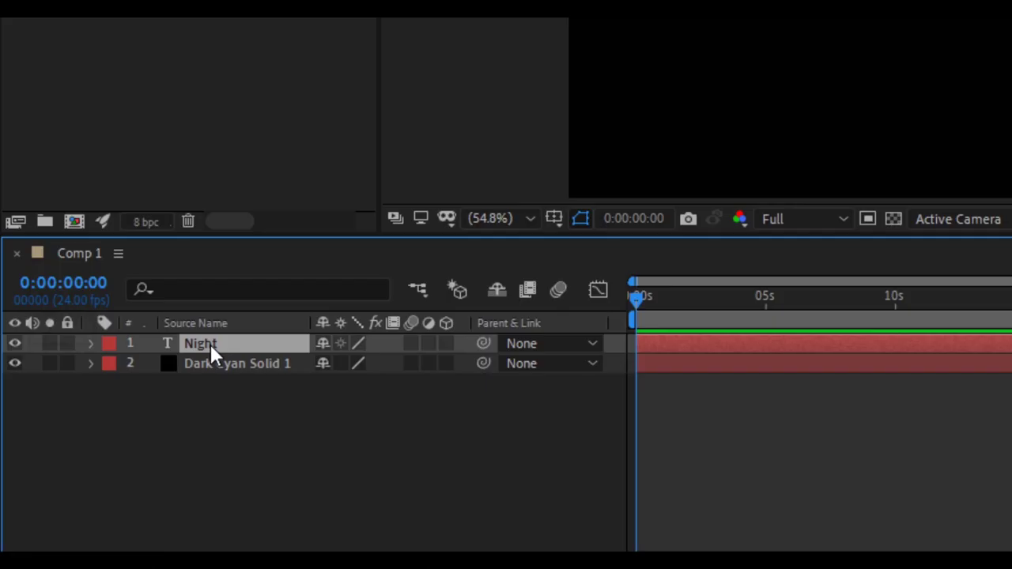
key("ctrl+d")
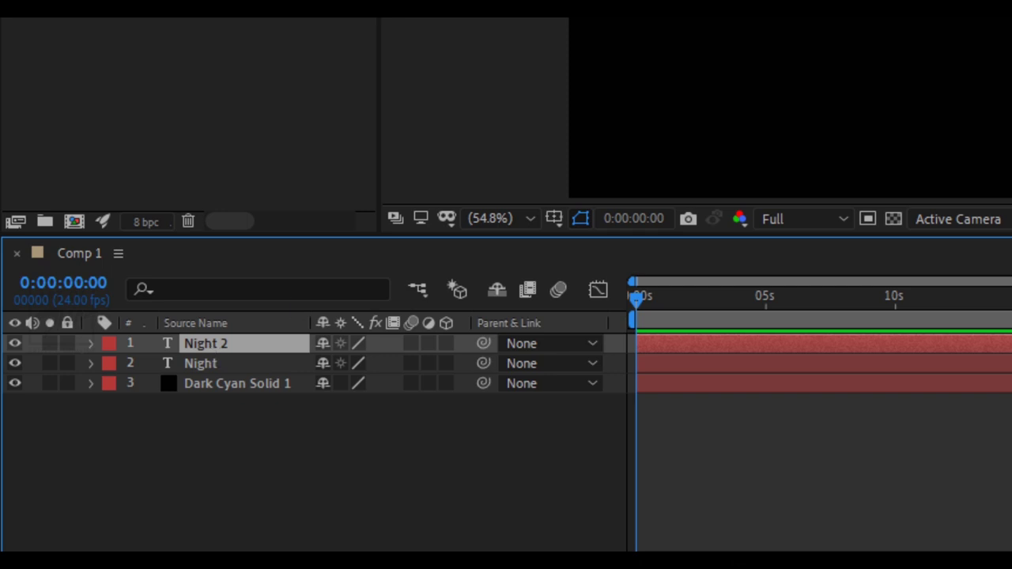
key("ctrl+d")
key("ctrl+d")
key("ctrl+d")
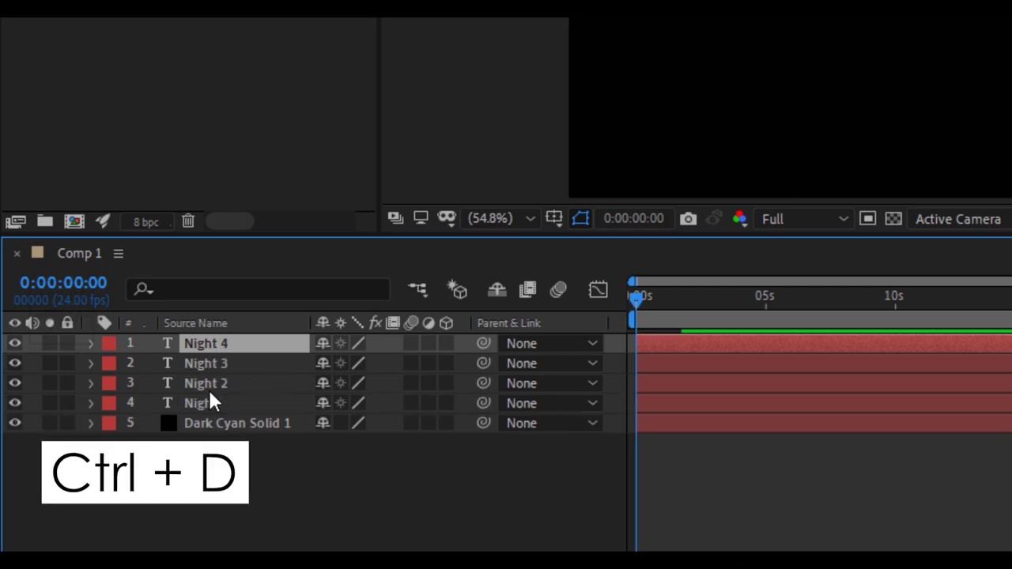
Reduce the lowest Night text layer to the letter N and move it over the word's first letter.
left_click(212, 421)
left_click(218, 404)
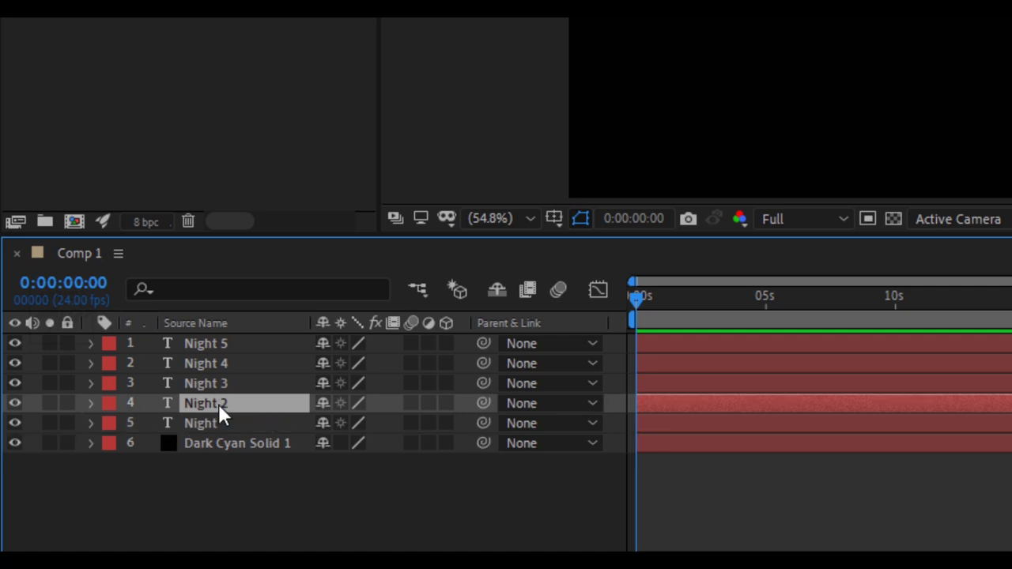
left_click(220, 341)
left_click(222, 423)
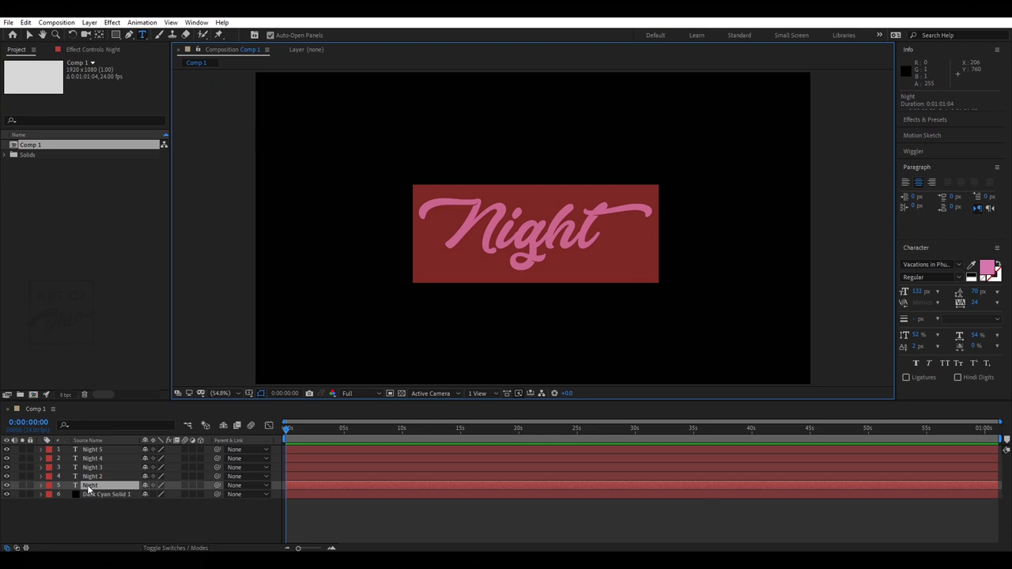
left_click(88, 489)
left_click_drag(479, 227, 714, 242)
key("BackSpace")
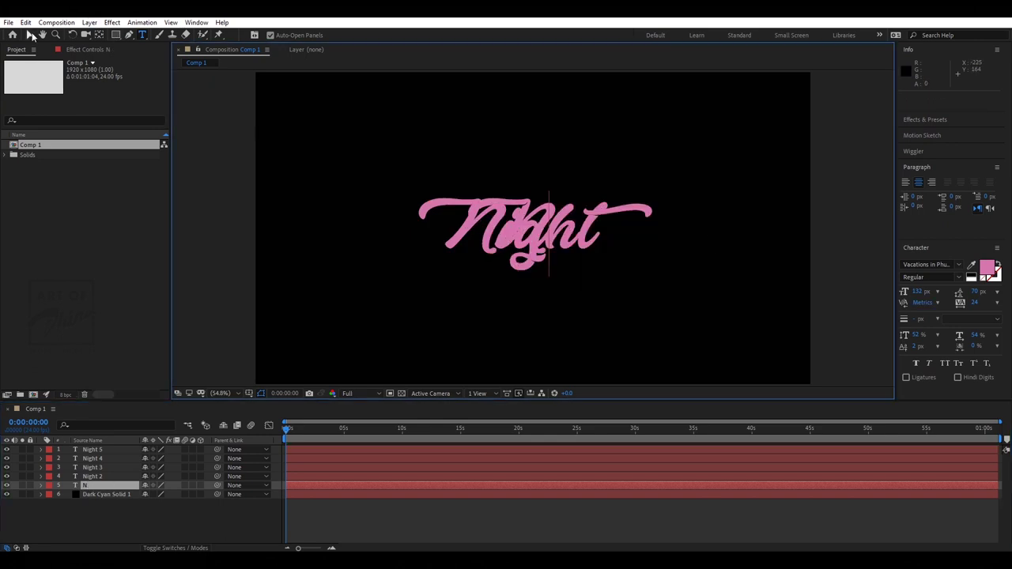
left_click(32, 37)
left_click_drag(538, 229, 405, 216)
Reduce the remaining Night layers to the single letters i, g, h and t, each aligned to its place in the word.
double_click(99, 479)
left_click(547, 255)
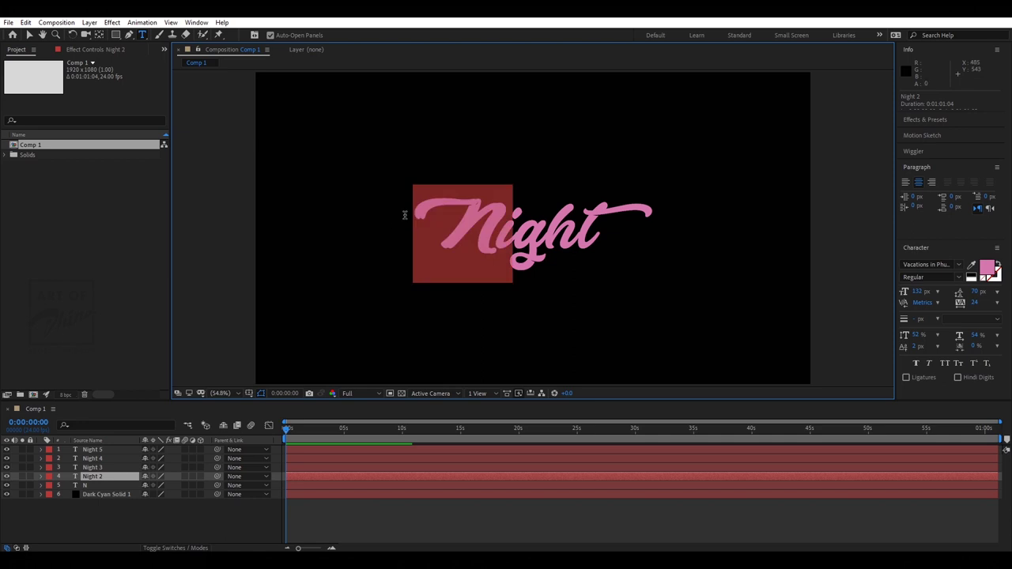
key("BackSpace")
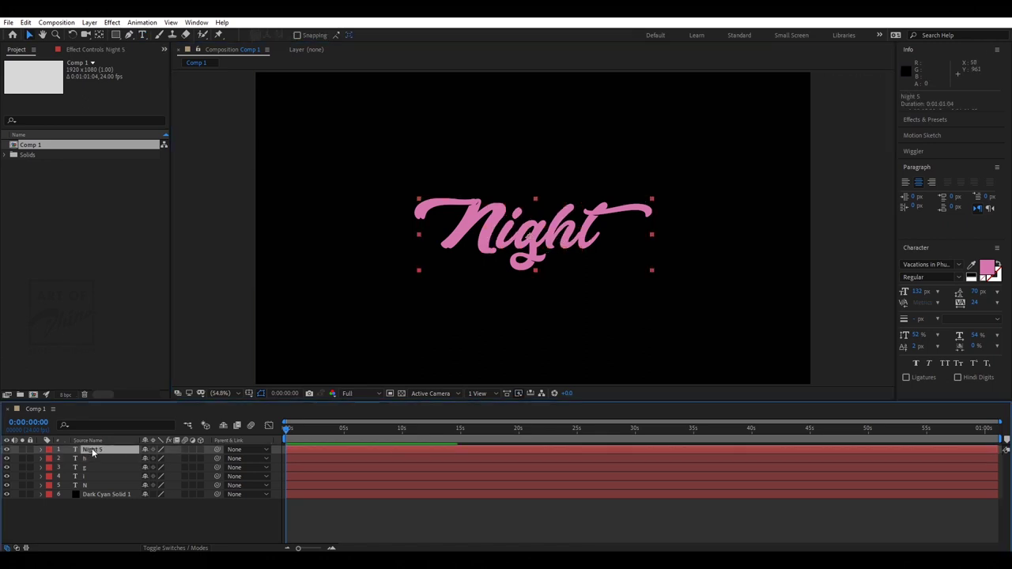
left_click_drag(536, 225, 615, 228)
left_click(820, 131)
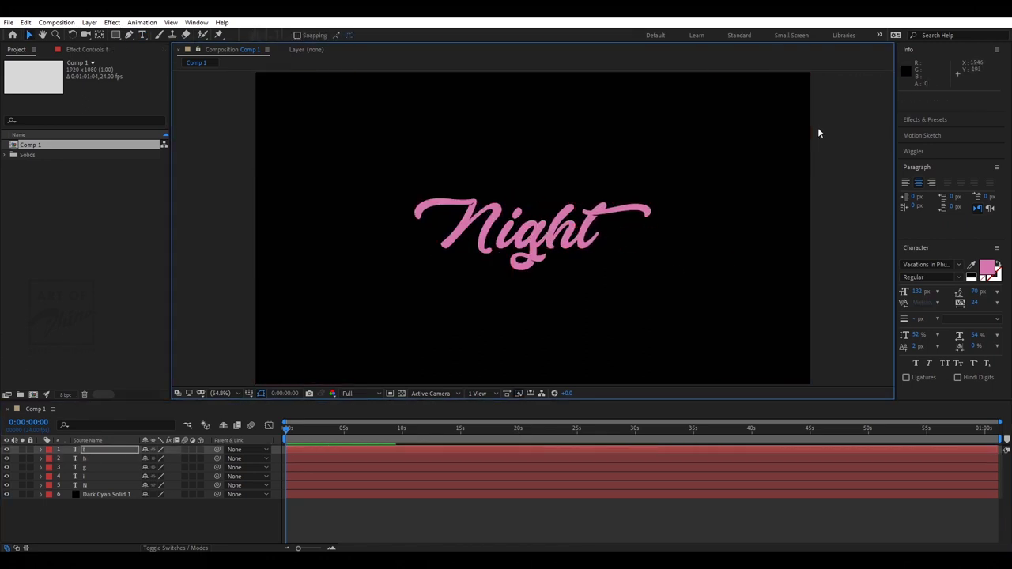
Pre-compose the N text layer into a new composition named N Comp.
left_click(87, 486)
right_click(89, 487)
left_click(118, 439)
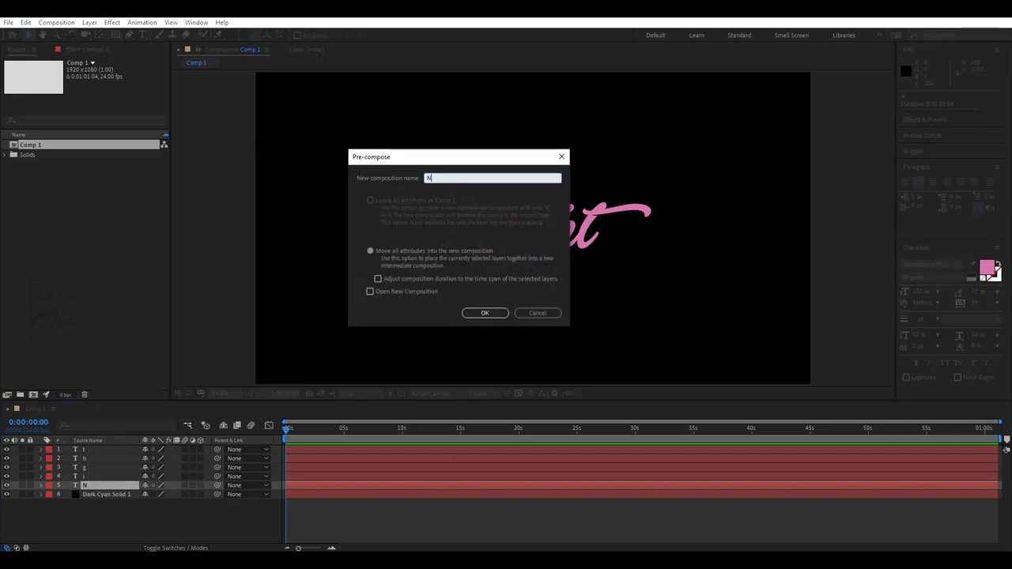
type("N Com")
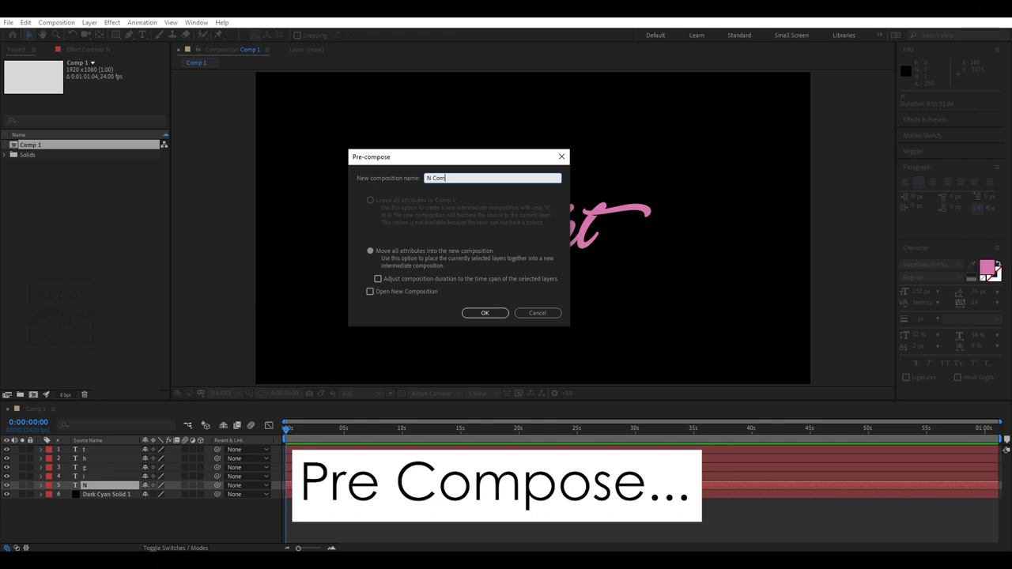
type("p")
key("Return")
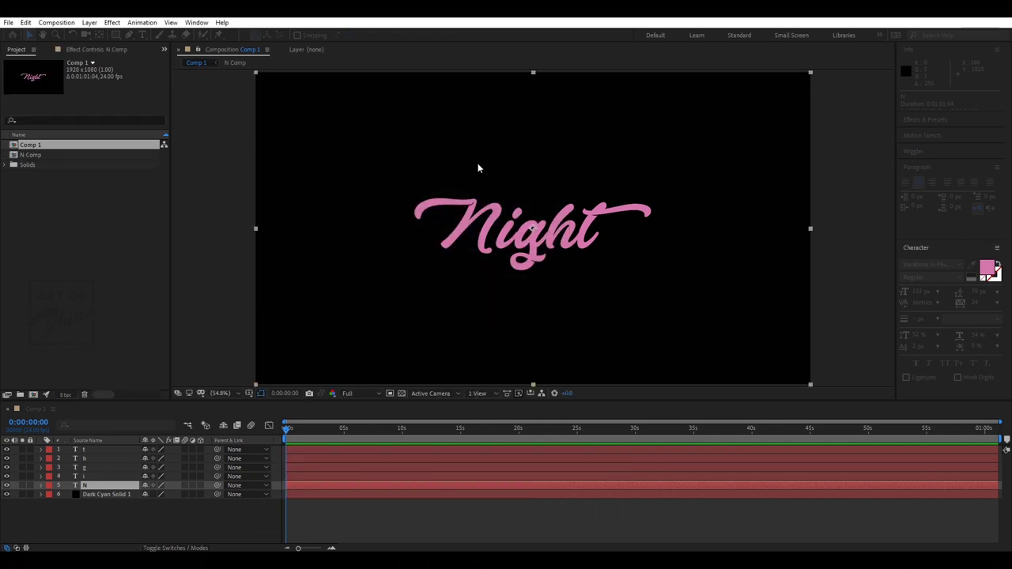
Open N Comp and examine the letter N up close.
double_click(93, 486)
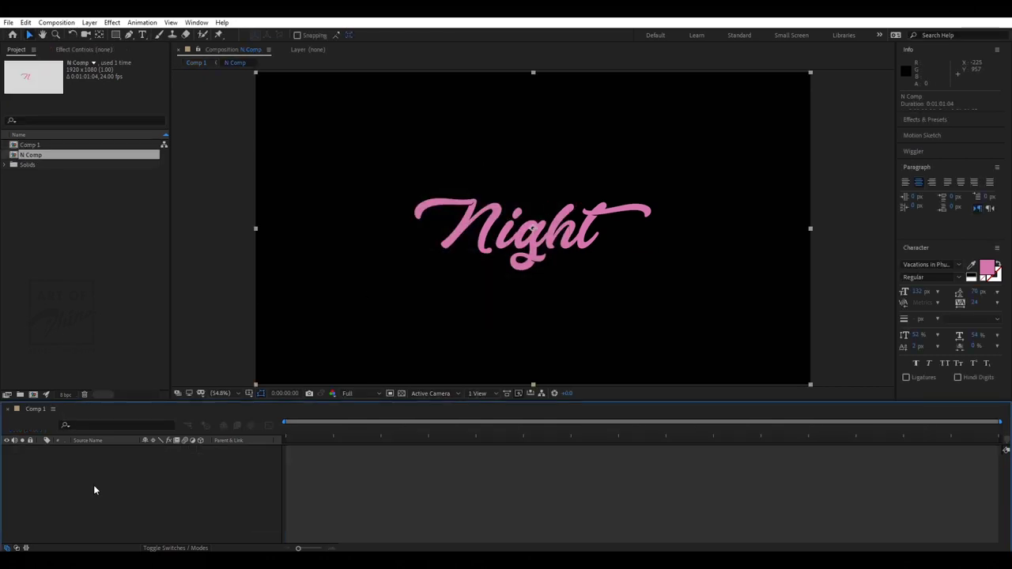
left_click(475, 219)
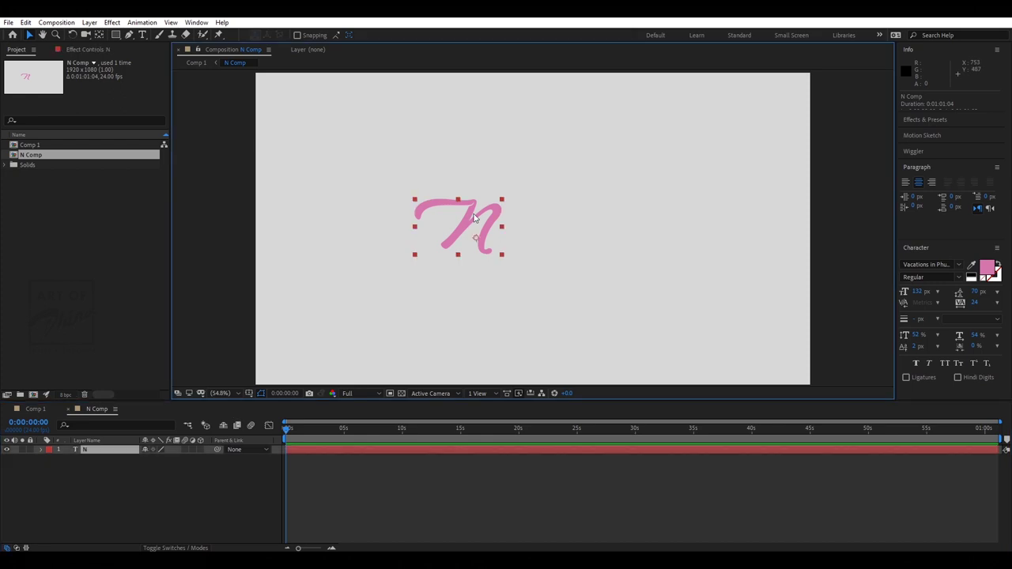
key("z")
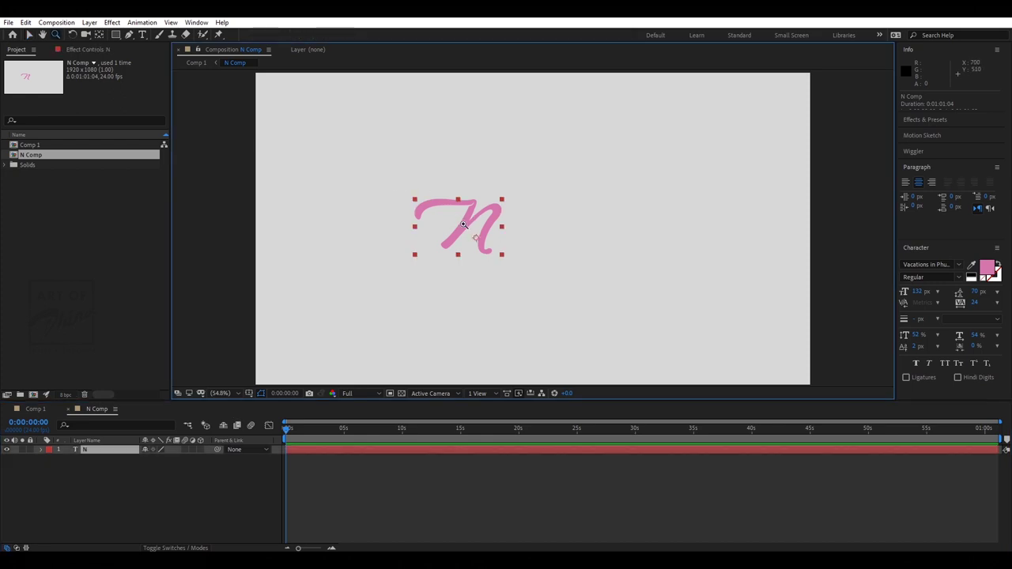
scroll(464, 225, "up", 10)
left_click(219, 393)
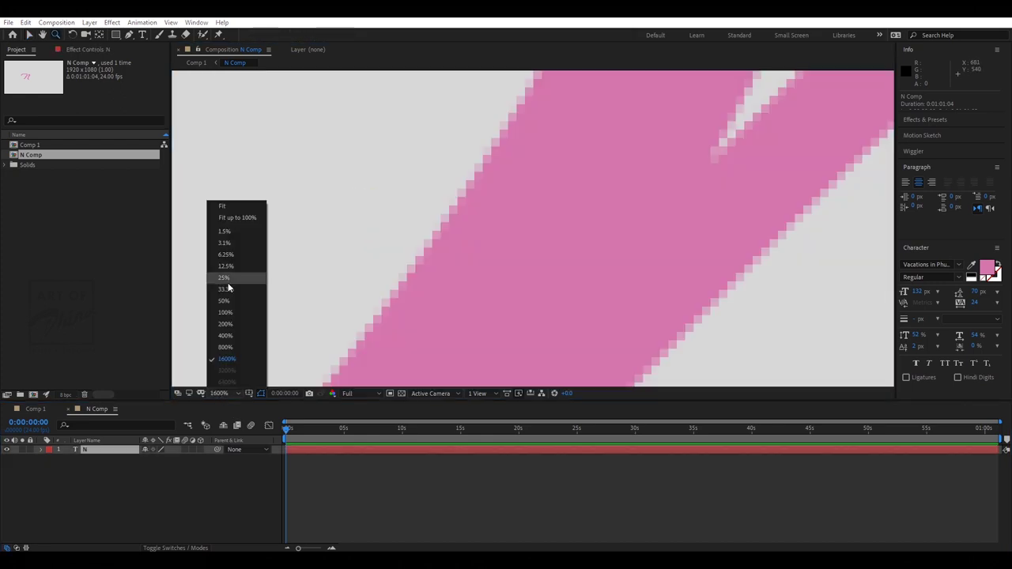
left_click(226, 209)
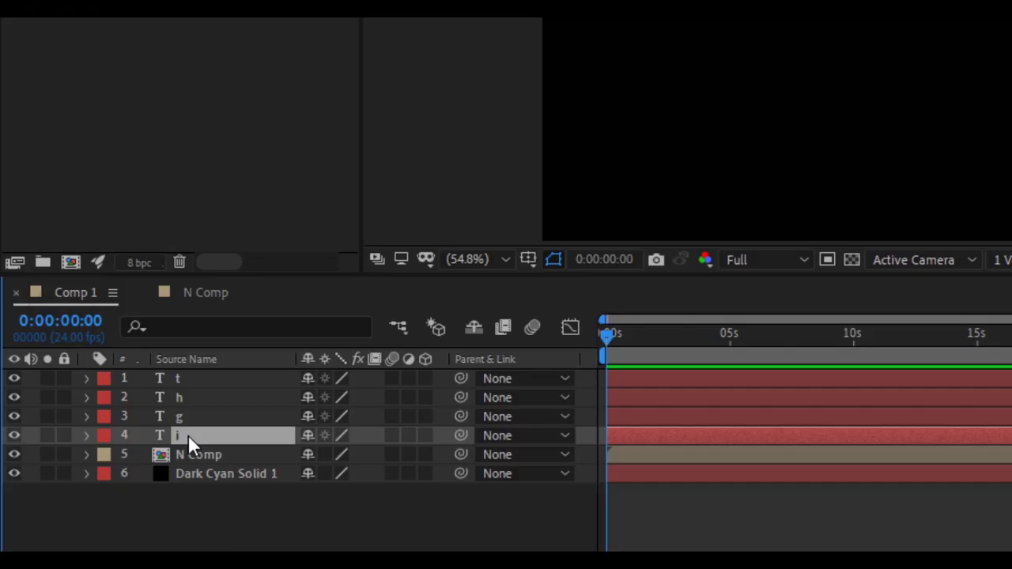
Pre-compose the i text layer in Comp 1 into a composition named I comp.
right_click(88, 477)
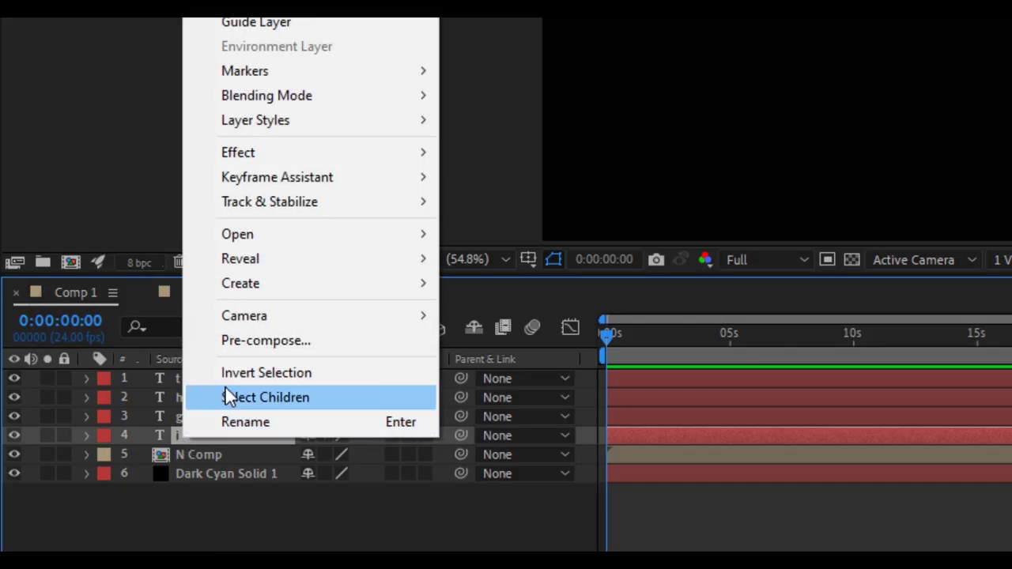
left_click(245, 342)
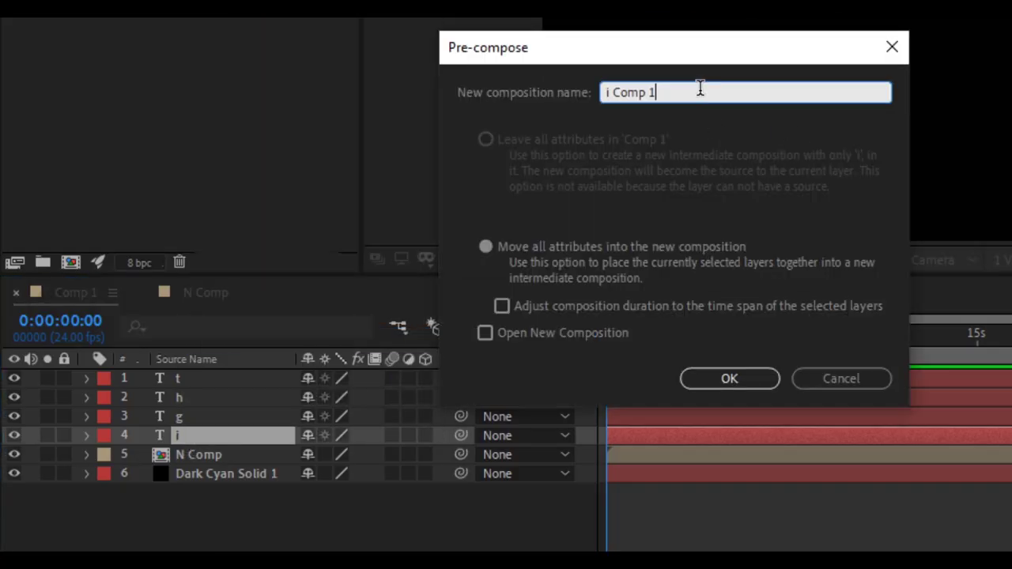
left_click_drag(700, 88, 576, 92)
type("I")
key("Return")
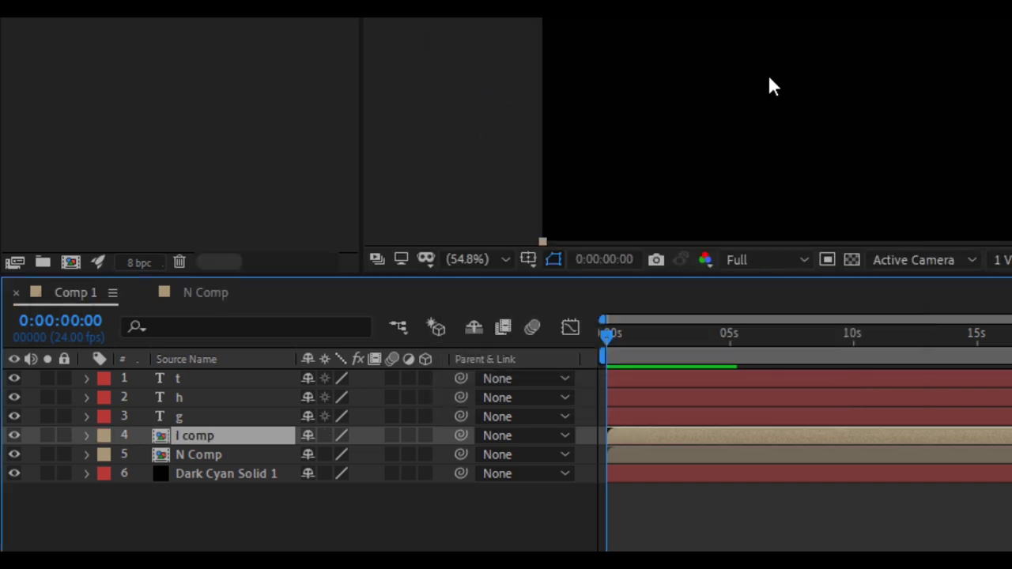
Pre-compose the g, h and t text layers separately, keeping the default composition names.
left_click(172, 417)
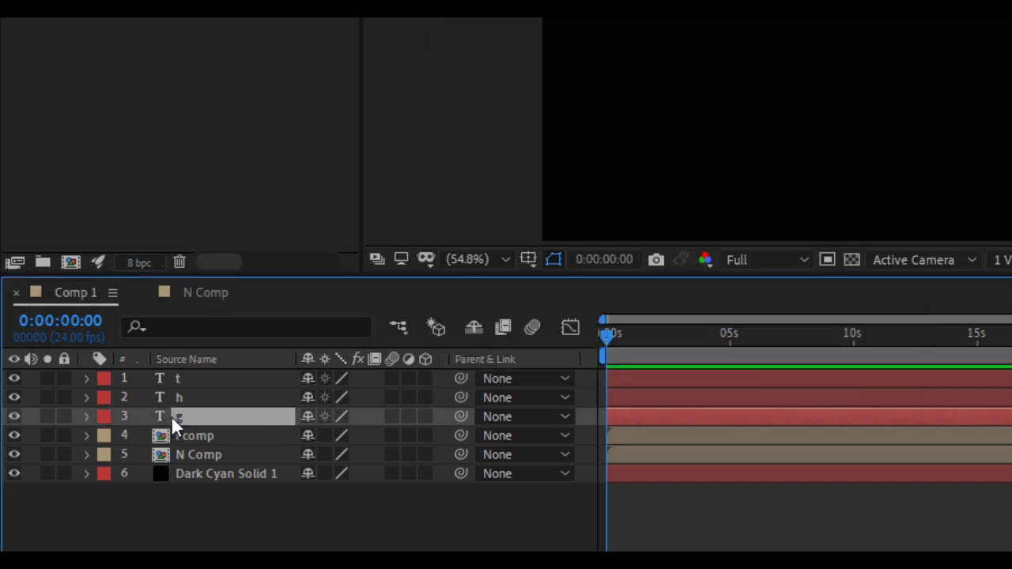
right_click(171, 415)
left_click(220, 321)
key("Return")
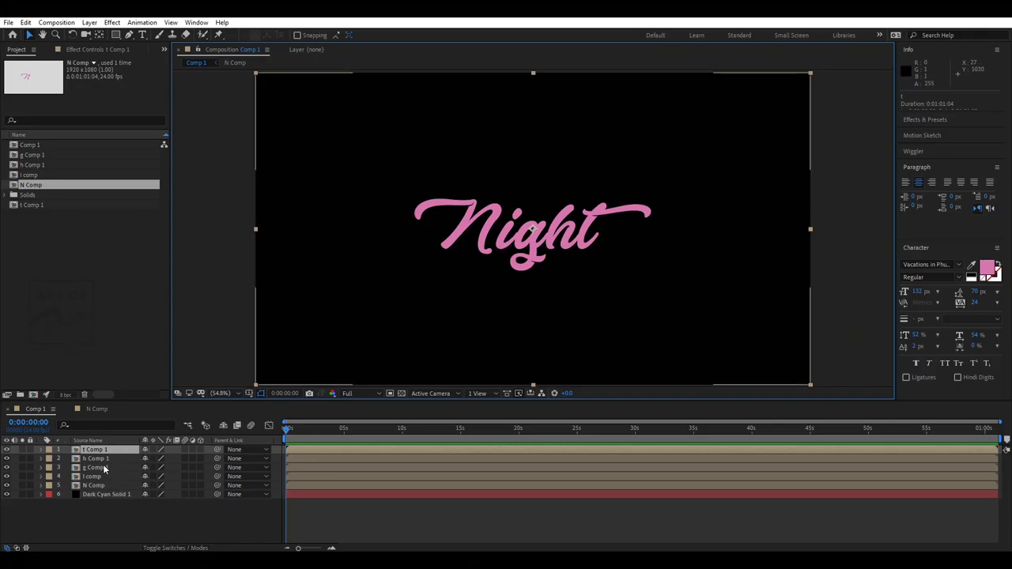
In N Comp, draw a closed, curved six-point mask on the N layer with the Pen tool, in the empty area left of the letter.
left_click(91, 485)
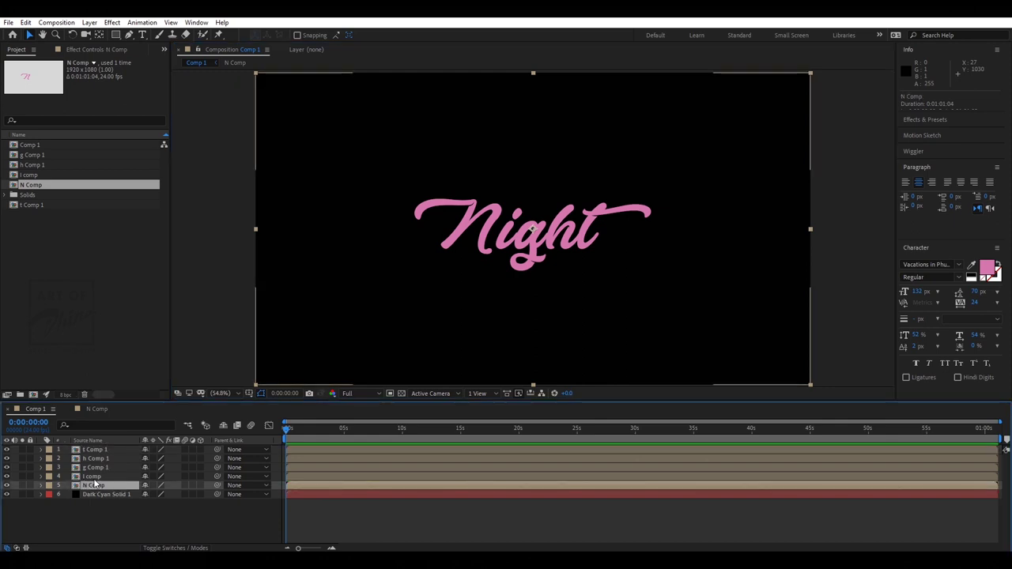
double_click(94, 485)
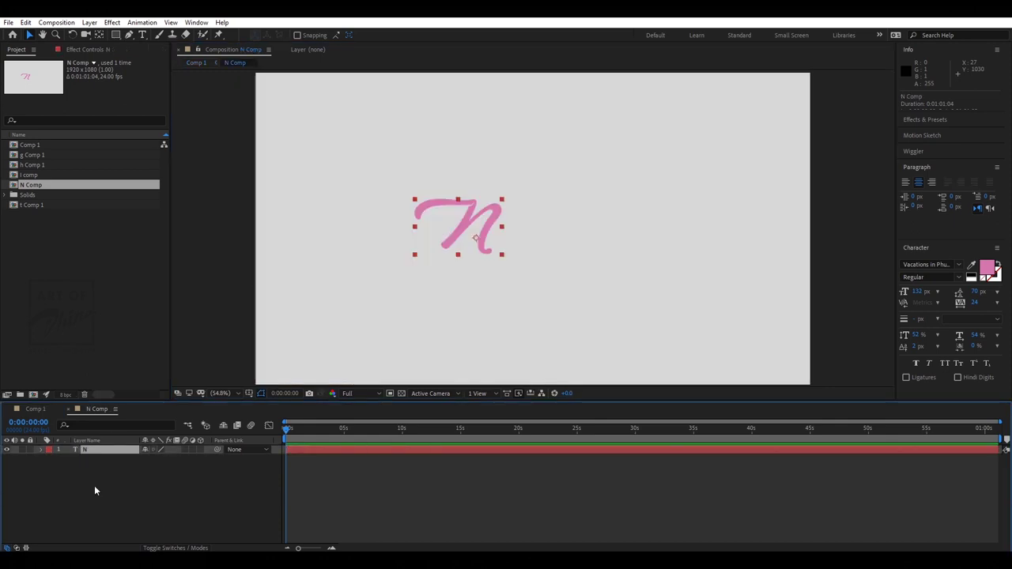
scroll(233, 204, "up", 2)
key("g")
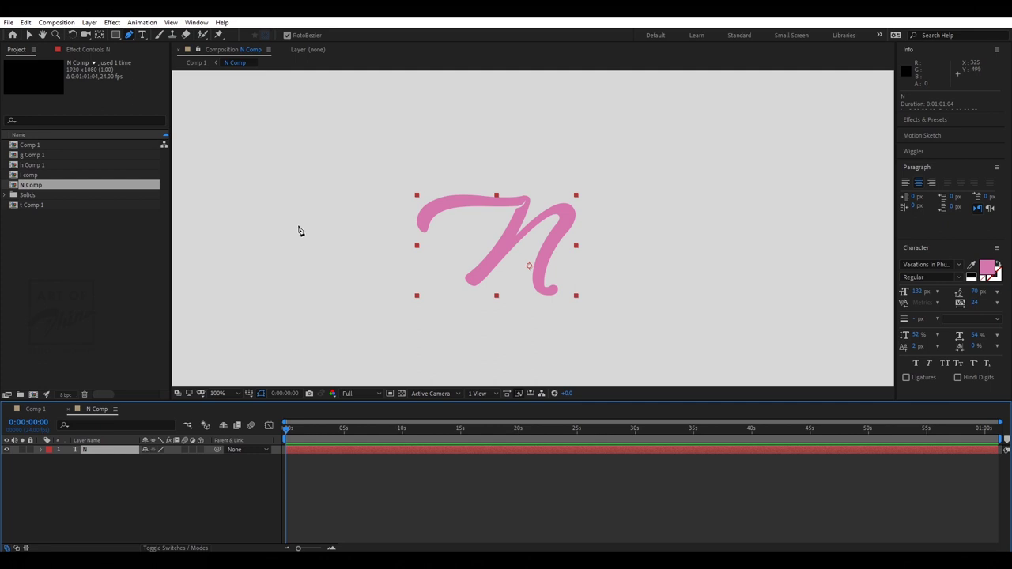
left_click(299, 265)
left_click(343, 235)
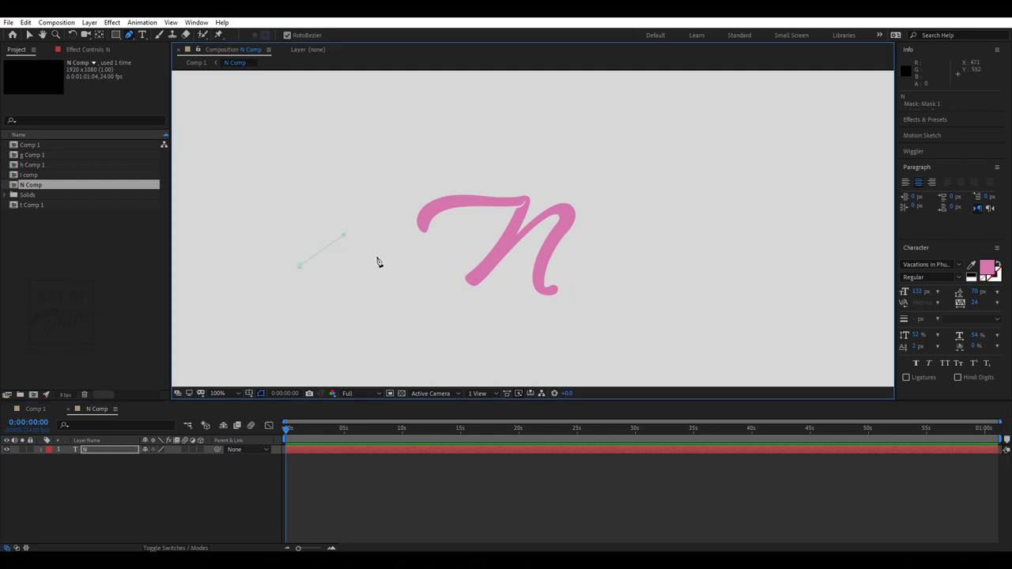
left_click(389, 254)
left_click(374, 272)
left_click(318, 304)
left_click(285, 286)
left_click(298, 267)
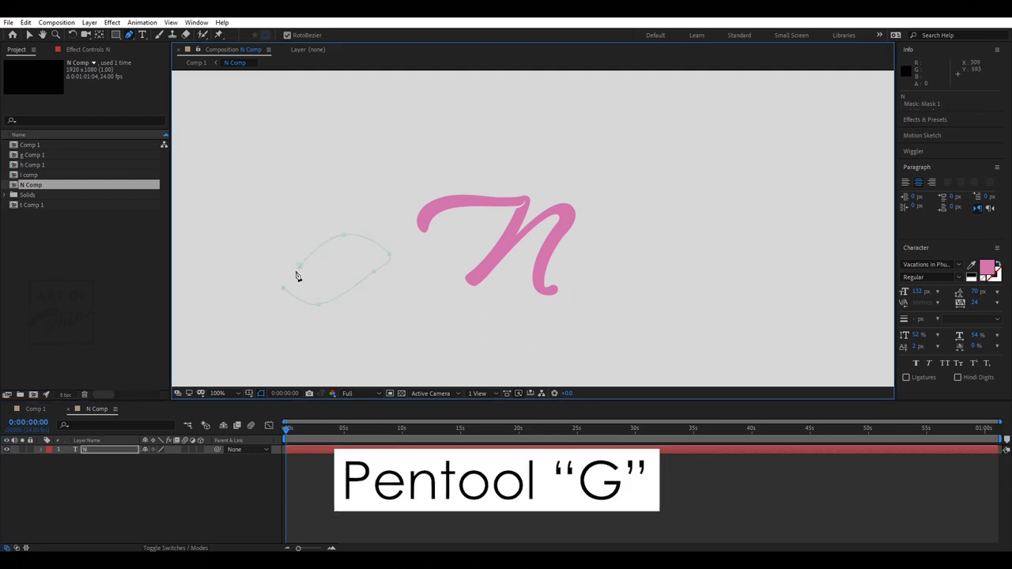
Move the whole mask on the N layer closer to the letter, keeping it just outside the letter's starting stroke.
key("v")
double_click(345, 236)
left_click_drag(338, 270, 379, 233)
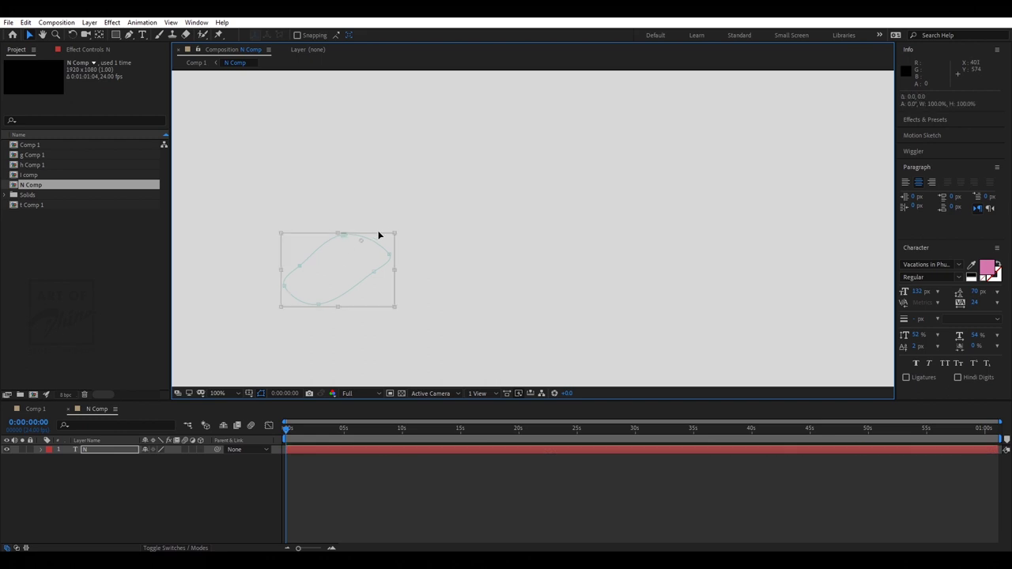
mouse_move(359, 273)
left_mouse_down()
mouse_move(420, 229)
mouse_move(548, 214)
mouse_move(434, 230)
mouse_move(402, 262)
mouse_move(409, 258)
left_mouse_up()
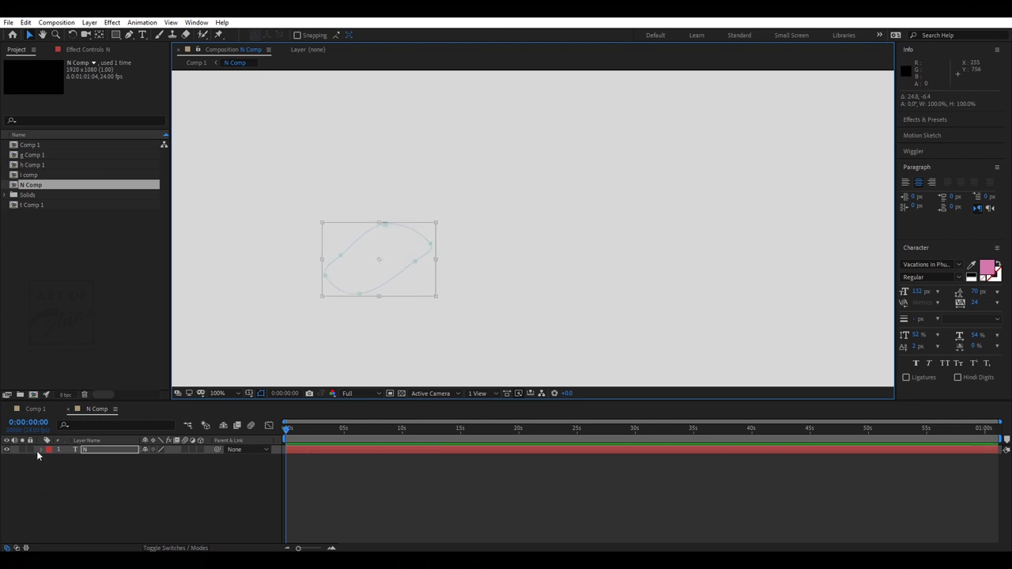
Expand Mask 1 of the N layer and start Mask Path keyframing at 0:00:00:00.
left_click(40, 449)
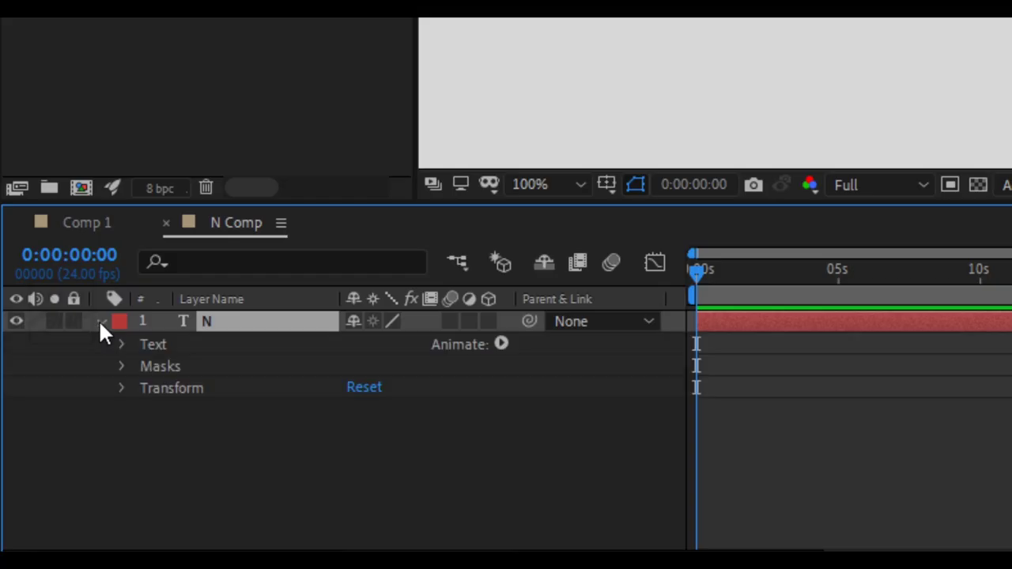
left_click(121, 366)
left_click(190, 387)
left_click(145, 388)
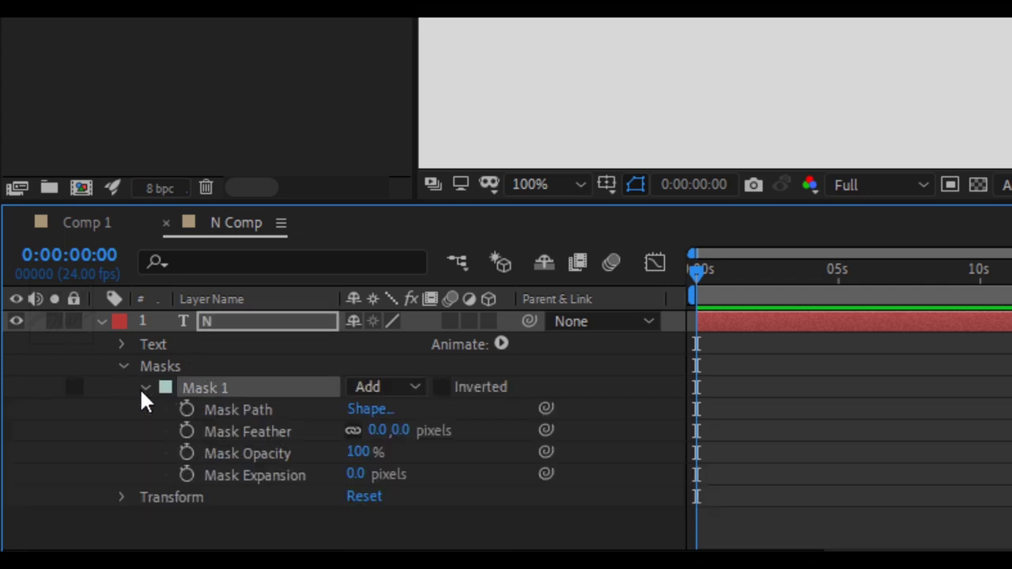
left_click(188, 408)
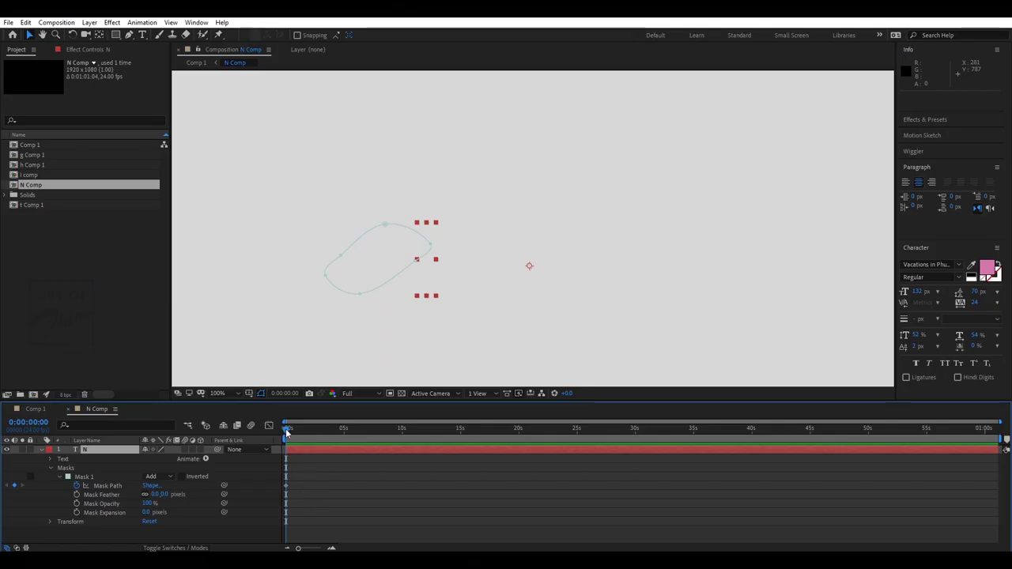
At 0:00:00:16, reshape Mask 1 by moving its points so it encloses only the N's first curved stroke.
left_click_drag(704, 253, 716, 281)
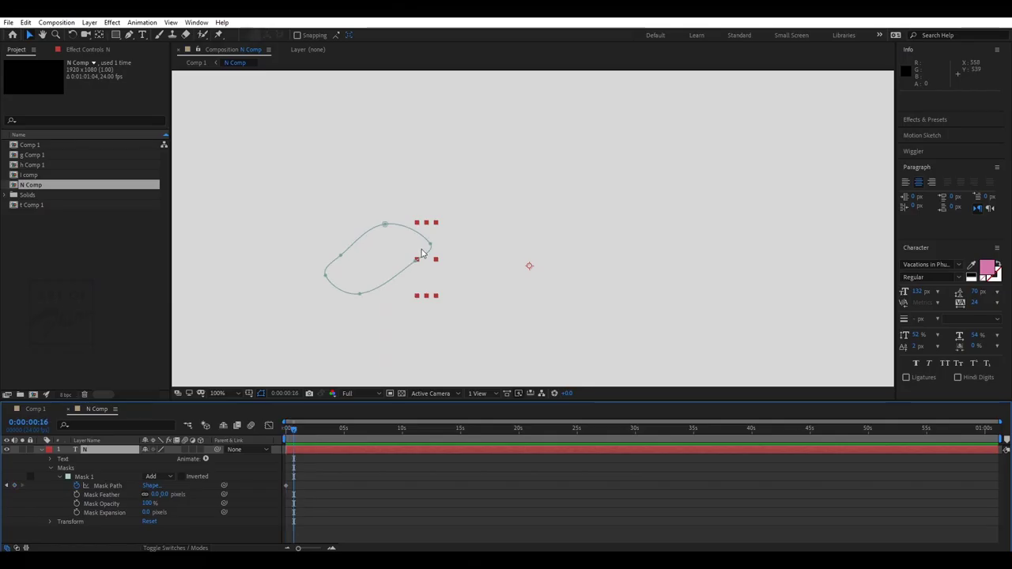
left_click(287, 489)
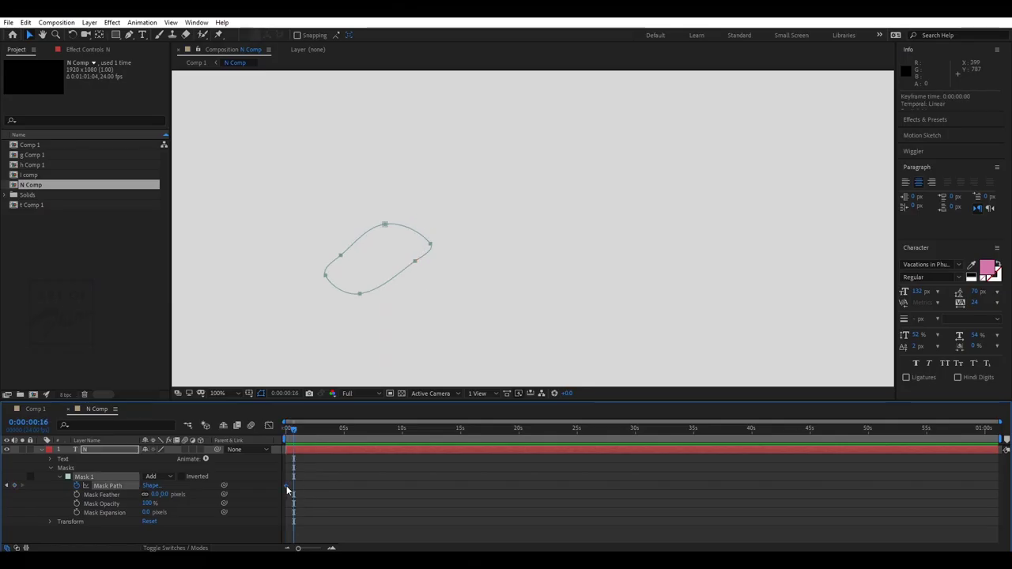
left_click_drag(358, 211, 530, 201)
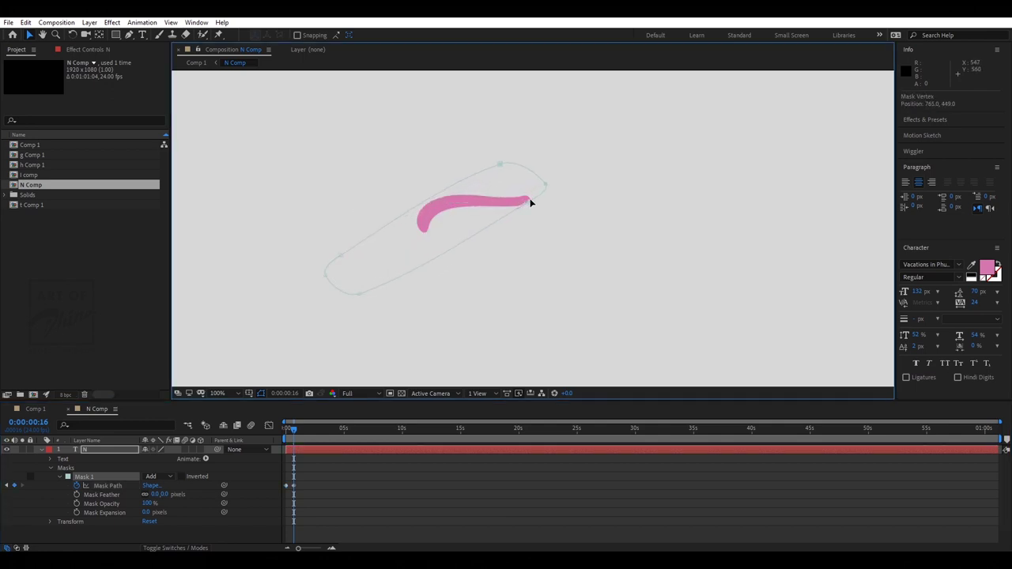
mouse_move(298, 244)
left_mouse_down()
mouse_move(366, 294)
mouse_move(377, 210)
mouse_move(399, 206)
left_mouse_up()
mouse_move(507, 213)
left_mouse_down()
mouse_move(541, 179)
mouse_move(525, 193)
left_mouse_up()
left_click_drag(399, 204, 415, 194)
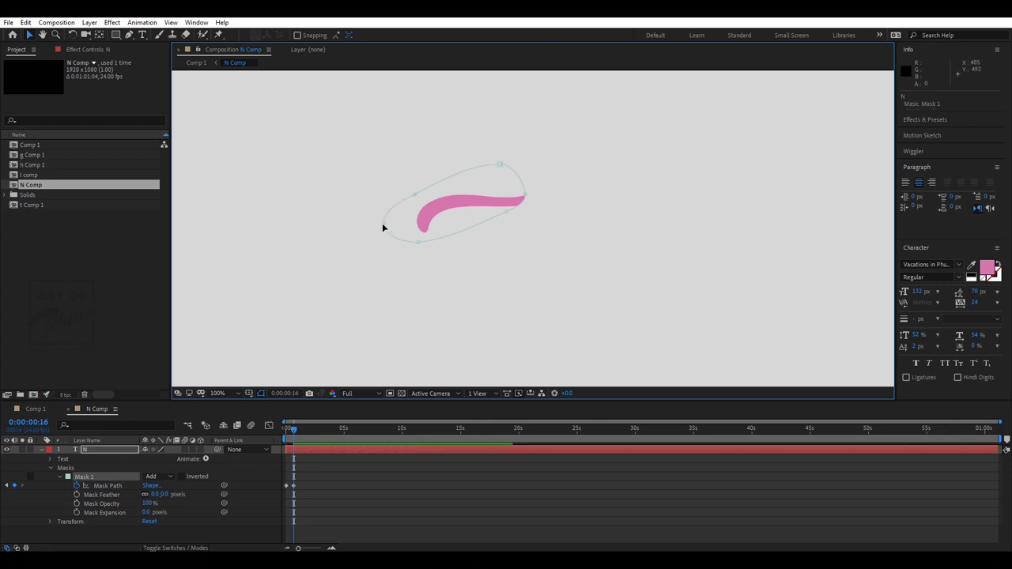
Play the Mask 1 reveal from the start and check its speed against a magnified timeline.
left_click_drag(294, 432, 283, 439)
key("space")
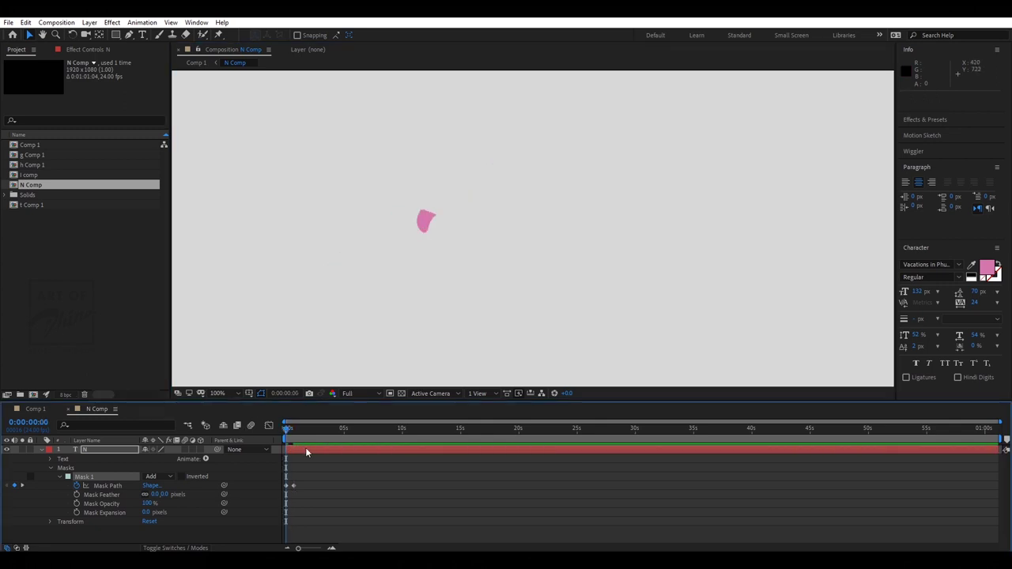
key("space")
scroll(289, 484, "up", 4)
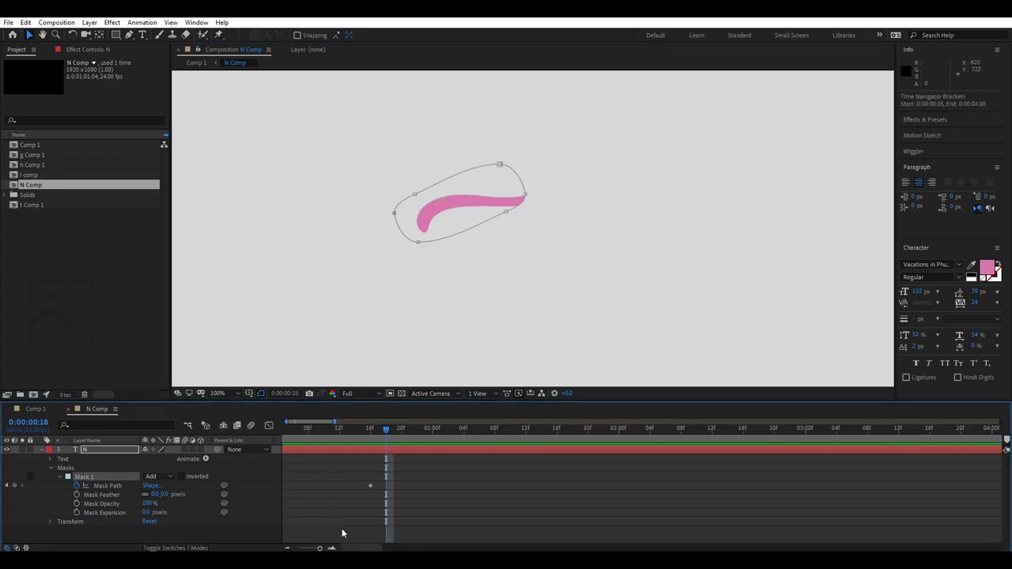
left_click_drag(352, 548, 332, 549)
left_click_drag(323, 429, 273, 438)
key("space")
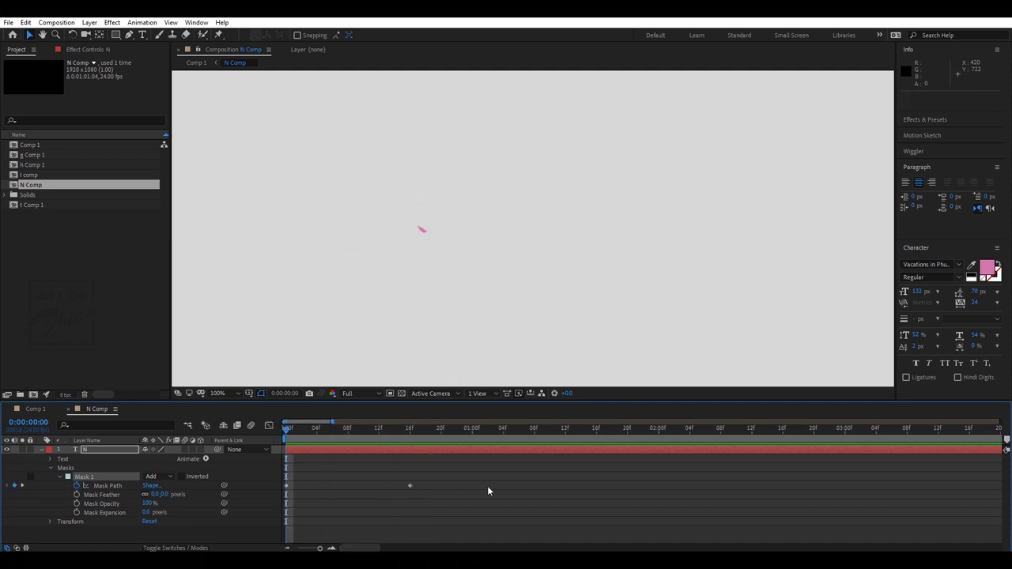
key("space")
key("space")
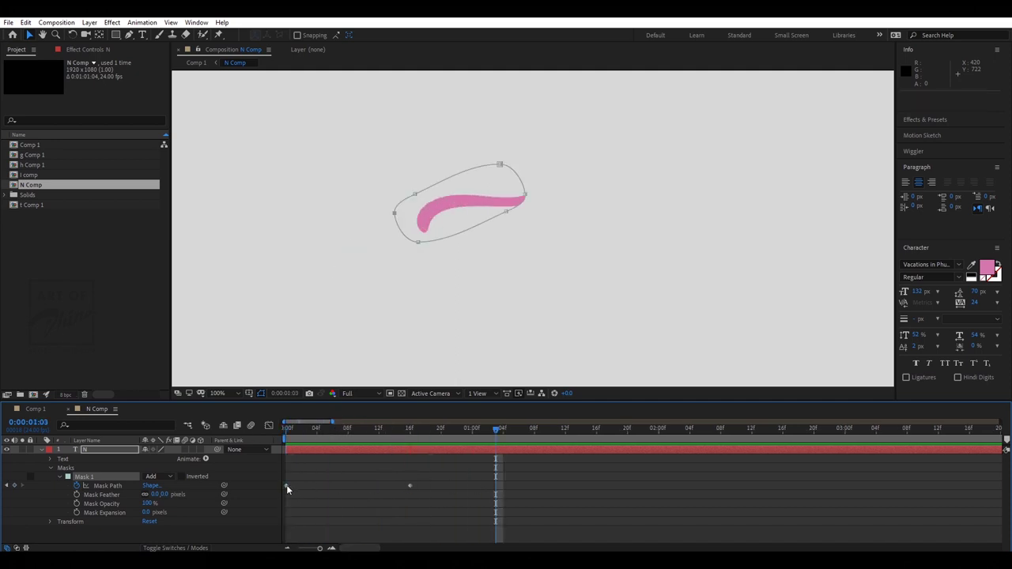
Shift Mask 1's first Mask Path keyframe to frame 10 and preview the faster reveal.
left_click_drag(286, 485, 363, 485)
left_click(357, 435)
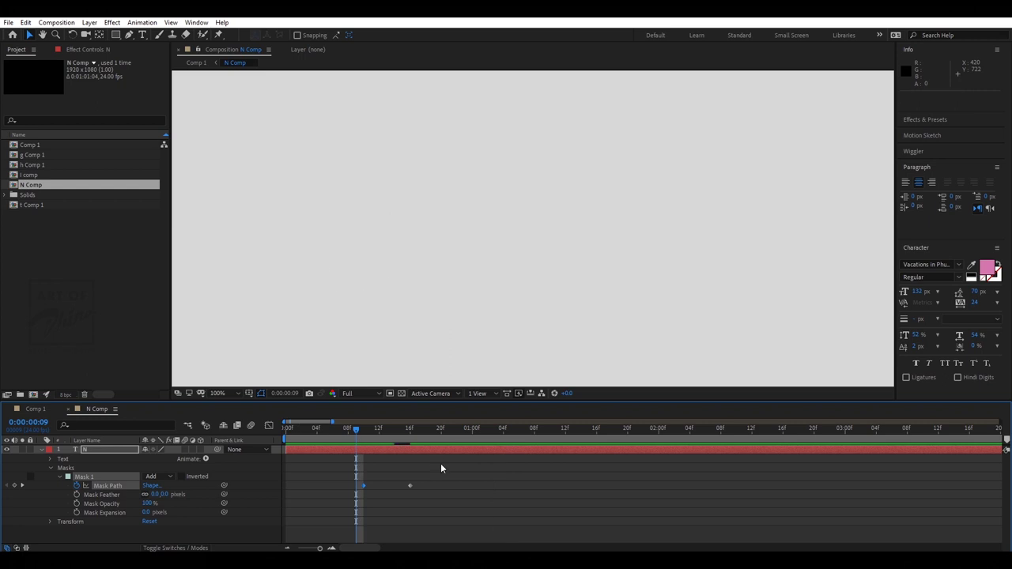
key("space")
key("space")
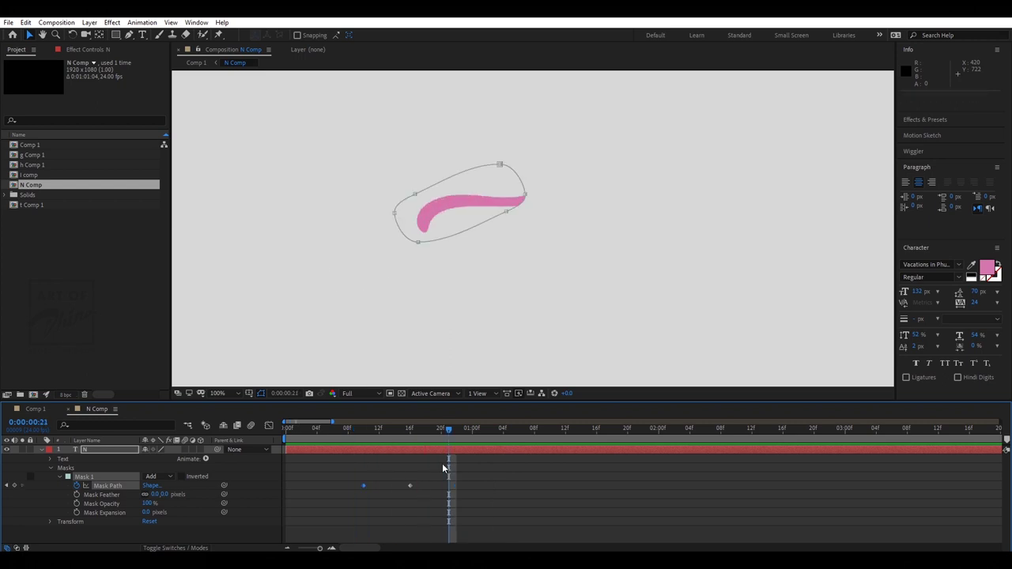
At 0:00:00:16, draw a second closed, curved five-point mask with the Pen tool in the empty area above the N.
mouse_move(414, 432)
left_mouse_down()
mouse_move(347, 438)
mouse_move(410, 433)
left_mouse_up()
key("g")
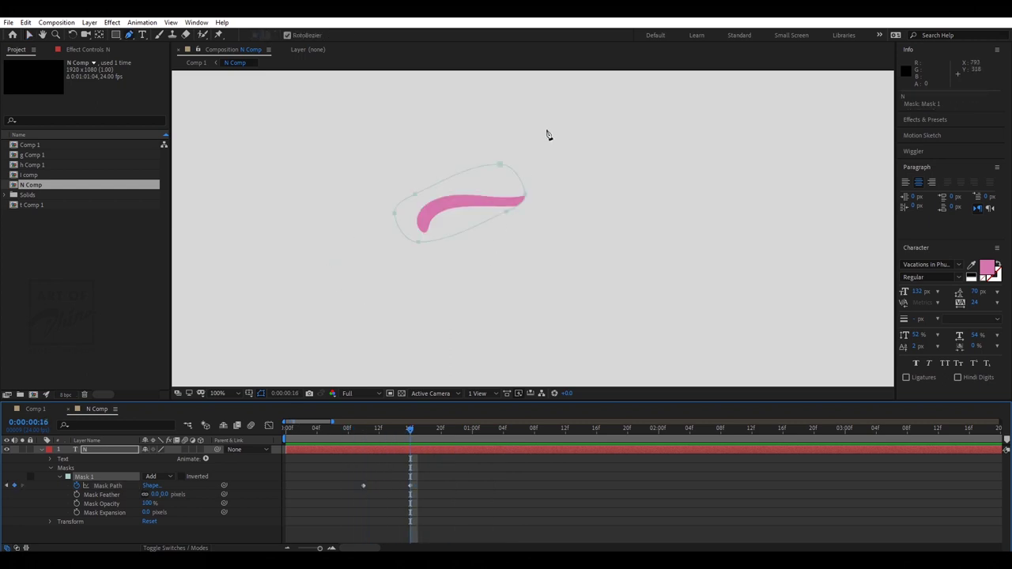
left_click(510, 112)
left_click(502, 146)
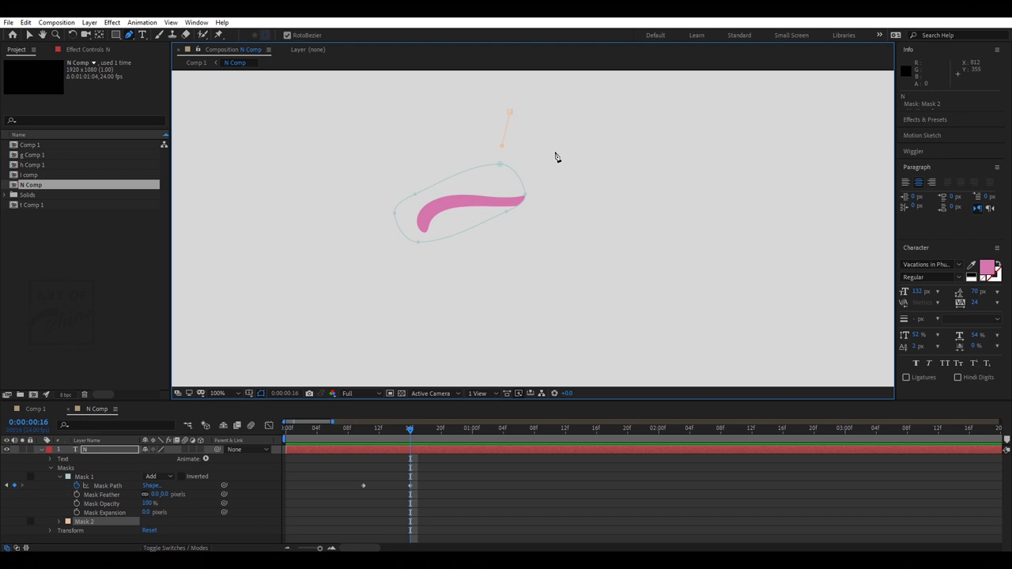
left_click(510, 114)
key("v")
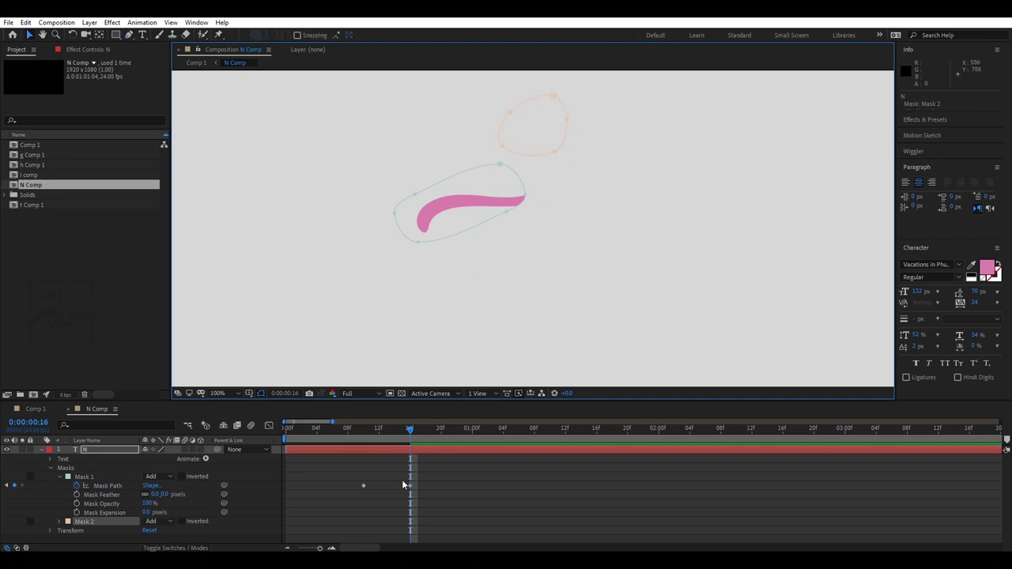
Expand Mask 2 and set its first Mask Path keyframe at 0:00:00:16.
left_click_drag(402, 432, 409, 432)
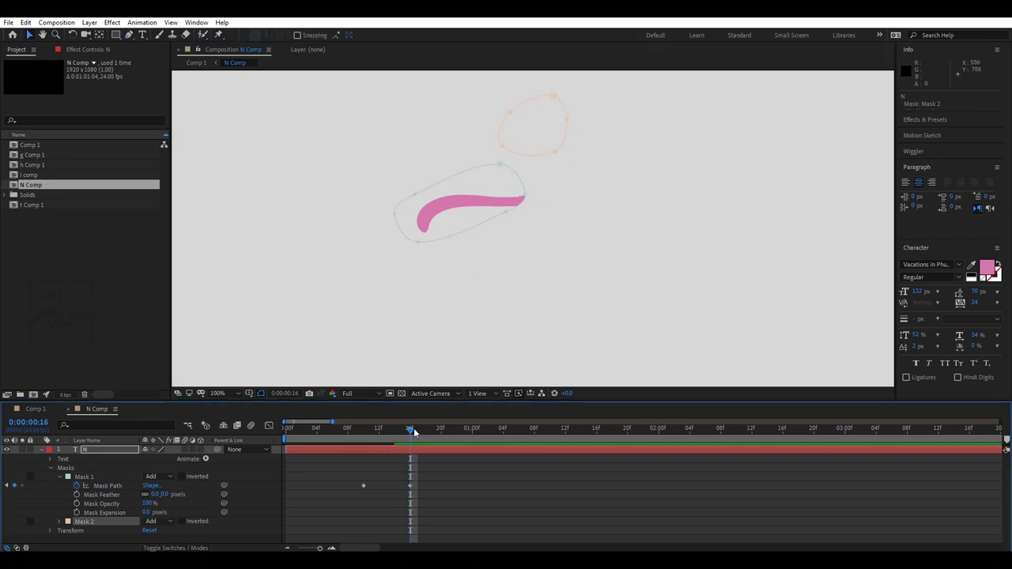
left_click(59, 522)
left_click(77, 513)
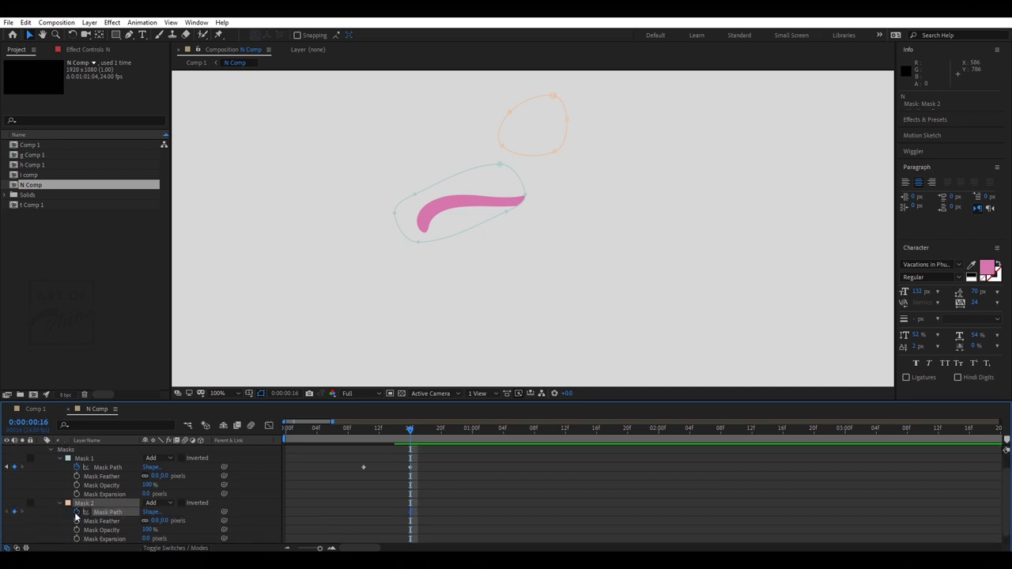
At 0:00:00:23, reshape Mask 2 to enclose only the N's middle diagonal stroke, and preview the reveal.
left_click(464, 430)
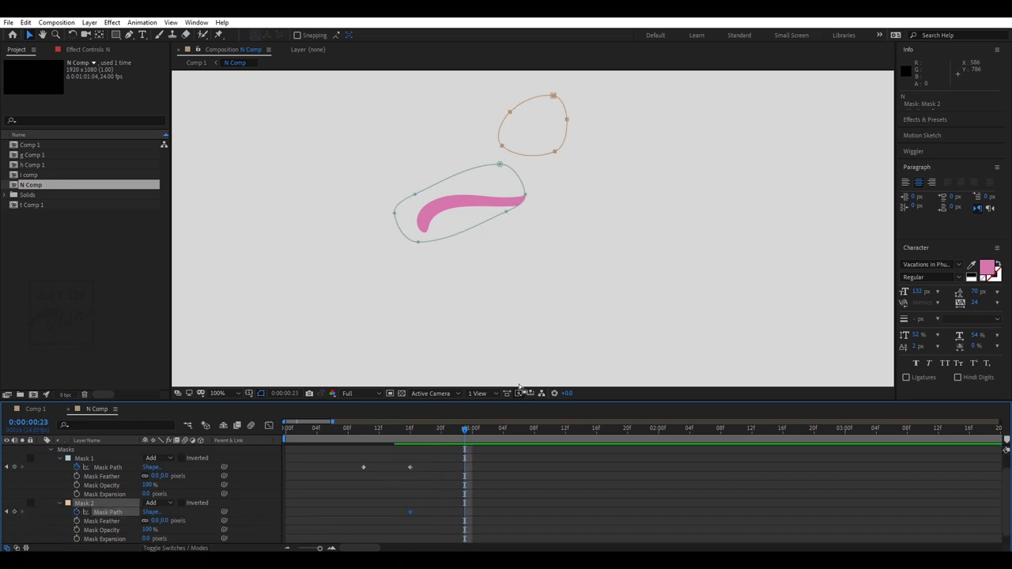
left_click_drag(497, 143, 490, 290)
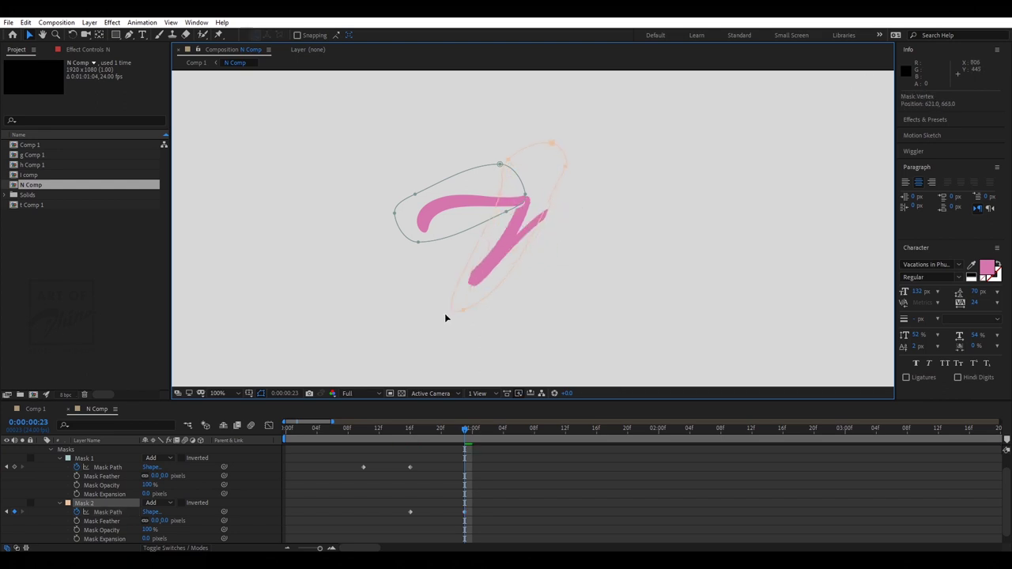
left_click_drag(502, 193, 446, 292)
left_click_drag(566, 167, 516, 239)
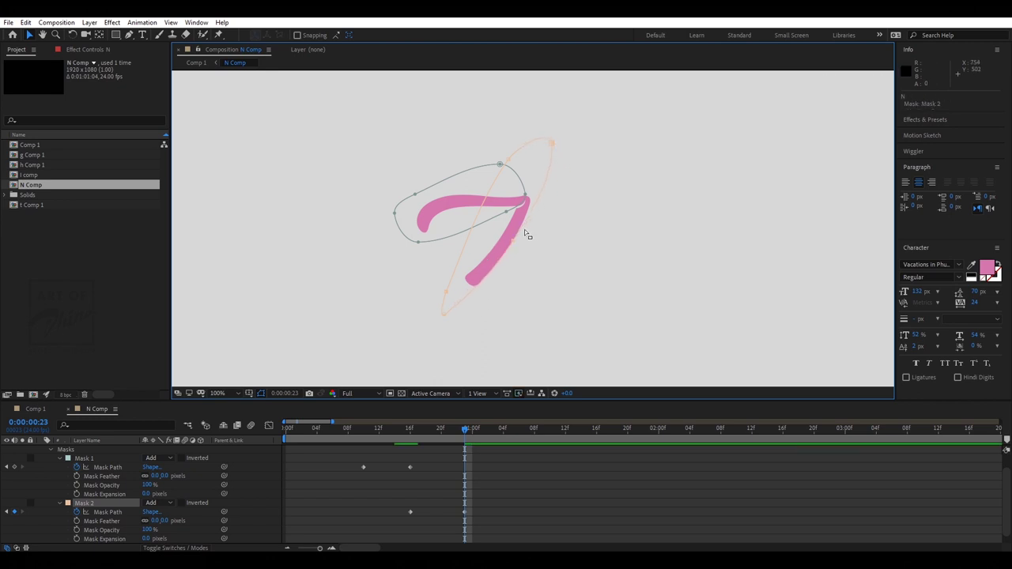
left_click_drag(455, 434, 399, 438)
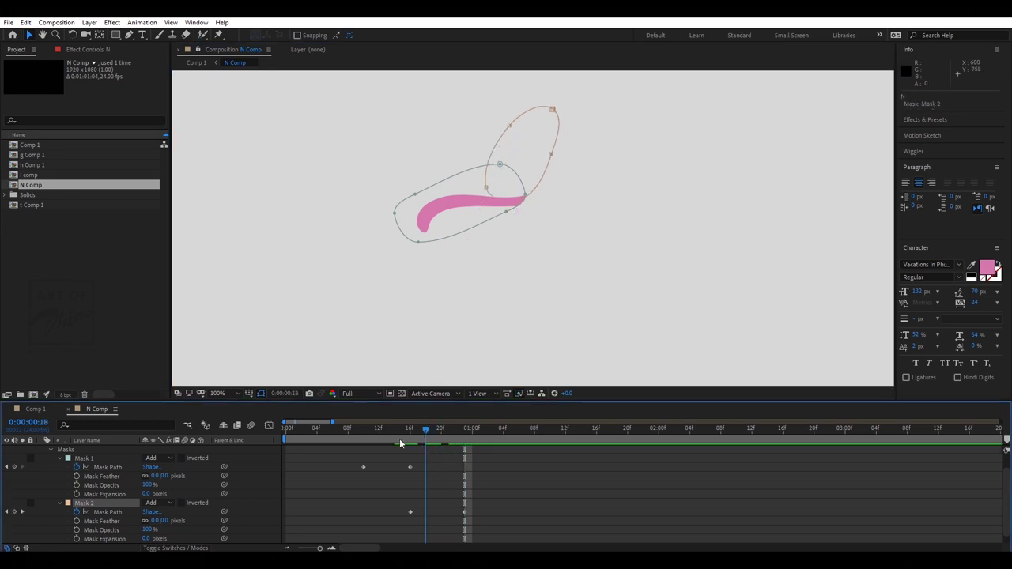
key("space")
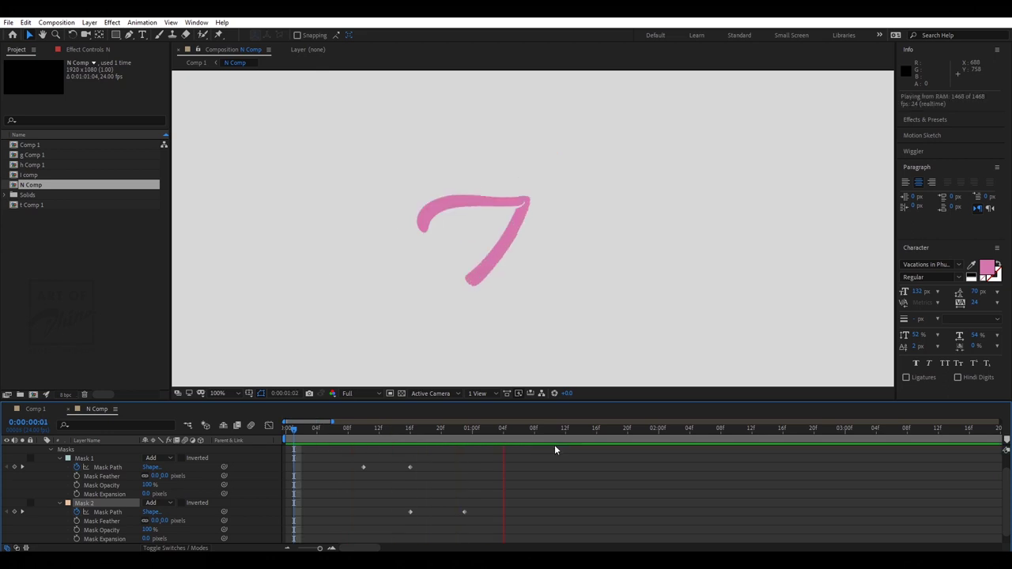
Refine the uppermost point of Mask 2 at 0:00:00:23, moving it slightly inward.
left_click_drag(555, 431, 463, 429)
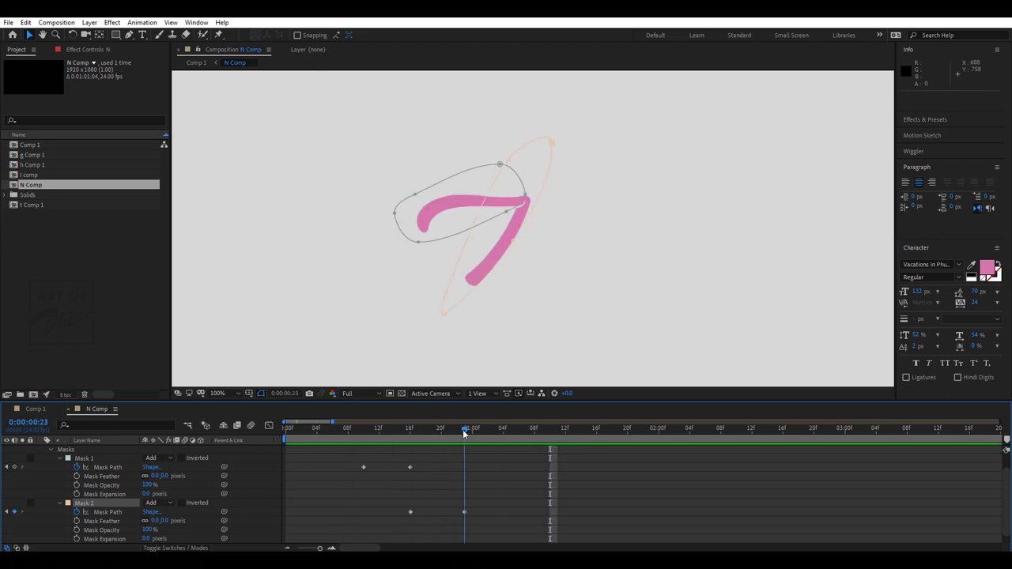
left_click(551, 153)
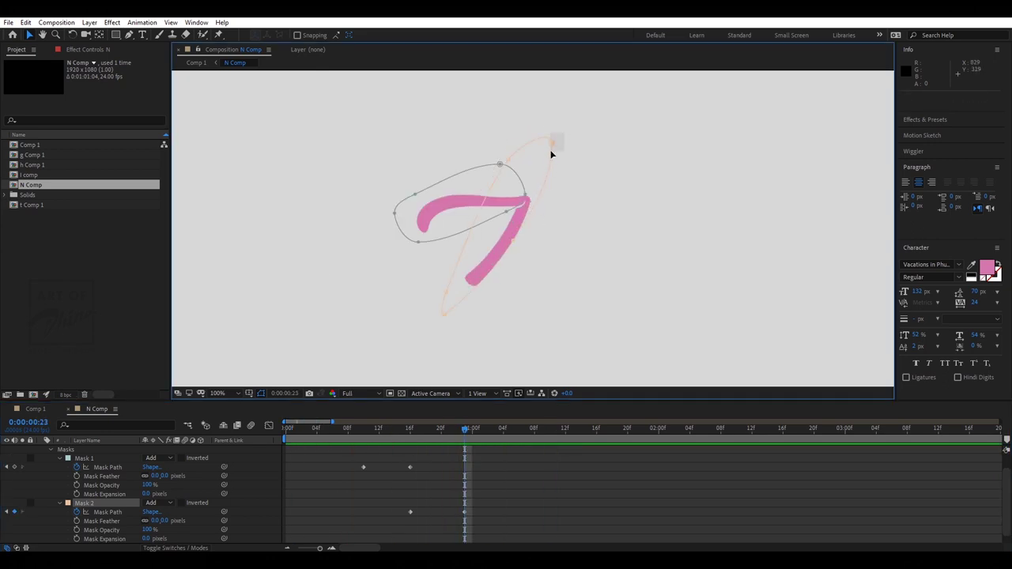
left_click(491, 510)
At 0:00:00:21, draw a small closed five-point third mask below the N's first stroke and adjust one of its points.
mouse_move(468, 431)
left_mouse_down()
mouse_move(447, 431)
mouse_move(480, 429)
mouse_move(452, 440)
left_mouse_up()
left_click(129, 36)
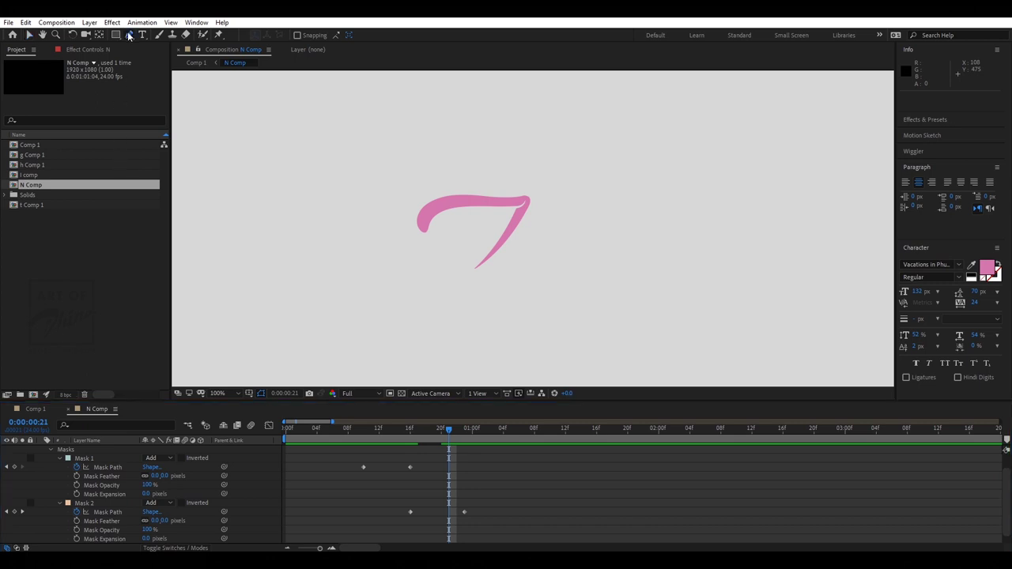
left_click(88, 466)
left_click(416, 270)
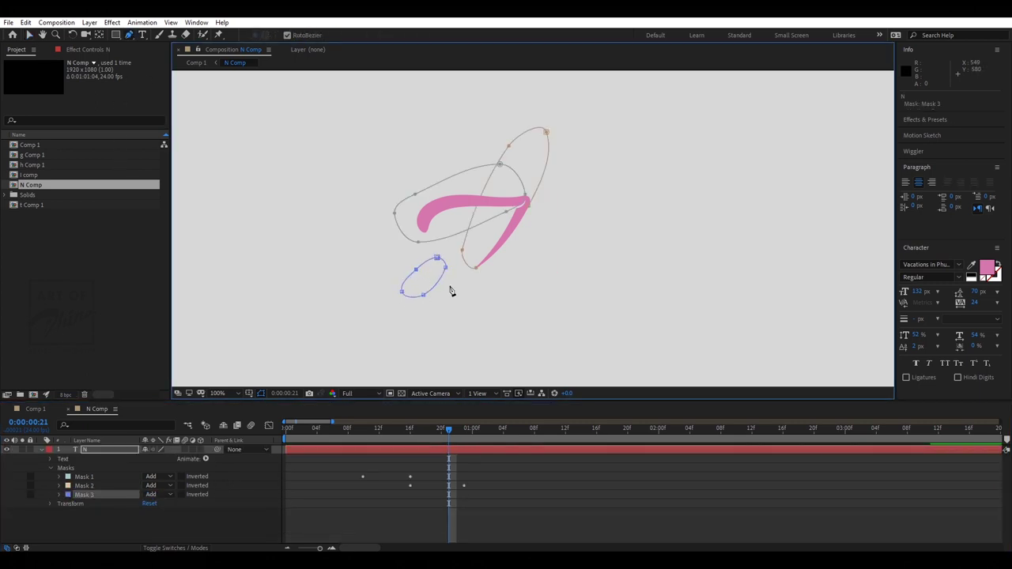
key("v")
left_click_drag(415, 269, 403, 278)
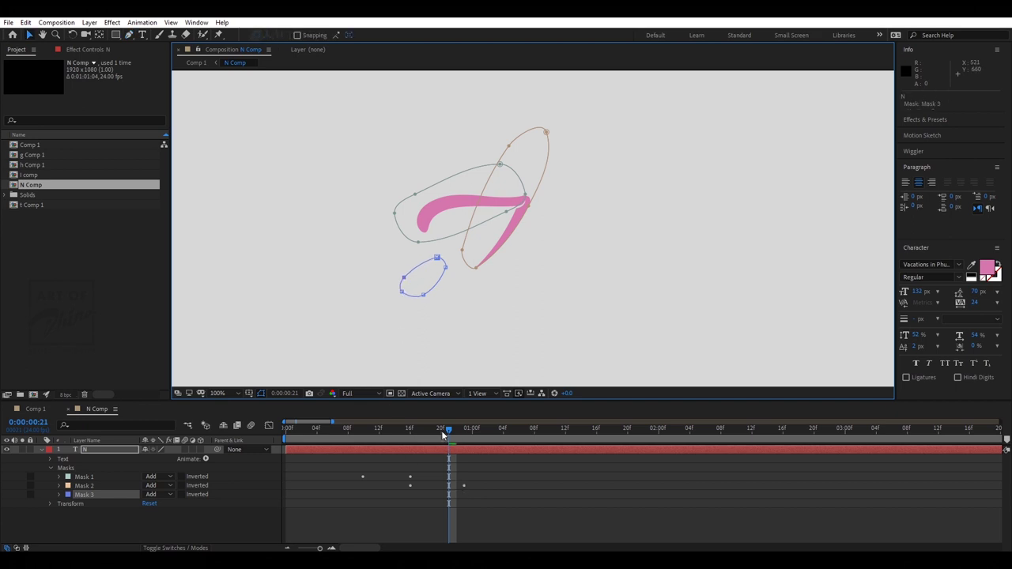
Expand Mask 3 and set its first Mask Path keyframe at 0:00:00:23.
left_click_drag(444, 435, 440, 435)
key("space")
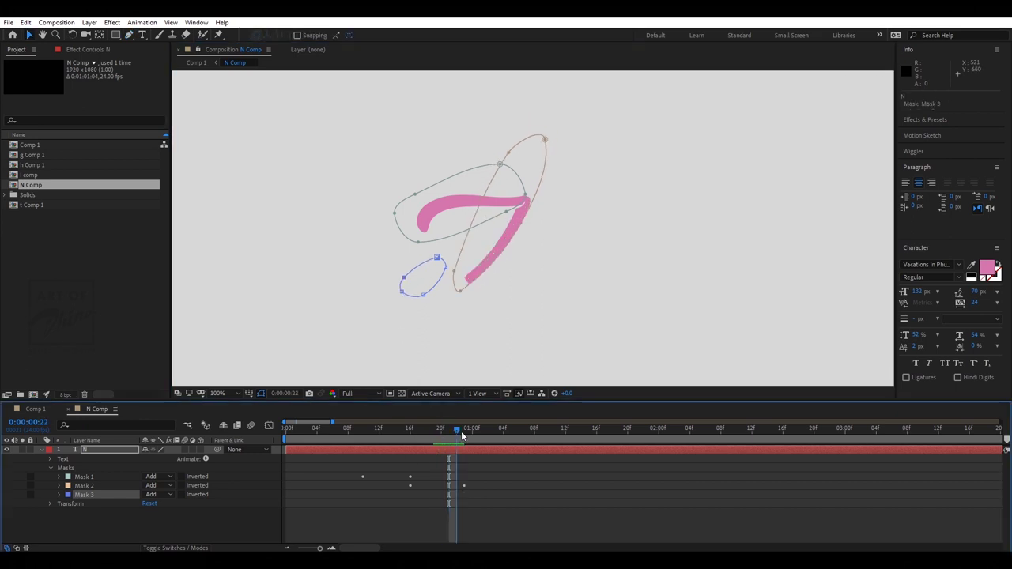
left_click(60, 495)
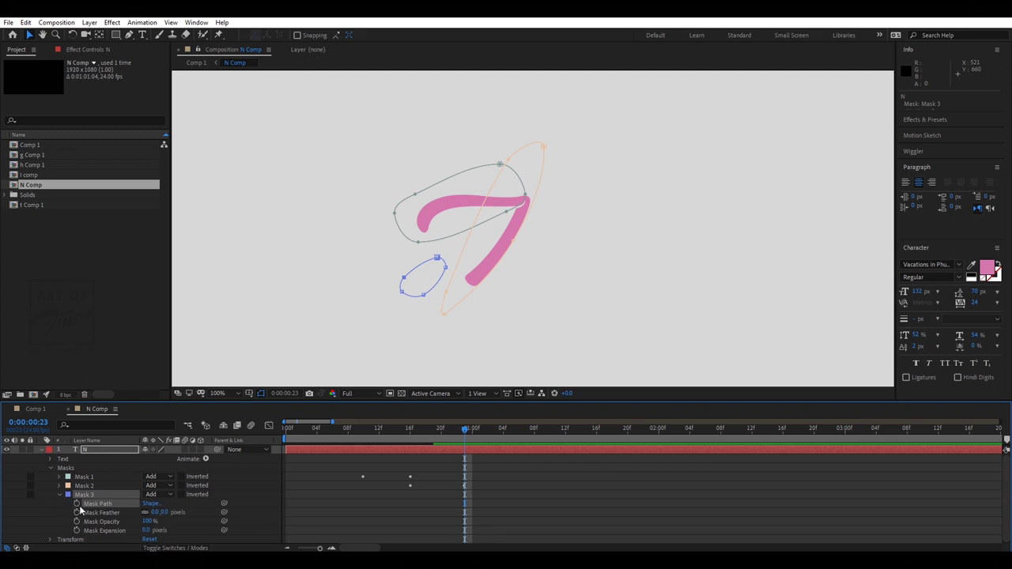
At 0:00:01:05, reshape Mask 3 to enclose the N's final stroke, and play back the full letter reveal.
left_click_drag(479, 431, 519, 431)
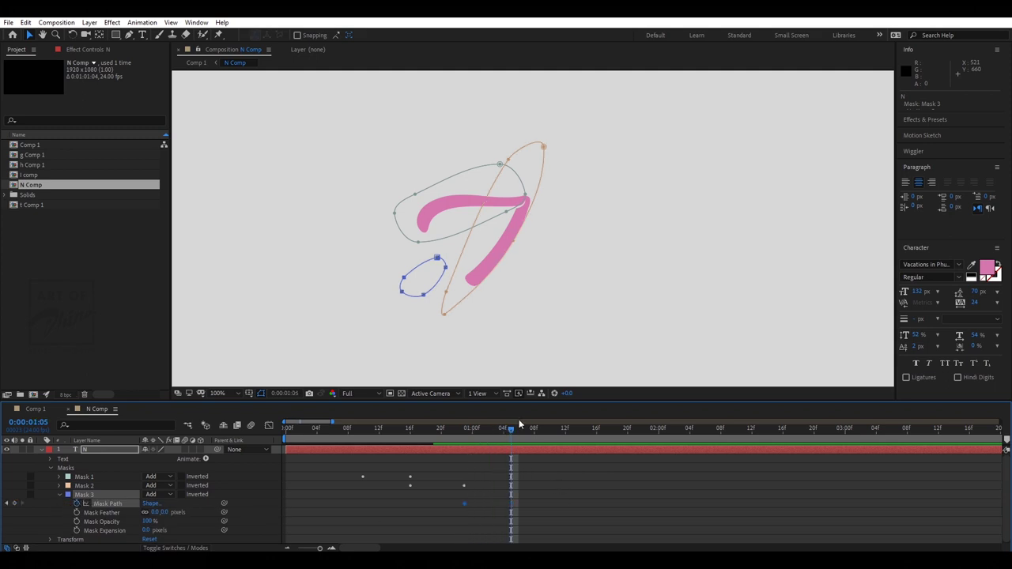
mouse_move(445, 269)
left_mouse_down()
mouse_move(578, 229)
mouse_move(586, 204)
left_mouse_up()
left_click_drag(407, 272, 549, 192)
left_click_drag(428, 295, 551, 310)
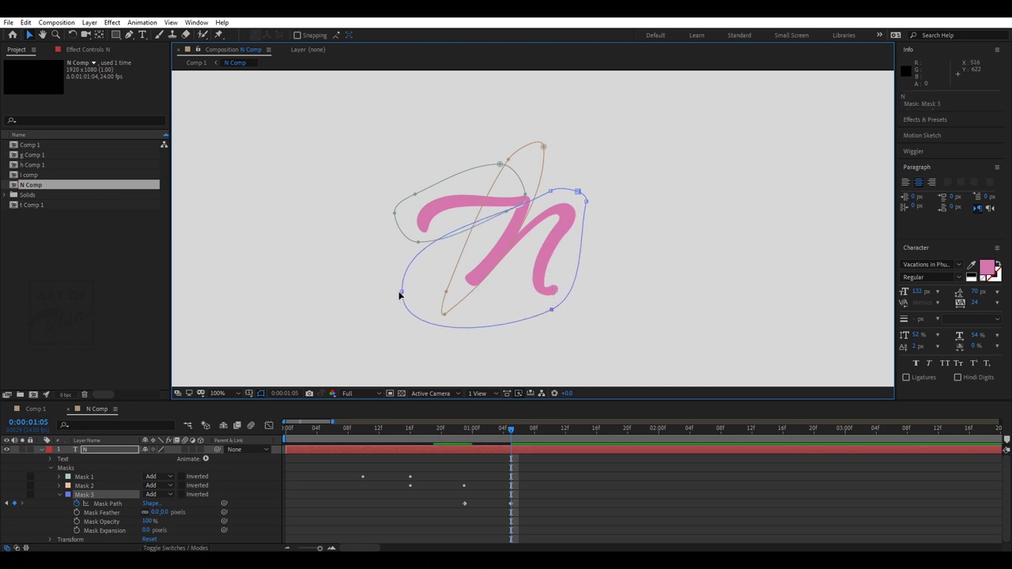
left_click_drag(402, 293, 422, 279)
mouse_move(511, 431)
left_mouse_down()
mouse_move(486, 436)
mouse_move(498, 433)
left_mouse_up()
key("space")
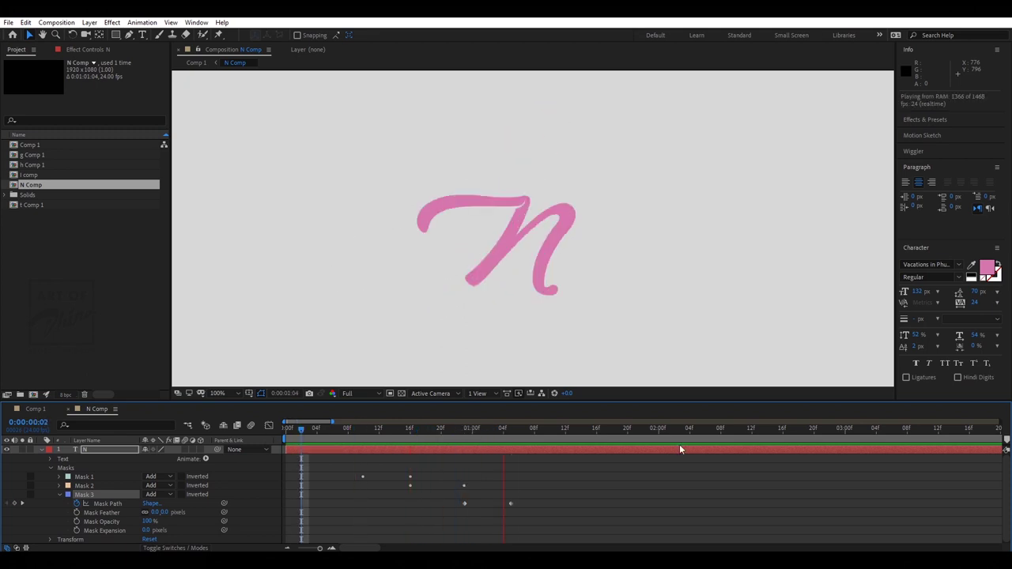
Replay the N letter reveal from 0:00:00:00 to check the timing of its strokes.
key("space")
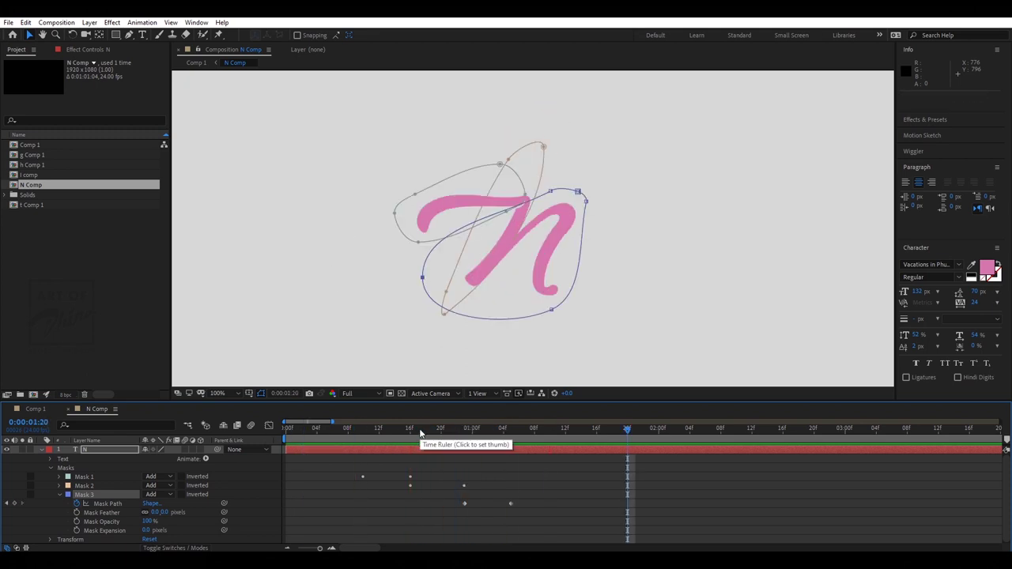
left_click_drag(420, 434, 286, 434)
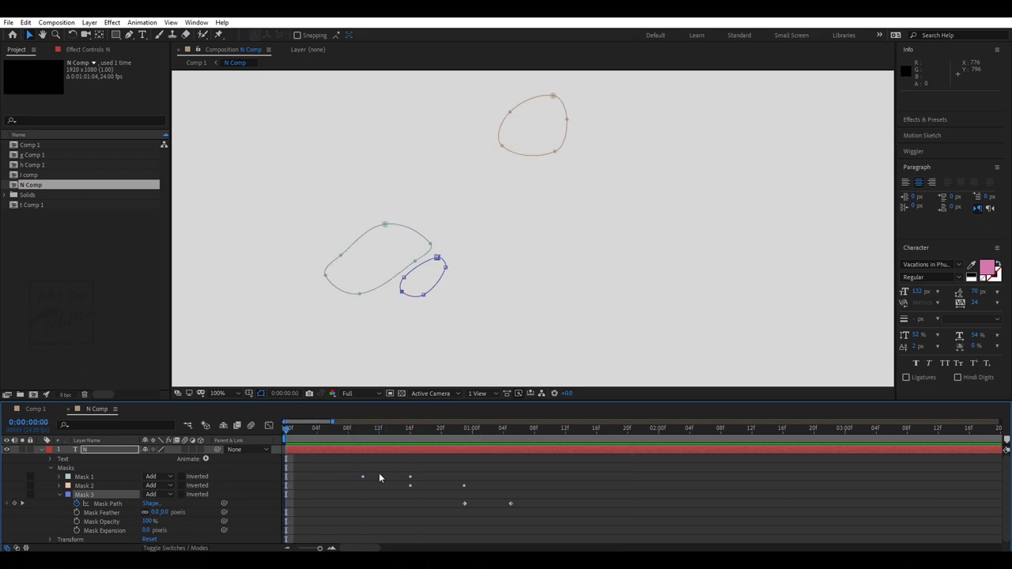
key("space")
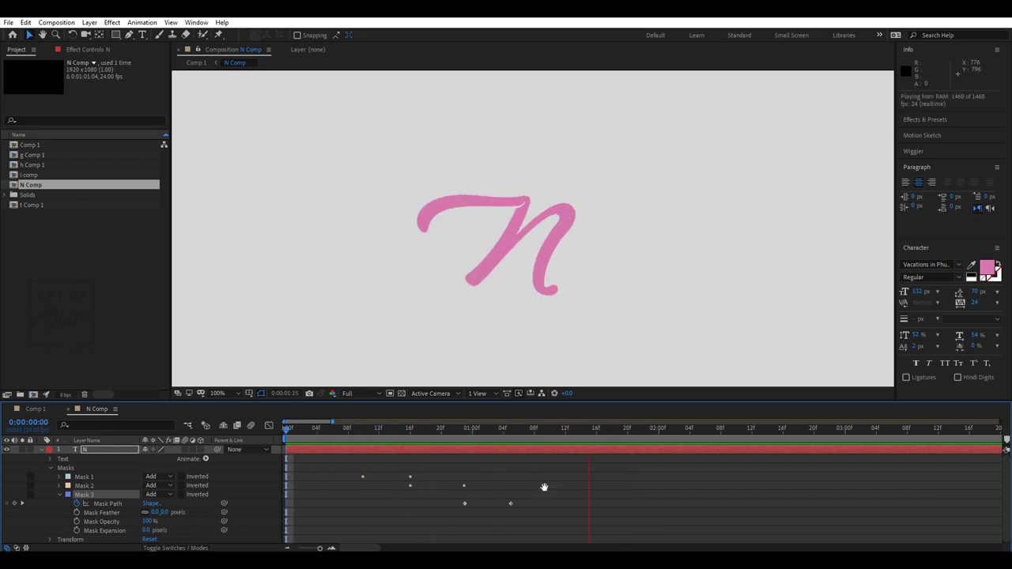
key("space")
Move Mask 3's final Mask Path keyframe to 0:00:01:06.
left_click_drag(468, 436, 511, 434)
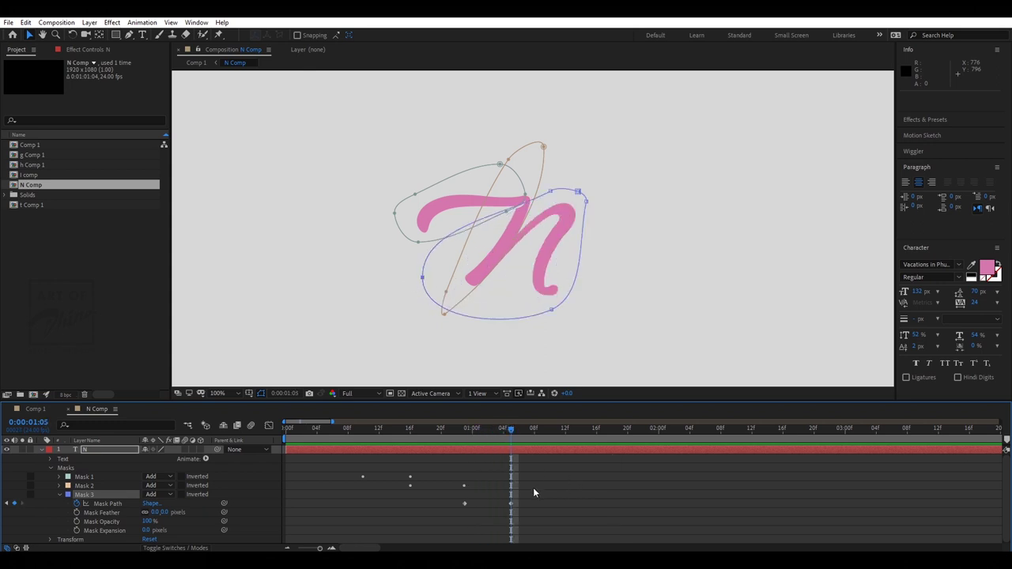
left_click_drag(511, 504, 522, 505)
left_click(519, 437)
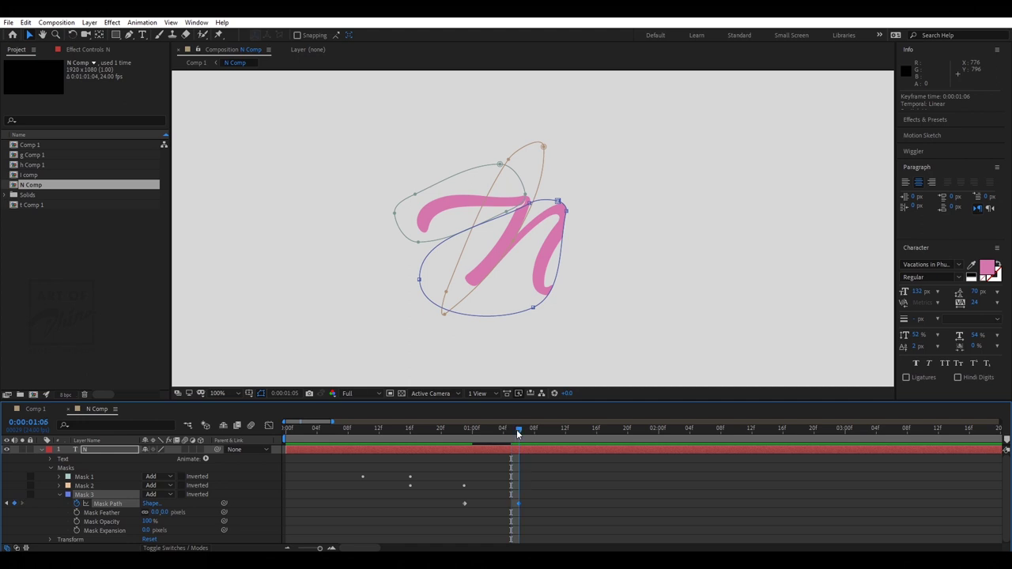
At 0:00:01:03, reshape Mask 3 so it reveals only the upper part of the N's final stroke.
mouse_move(493, 437)
left_mouse_down()
mouse_move(480, 434)
mouse_move(503, 432)
left_mouse_up()
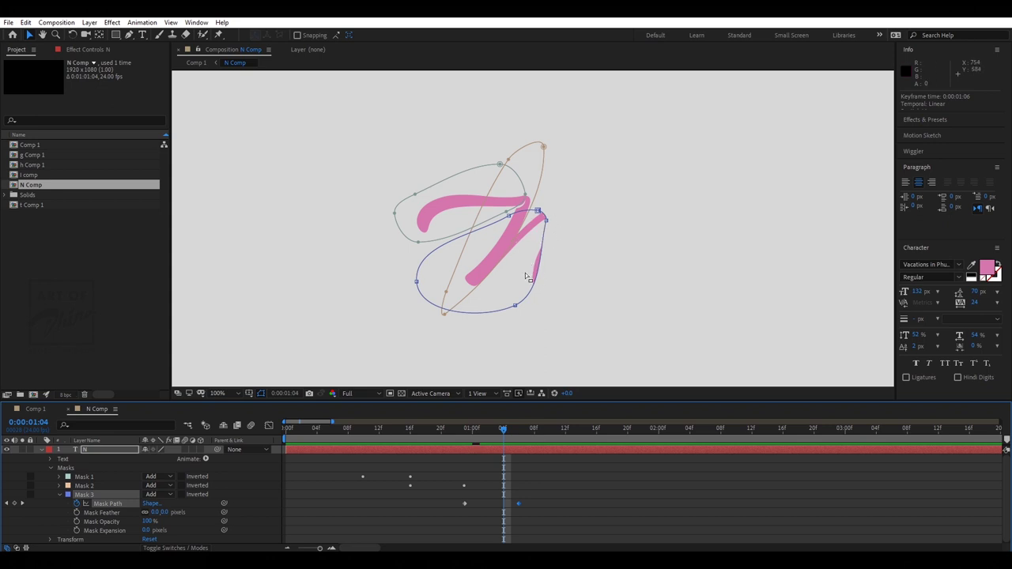
left_click_drag(523, 319, 505, 295)
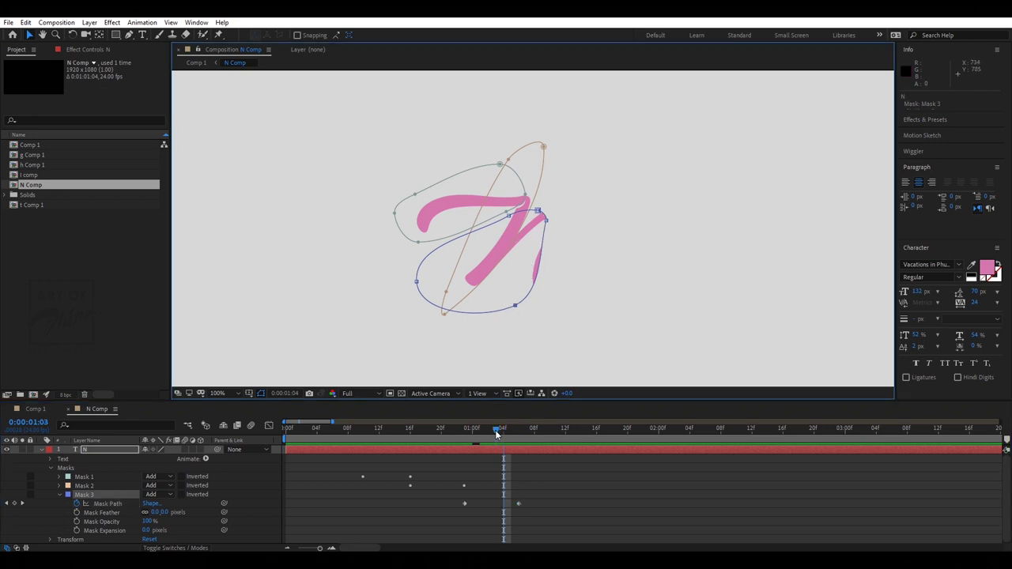
left_click(497, 433)
left_click_drag(538, 214, 586, 192)
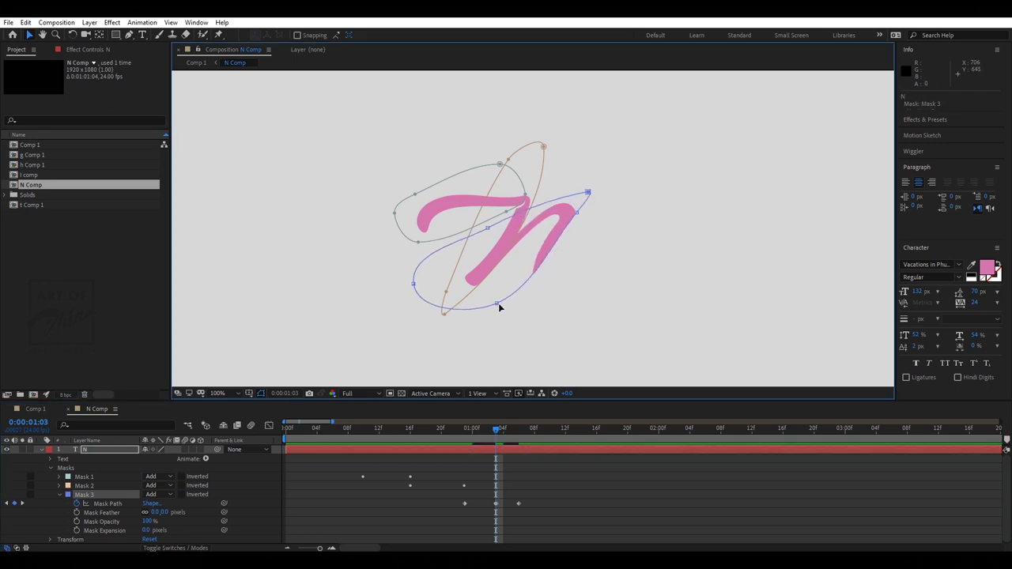
left_click_drag(498, 303, 553, 223)
left_click_drag(412, 284, 493, 278)
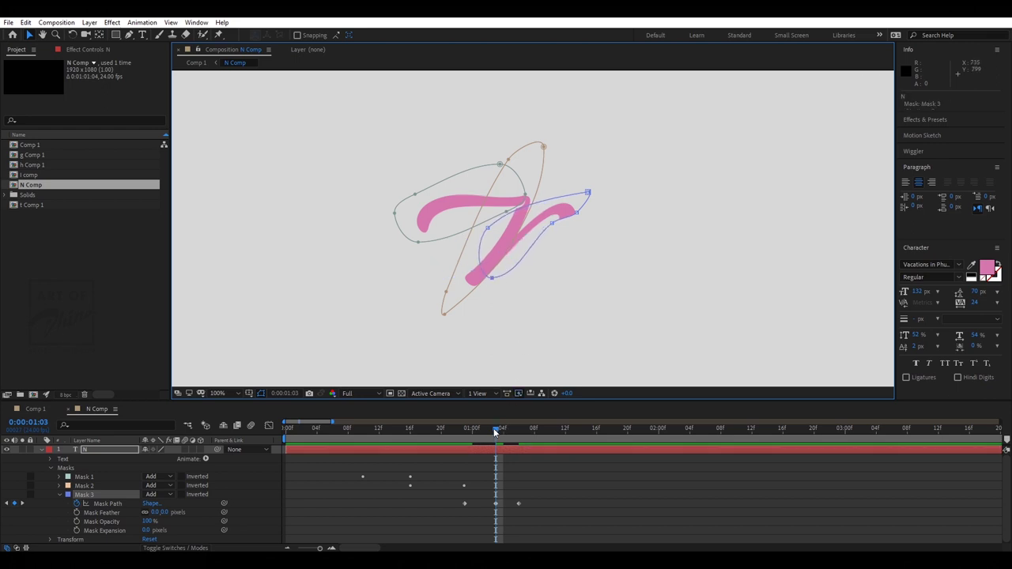
At 0:00:00:23, move the whole Mask 3 up onto the N's diagonal stroke, and play back the reveal.
left_click_drag(496, 431, 464, 431)
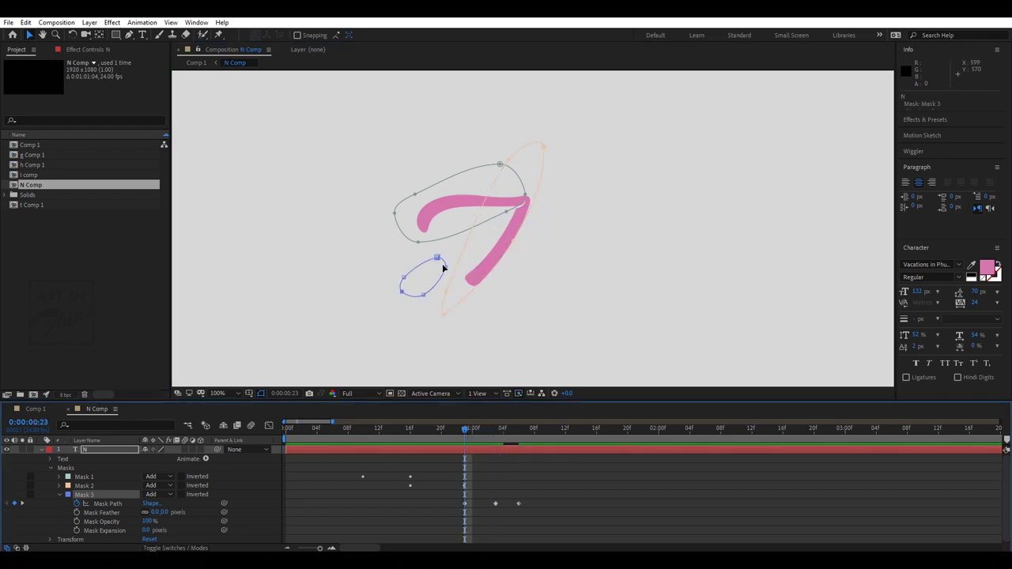
double_click(443, 268)
left_click_drag(431, 273, 494, 241)
left_click_drag(468, 433, 512, 433)
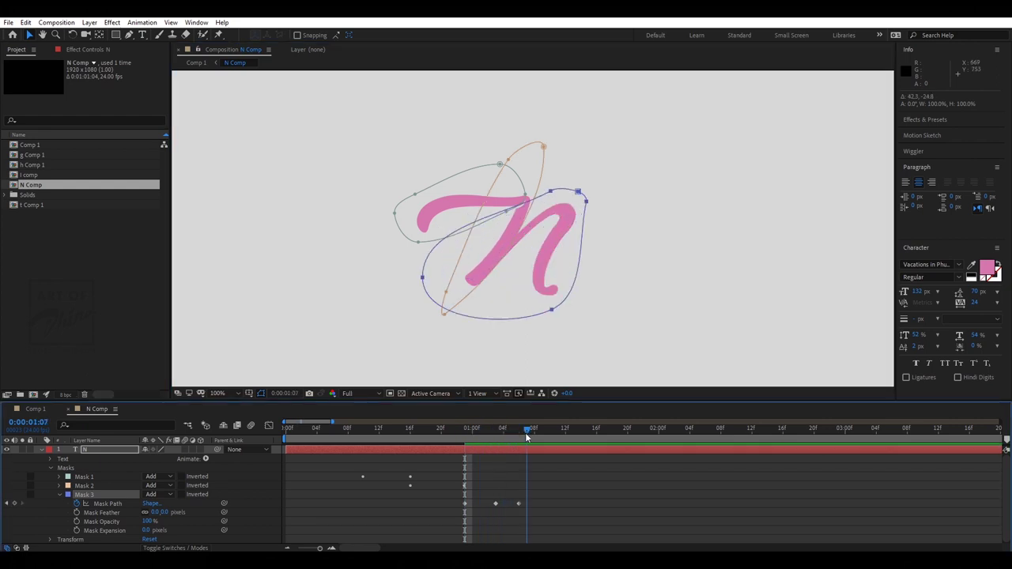
key("space")
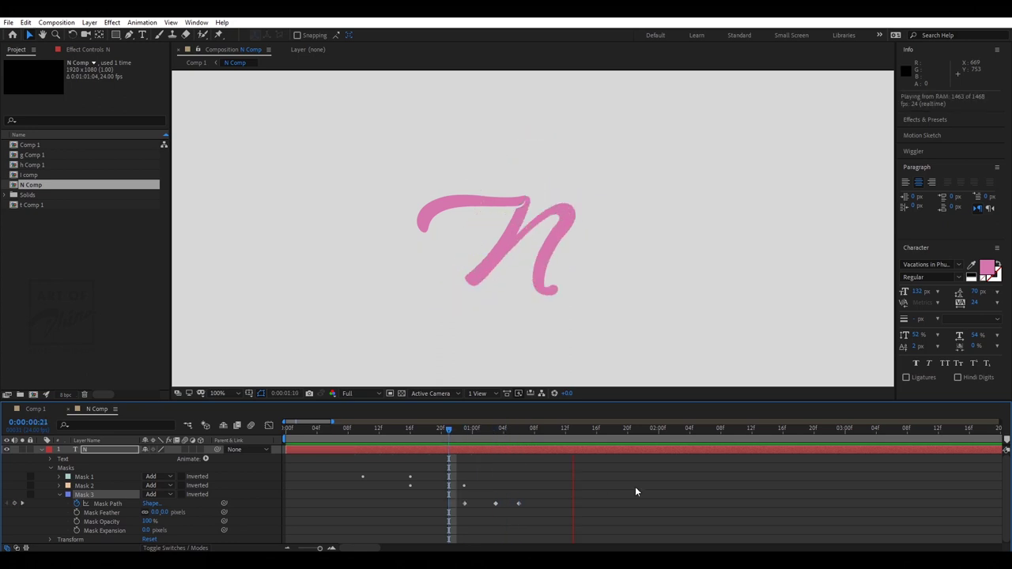
At 0:00:00:22, move the whole Mask 3 clear of the letter, down and to the left of the N.
left_click_drag(459, 431, 496, 431)
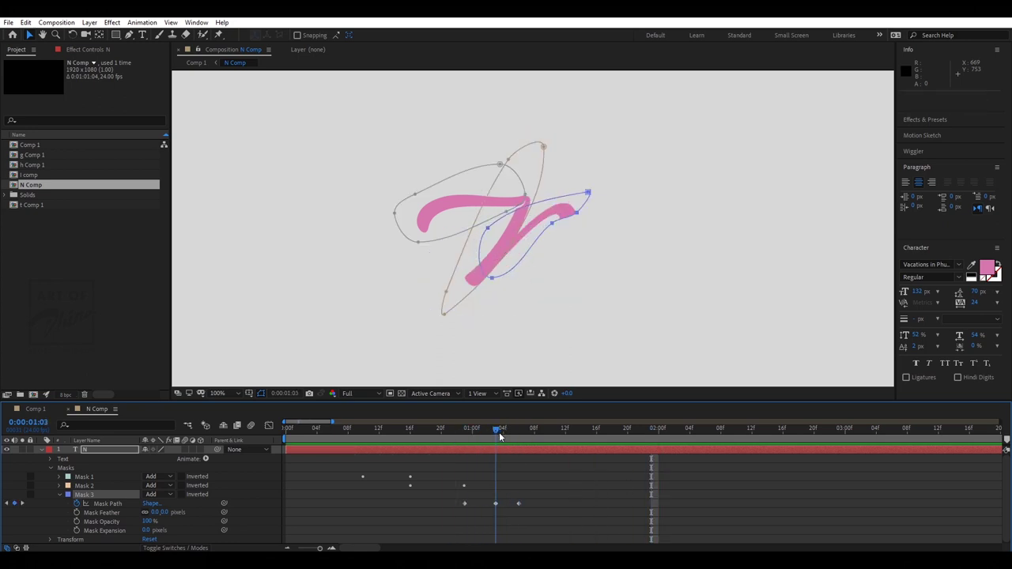
left_click_drag(547, 492, 492, 515)
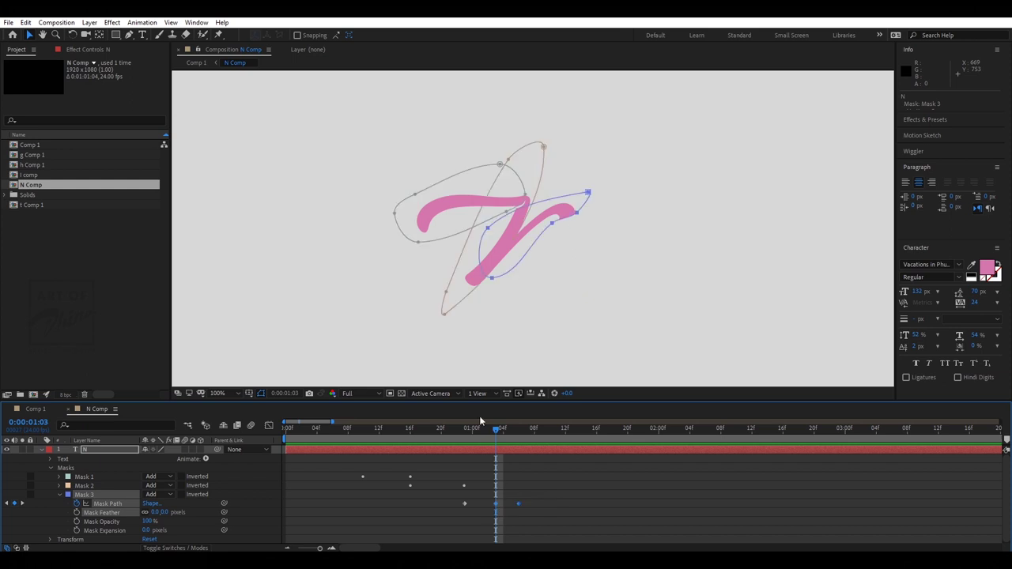
mouse_move(490, 443)
left_mouse_down()
mouse_move(396, 441)
mouse_move(462, 441)
left_mouse_up()
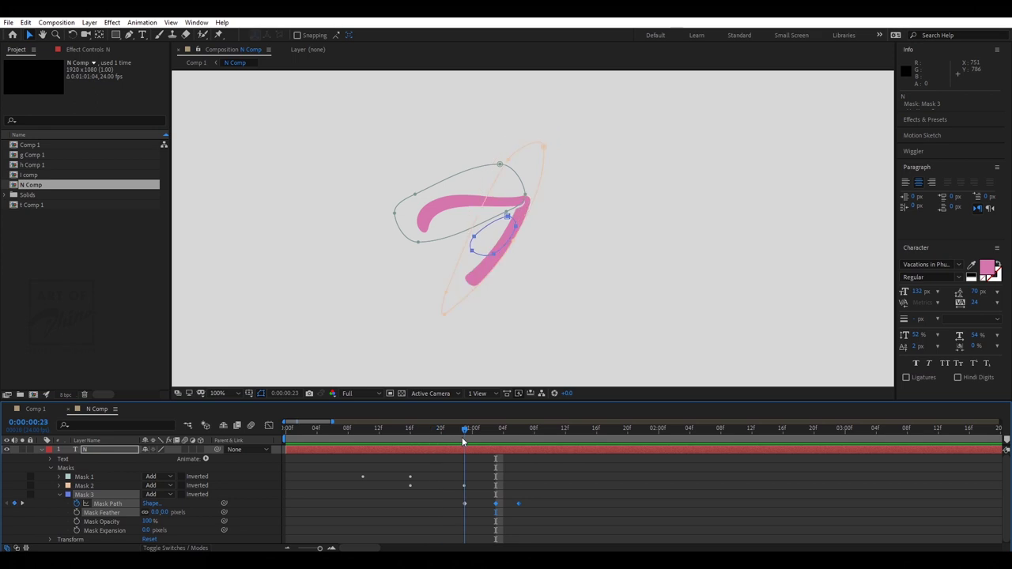
left_click(465, 504)
key("space")
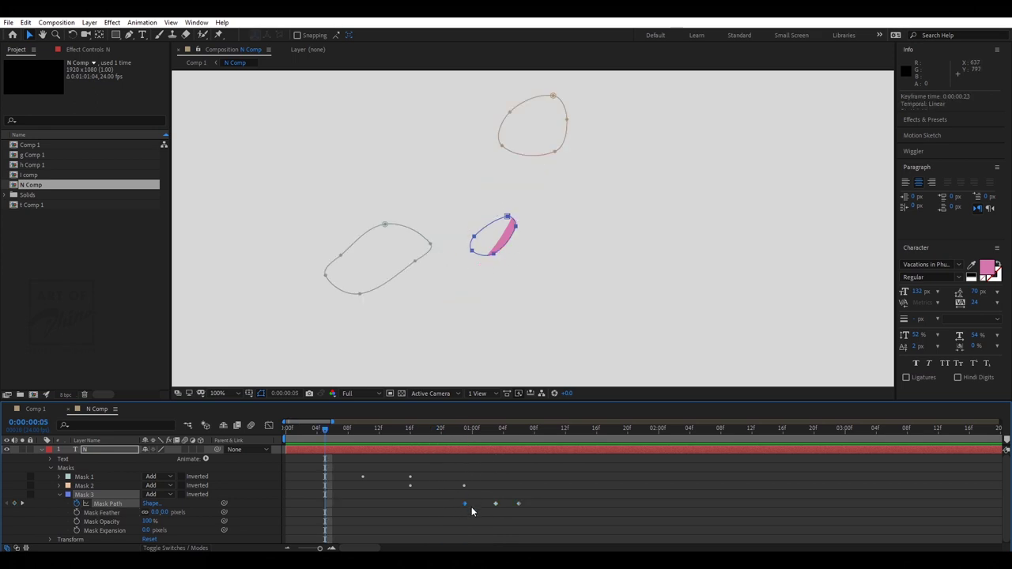
left_click(465, 435)
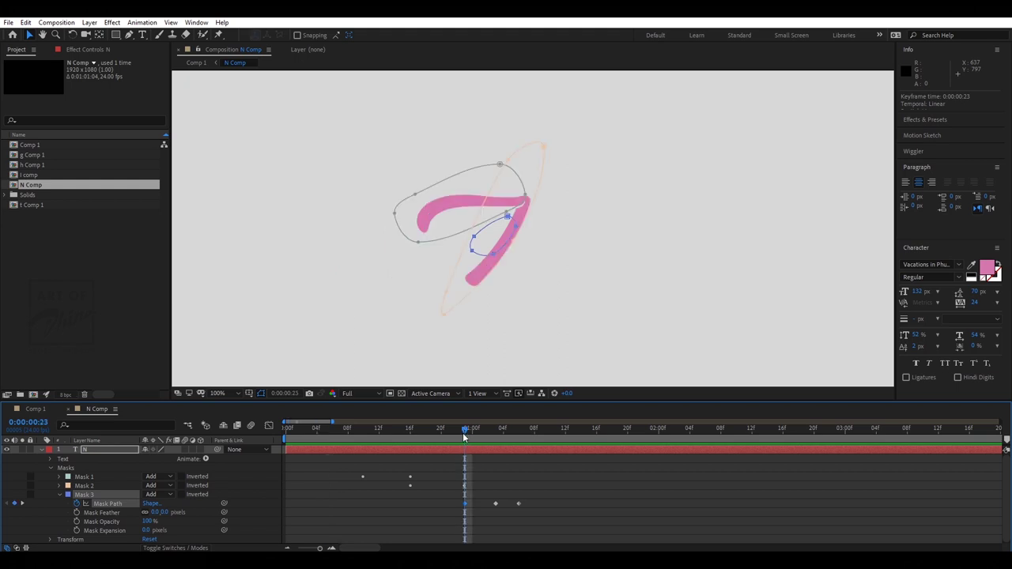
key("Page_Up")
double_click(497, 253)
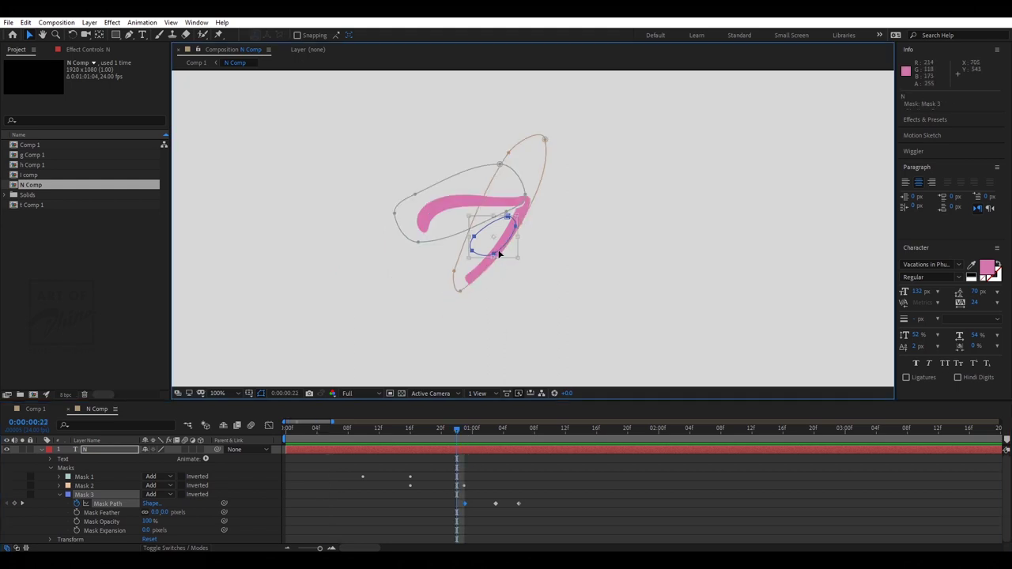
mouse_move(499, 253)
left_mouse_down()
mouse_move(443, 248)
mouse_move(314, 284)
left_mouse_up()
key("Return")
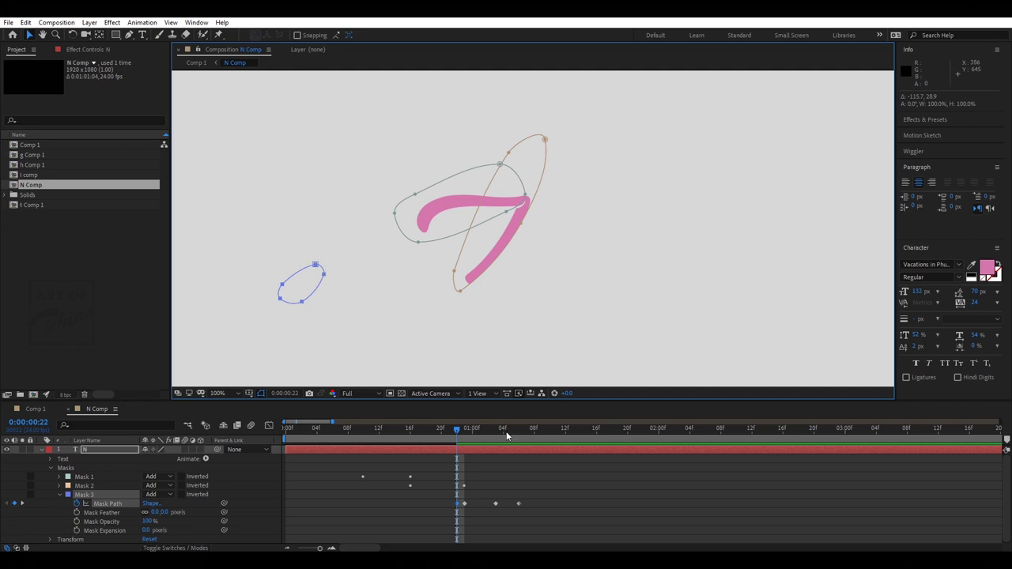
Deselect the N layer and preview the full letter reveal from 0:00:00:07.
left_click(518, 467)
left_click_drag(457, 431, 339, 440)
key("space")
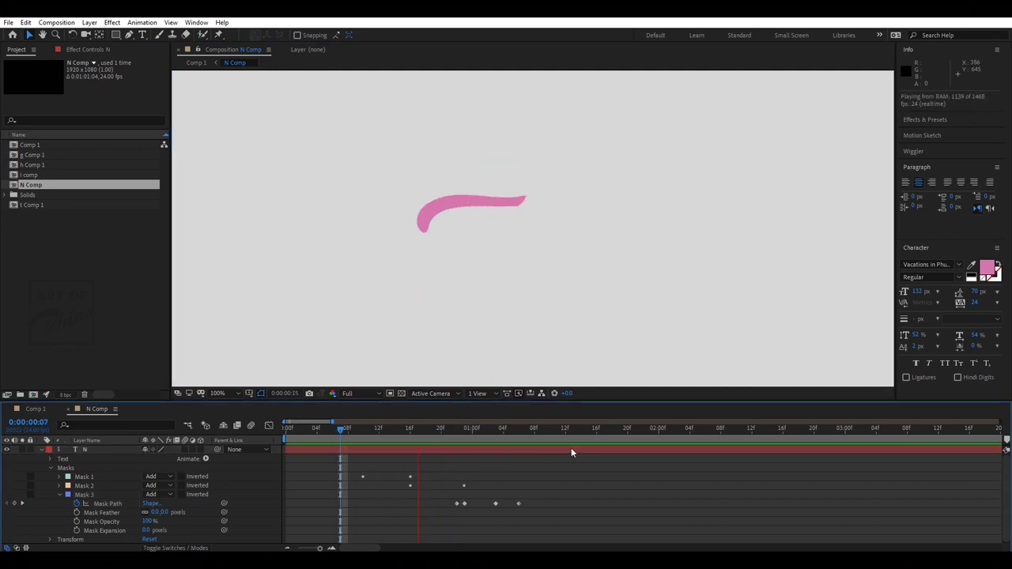
key("space")
mouse_move(490, 433)
left_mouse_down()
mouse_move(477, 441)
mouse_move(504, 444)
left_mouse_up()
left_click_drag(529, 508, 614, 490)
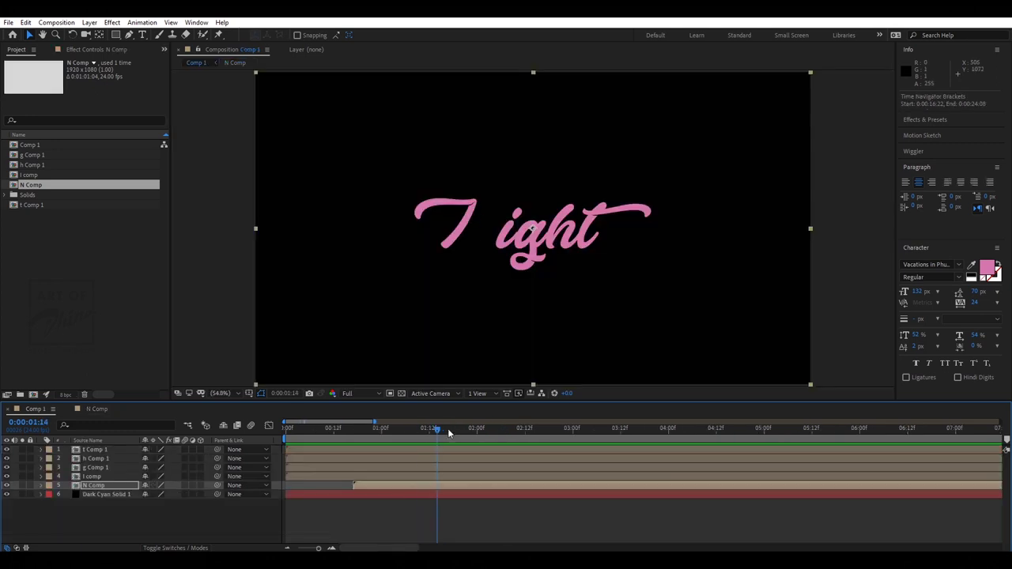
In Comp 1, shift the i comp layer to start at 0:00:01:20, as the N finishes writing on.
left_click_drag(441, 431, 466, 426)
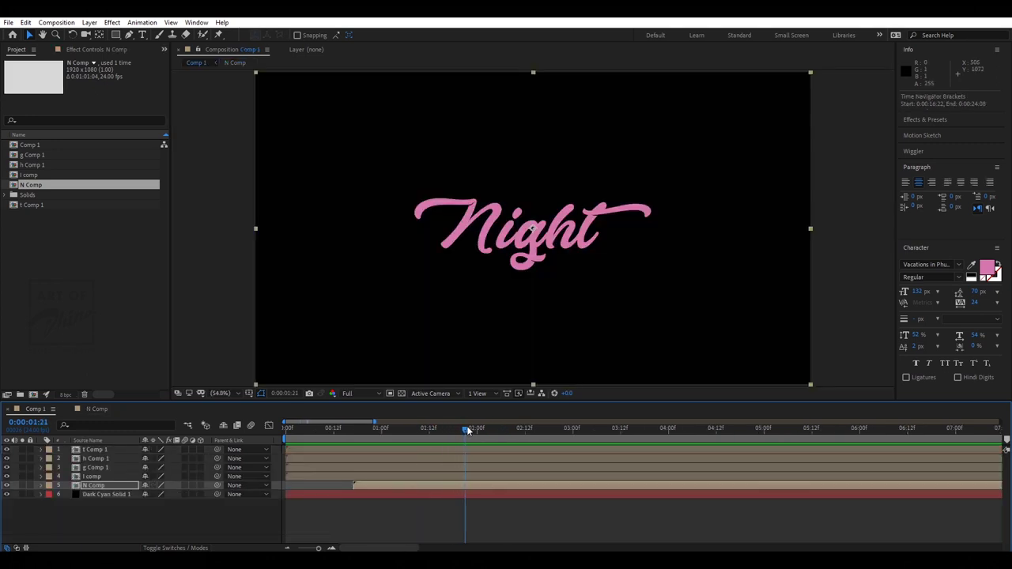
left_click(419, 476)
left_click_drag(417, 475, 495, 476)
left_click_drag(425, 433, 463, 427)
left_click_drag(460, 473, 501, 477)
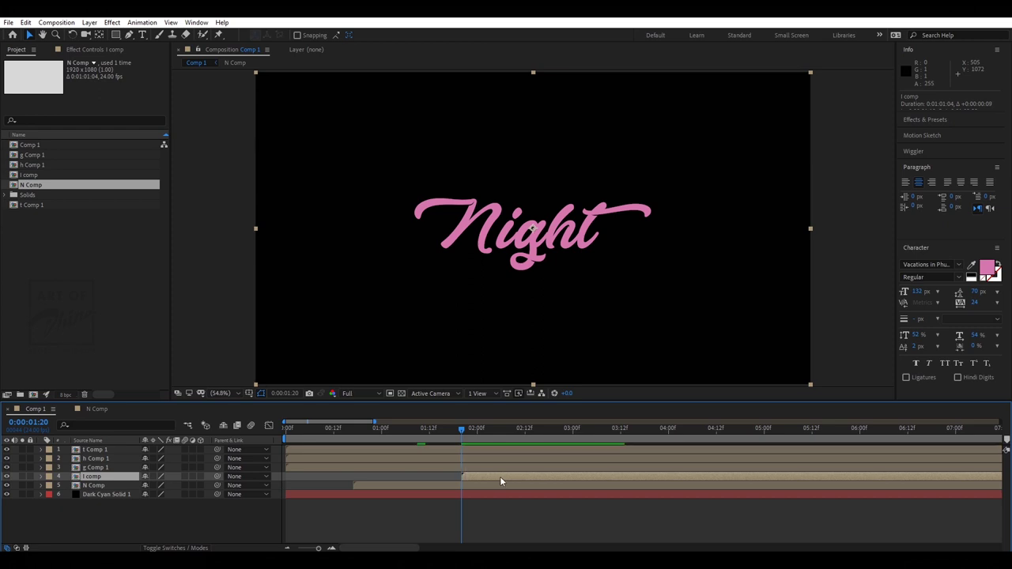
Open the i comp and draw a small closed four-point mask above the letter i on its text layer.
double_click(500, 476)
left_click(301, 450)
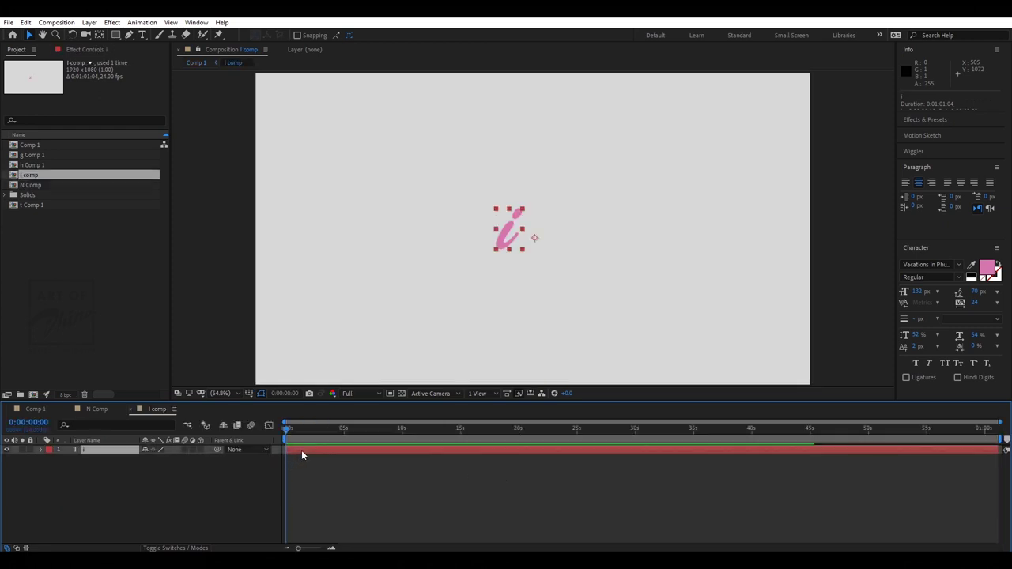
scroll(526, 228, "up", 2)
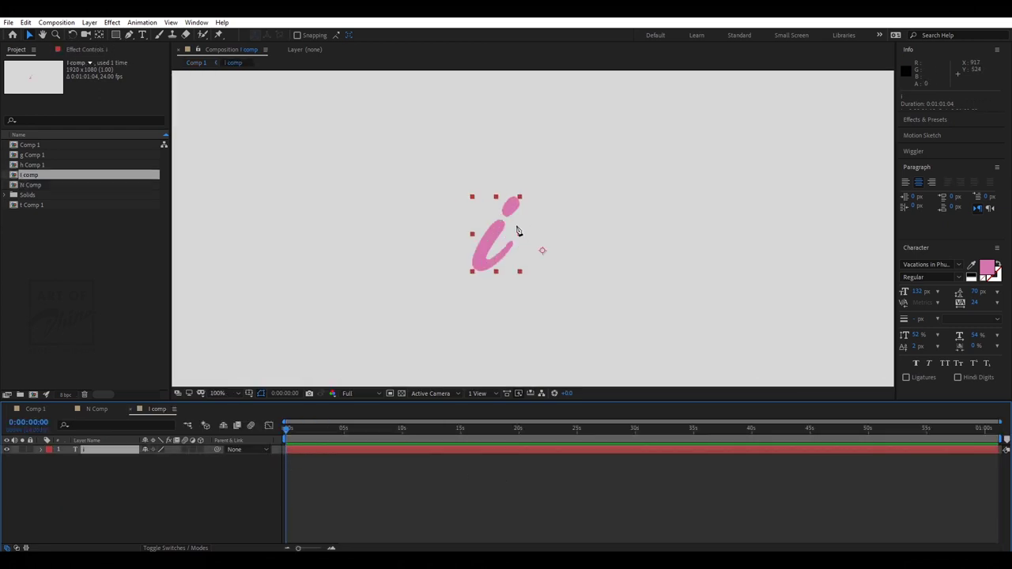
key("g")
left_click(514, 132)
left_click(505, 153)
left_click(533, 152)
left_click(553, 122)
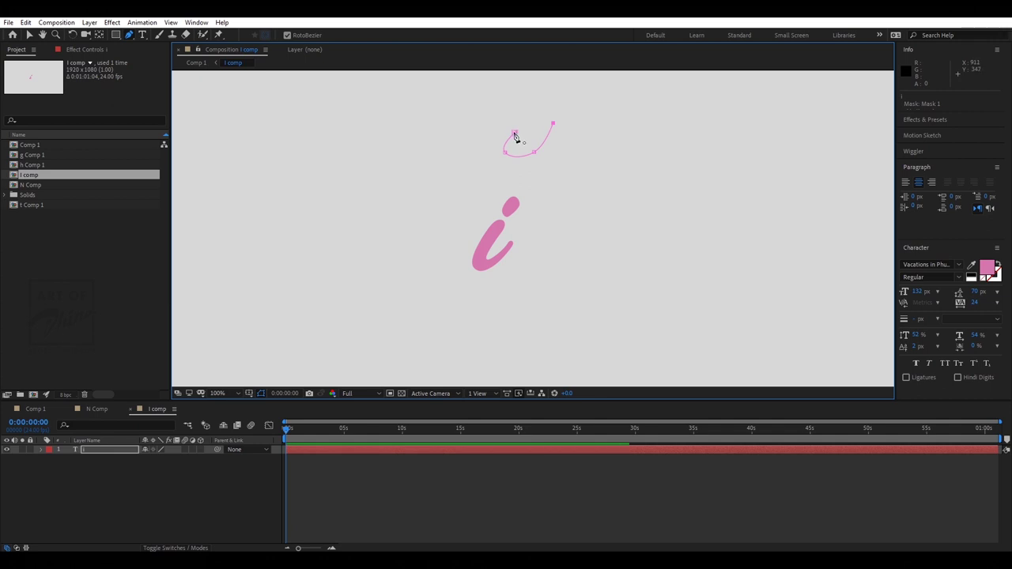
left_click(514, 132)
Expand the i layer's Mask 1 and set its first Mask Path keyframe at 0:00:00:00.
left_click(41, 450)
left_click(51, 469)
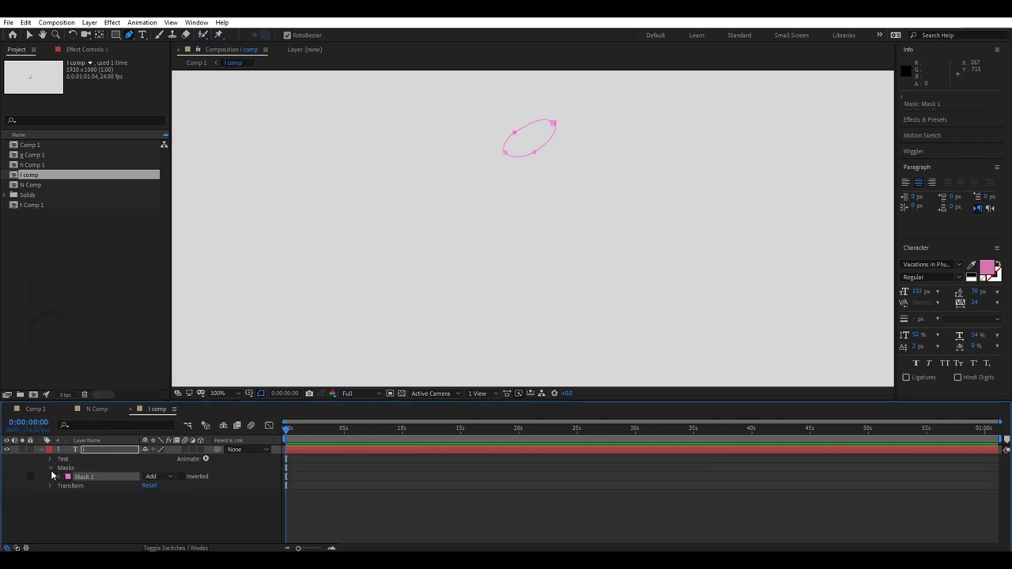
left_click(60, 477)
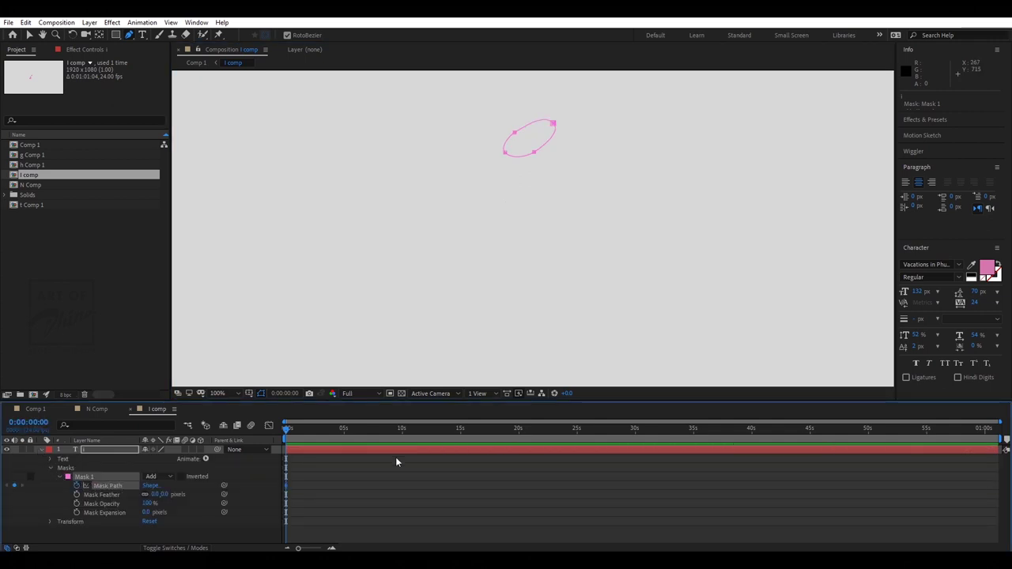
At 0:00:00:23, reshape Mask 1 by extending its points down over the letter i.
left_click_drag(289, 436, 297, 437)
key("v")
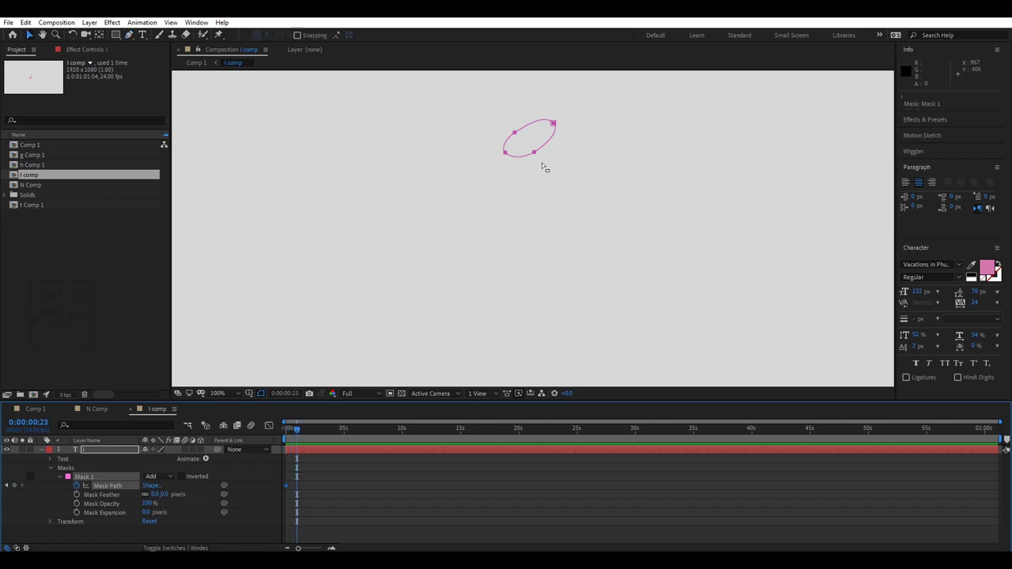
left_click(535, 153)
left_click_drag(505, 152, 528, 215)
left_click_drag(297, 431, 277, 446)
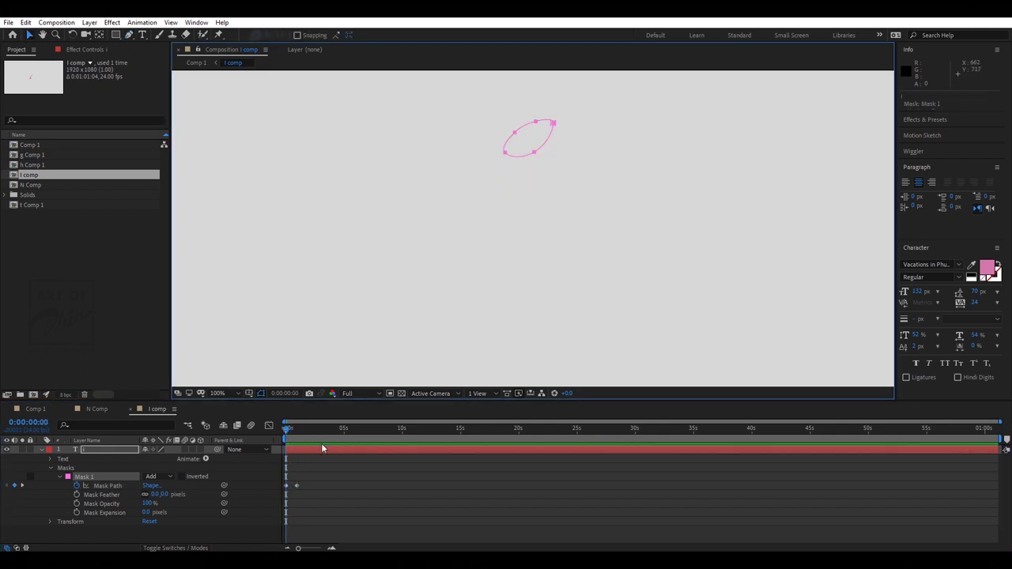
Refine Mask 1's shape to reveal the letter i and place its second Mask Path keyframe at 0:00:00:06.
key("equal")
key("equal")
left_click_drag(553, 124, 554, 162)
left_click_drag(289, 431, 300, 431)
left_click_drag(330, 486, 297, 487)
left_click_drag(301, 430, 297, 431)
double_click(546, 123)
left_click_drag(545, 126, 525, 192)
left_click(292, 492)
key("equal")
key("equal")
At 0:00:00:03, reshape Mask 1 to reveal the i's dot and downstroke without its ending curve.
left_click_drag(332, 429, 311, 429)
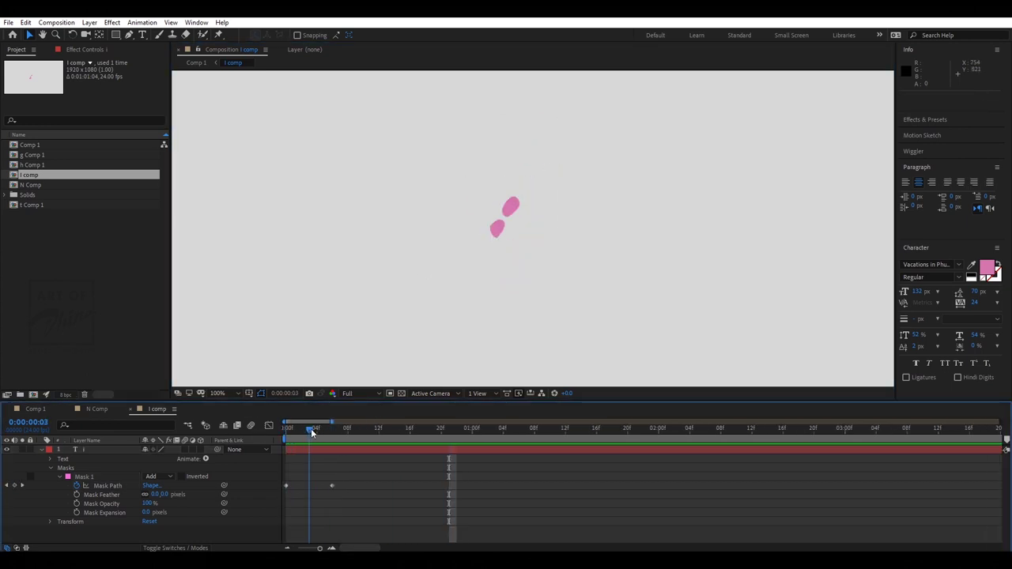
left_click(495, 235)
left_click(494, 236)
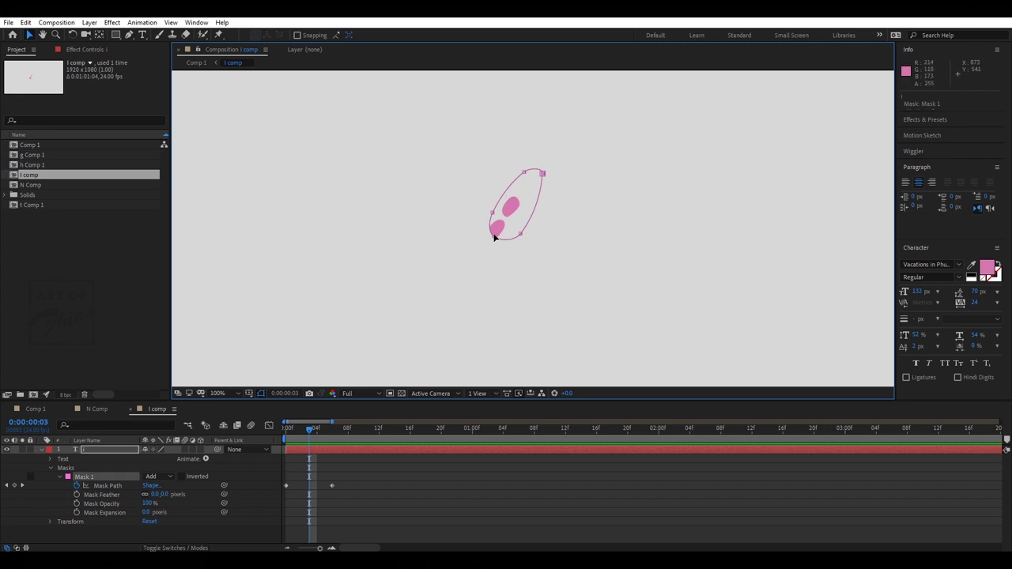
mouse_move(493, 235)
left_mouse_down()
mouse_move(479, 251)
mouse_move(511, 233)
mouse_move(499, 243)
left_mouse_up()
Scrub through the i reveal, and return to Comp 1 to check it around 0:00:01:21.
left_click(368, 475)
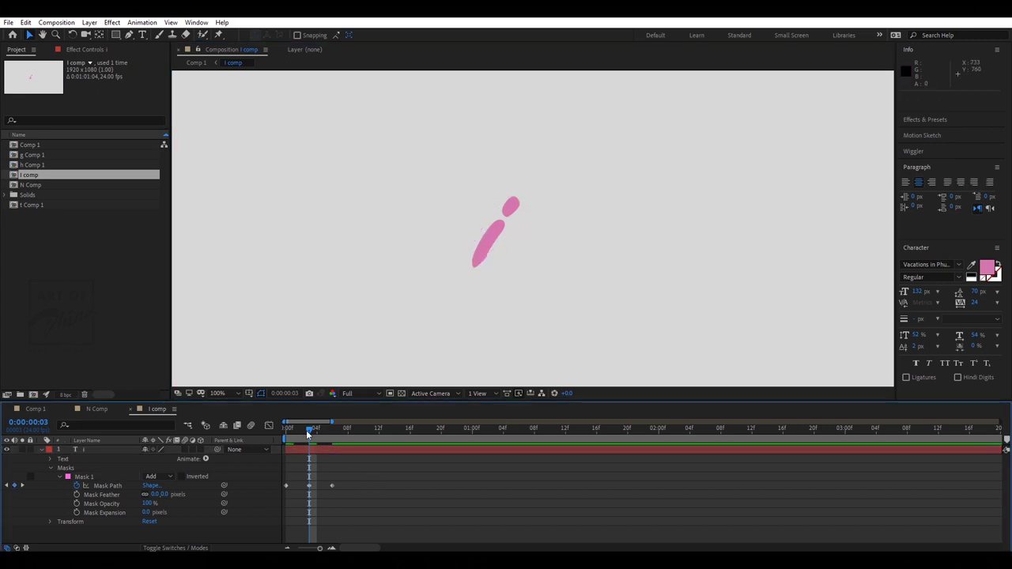
mouse_move(310, 430)
left_mouse_down()
mouse_move(283, 431)
mouse_move(329, 434)
left_mouse_up()
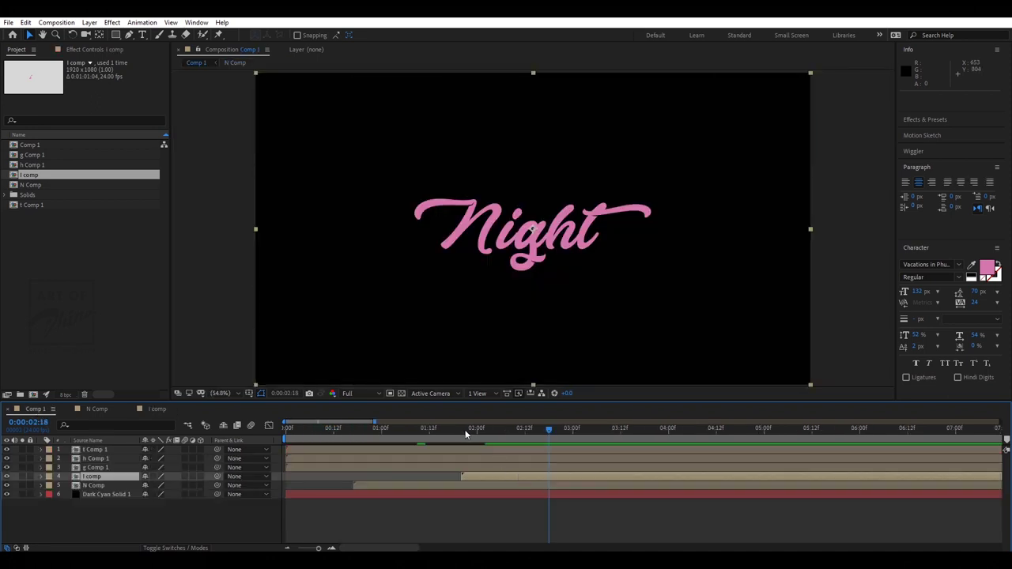
mouse_move(467, 431)
left_mouse_down()
mouse_move(455, 432)
mouse_move(465, 431)
left_mouse_up()
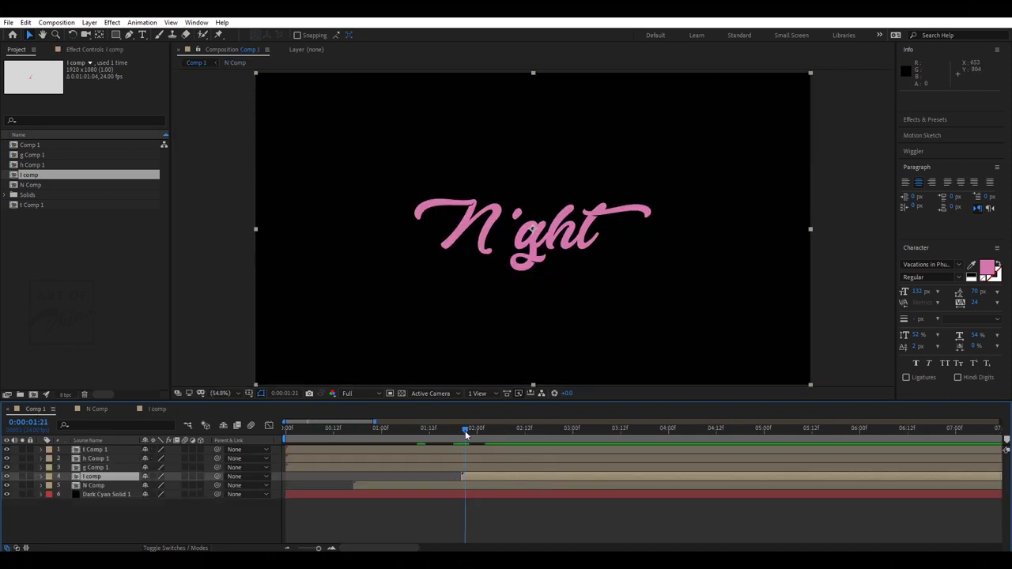
Shift the I comp layer slightly earlier in Comp 1 and preview the transition from N to i.
left_click_drag(474, 477, 472, 477)
left_click_drag(463, 429, 401, 433)
key("space")
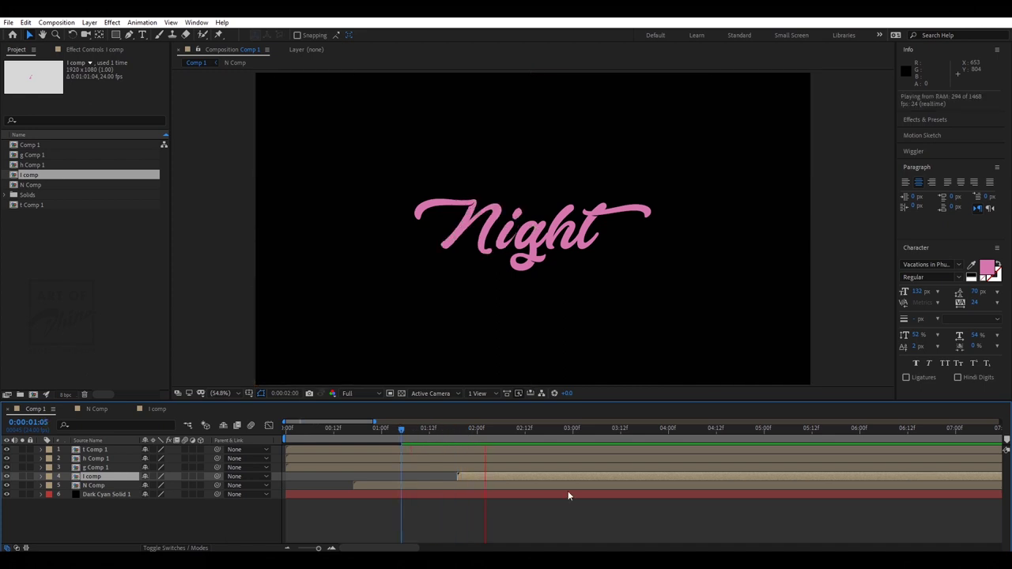
key("space")
left_click(336, 431)
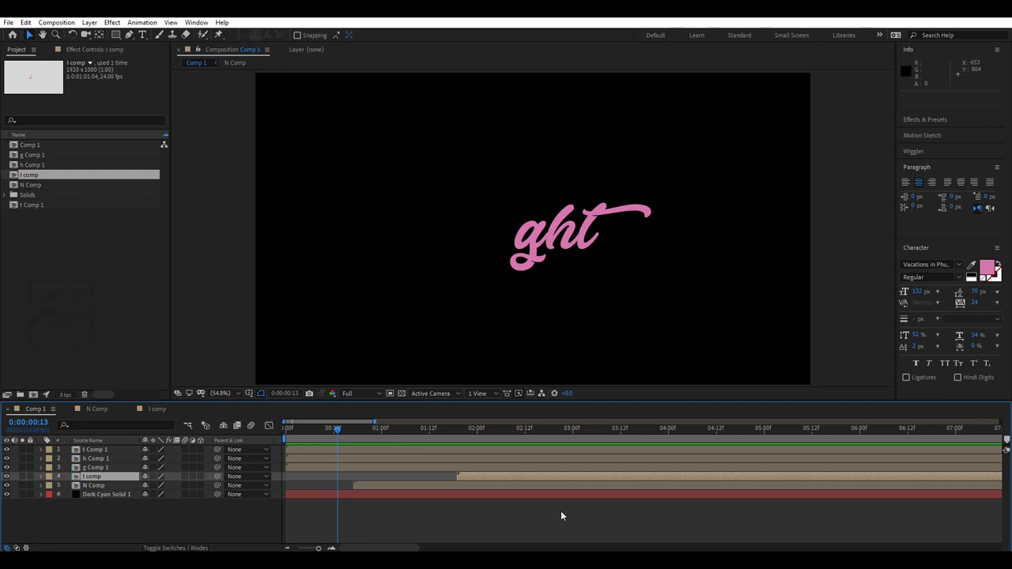
key("space")
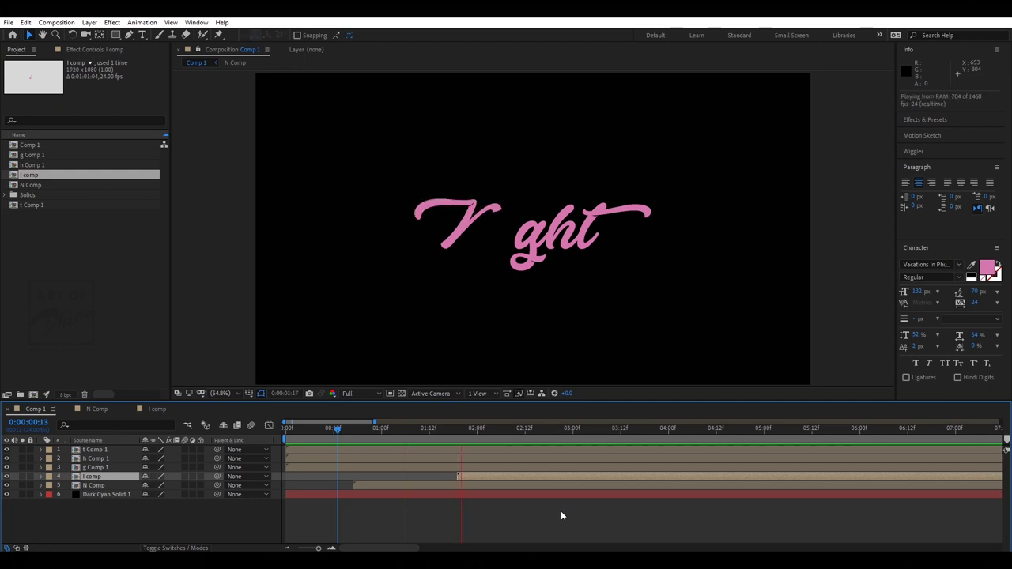
key("space")
left_click_drag(455, 430, 470, 430)
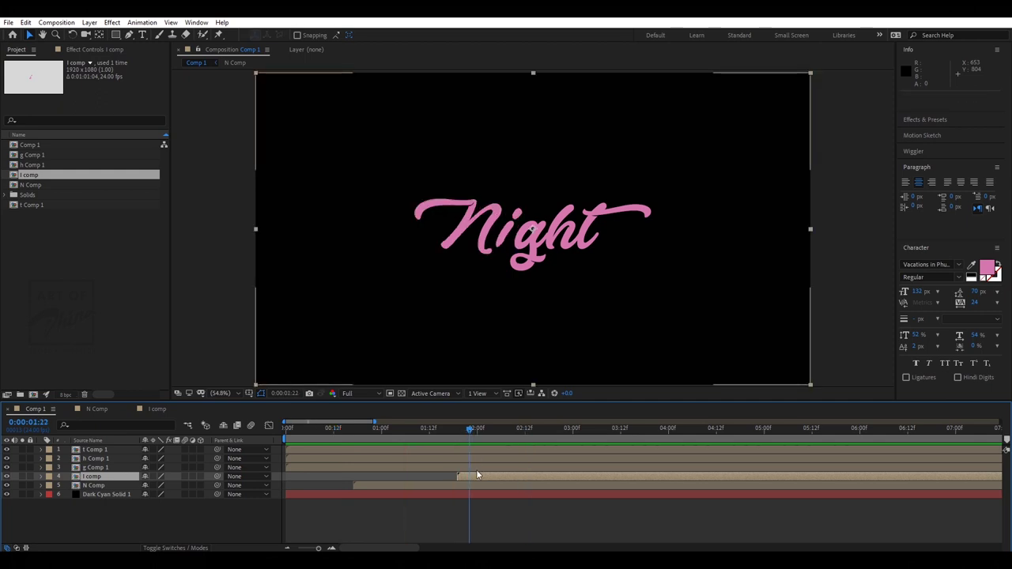
In Comp 1, move the g Comp 1 layer so that it starts at 0:00:01:23.
double_click(413, 467)
left_click(36, 409)
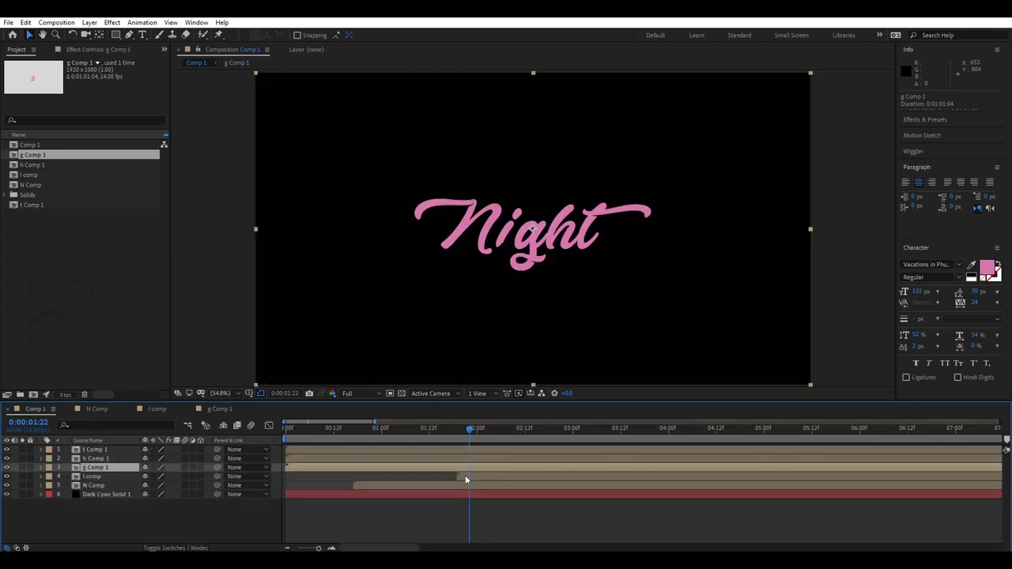
left_click_drag(334, 467, 539, 468)
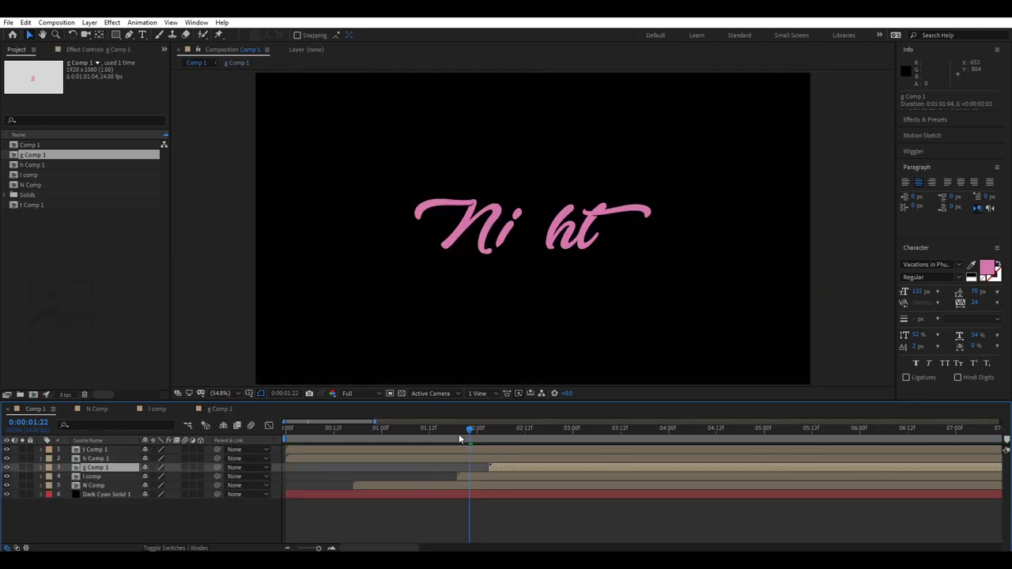
mouse_move(470, 429)
left_mouse_down()
mouse_move(461, 430)
mouse_move(473, 429)
left_mouse_up()
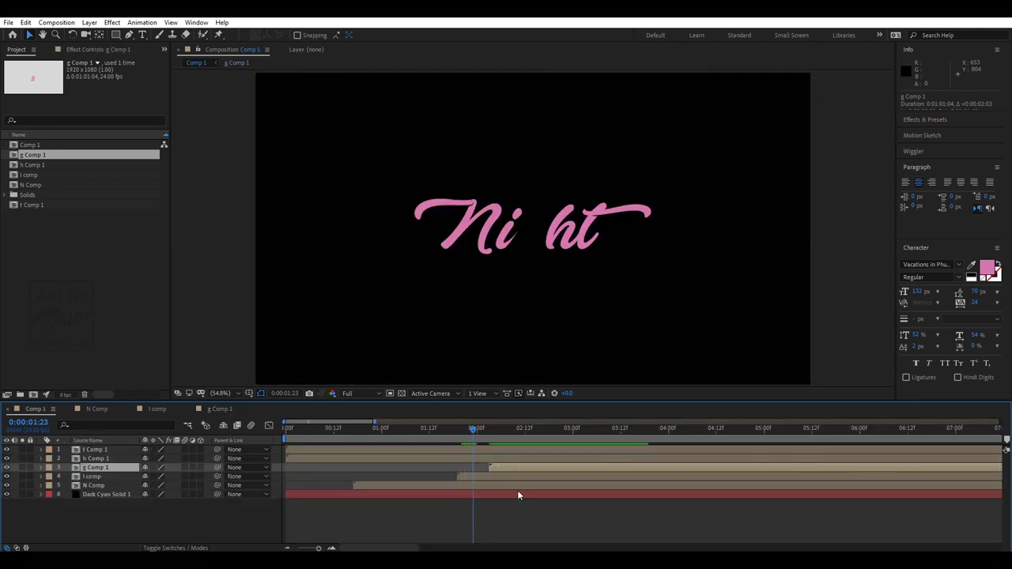
left_click_drag(495, 467, 484, 468)
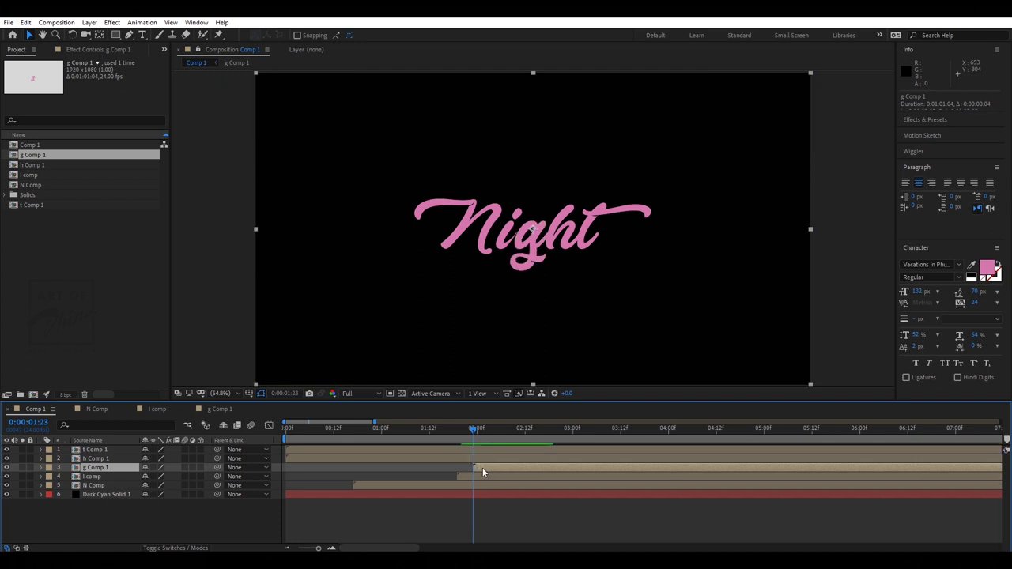
In g Comp 1, draw a small closed mask just above the g and keyframe its Mask Path at 0:00:00:00.
double_click(483, 472)
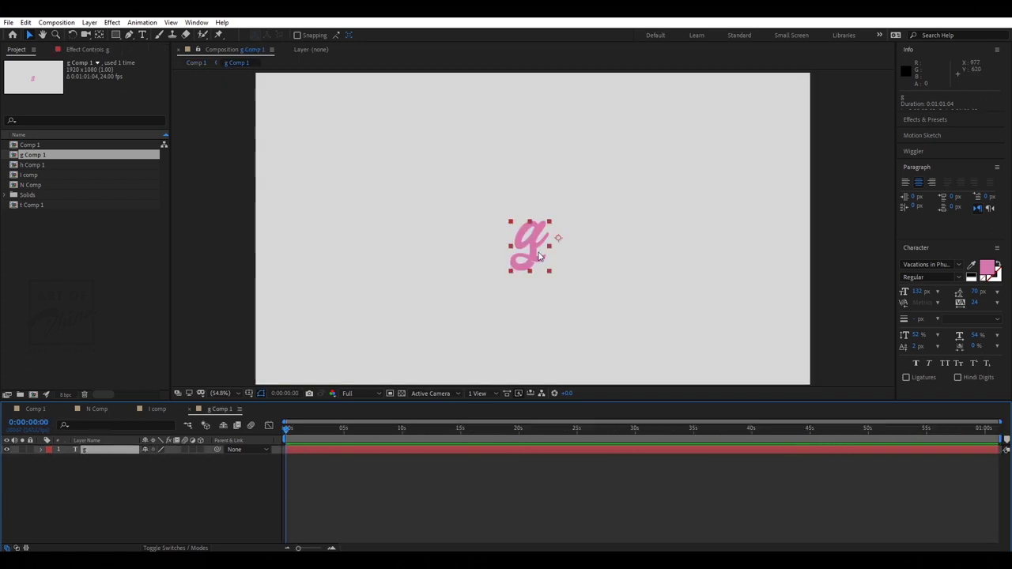
scroll(545, 236, "up", 1)
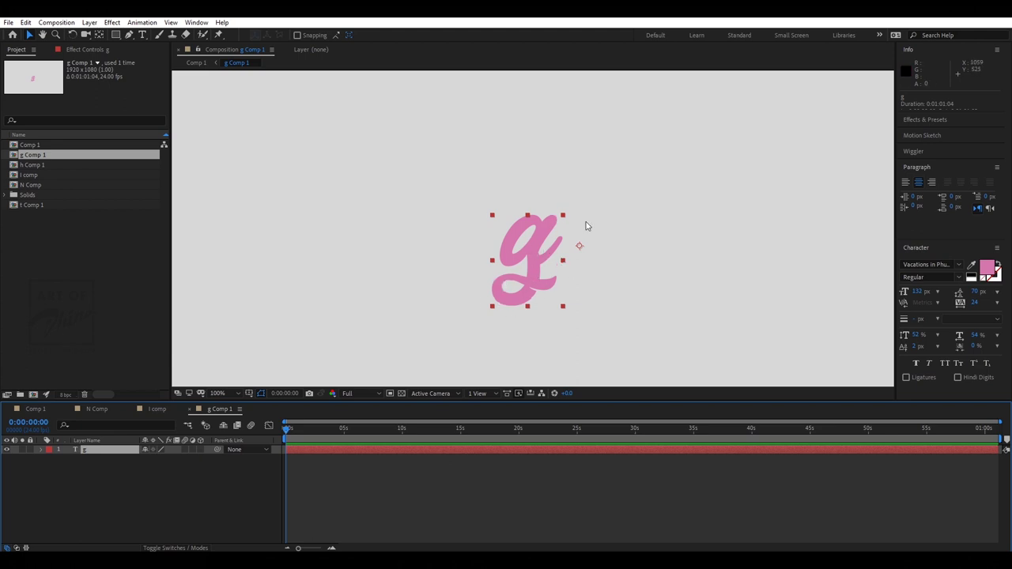
key("g")
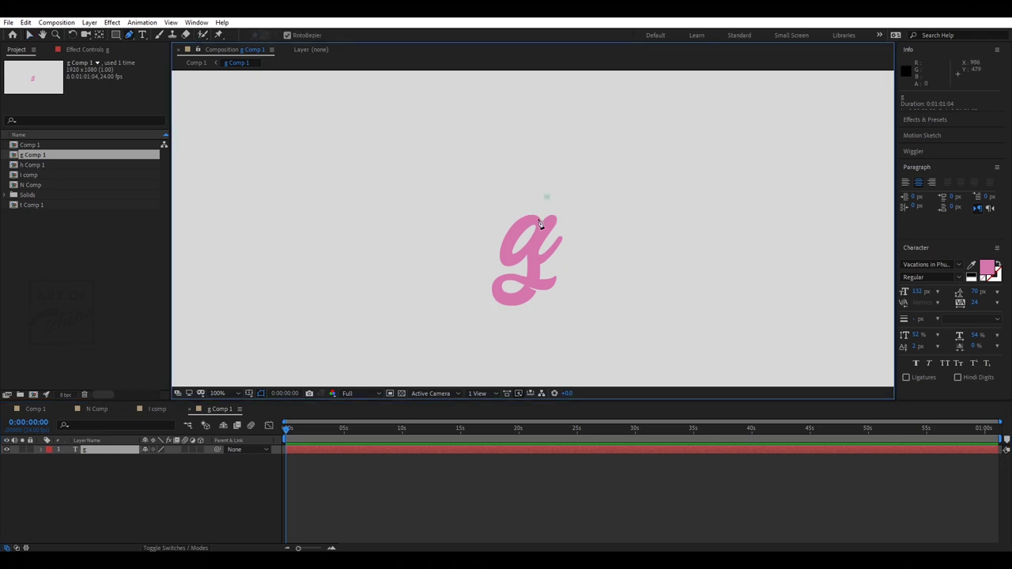
left_click(540, 224)
left_click(546, 197)
key("v")
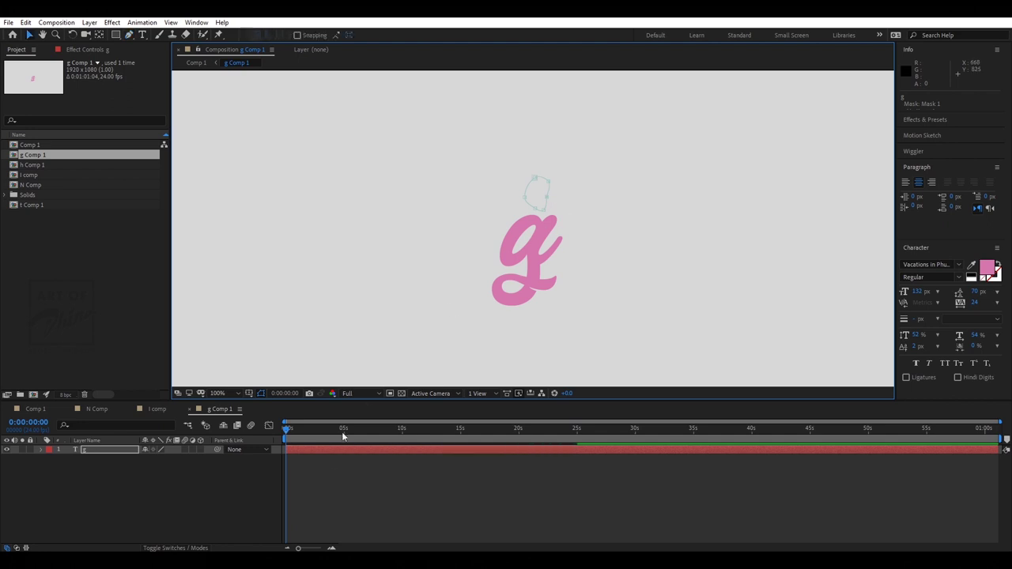
left_click(45, 450)
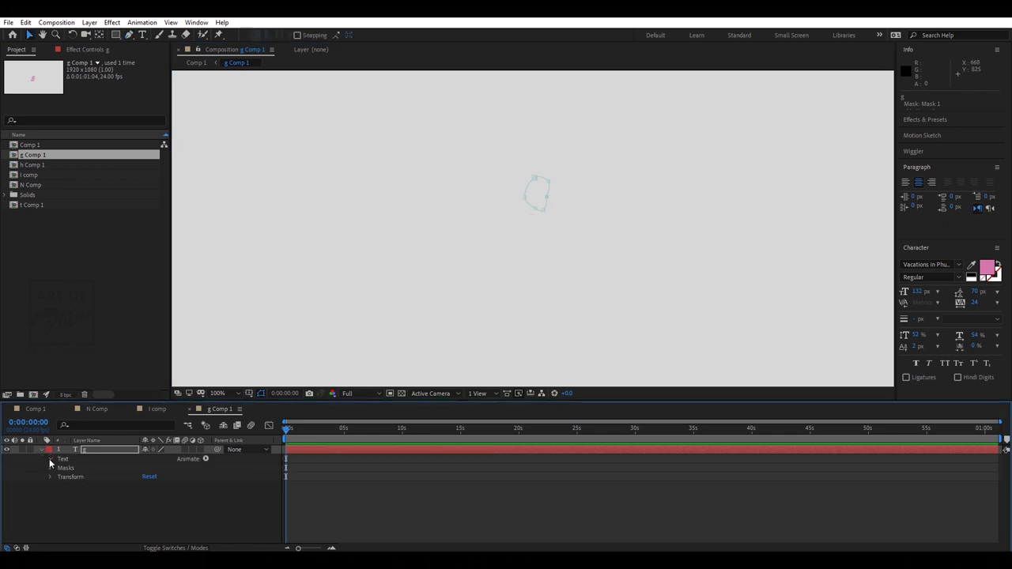
left_click(50, 468)
left_click(59, 476)
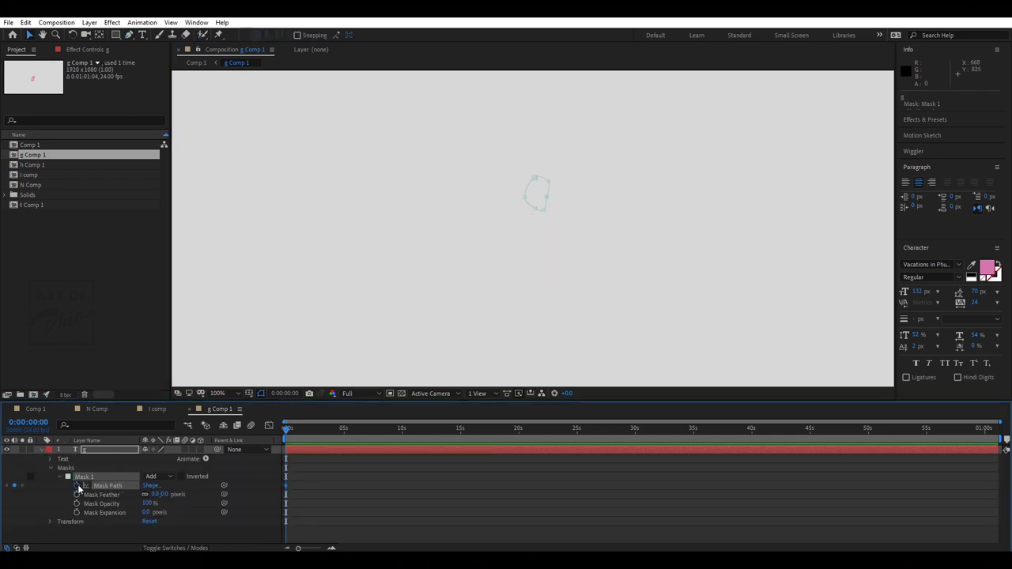
Reshape Mask 1 around the g's bowl to make a second Mask Path keyframe.
left_click_drag(290, 430, 301, 428)
left_click_drag(518, 206, 456, 216)
left_click_drag(535, 207, 533, 235)
left_click_drag(447, 235, 518, 263)
left_click_drag(456, 216, 466, 268)
left_click_drag(549, 182, 548, 210)
left_click_drag(533, 235, 535, 232)
Move Mask 1's second path keyframe earlier, and at 0:00:00:08 reshape the mask to reveal only the top of the bowl.
left_click_drag(293, 430, 285, 430)
key("equal")
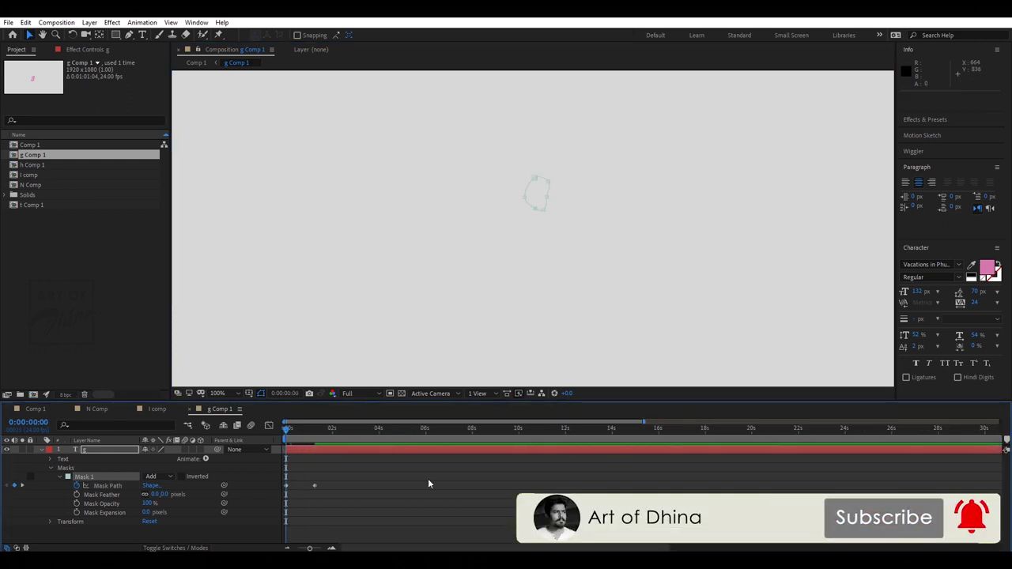
key("space")
key("space")
left_click_drag(313, 486, 298, 488)
key("space")
key("space")
left_click(295, 429)
left_click_drag(539, 229, 521, 194)
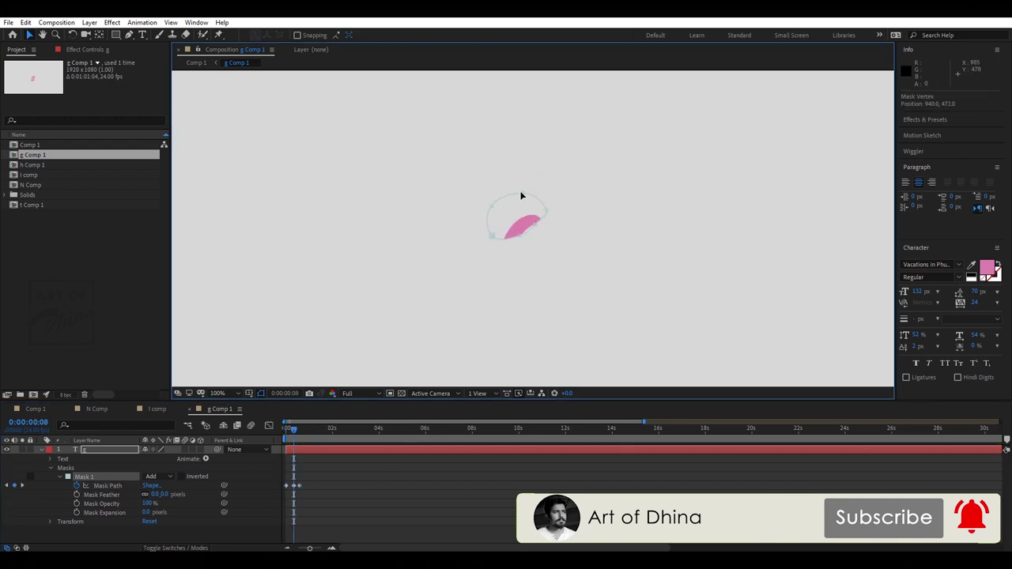
Retime Mask 1's second and third path keyframes to 0:00:00:03 and 0:00:00:06, and preview the bowl reveal.
left_click(286, 432)
left_click_drag(287, 432, 292, 430)
key("equal")
key("equal")
left_click_drag(317, 486, 297, 487)
left_click_drag(340, 486, 308, 486)
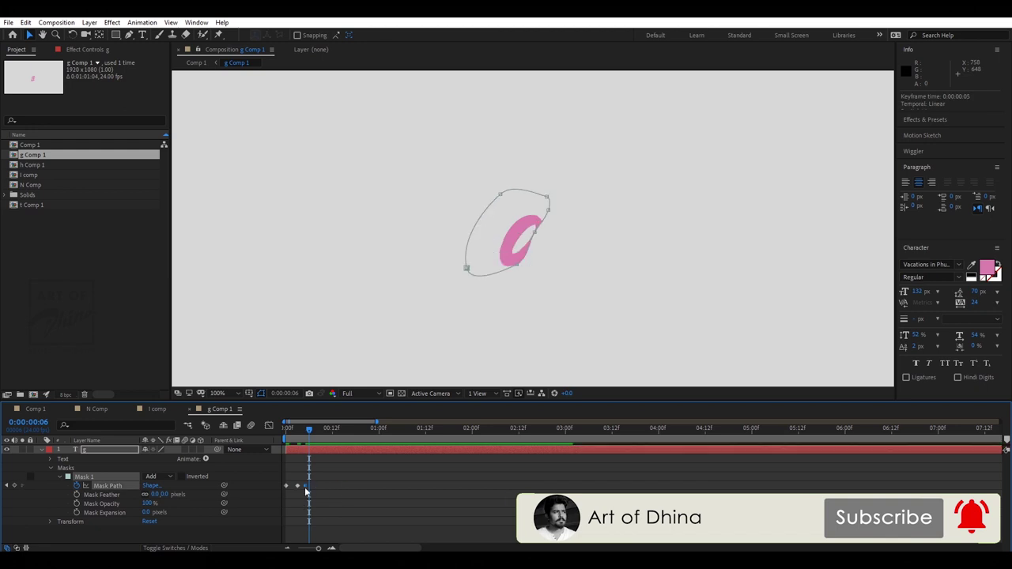
left_click(298, 486)
key("space")
key("space")
At 0:00:00:06, draw Mask 2 beside the lower part of the bowl and keyframe its Mask Path.
left_click_drag(292, 431, 309, 430)
left_click(129, 35)
left_click(484, 256)
left_click_drag(480, 286, 489, 310)
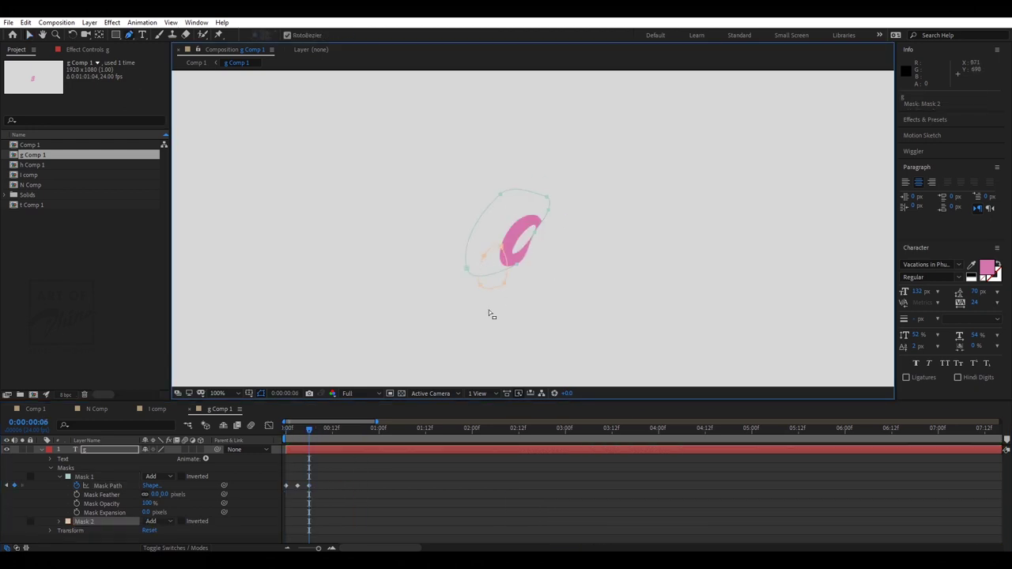
left_click_drag(502, 247, 492, 237)
left_click(484, 256)
left_click(59, 522)
left_click(77, 512)
At 0:00:00:10, reshape Mask 2 to reveal the g's slanted stem, and retime that keyframe to 0:00:00:09.
left_click_drag(310, 431, 325, 431)
left_click_drag(501, 247, 557, 205)
left_click_drag(536, 244, 531, 265)
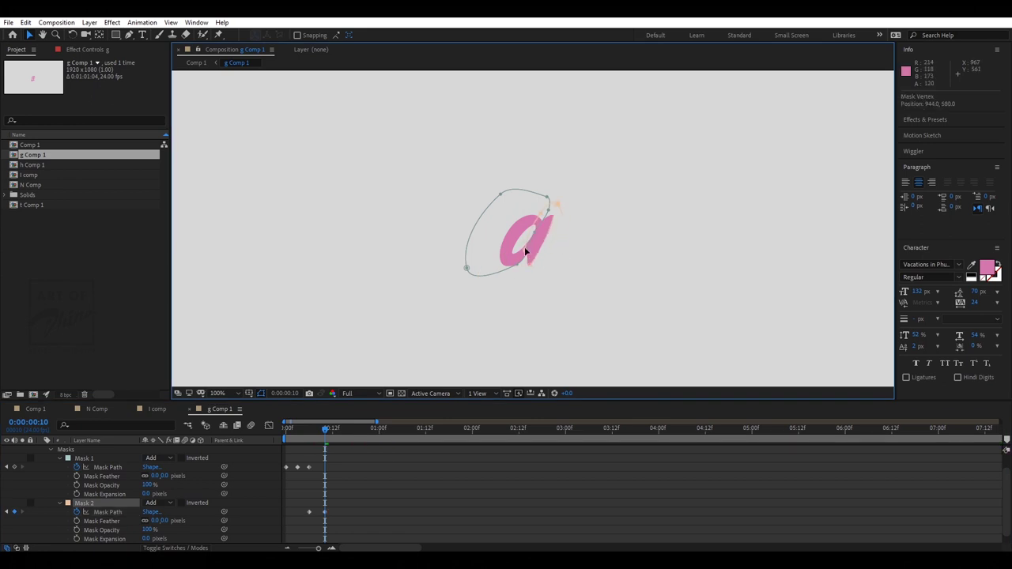
key("space")
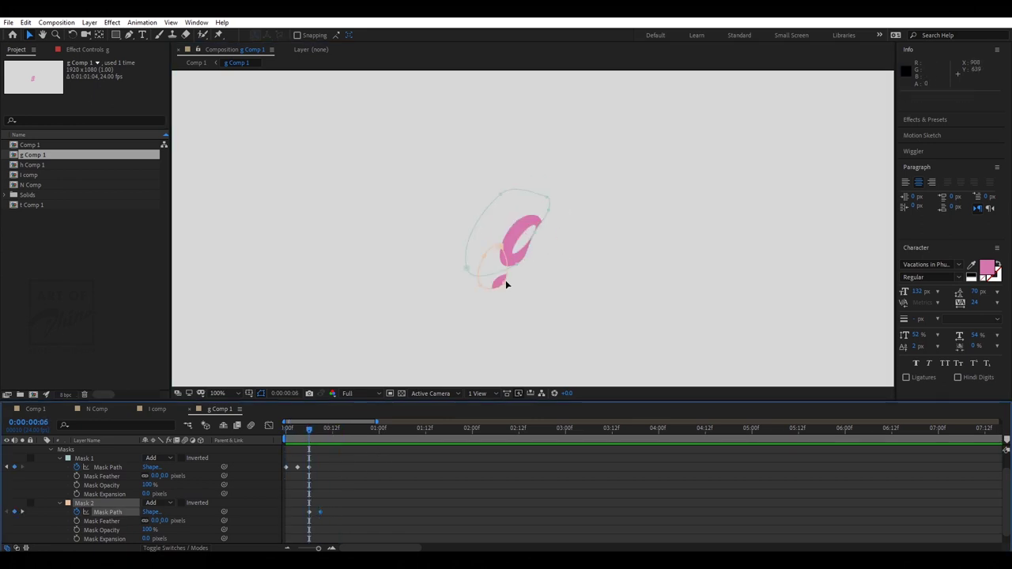
At 0:00:00:06, move Mask 2's starting shape up to the top end of the stem, off the lower loop.
left_click_drag(316, 428, 309, 430)
double_click(488, 254)
left_click_drag(488, 254, 551, 196)
At 0:00:00:12, extend Mask 2 over the g's upward exit stroke, and shift that keyframe to 0:00:00:11.
left_click_drag(321, 430, 332, 429)
key("g")
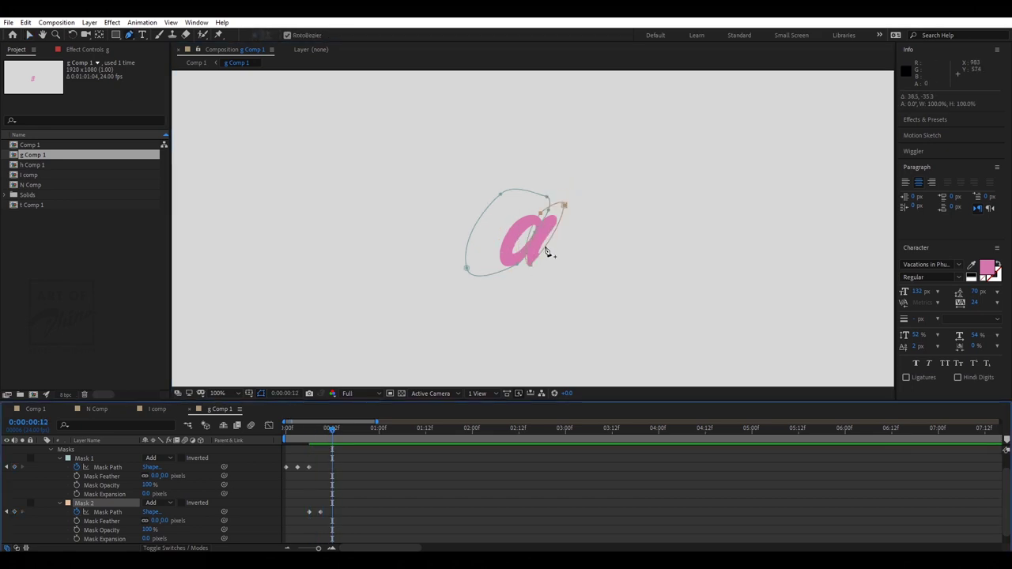
key("v")
left_click(321, 431)
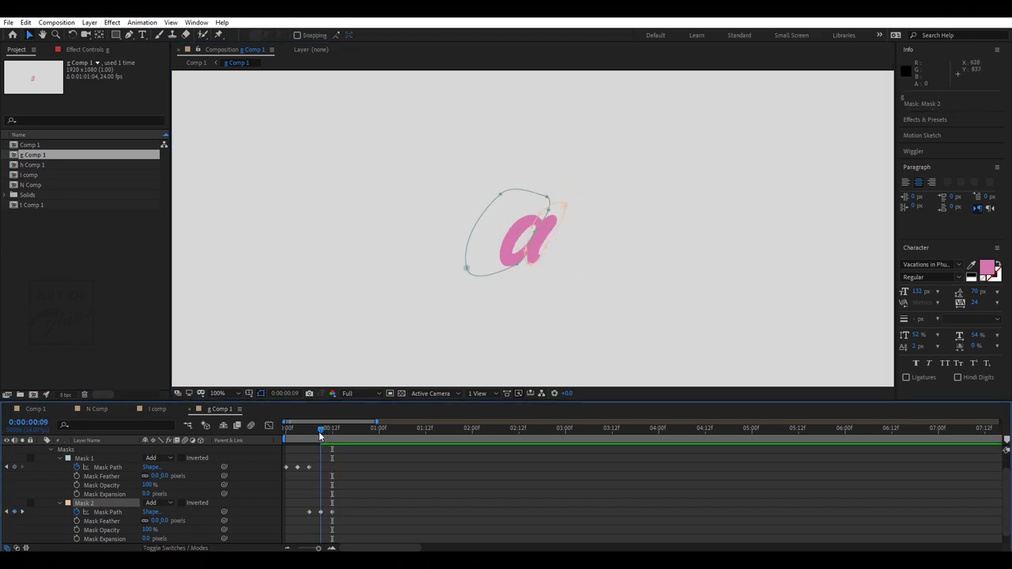
left_click(333, 512)
key("space")
left_click_drag(298, 434, 329, 434)
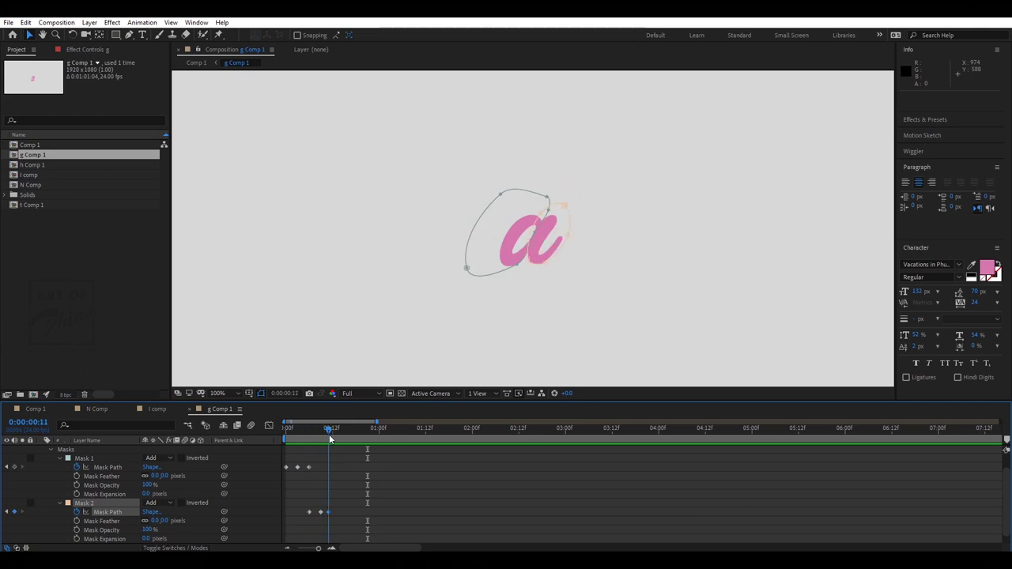
Reshape Mask 2's lower edge at 0:00:00:10 to reveal the exit stroke only partly.
left_click_drag(555, 242, 544, 264)
scroll(336, 437, "up", 1)
left_click(337, 436)
left_click_drag(338, 436, 330, 436)
left_click(543, 256)
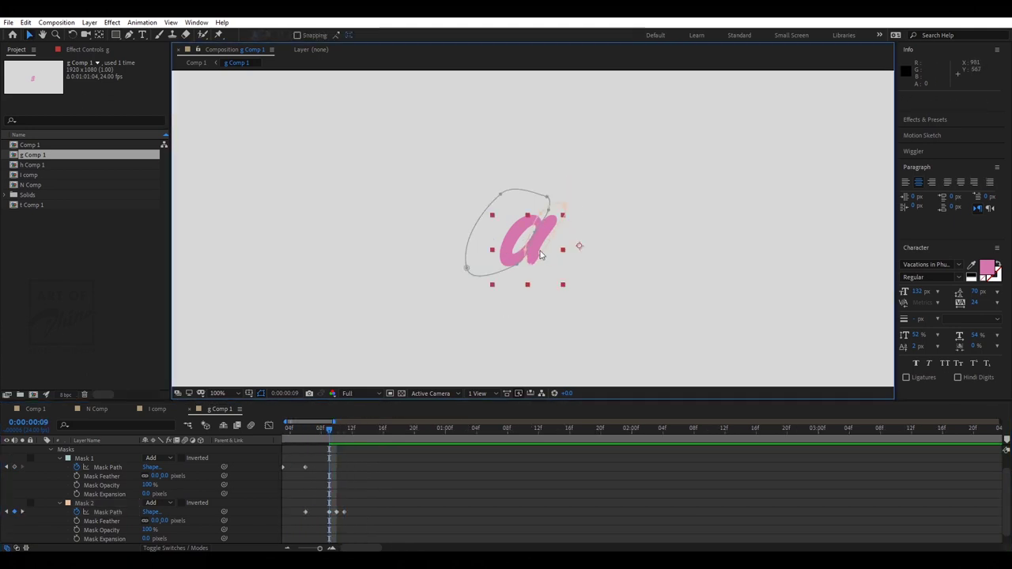
left_click(539, 254)
scroll(554, 275, "up", 1)
key("ctrl+z")
left_click_drag(515, 191, 527, 200)
left_click(307, 433)
left_click(305, 467)
key("ctrl+z")
Adjust Mask 1's inner edge point at 0:00:00:09 and nudge Mask 2's lower edge point at 0:00:00:11.
key("space")
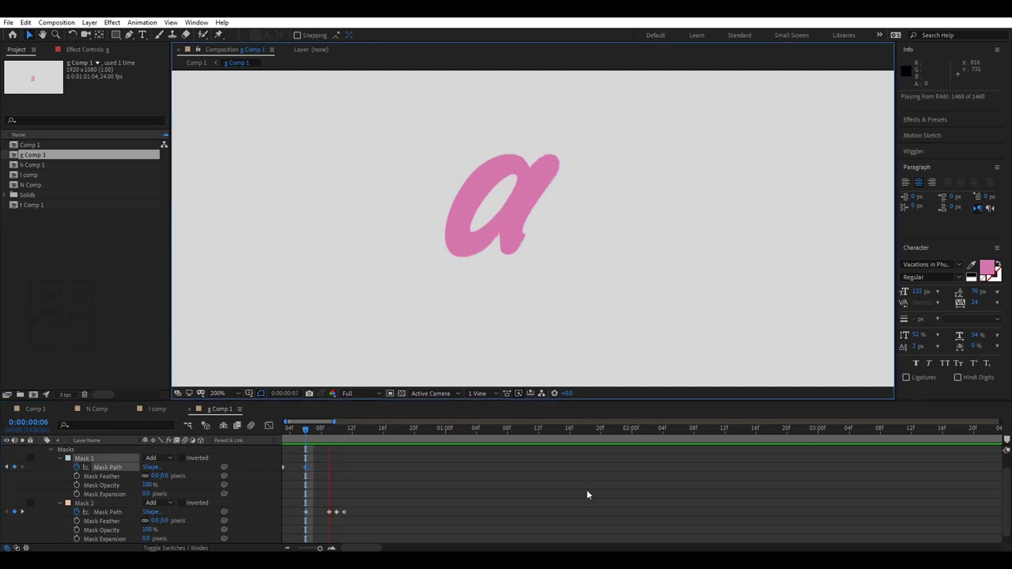
left_click(321, 431)
left_click_drag(321, 432, 307, 433)
left_click(314, 433)
left_click(329, 432)
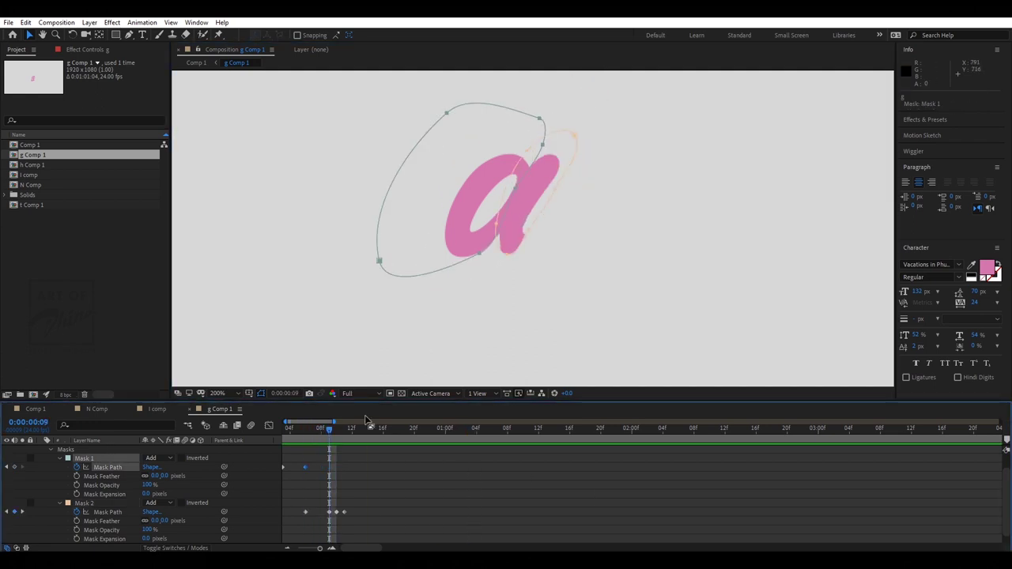
left_click_drag(516, 190, 523, 204)
key("space")
left_click(371, 433)
left_click_drag(502, 245, 498, 240)
Draw Mask 3 over the g's stem and keyframe its Mask Path at 0:00:00:09.
left_click(129, 34)
left_click(531, 222)
left_click(546, 169)
left_click(565, 181)
left_click(531, 221)
left_click(61, 544)
scroll(63, 538, "down", 2)
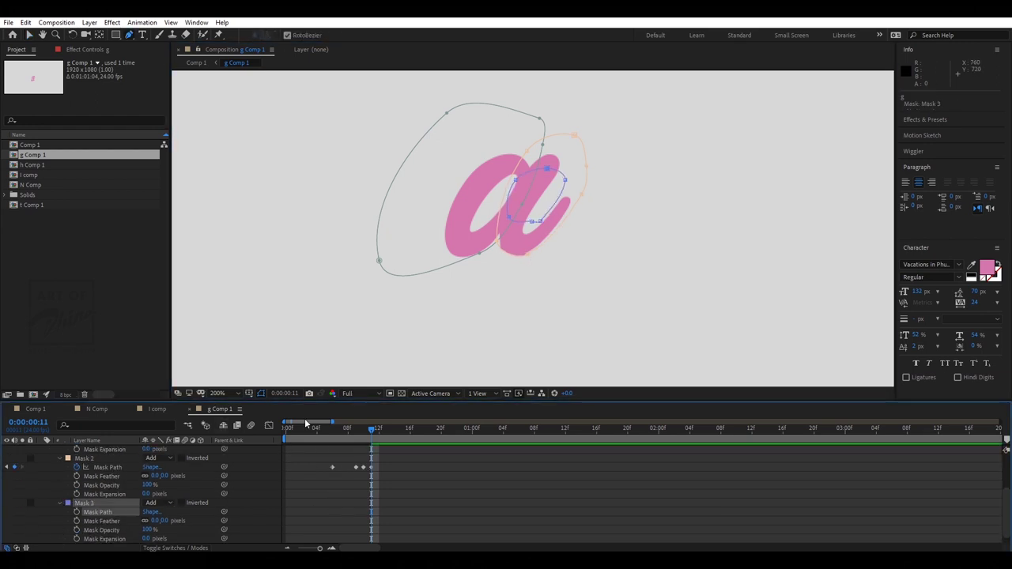
left_click_drag(370, 431, 353, 434)
left_click(77, 512)
At 0:00:00:13, reshape Mask 3 downward to reveal the g's descender.
left_click(387, 432)
key("v")
left_click_drag(532, 221, 498, 269)
left_click_drag(511, 279, 485, 346)
left_click_drag(542, 239, 528, 292)
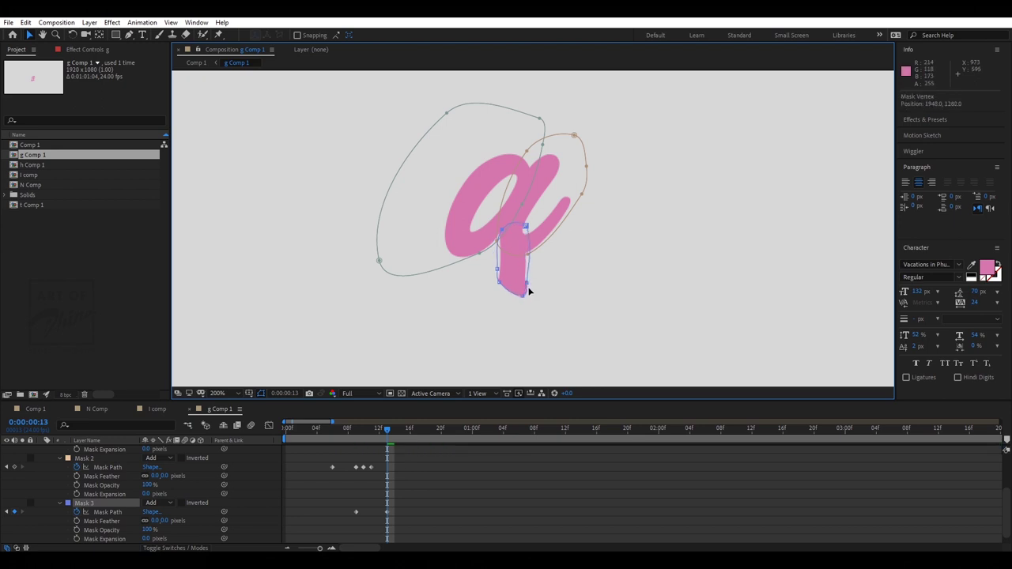
Retime Mask 3's descender keyframe to 0:00:00:12 and preview the reveal.
left_click_drag(386, 432, 372, 431)
left_click_drag(387, 513, 380, 513)
left_click(341, 432)
key("space")
key("space")
left_click(381, 432)
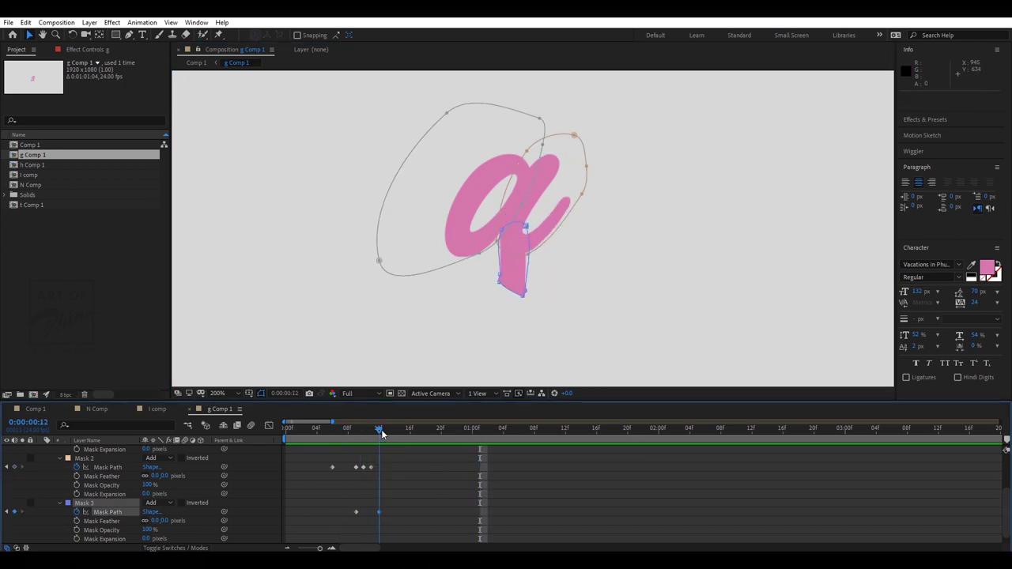
At 0:00:00:10, pull Mask 3's side point in from the exit stroke, and delete its path keyframe at 0:00:00:09.
left_click_drag(381, 432, 365, 432)
left_click_drag(550, 217, 534, 216)
left_click(361, 431)
left_click(356, 512)
key("Delete")
left_click(363, 513)
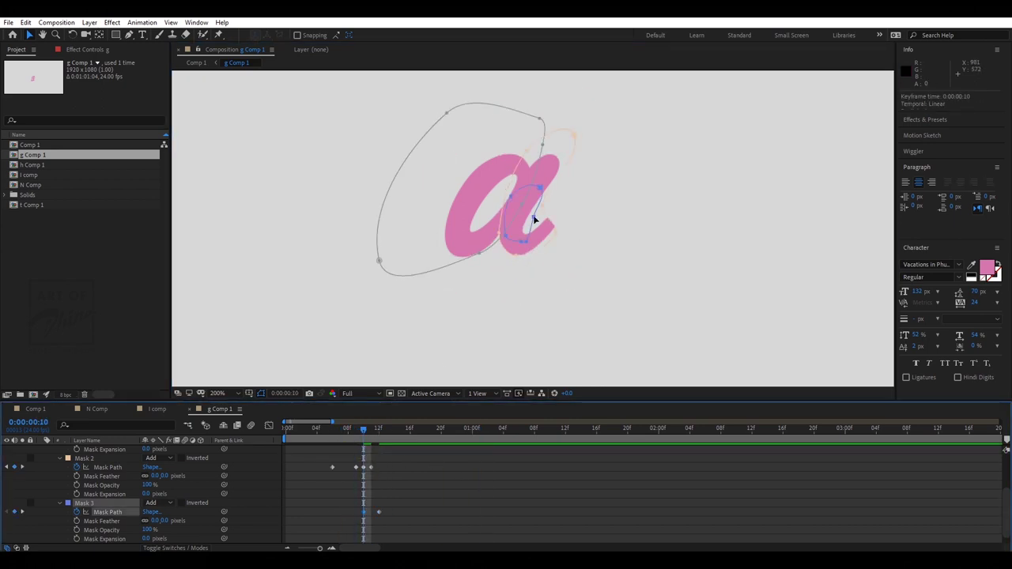
At 0:00:00:14, draw Mask 4 just below the descender at the start of the g's lower loop.
left_click(371, 429)
left_click_drag(372, 431, 397, 432)
key("g")
left_click_drag(511, 319, 543, 280)
left_click(551, 278)
left_click(521, 259)
left_click(519, 279)
left_click(531, 282)
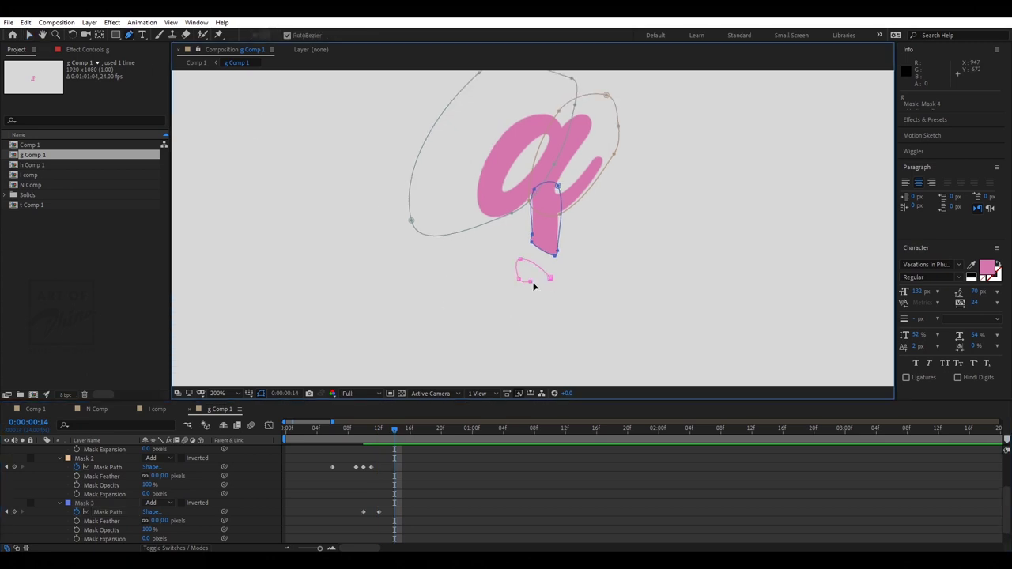
key("v")
Keyframe Mask 4's Mask Path at 0:00:00:12 and tighten its outer edge point.
scroll(59, 535, "down", 2)
left_click(60, 538)
left_click_drag(394, 431, 380, 433)
left_click(77, 512)
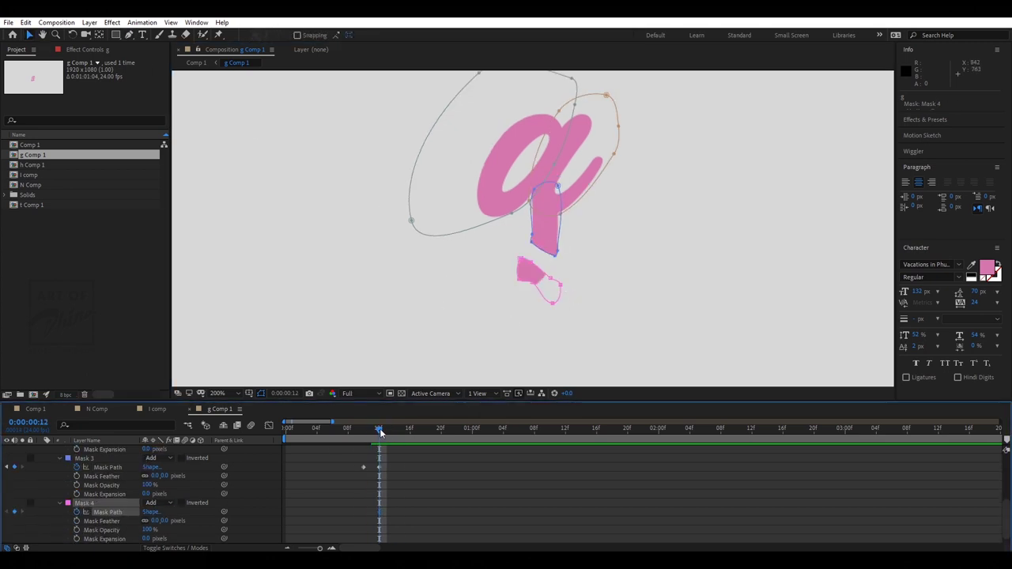
left_click_drag(519, 280, 518, 267)
At 0:00:00:15, stretch Mask 4 across the g's lower loop to reveal it.
left_click_drag(379, 431, 402, 431)
left_click_drag(536, 282, 429, 284)
mouse_move(520, 259)
left_mouse_down()
mouse_move(508, 226)
mouse_move(527, 221)
mouse_move(529, 251)
left_mouse_up()
left_click_drag(429, 285, 438, 261)
left_click_drag(553, 304, 440, 315)
left_click_drag(439, 261, 430, 273)
Reshape Mask 4 at 0:00:00:14 and 0:00:00:13 to uncover the lower loop progressively along its curve.
left_click_drag(402, 431, 395, 431)
left_click_drag(525, 236, 465, 250)
left_click_drag(465, 275, 451, 271)
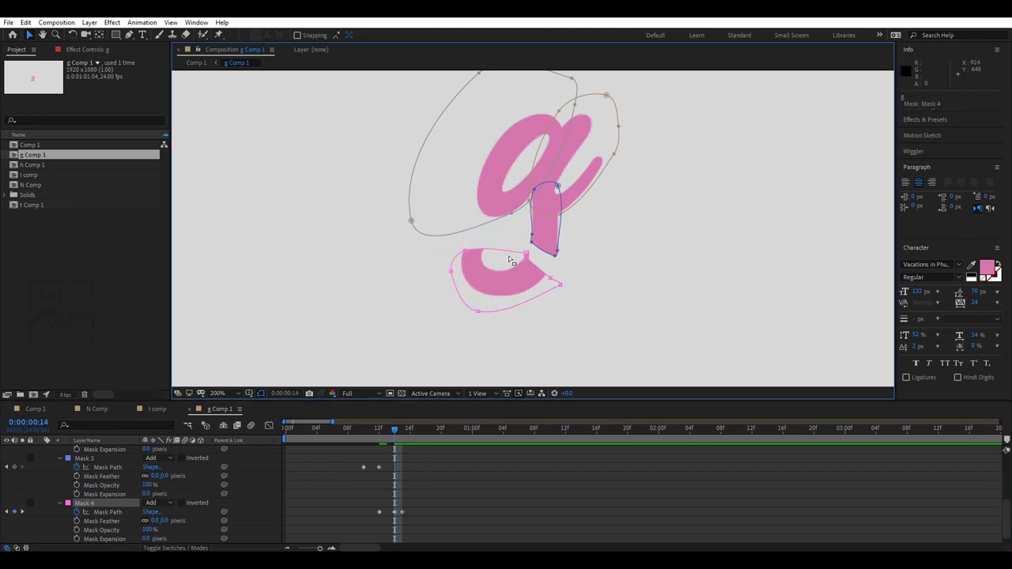
left_click_drag(394, 432, 386, 432)
left_click_drag(451, 265, 490, 257)
left_click_drag(496, 310, 518, 305)
Play back the g reveal to check the timing of the descender and lower loop.
left_click_drag(387, 431, 373, 432)
left_click(438, 452)
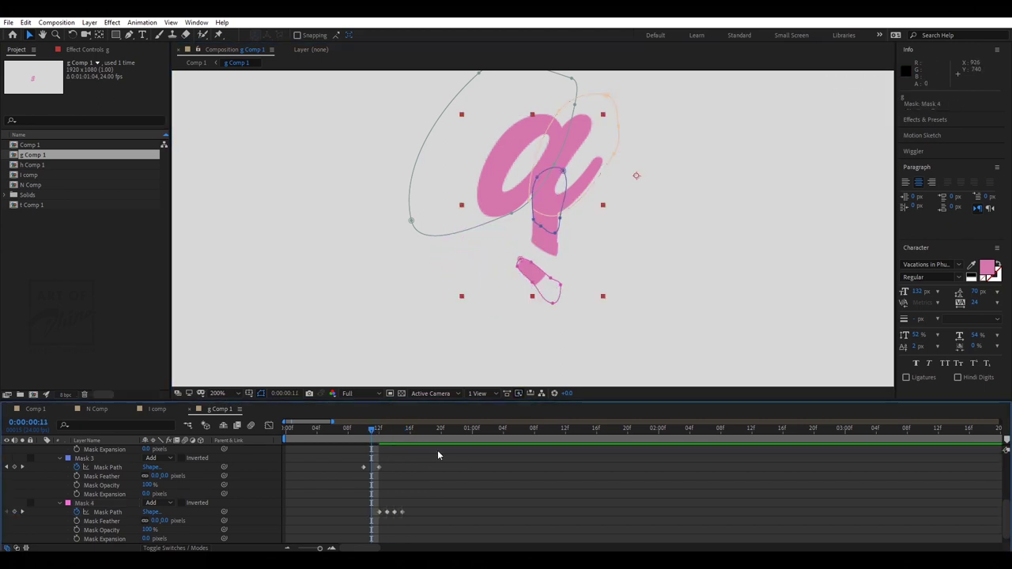
left_click_drag(528, 431, 332, 432)
key("space")
key("space")
At 0:00:00:11, move Mask 4 completely off the letter to hide the lower loop.
left_click(373, 431)
left_click(380, 512)
left_click_drag(539, 282, 308, 218)
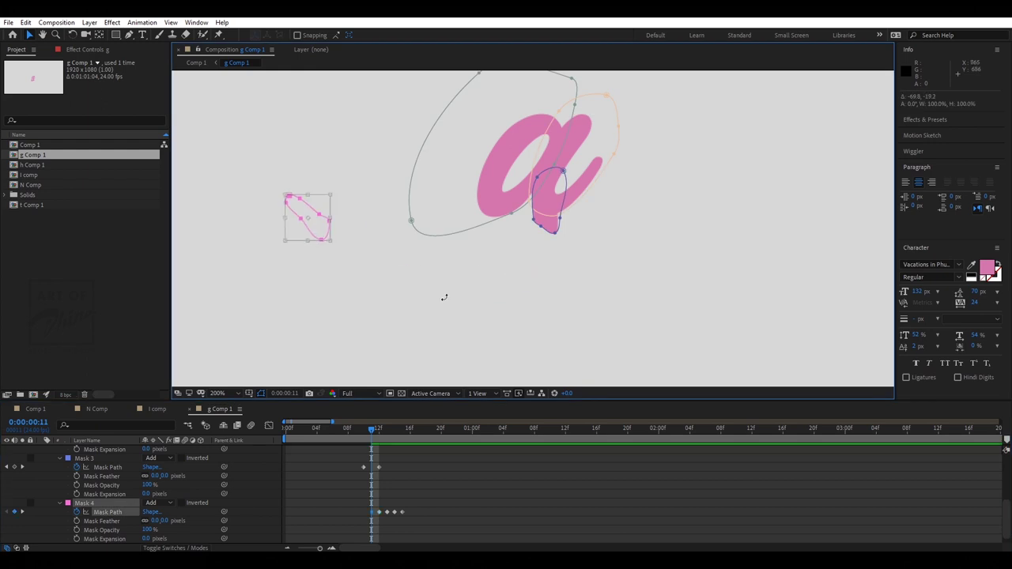
Play back the g reveal from about 0:00:00:10 to check the descender and lower loop.
left_click(364, 431)
key("space")
key("space")
At 0:00:00:15, draw Mask 5 over the crossing of the g's descender and lower loop, and start keyframing its path.
left_click(402, 431)
key("g")
left_click(509, 258)
left_click(511, 244)
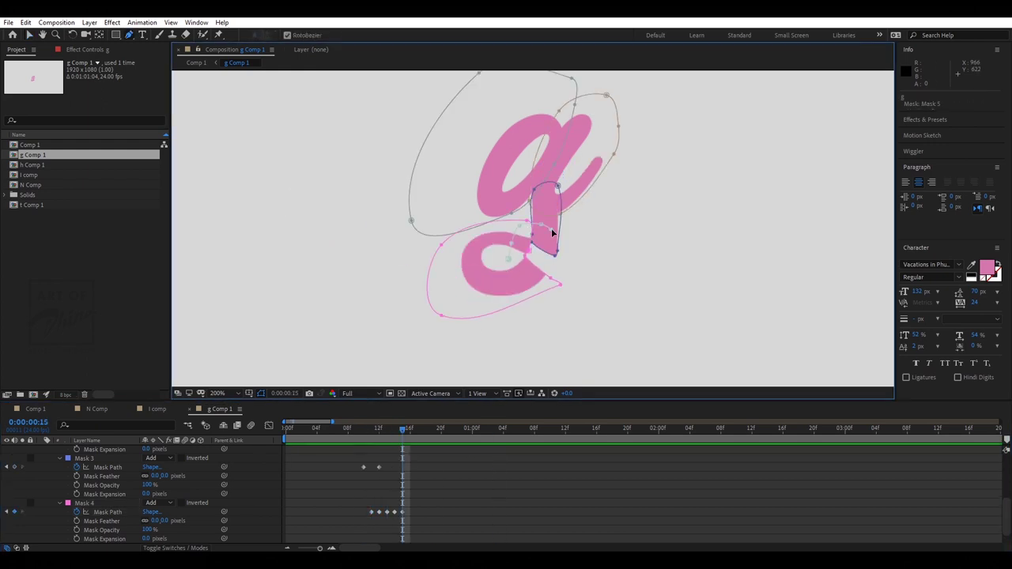
left_click(545, 263)
left_click(534, 276)
left_click(508, 259)
key("v")
scroll(87, 510, "down", 2)
left_click(76, 512)
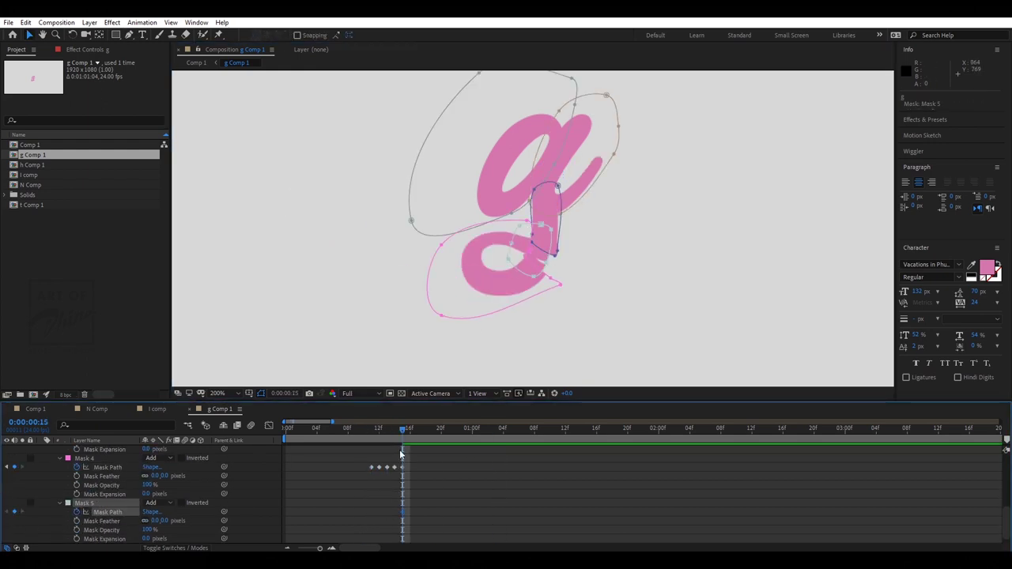
Keyframe Mask 5's path at 0:00:00:14, 0:00:00:17 and 0:00:00:18 so it opens across the g's tail.
left_click(396, 431)
left_click_drag(545, 263, 571, 276)
left_click(402, 431)
left_click(425, 431)
left_click(415, 431)
left_click(571, 276)
left_click(410, 431)
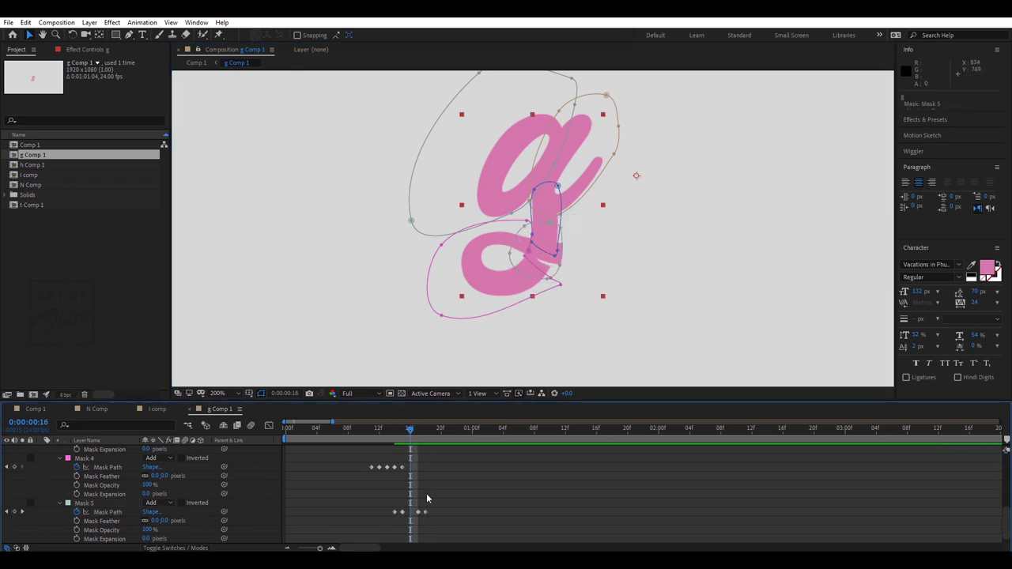
Retime Mask 5's last two keyframes to 0:00:00:18 and 0:00:00:22, playing back the reveal to check the tail.
left_click_drag(428, 496, 449, 512)
left_click(348, 431)
key("space")
key("space")
left_click(412, 431)
left_click(416, 430)
left_click(372, 431)
key("space")
key("space")
left_click_drag(418, 513, 456, 513)
left_click(348, 431)
key("space")
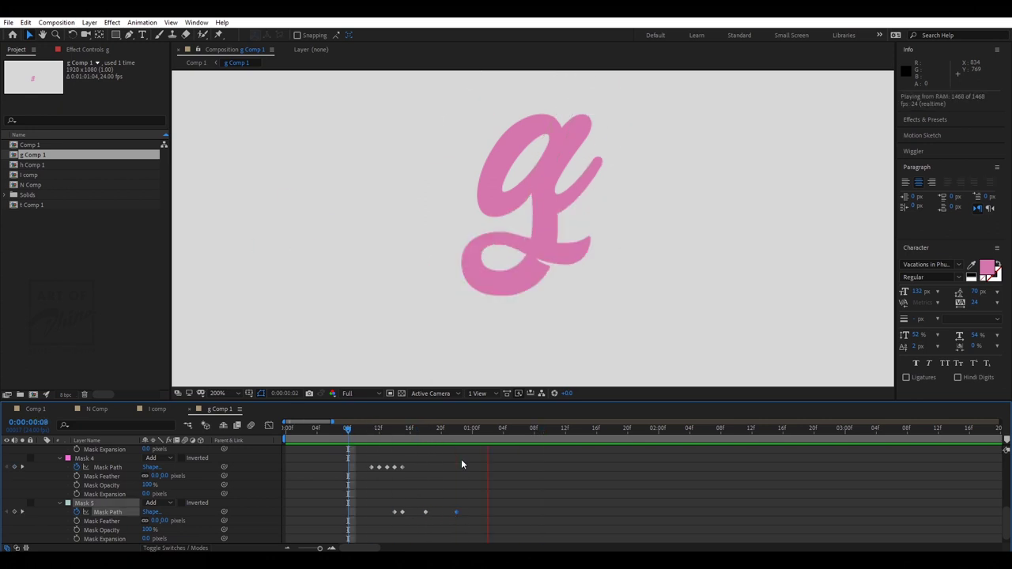
At 0:00:00:12, add a vertex to Mask 3 and adjust its lower end along the g's descender.
left_click(364, 431)
left_click(395, 431)
left_click(489, 470)
scroll(588, 270, "up", 1)
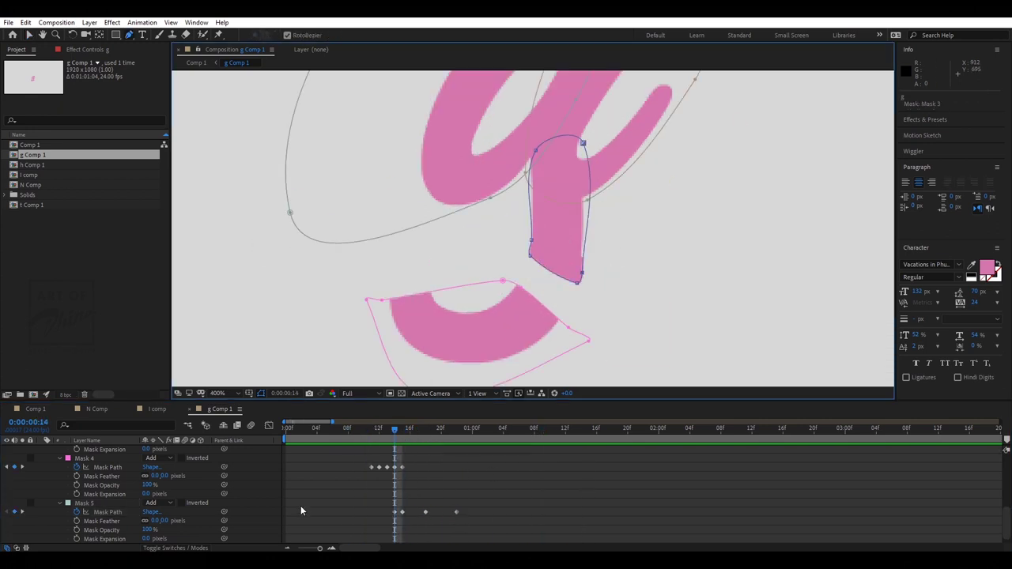
scroll(301, 510, "up", 2)
left_click(379, 431)
left_click(584, 235)
key("v")
left_click_drag(582, 273, 580, 279)
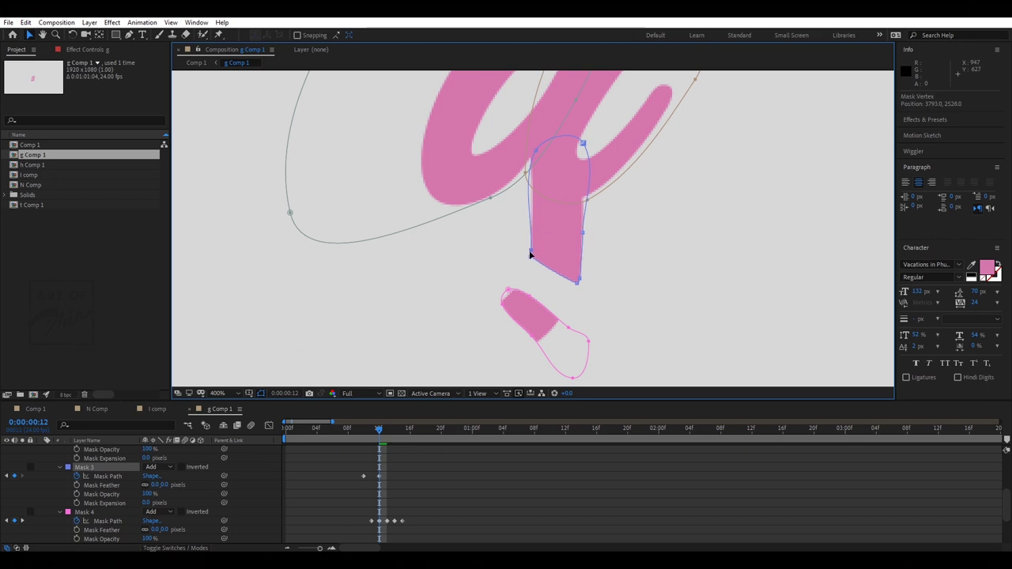
Play back the g animation from the start and review the keyframe timing of all its masks.
scroll(553, 285, "down", 1)
left_click(285, 431)
key("space")
key("space")
left_click(332, 506)
scroll(333, 506, "down", 3)
scroll(333, 506, "up", 1)
scroll(333, 507, "down", 1)
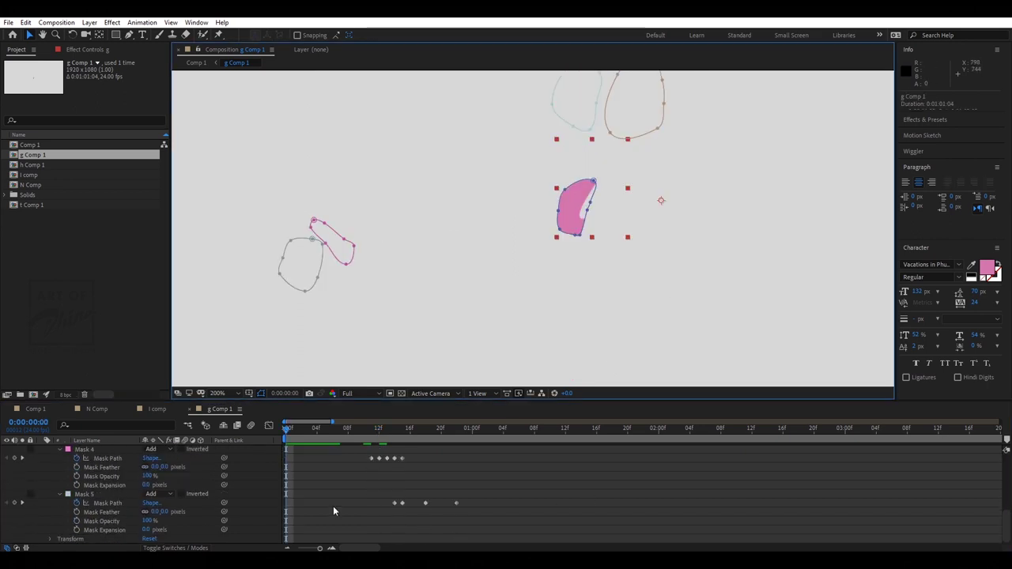
scroll(333, 506, "up", 2)
scroll(333, 512, "up", 4)
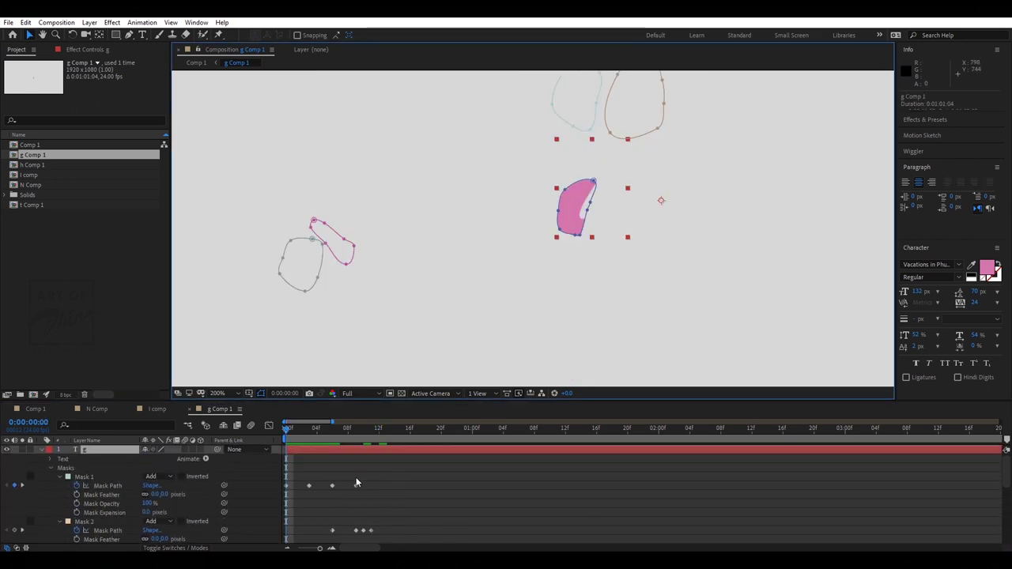
At 0:00:00:09, move Mask 3 completely off the g to hide the descender before its reveal.
left_click(593, 182)
scroll(323, 486, "down", 3)
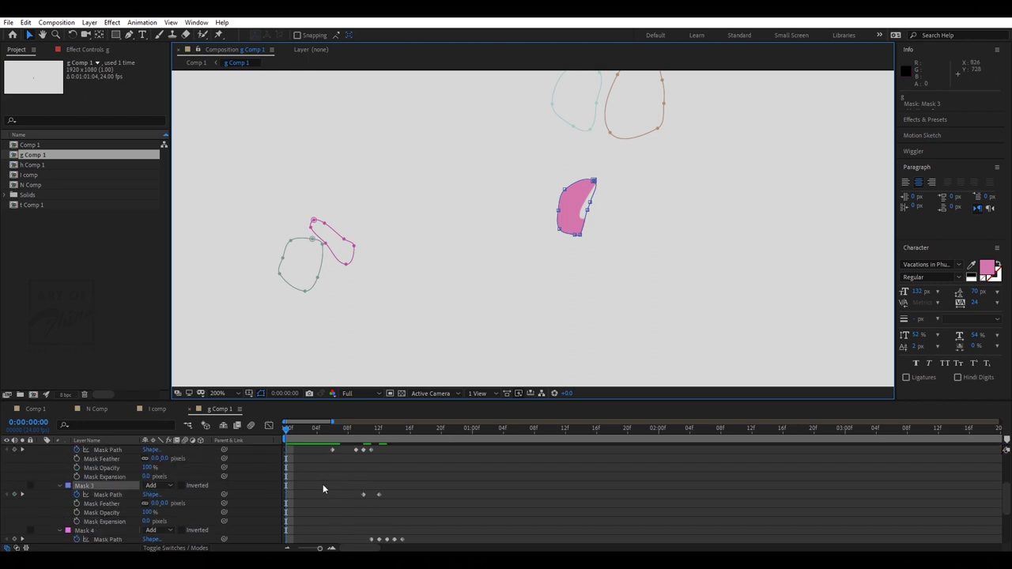
key("shift+Page_Down")
scroll(352, 504, "up", 2)
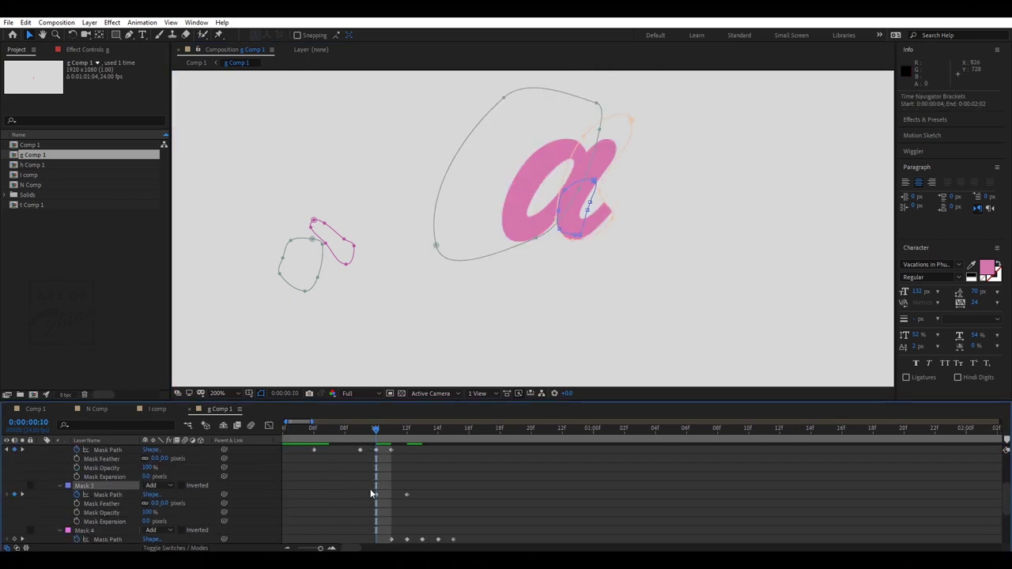
left_click_drag(374, 429, 361, 431)
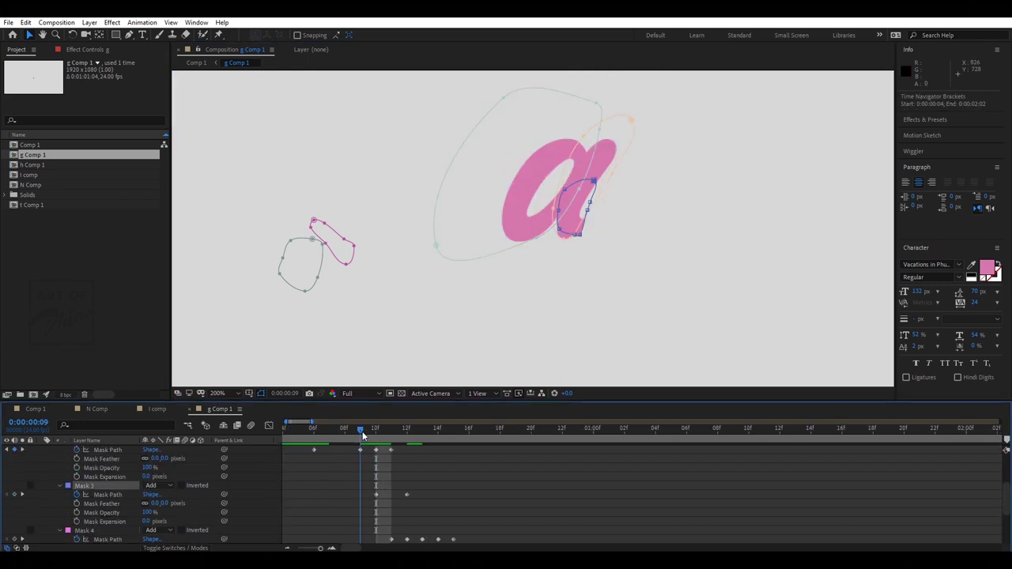
double_click(588, 208)
left_click_drag(582, 210, 287, 188)
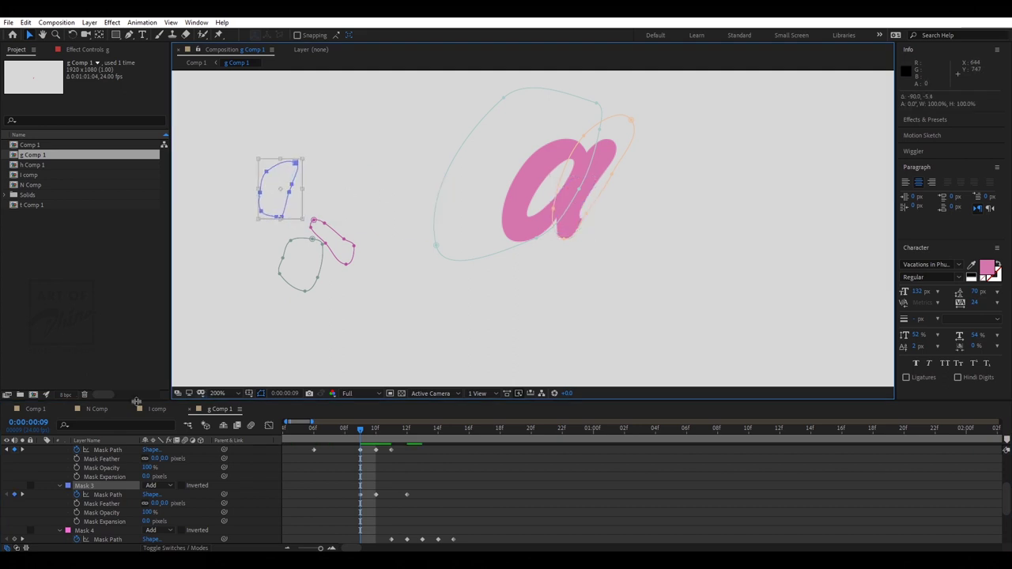
key("ctrl+z")
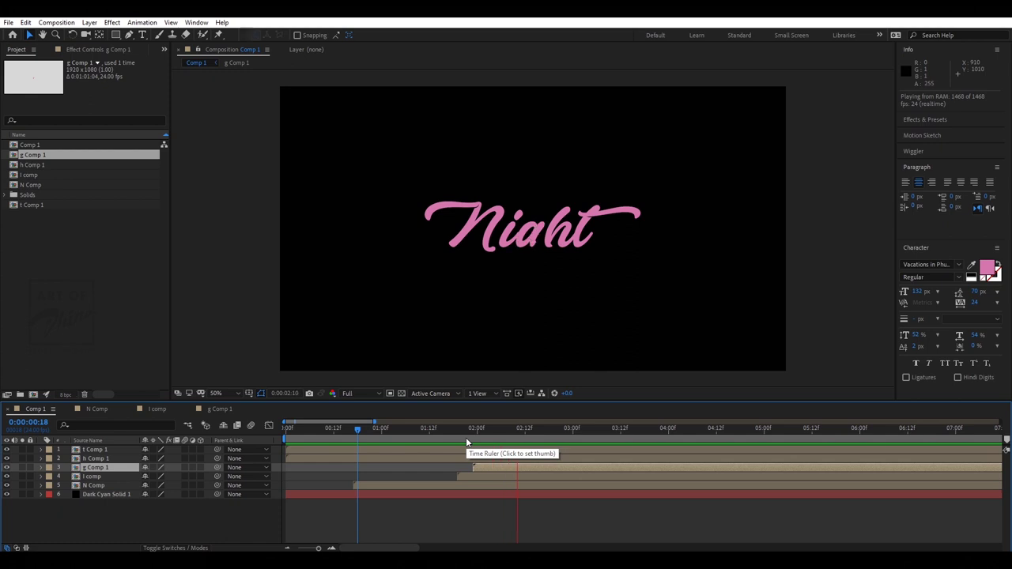
Stop the Comp 1 preview, go to 0:00:02:10, and delay the start of the h Comp 1 layer.
key("space")
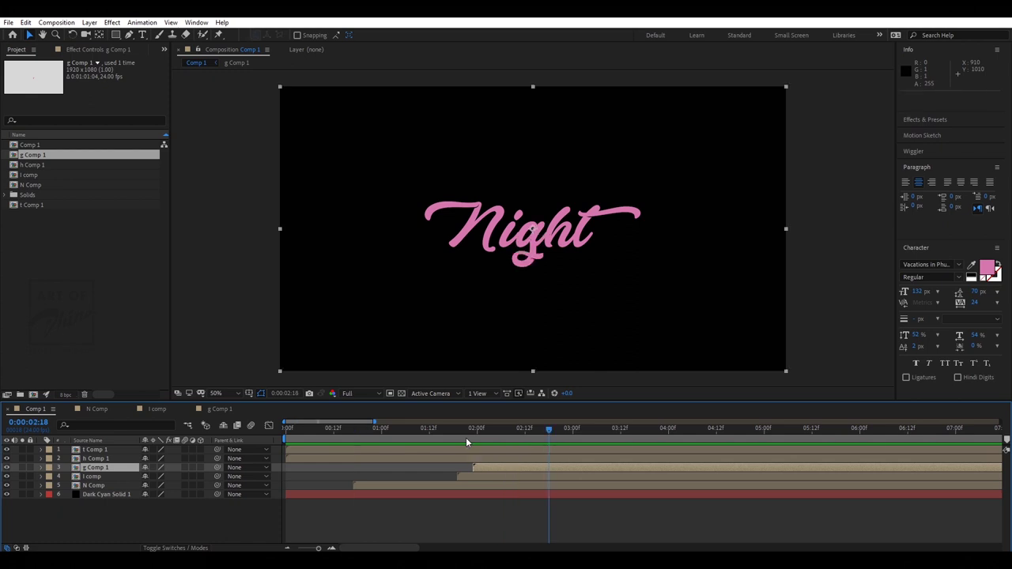
left_click(474, 459)
left_click_drag(548, 429, 516, 433)
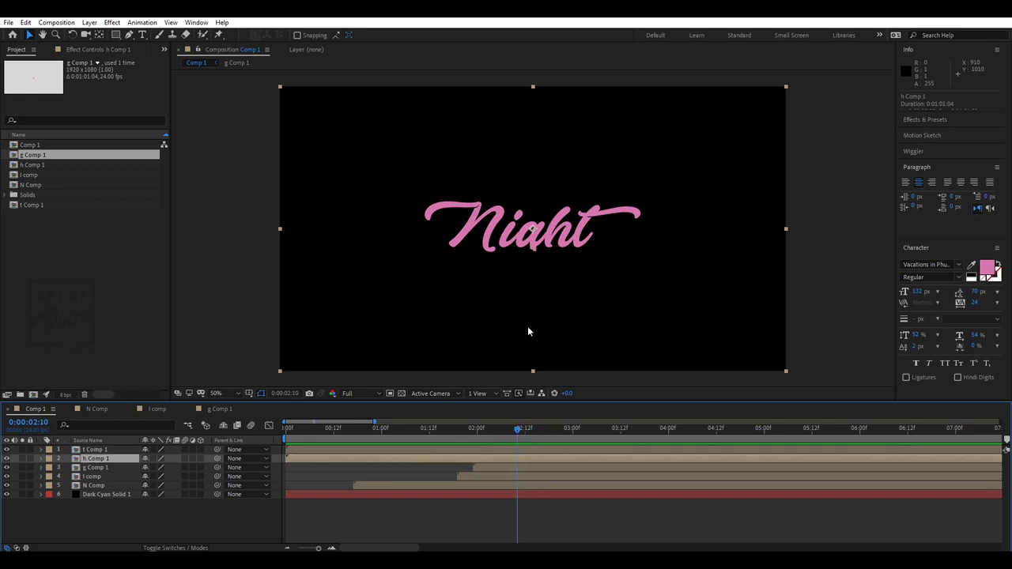
key("period")
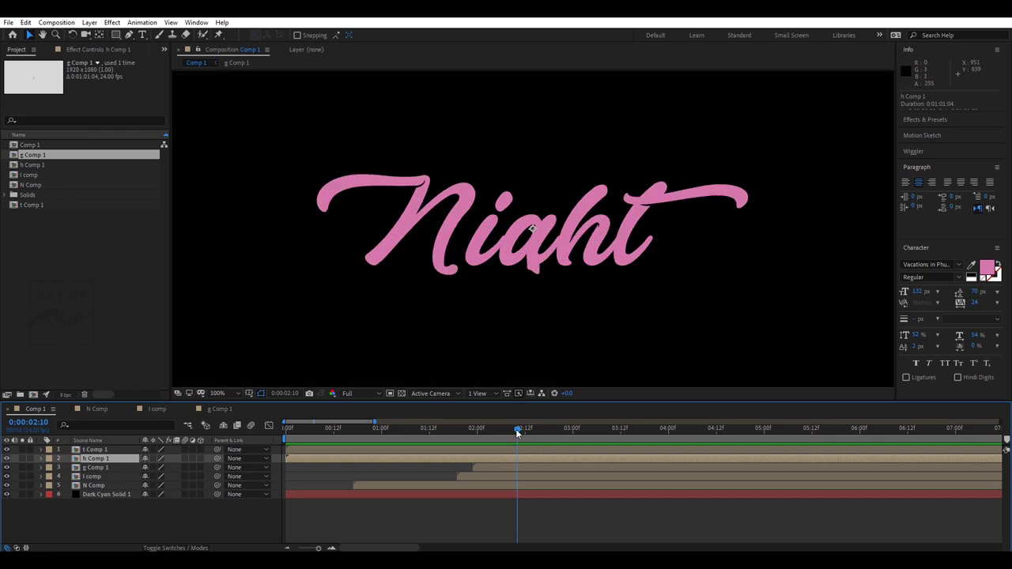
left_click_drag(517, 430, 516, 431)
left_click_drag(290, 457, 477, 457)
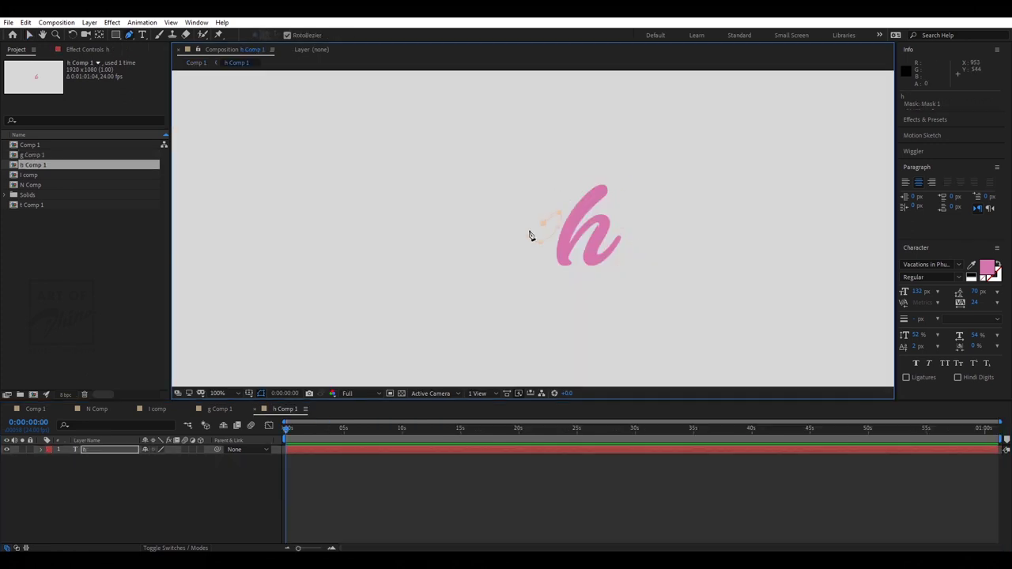
In h Comp 1, draw Mask 1 beside the h's upper stem and start keyframing its path at 0:00:00:00.
left_click(548, 255)
left_click(584, 226)
left_click(585, 196)
key("v")
left_click(41, 450)
left_click(59, 477)
left_click(77, 486)
About one second in, stretch Mask 1 over the h's upper stem to reveal it, and play back the result.
left_click_drag(286, 430, 297, 434)
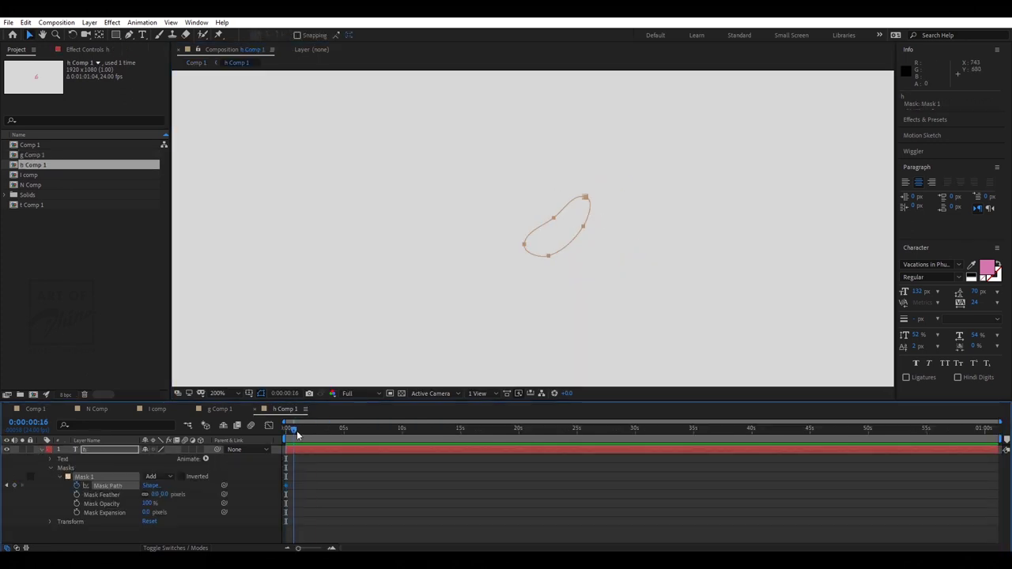
left_click(298, 436)
left_click_drag(582, 196, 664, 157)
left_click_drag(572, 201, 580, 193)
left_click(287, 429)
key("space")
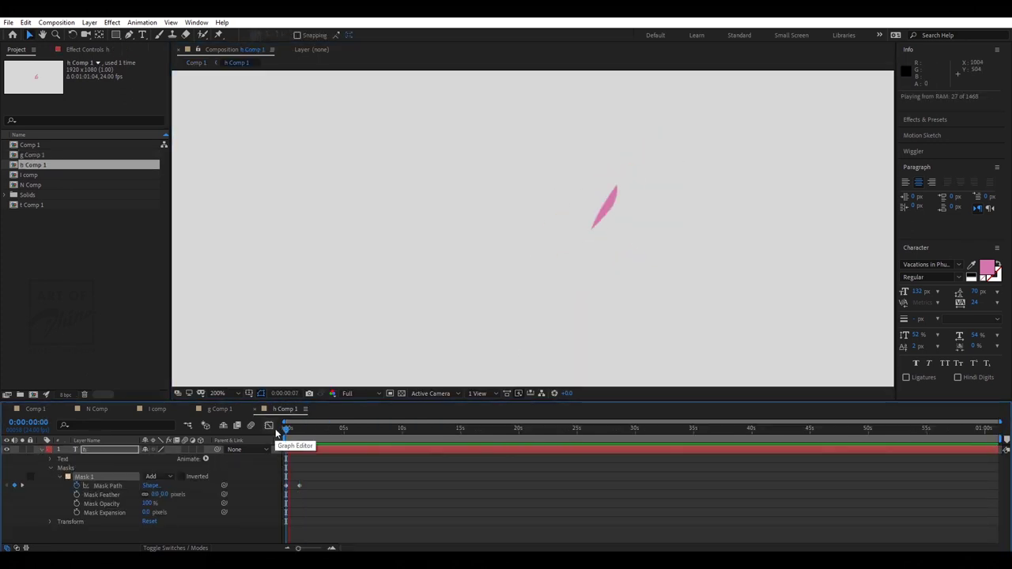
Shorten the upper stem's reveal by moving Mask 1's second keyframe to 0:00:00:07.
key("equal")
key("equal")
key("equal")
left_click_drag(395, 485, 301, 486)
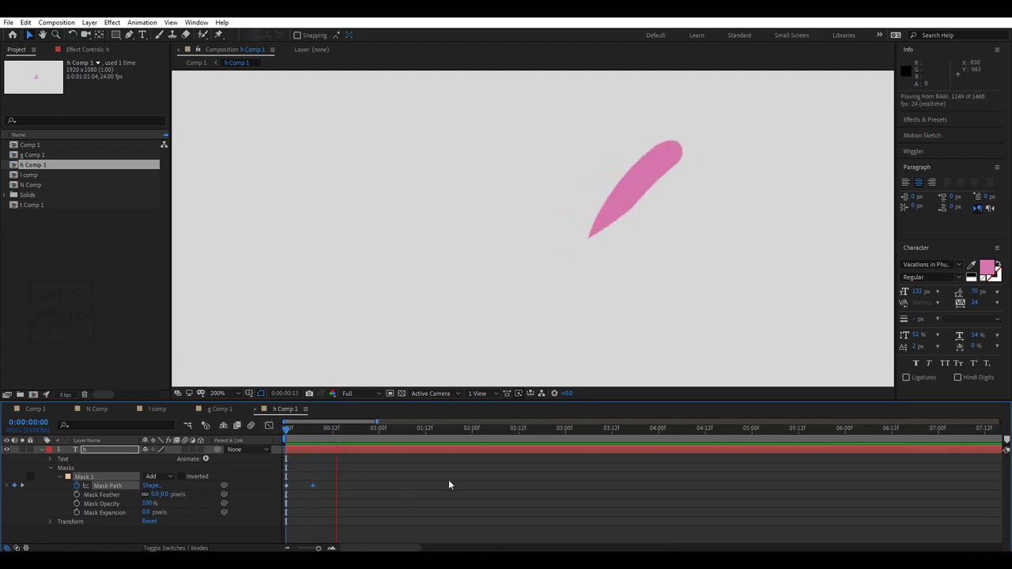
Draw Mask 2 just above the top of the h and start keyframing its path at 0:00:00:07.
key("g")
left_click(658, 95)
left_click(634, 111)
left_click(620, 127)
left_click(663, 122)
left_click(684, 96)
left_click(313, 485)
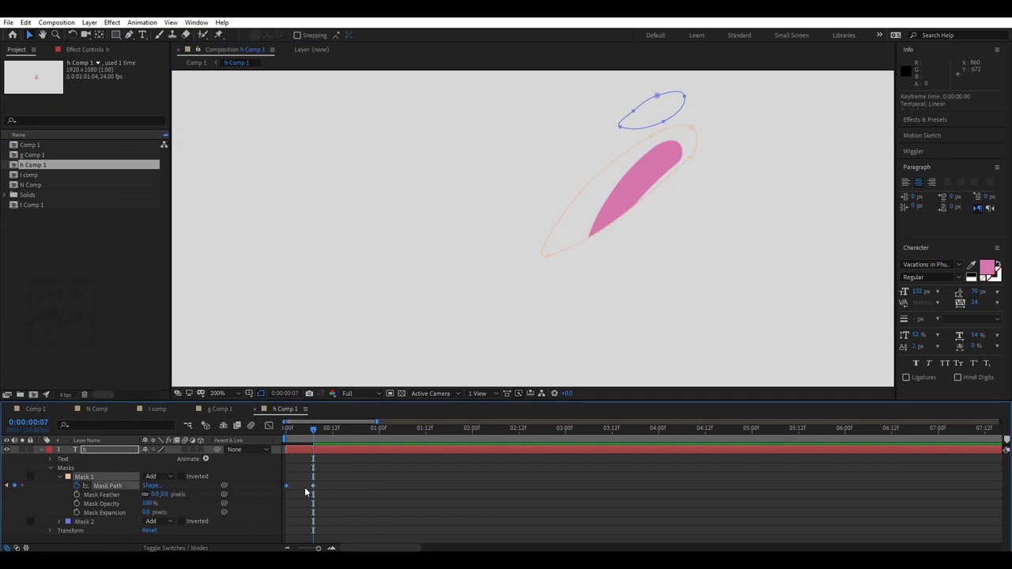
left_click(61, 522)
scroll(89, 508, "down", 1)
left_click(87, 514)
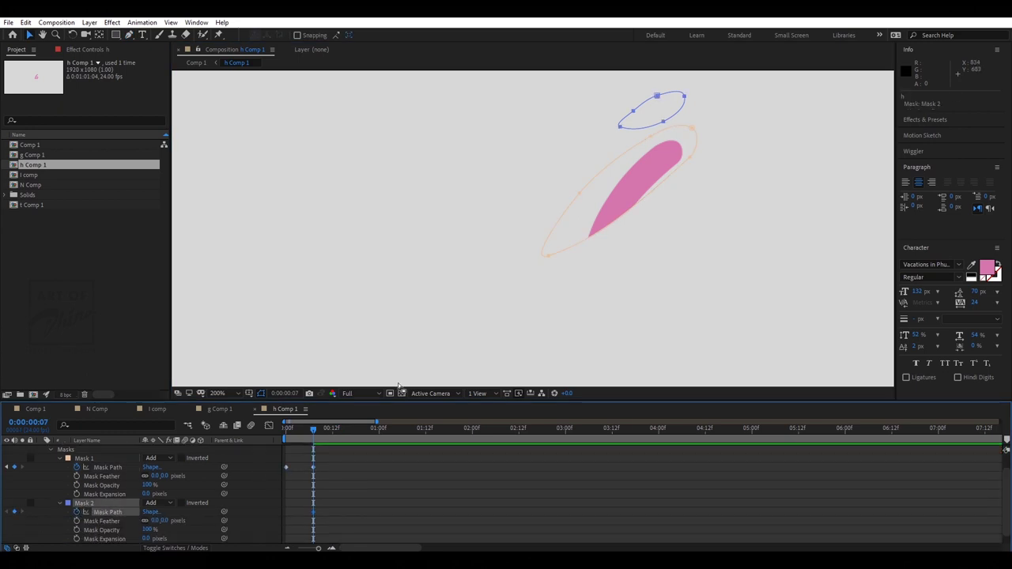
At 0:00:00:17, pull Mask 2's lower vertices down past the base of the h to reveal the whole stem.
key("Page_Down")
key("Page_Down")
key("Page_Down")
key("Page_Down")
key("Page_Down")
key("Page_Down")
key("Page_Down")
key("Page_Down")
key("Page_Down")
key("Page_Down")
left_click_drag(619, 127, 533, 326)
left_click_drag(662, 122, 619, 307)
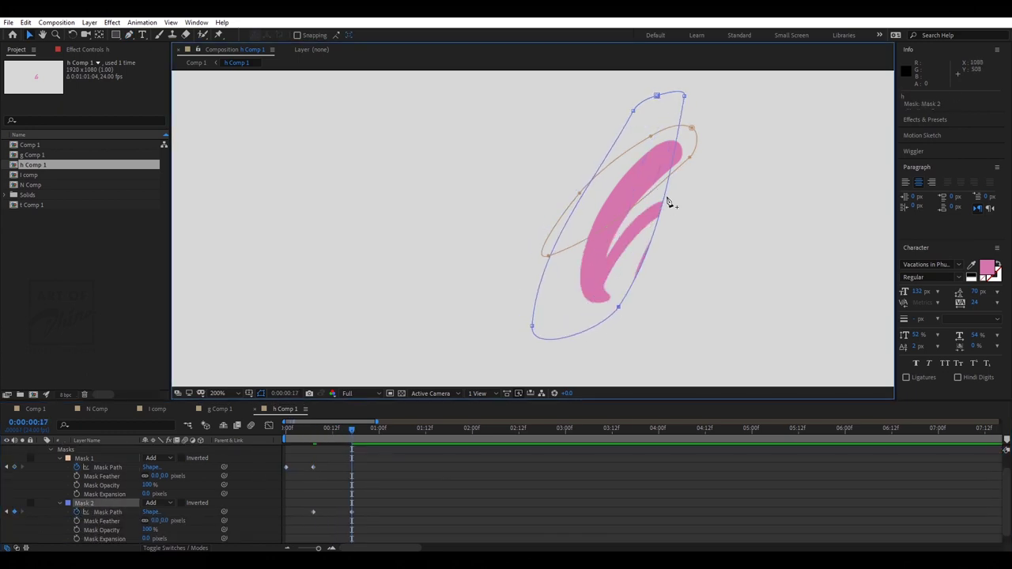
Add and adjust vertices on Mask 2 so its edge follows the h's stem and excludes the arch.
key("g")
left_click_drag(667, 199, 605, 279)
left_click_drag(624, 238, 612, 248)
left_click_drag(684, 97, 707, 119)
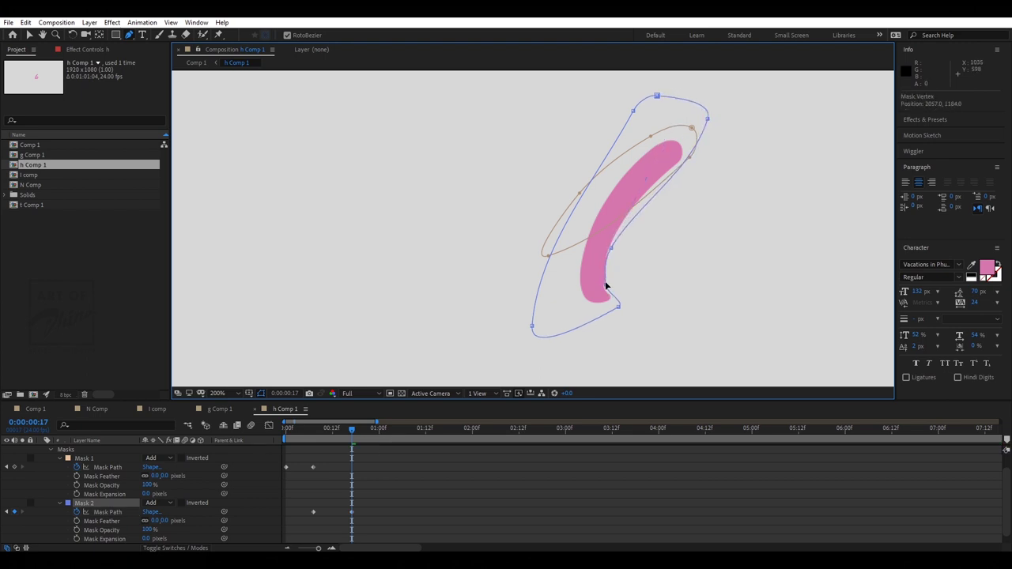
left_click_drag(619, 307, 635, 318)
left_click(617, 301)
Move Mask 2's final keyframe to 0:00:00:14 and reshape the mask along the partly revealed stem at 0:00:00:11.
left_click_drag(352, 431, 337, 433)
left_click_drag(352, 512, 340, 512)
left_click_drag(337, 432, 329, 433)
left_click_drag(647, 234, 603, 244)
left_click_drag(637, 223, 620, 228)
left_click_drag(640, 191, 655, 184)
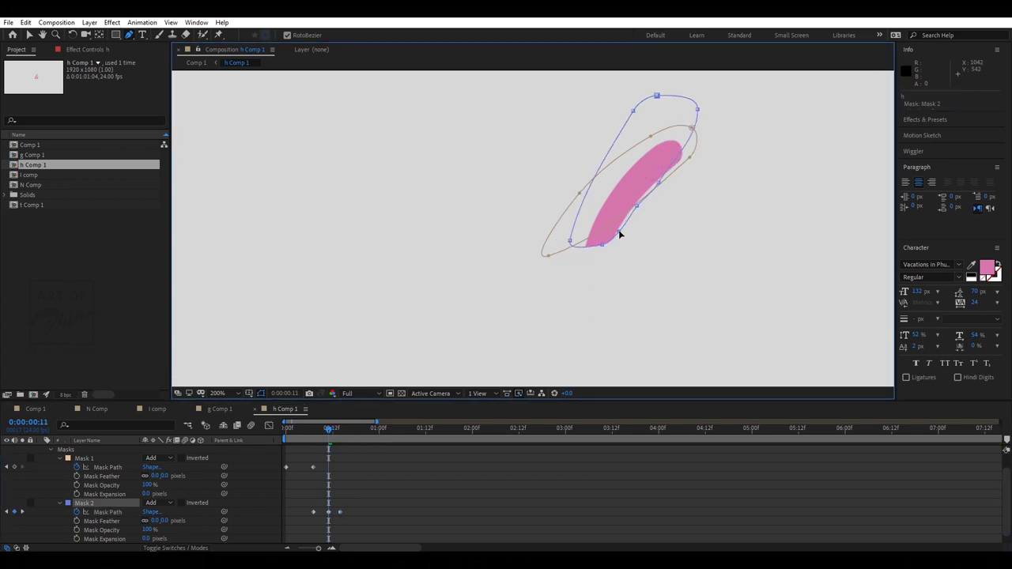
Reshape Mask 2 around the lower stem at 0:00:00:13 and play back the stem reveal.
left_click_drag(330, 432, 338, 434)
left_click_drag(623, 293, 594, 291)
left_click_drag(618, 277, 608, 272)
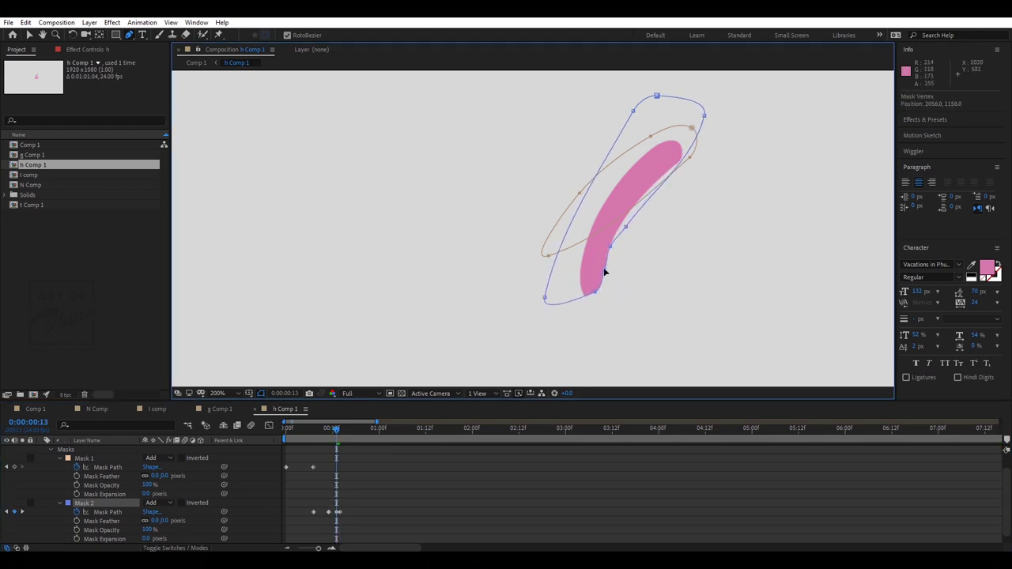
key("space")
left_click(343, 434)
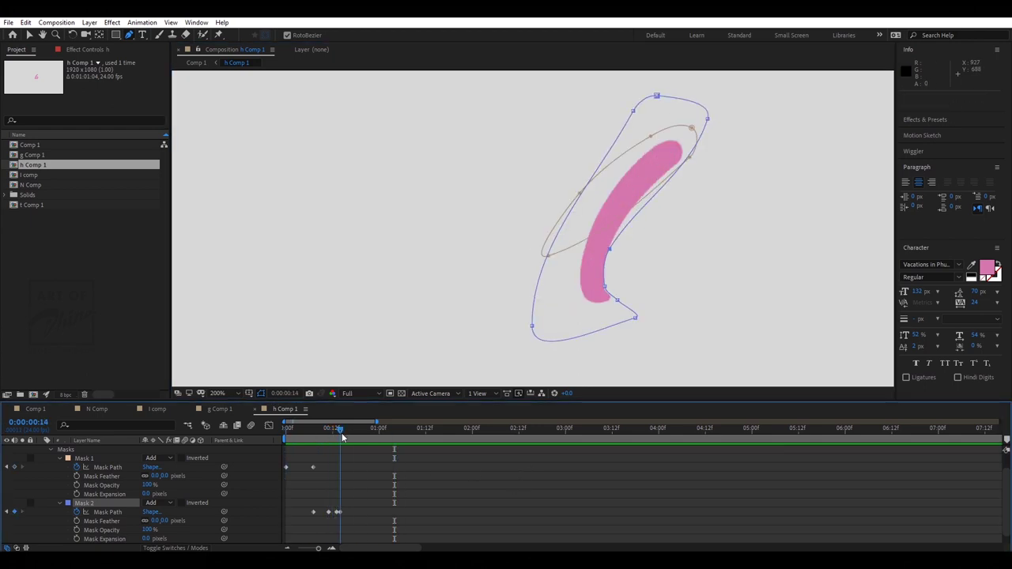
At 0:00:00:14, draw Mask 3 beside the base of the h's stem.
left_click(60, 459)
left_click(60, 486)
left_click(491, 286)
left_click(567, 263)
left_click(569, 297)
left_click(548, 308)
left_click(491, 317)
left_click(474, 305)
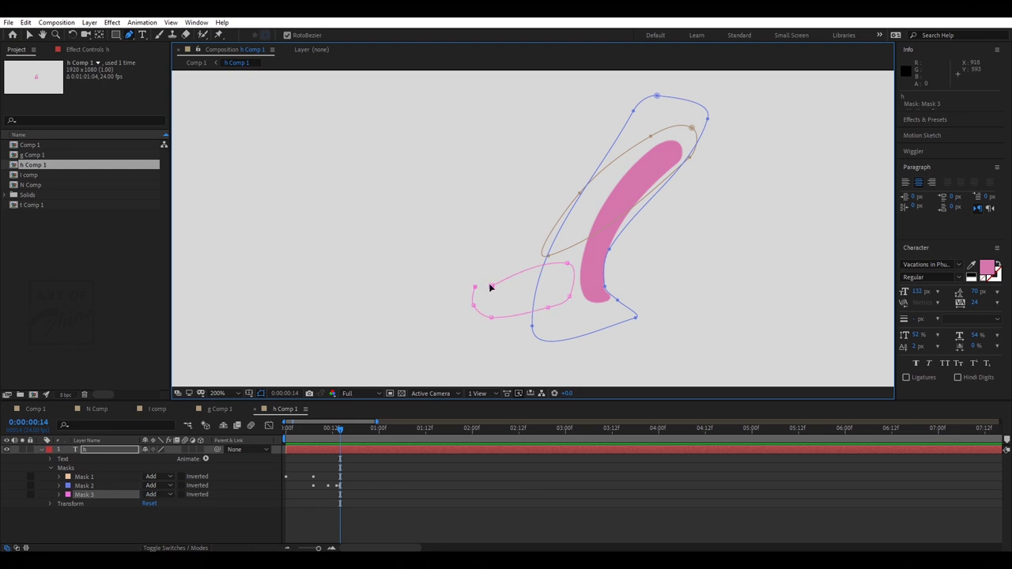
key("v")
left_click(59, 494)
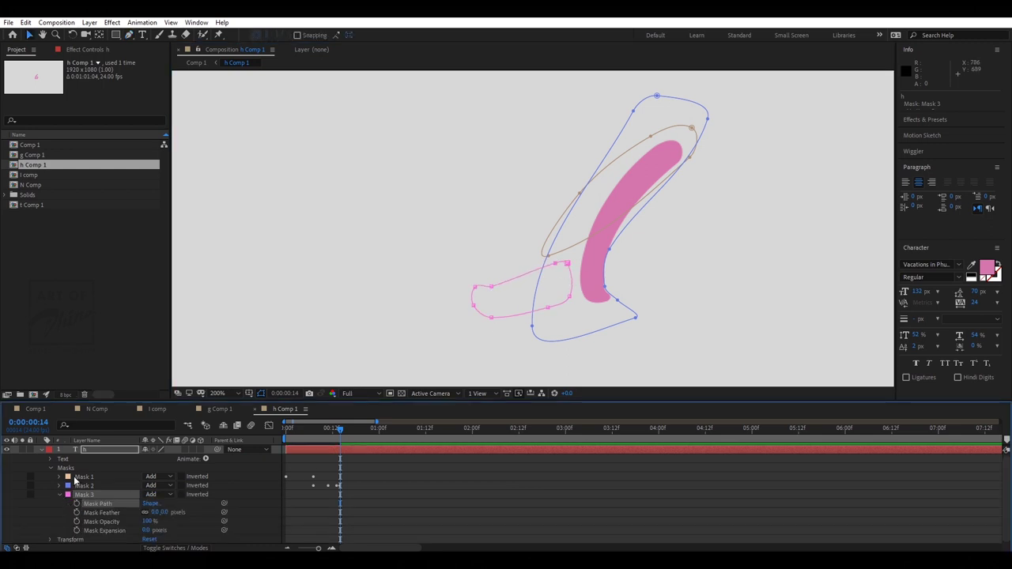
Start keyframing Mask 3's path and, at 0:00:00:19, move and reshape it to enclose the h's arch and second leg.
left_click_drag(341, 431, 360, 434)
double_click(548, 308)
left_click_drag(553, 285, 700, 269)
left_click_drag(639, 270, 657, 194)
left_click_drag(703, 247, 701, 197)
left_click_drag(622, 271, 593, 239)
left_click_drag(621, 290, 583, 287)
left_click_drag(638, 301, 639, 315)
left_click_drag(695, 292, 690, 297)
left_click_drag(714, 248, 713, 228)
left_click_drag(716, 280, 718, 251)
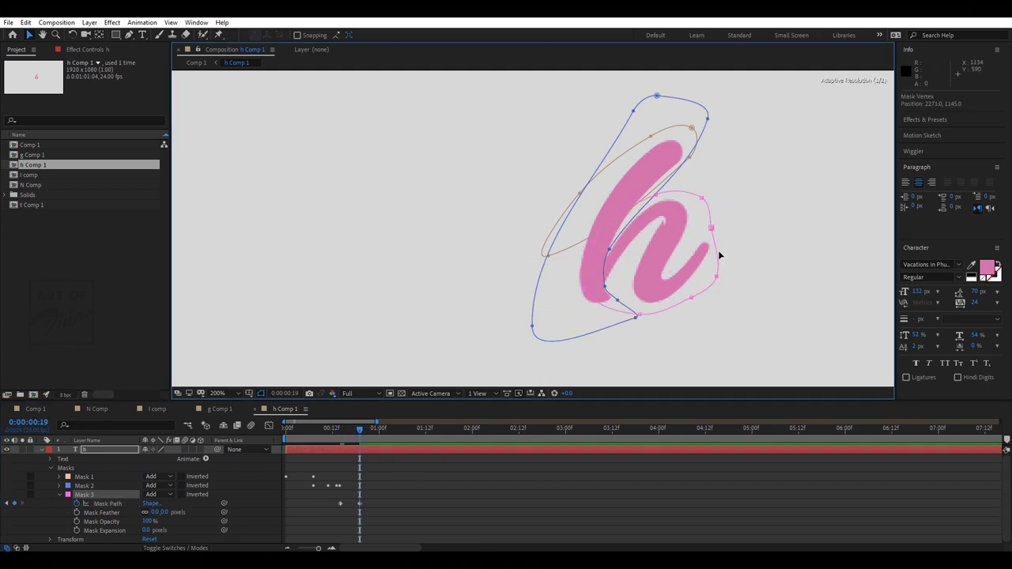
Reshape Mask 3 at 0:00:00:17, 0:00:00:16 and 0:00:00:18 to uncover the h's arch progressively along its stroke.
left_click_drag(360, 430, 352, 430)
left_click_drag(643, 224, 660, 201)
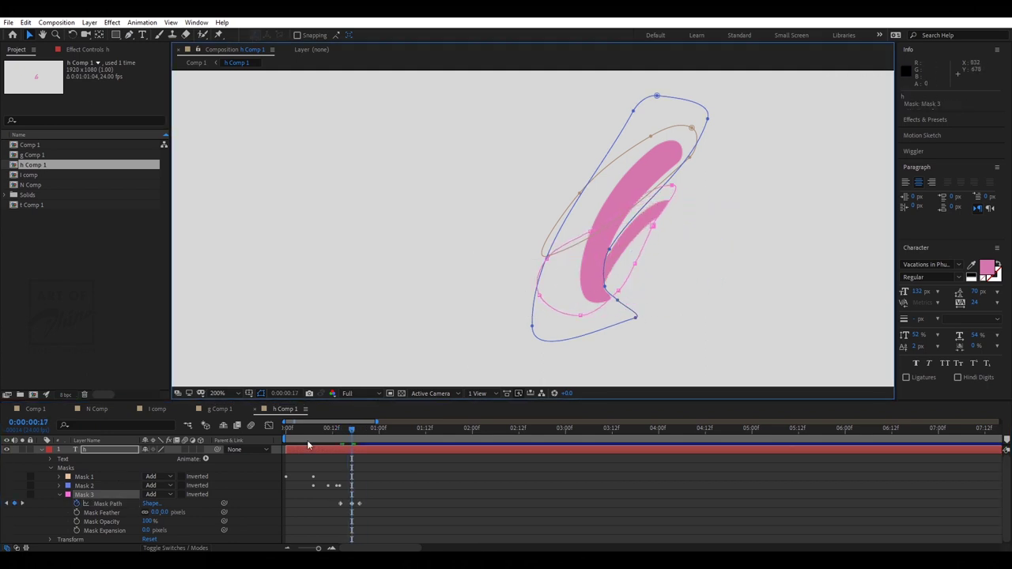
left_click_drag(352, 431, 348, 432)
left_click_drag(635, 214, 642, 204)
left_click_drag(348, 432, 356, 434)
left_click_drag(655, 295, 630, 280)
left_click_drag(684, 227, 695, 228)
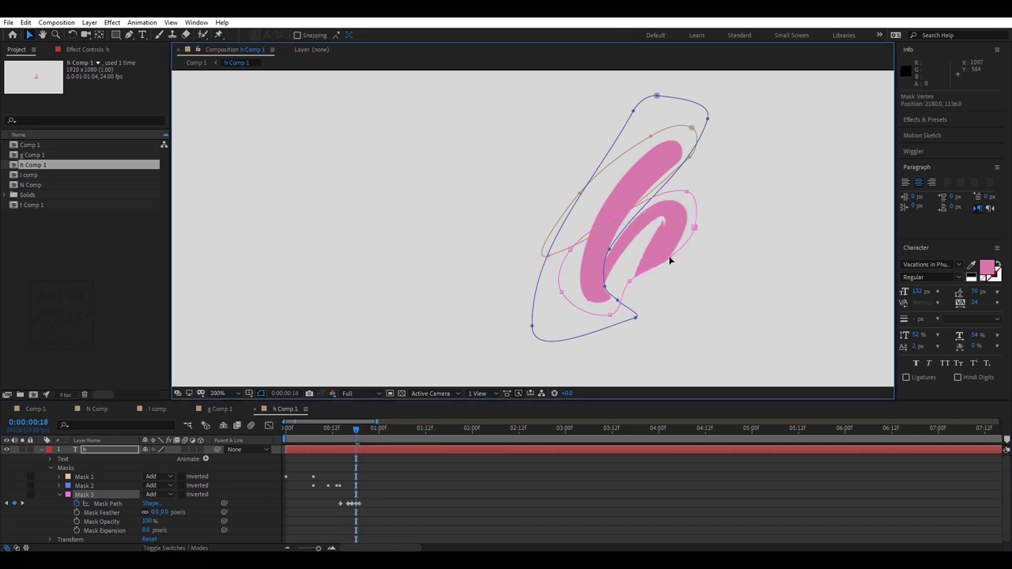
Move Mask 3's last path keyframe to 0:00:00:20 and reshape the mask at 0:00:00:19 around the h's second leg.
left_click_drag(350, 431, 360, 433)
left_click_drag(360, 504, 364, 504)
left_click_drag(356, 434, 360, 433)
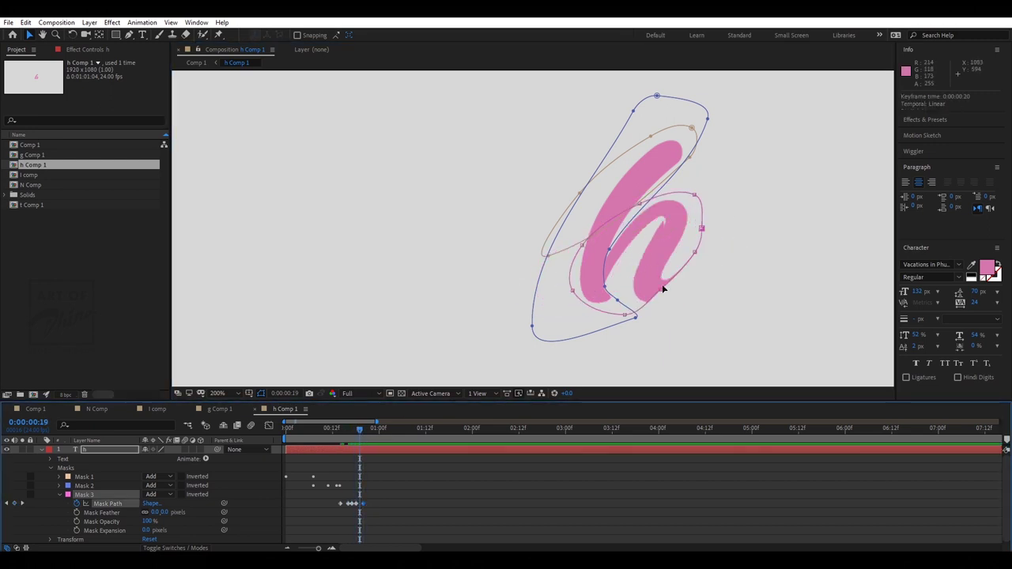
left_click_drag(661, 288, 682, 294)
left_click_drag(701, 228, 692, 228)
Spread Mask 3's final path keyframes further along the timeline and play back the h's complete reveal.
left_click_drag(360, 430, 418, 432)
left_click_drag(364, 504, 375, 504)
left_click(348, 436)
left_click_drag(360, 503, 383, 504)
key("space")
key("space")
left_click(329, 431)
key("space")
key("space")
left_click(371, 504)
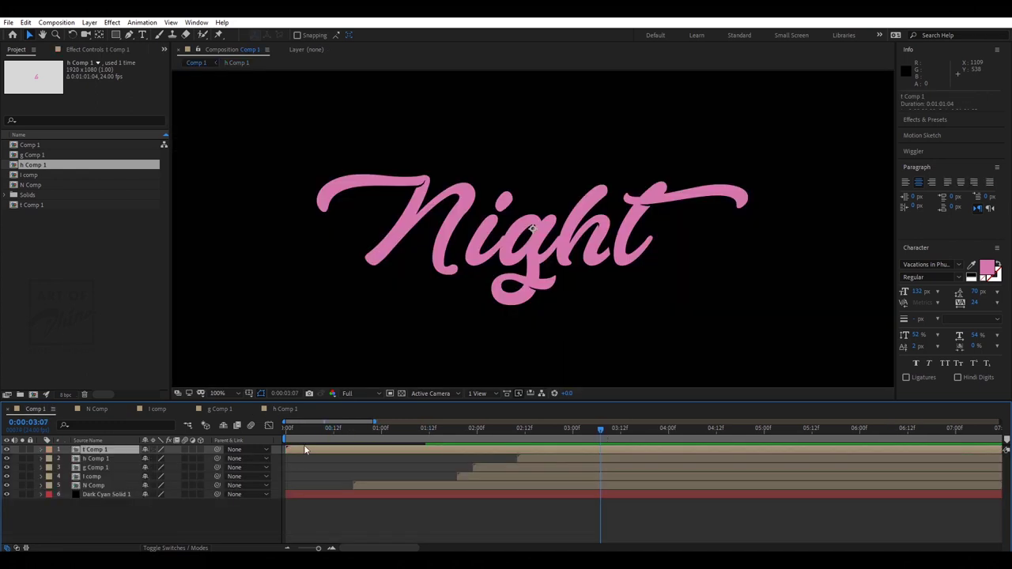
Start the t Comp 1 layer at 0:00:03:07 and, inside that comp, draw a closed mask beside the t's lower stem.
key("alt+[")
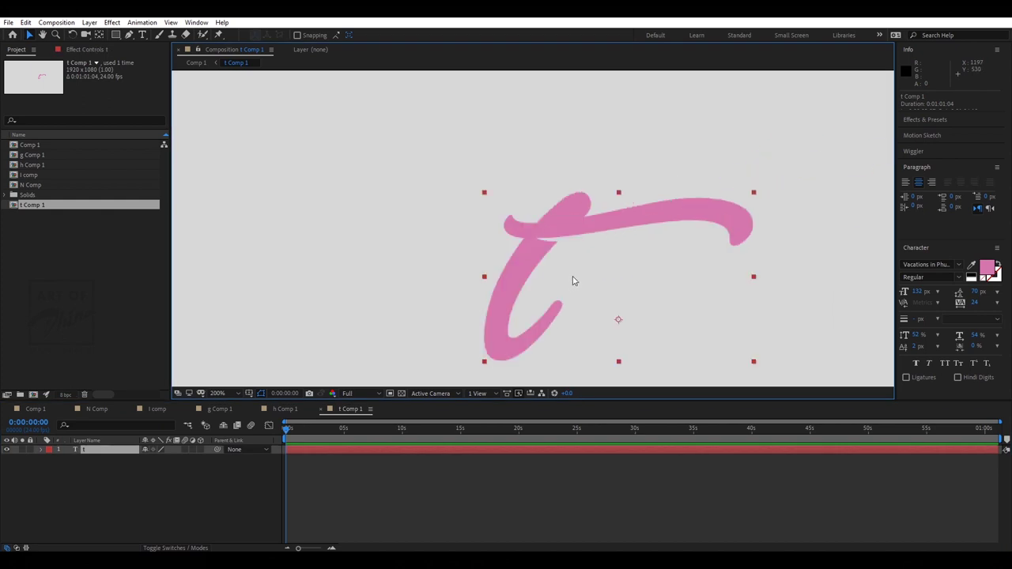
left_click(447, 309)
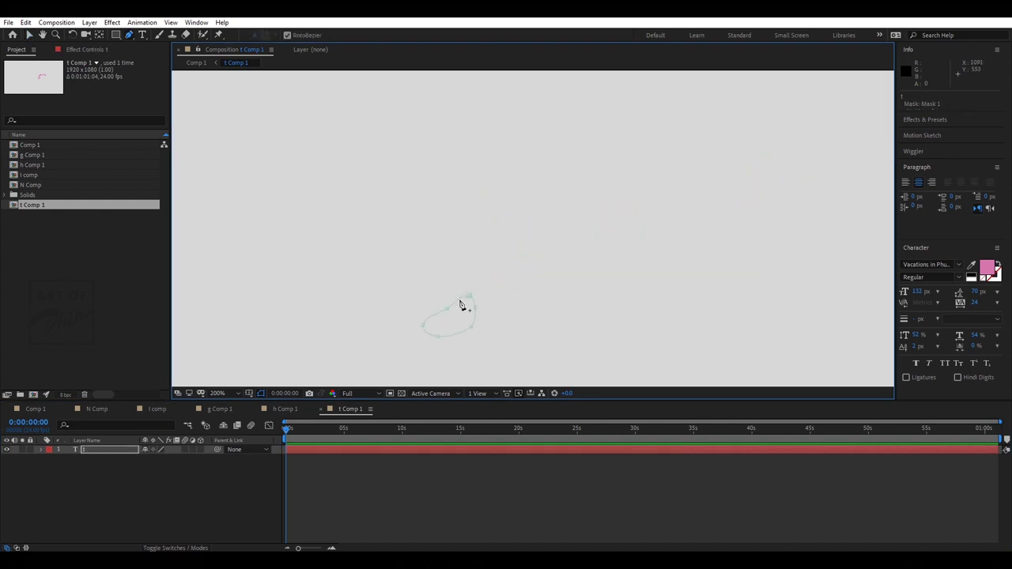
left_click(59, 477)
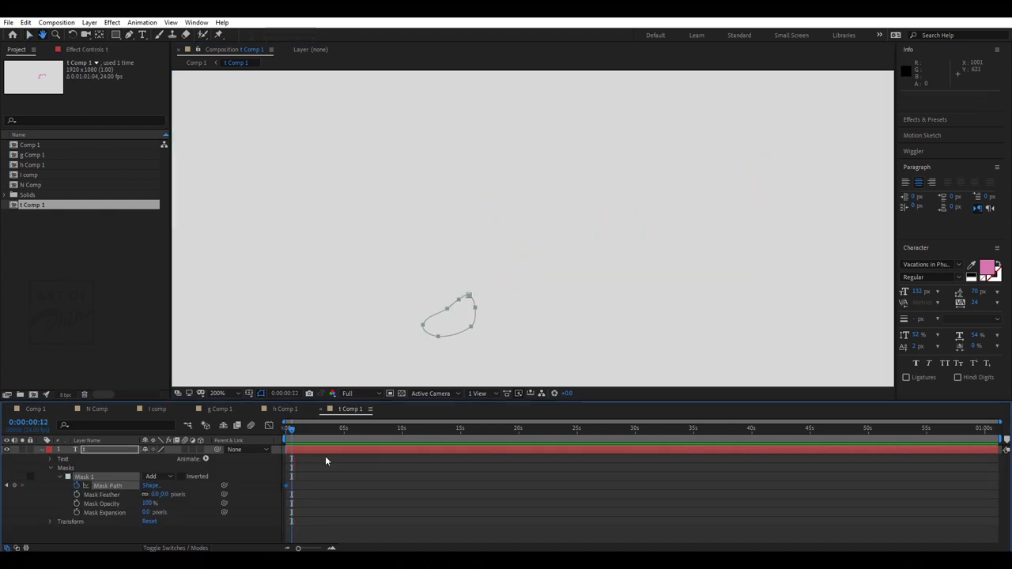
At 0:00:00:06, reshape the keyframed Mask 1 to enclose the t's slanted stem up to its tip.
key(";")
left_click_drag(476, 430, 380, 430)
left_click_drag(487, 275, 465, 316)
left_click_drag(475, 308, 592, 191)
left_click_drag(591, 190, 612, 208)
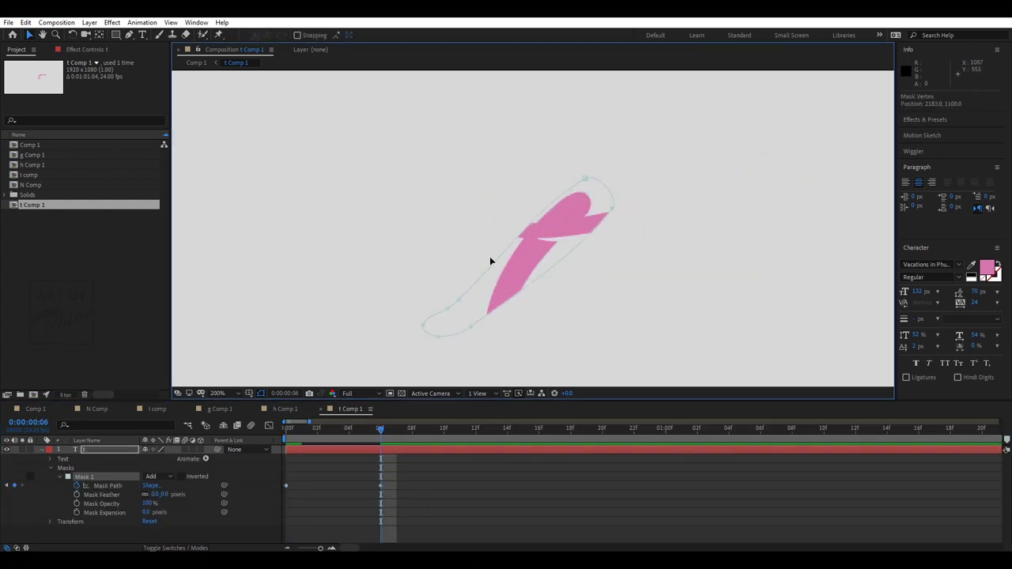
left_click_drag(459, 299, 550, 209)
left_click_drag(447, 309, 512, 254)
mouse_move(438, 336)
left_mouse_down()
mouse_move(464, 342)
mouse_move(522, 305)
mouse_move(524, 280)
left_mouse_up()
left_click_drag(612, 208, 604, 196)
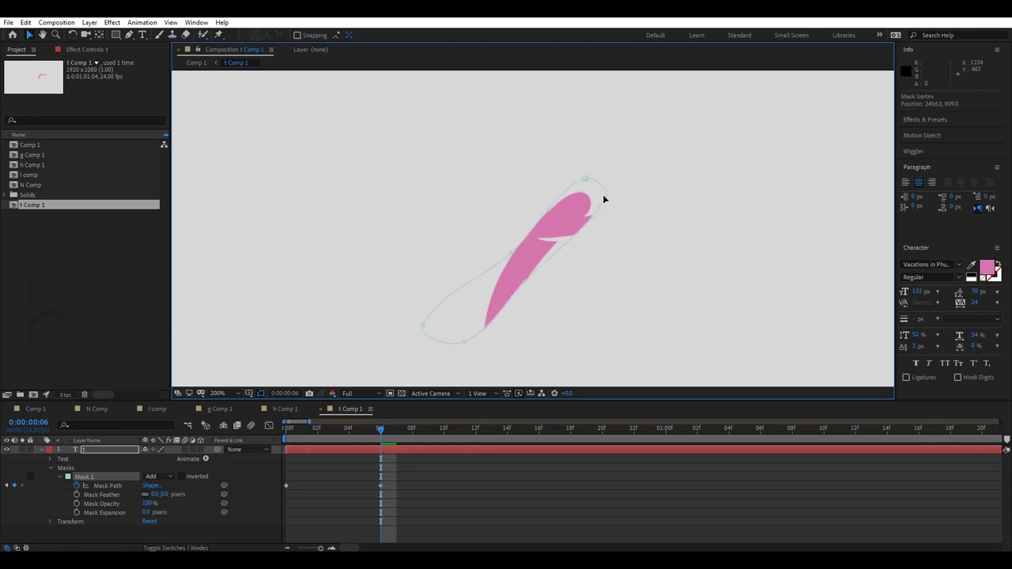
Play back the stem reveal and move Mask 1's end path keyframe to 0:00:00:05.
left_click_drag(381, 430, 286, 430)
key("space")
key("space")
left_click_drag(461, 429, 318, 432)
left_click_drag(380, 486, 365, 485)
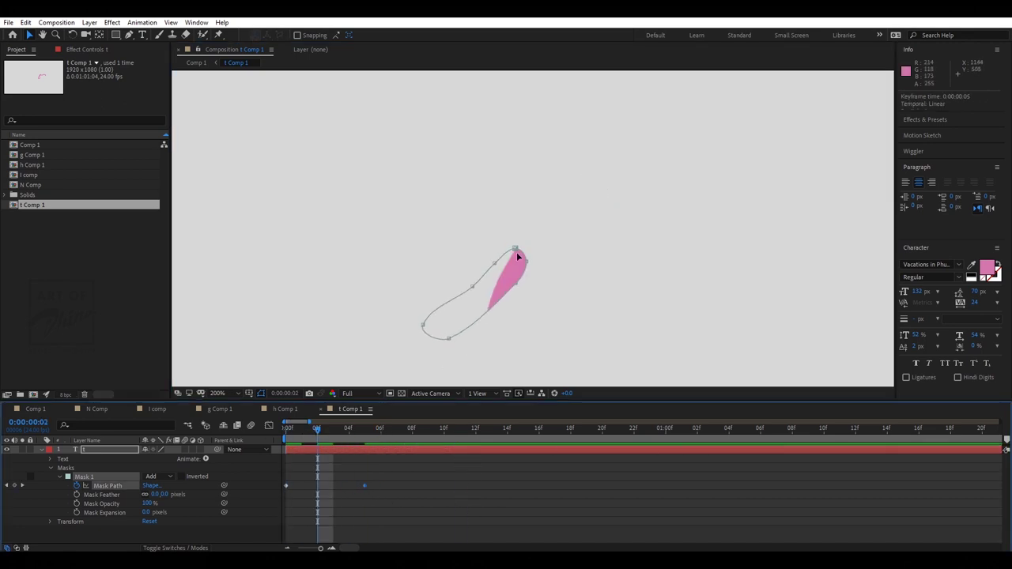
Move Mask 1 slightly at 0:00:00:00 and reshape its upper-left edge along the t's stem at 0:00:00:03.
left_click_drag(318, 430, 287, 431)
double_click(456, 333)
left_click_drag(456, 325, 466, 305)
key("space")
mouse_move(347, 430)
left_mouse_down()
mouse_move(319, 431)
mouse_move(333, 431)
left_mouse_up()
left_click_drag(517, 237, 523, 239)
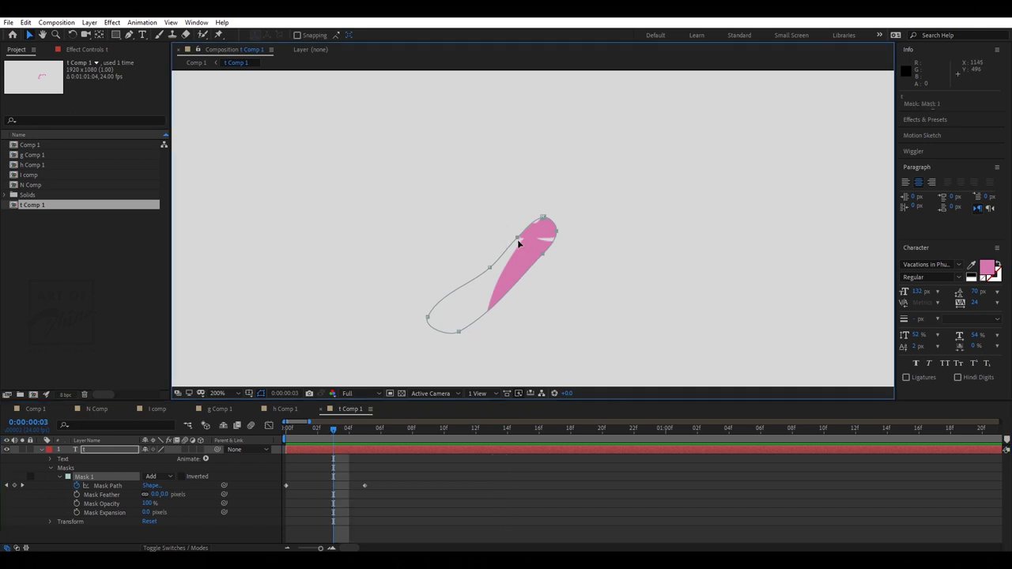
left_click_drag(490, 268, 506, 264)
At 0:00:00:05, pull in Mask 1's lower edge at the base of the stem and play back the reveal.
left_click_drag(338, 429, 365, 430)
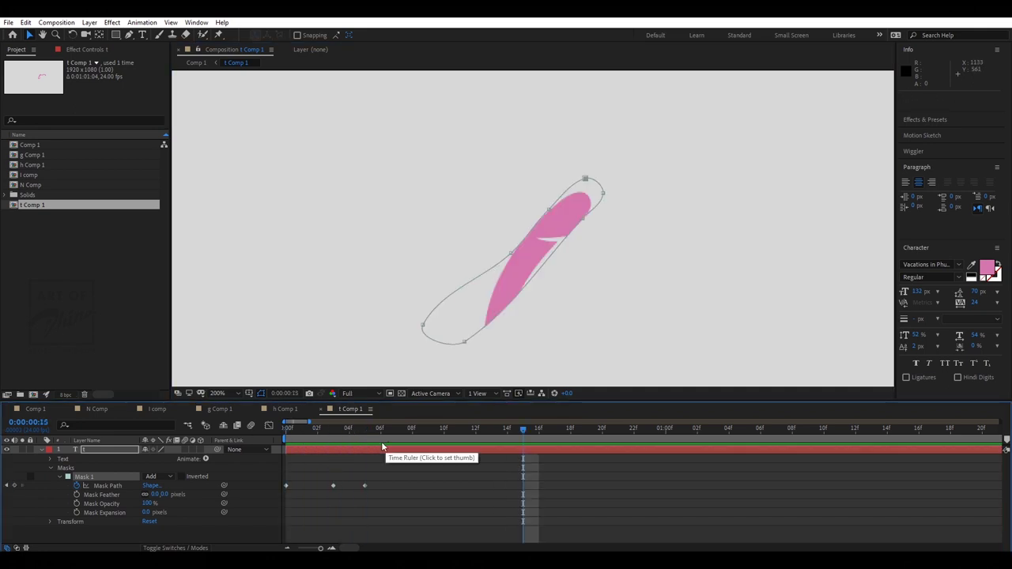
left_click_drag(464, 344, 469, 325)
left_click_drag(365, 430, 287, 429)
key("space")
At 0:00:00:06, draw Mask 2 on the t layer beside the lower stem and start keyframing its path.
left_click(380, 430)
left_click(129, 34)
left_click(462, 260)
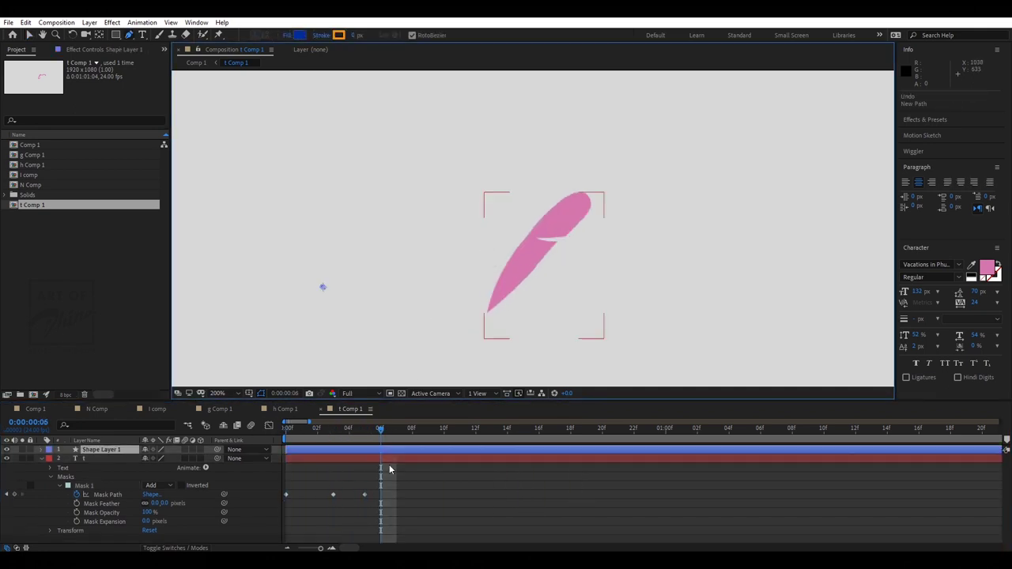
key("ctrl+z")
left_click(462, 259)
left_click_drag(510, 280, 496, 280)
left_click(59, 522)
left_click(77, 513)
At 0:00:00:10, move and reshape Mask 2 to enclose the t's bottom curve and upturned end.
double_click(496, 280)
left_click_drag(380, 429, 443, 430)
left_click_drag(496, 282, 512, 328)
key("Return")
left_click_drag(512, 328, 583, 299)
left_click_drag(518, 293, 568, 281)
left_click_drag(494, 339, 501, 366)
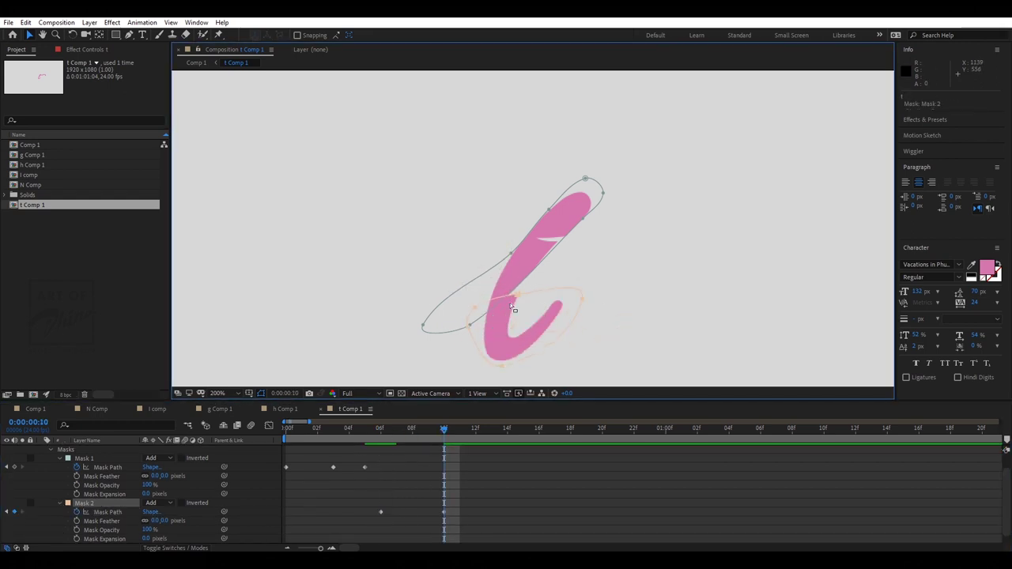
Extend Mask 2 upward over the stem and reshape it at 0:00:00:08 to uncover only the start of the t's bottom curve.
left_click_drag(444, 512, 428, 512)
left_click_drag(476, 307, 489, 269)
left_click(427, 430)
left_click_drag(444, 513, 427, 513)
left_click(413, 432)
left_click_drag(494, 342, 518, 358)
left_click_drag(462, 310, 458, 357)
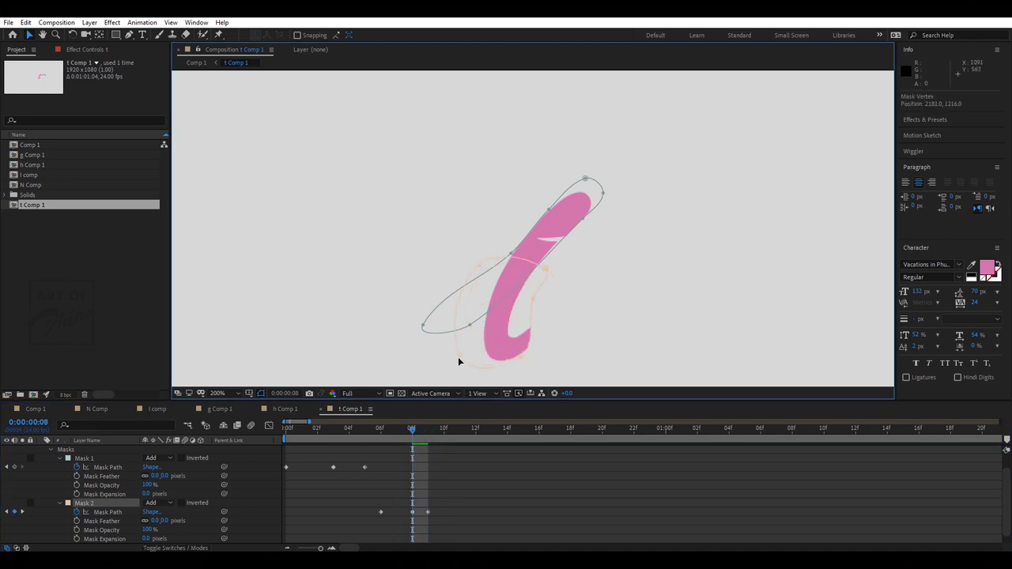
Move Mask 2's last path keyframe to 0:00:00:10 and, at 0:00:00:09, reshape the mask to uncover part of the upturned end.
left_click(428, 433)
left_click_drag(427, 513, 443, 513)
left_click_drag(558, 298, 547, 342)
left_click_drag(557, 274, 532, 291)
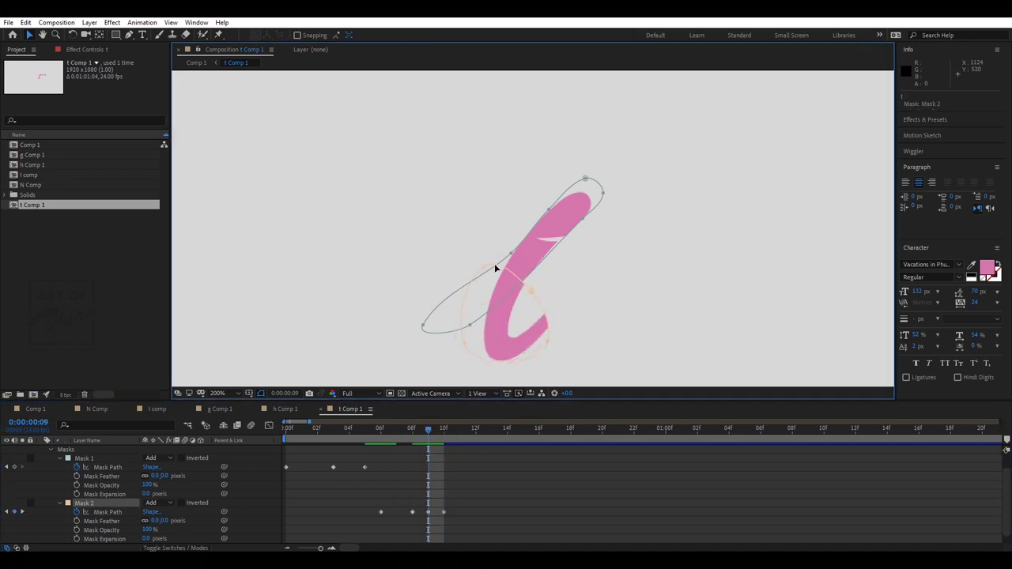
Shift Mask 2's last two path keyframes to 0:00:00:10 and 0:00:00:12, playing back the t before and after.
left_click(285, 433)
key("space")
key("space")
left_click_drag(460, 502, 476, 515)
left_click(410, 431)
key("space")
At 0:00:00:08, pull Mask 2's lower-right edge back along the bottom curve and play back the result.
left_click_drag(448, 433, 414, 446)
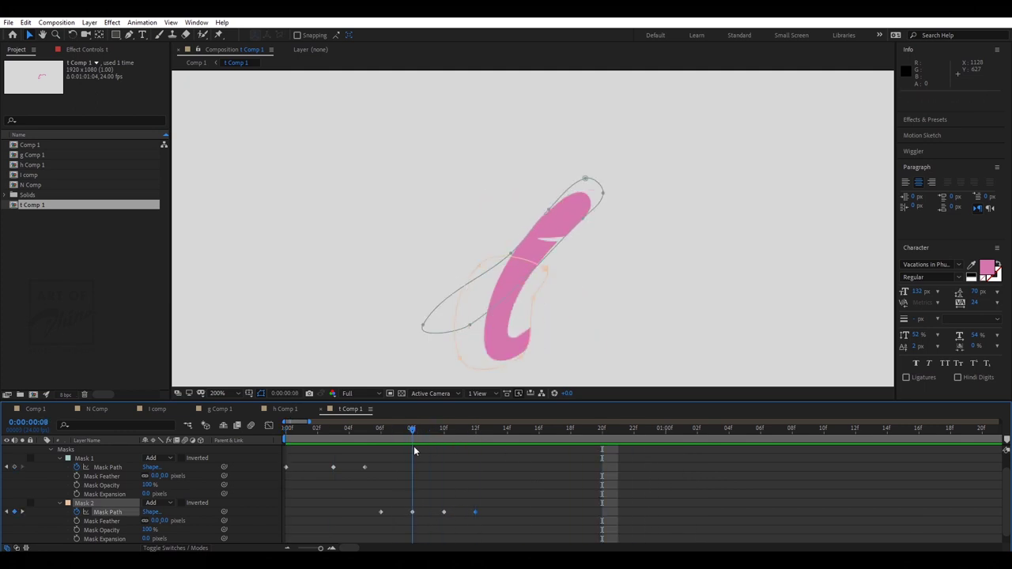
left_click_drag(520, 357, 504, 354)
left_click_drag(424, 433, 418, 435)
key("space")
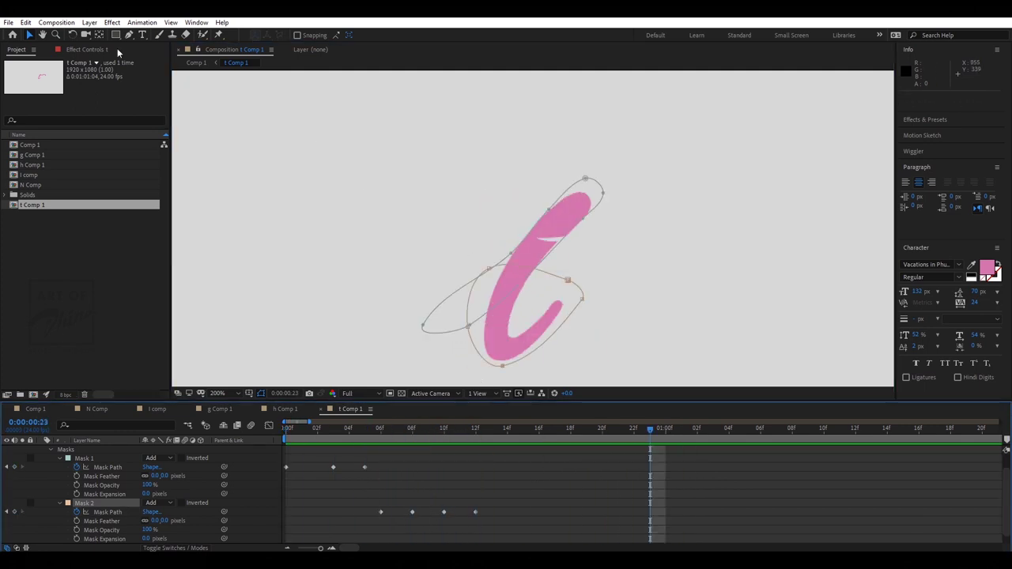
At 0:00:00:09, draw Mask 3 and position it just before the start of the t's crossbar.
key("g")
key("space")
scroll(49, 474, "down", 1)
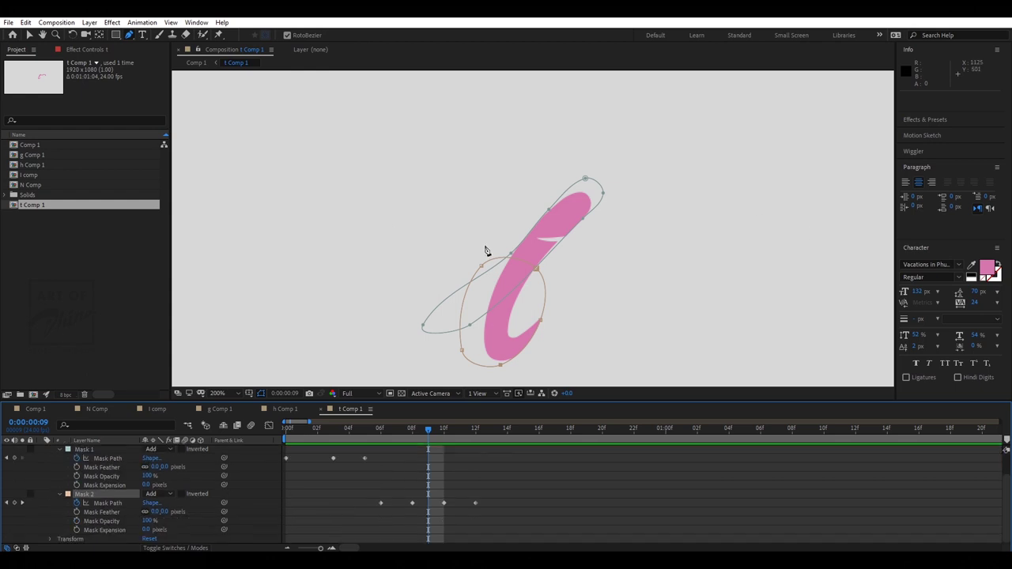
left_click(451, 208)
left_click(424, 252)
left_click(389, 252)
left_click(368, 239)
left_click(380, 214)
key("v")
left_click_drag(417, 240, 476, 226)
Start keyframing Mask 3's path and, at 0:00:00:16, stretch it around the t's entire crossbar.
left_click(59, 540)
scroll(70, 543, "down", 1)
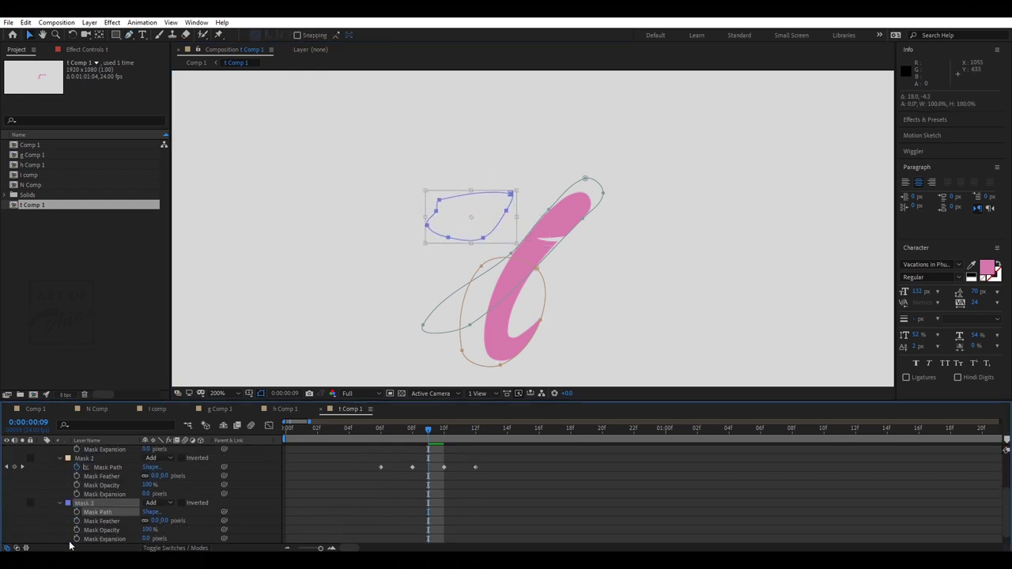
left_click(77, 513)
left_click_drag(430, 432, 539, 433)
left_click_drag(533, 179, 470, 251)
left_click_drag(483, 238, 749, 256)
left_click_drag(439, 200, 621, 186)
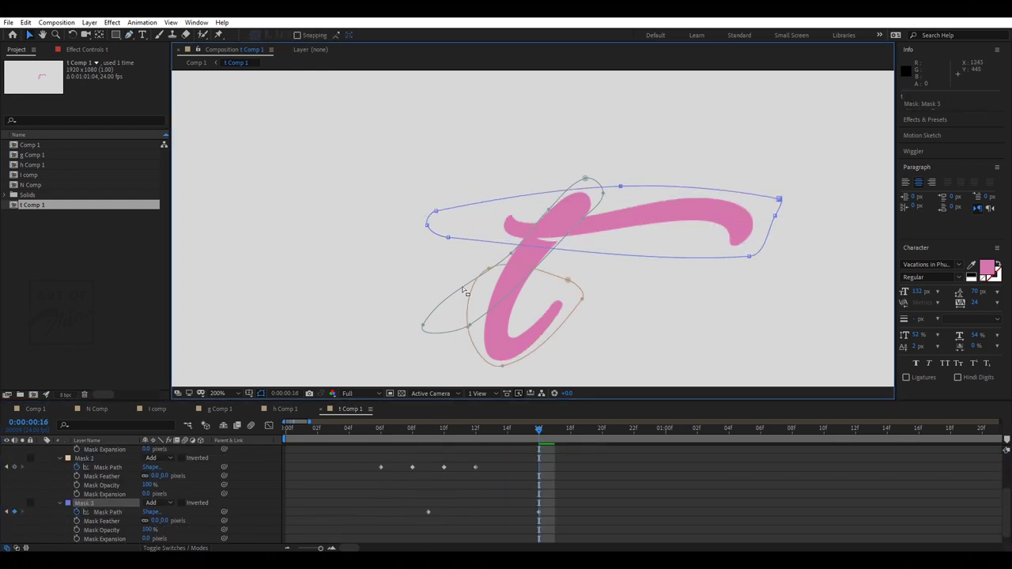
Play back the t's reveal and the whole Night write-on in Comp 1 with the full frame in view.
key("space")
mouse_move(539, 432)
left_mouse_down()
mouse_move(428, 433)
mouse_move(548, 444)
left_mouse_up()
key("space")
left_click(549, 447)
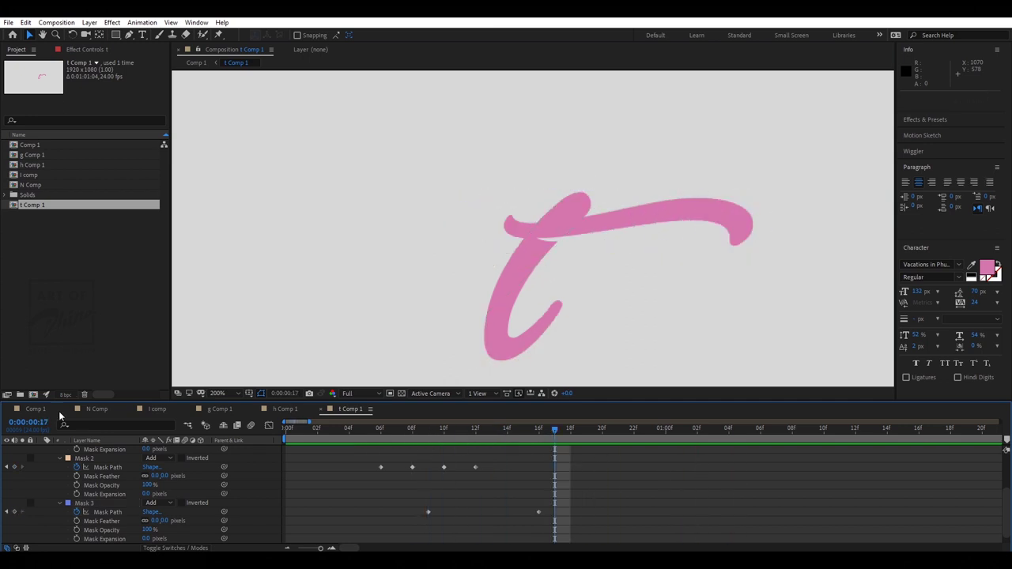
left_click(37, 409)
left_click(221, 393)
left_click(230, 219)
key("space")
key("space")
Rename the Comp 1 composition as Night Text.
key("ctrl+k")
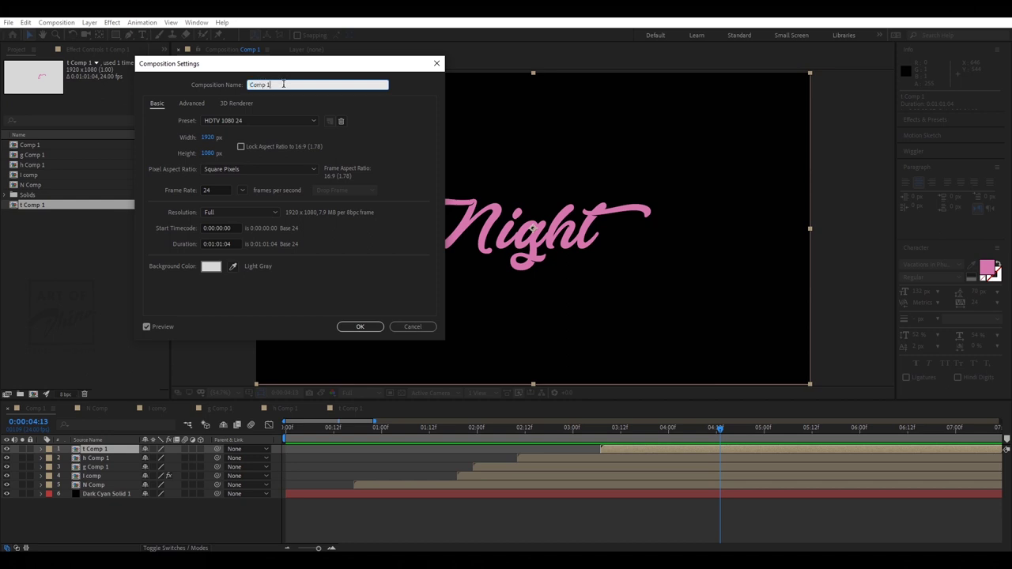
left_click(283, 84)
type("Night Text")
key("Return")
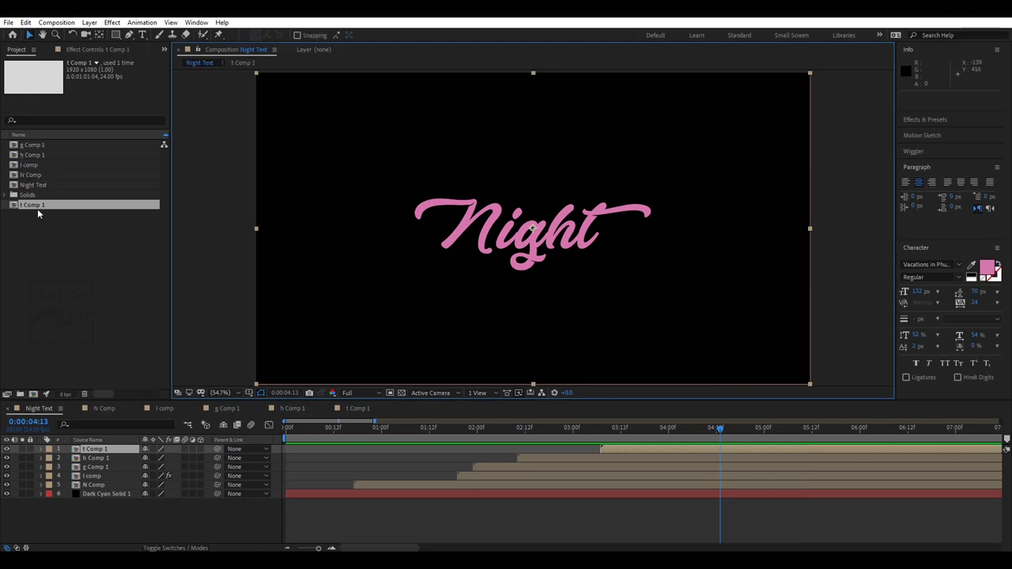
Create a new composition from Night Text and place it first among the open timelines.
left_click(37, 185)
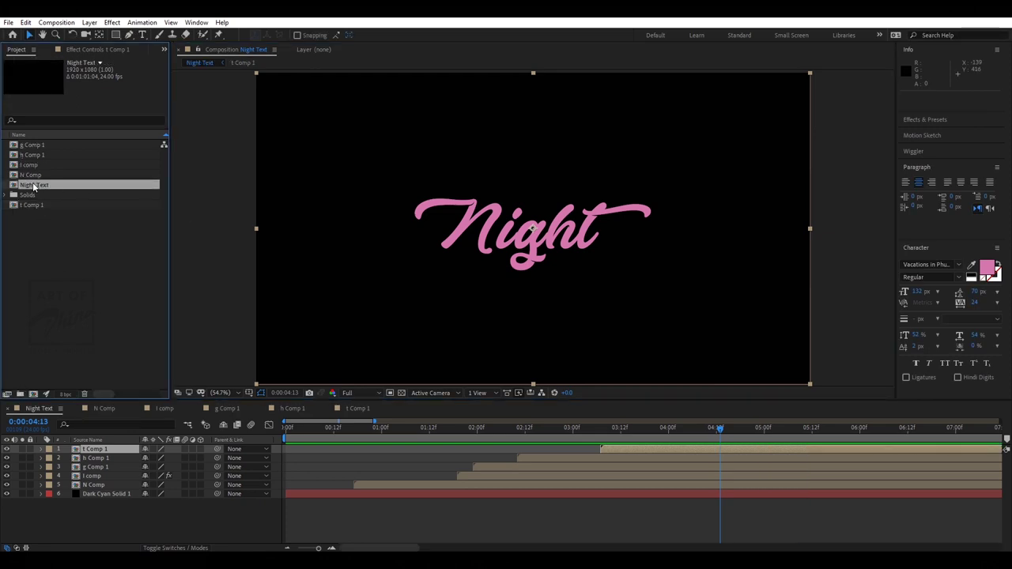
left_click_drag(25, 391, 33, 394)
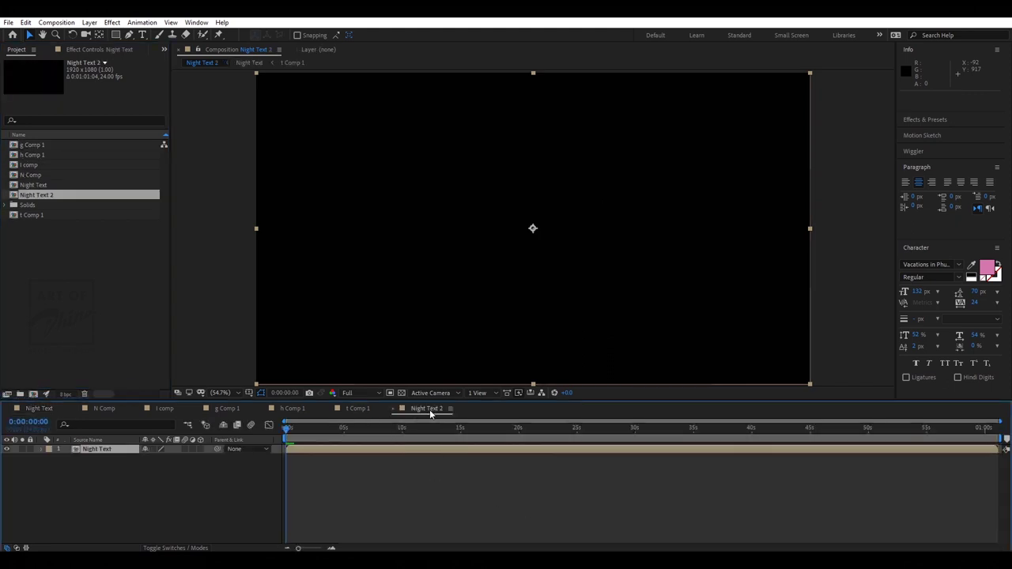
left_click_drag(431, 412, 108, 417)
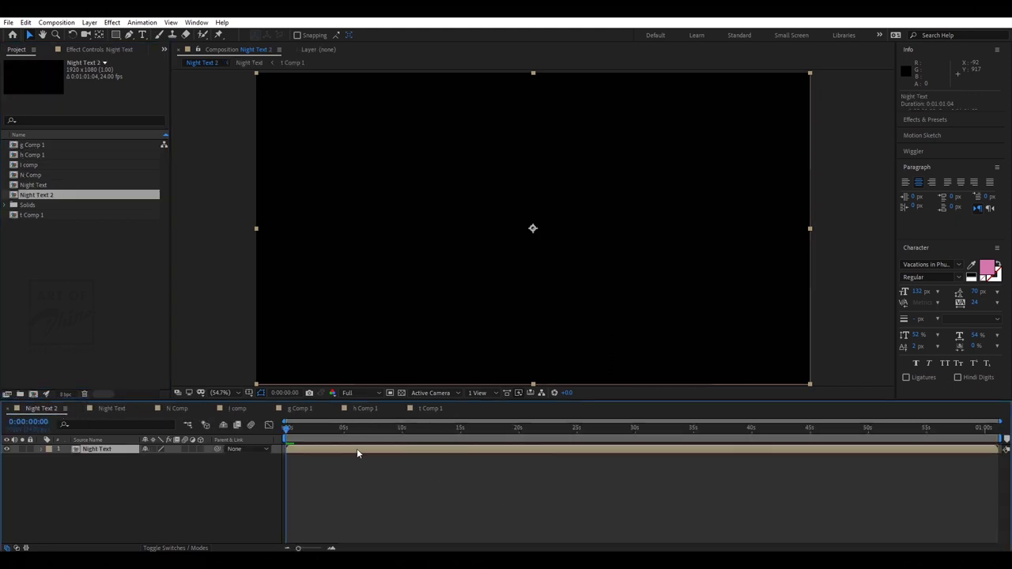
Compare the new composition with the nested Night Text one and rename the new composition as Full Comp.
left_click(118, 409)
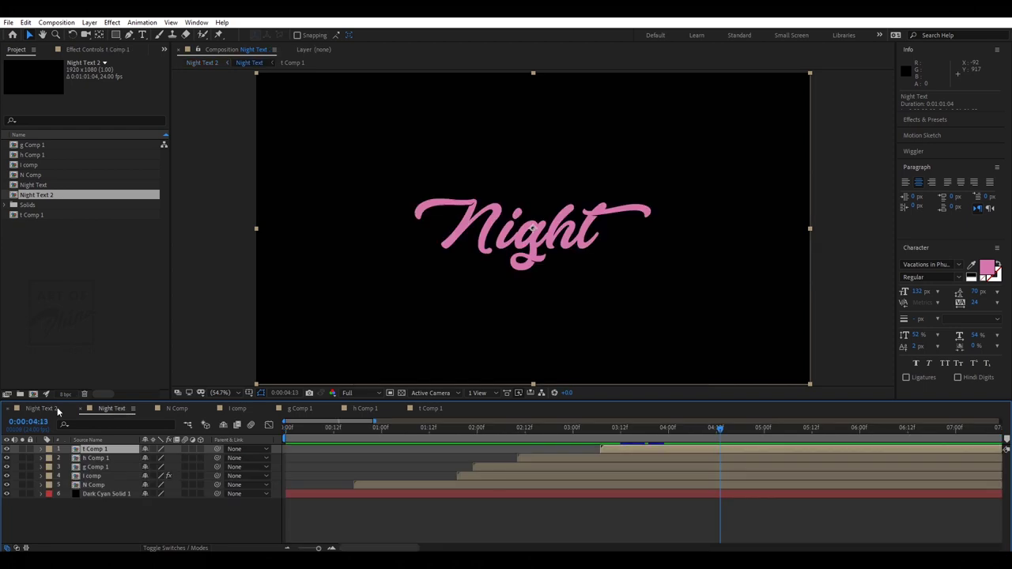
left_click(41, 409)
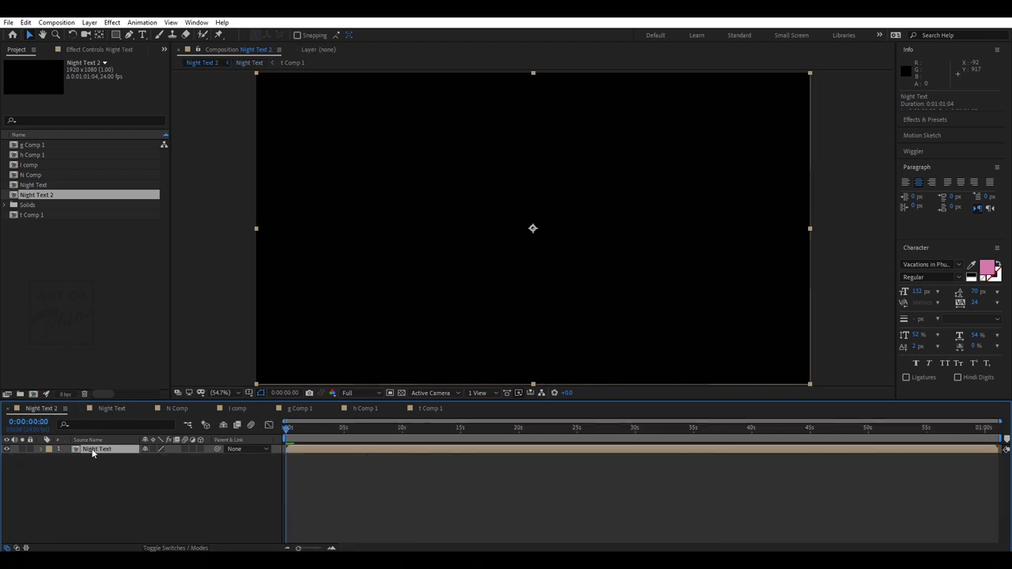
left_click(110, 409)
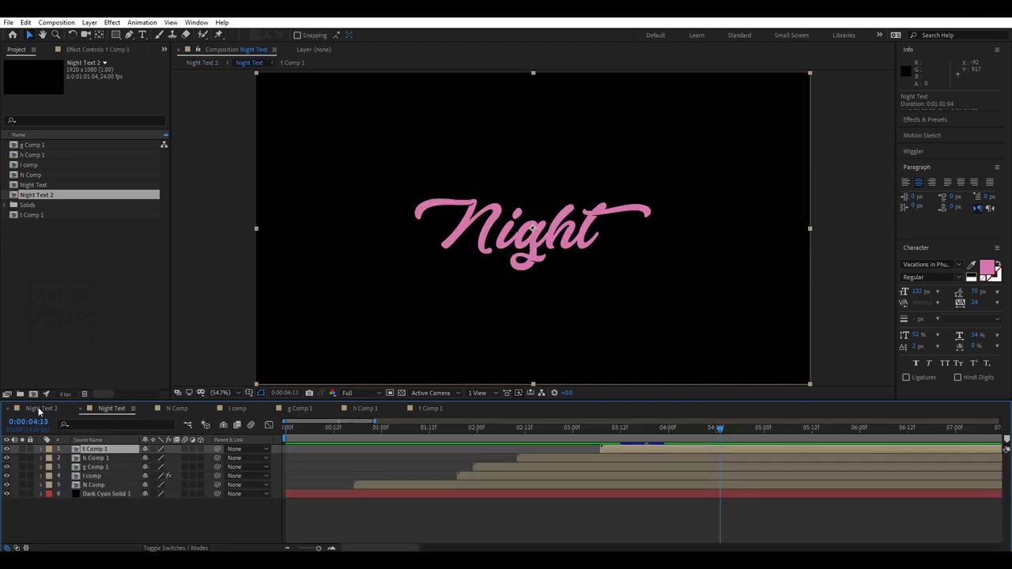
left_click(40, 409)
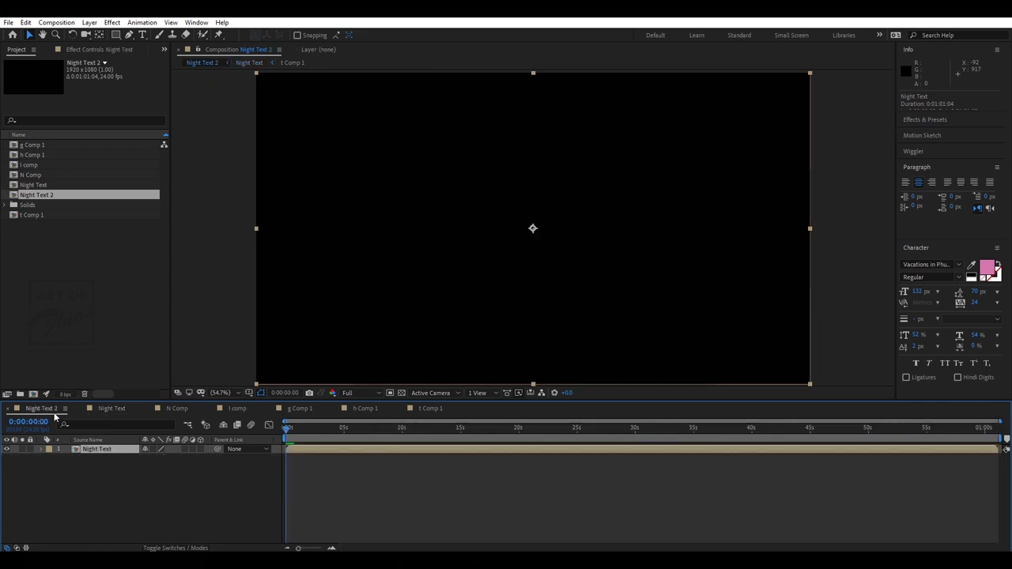
key("ctrl+k")
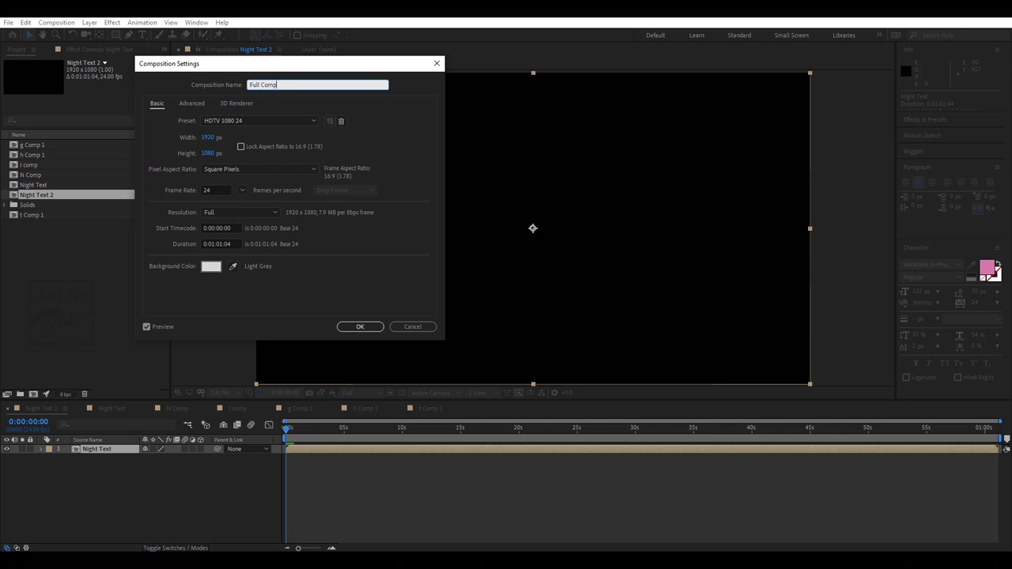
key("Return")
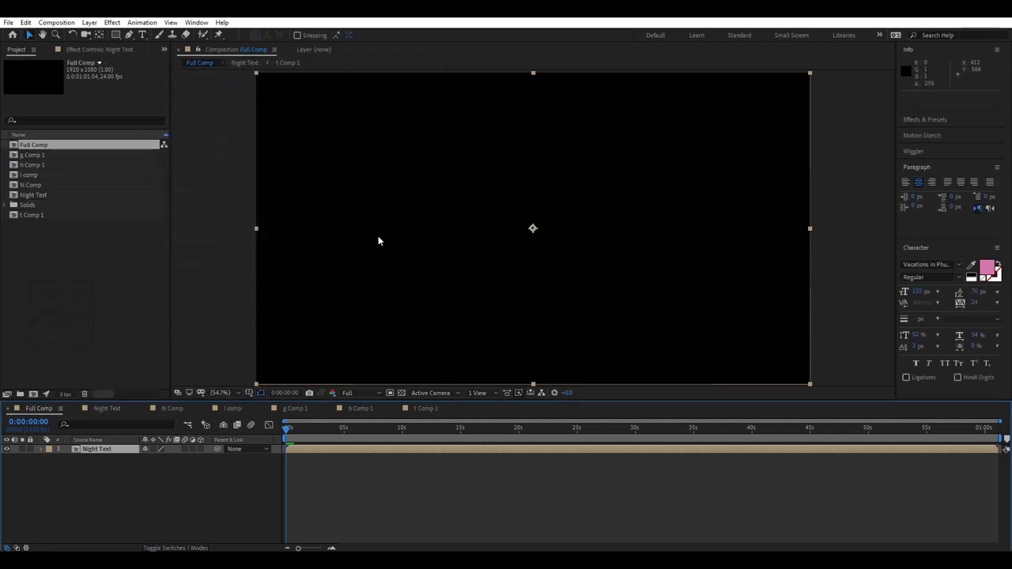
At about four seconds in Full Comp, duplicate the Night Text layer and select the lower copy.
left_click(333, 428)
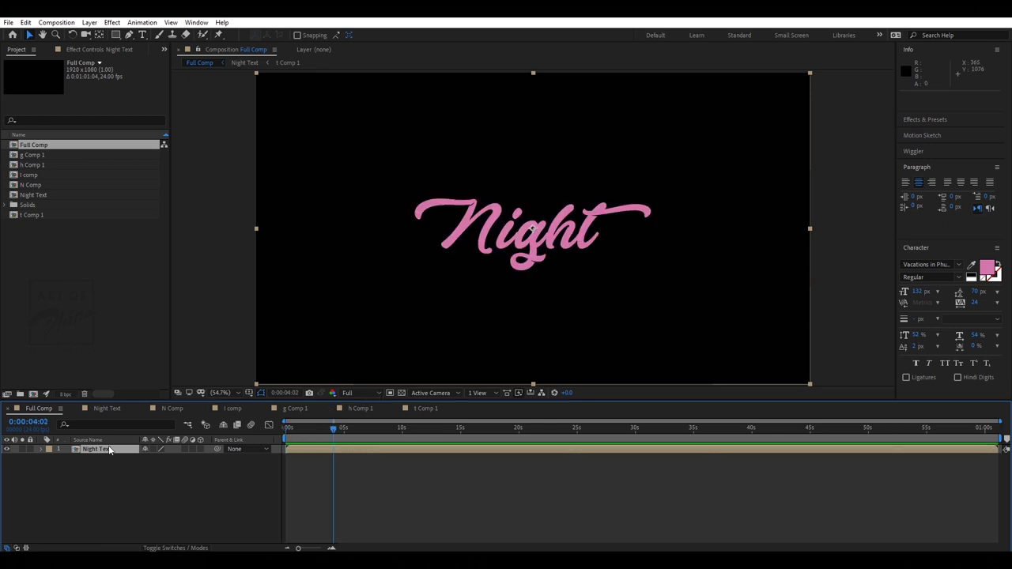
left_click(109, 449)
key("ctrl+d")
left_click(96, 458)
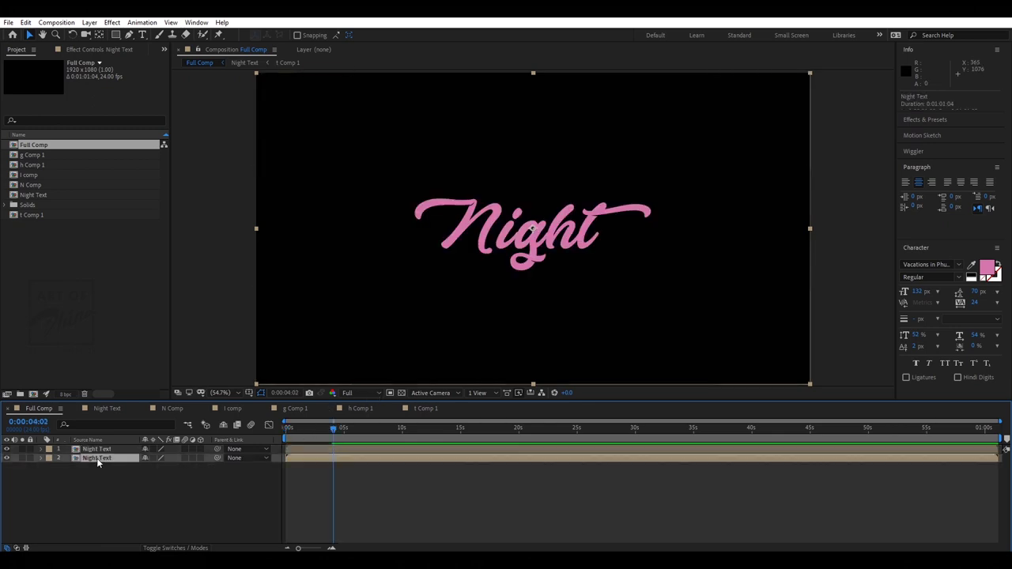
left_click_drag(305, 460, 307, 463)
left_click(302, 451)
key("ctrl+z")
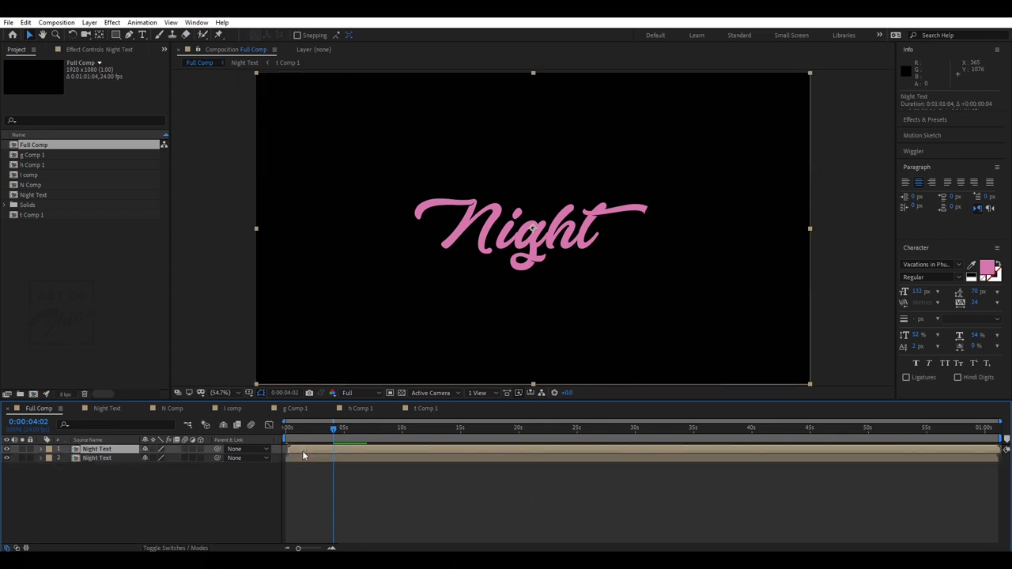
Find the Curves effect and apply it to the lower Night Text layer with the upper copy hidden.
left_click(298, 460)
left_click(939, 133)
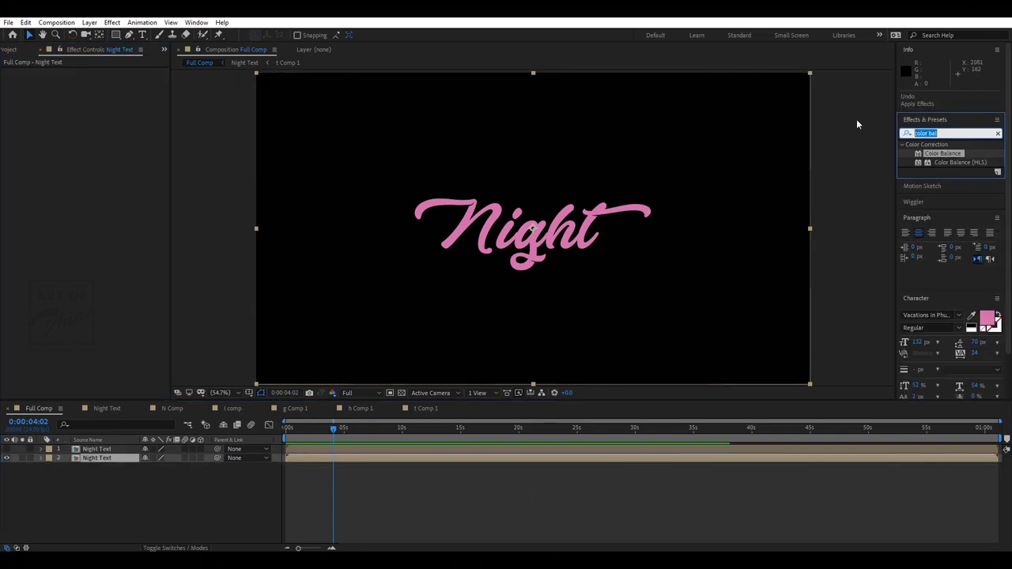
type("curve")
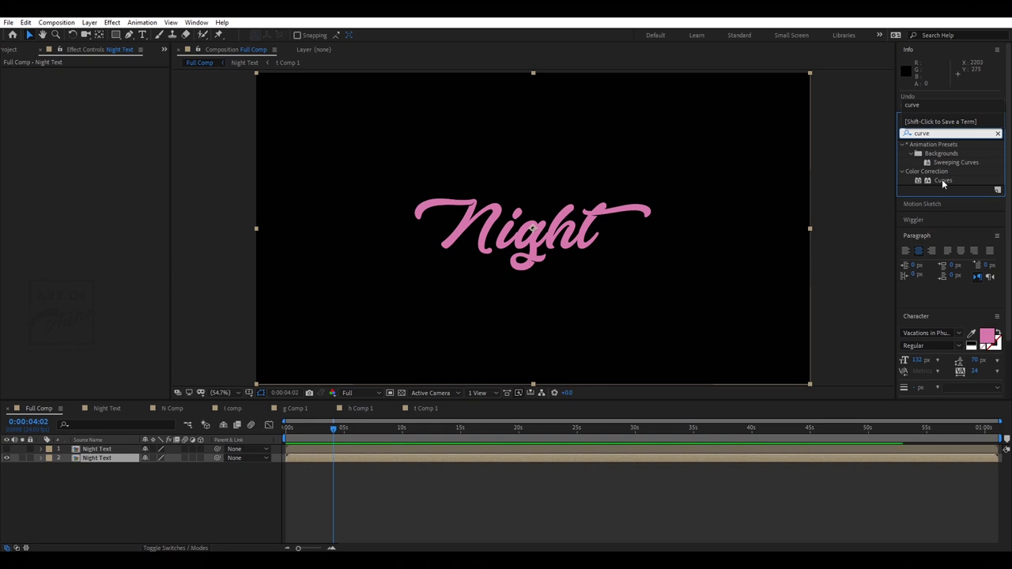
left_click_drag(943, 180, 113, 135)
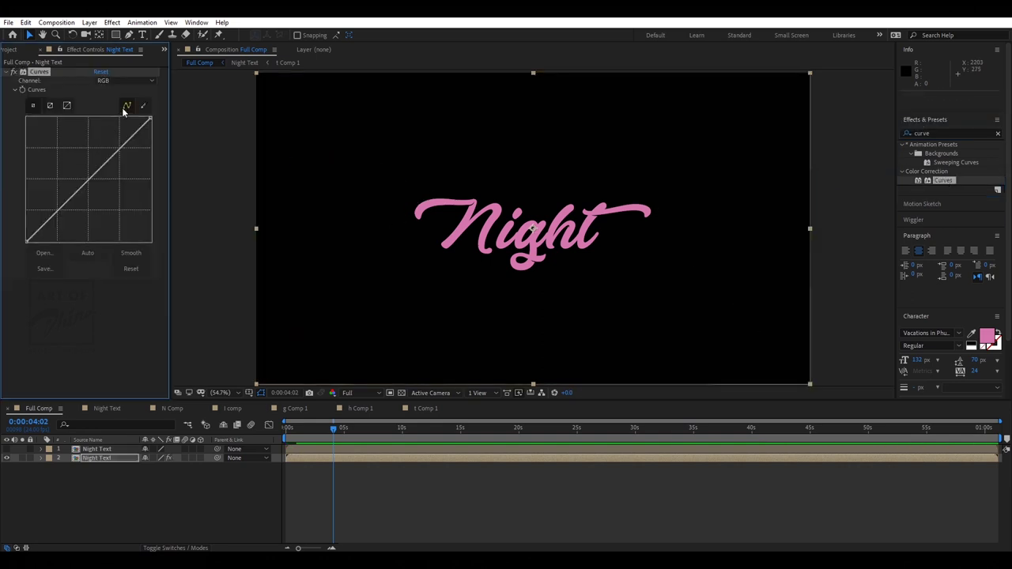
Raise the Red and Green channel curves on the lower Night Text layer, undoing the extra point on Green.
left_click(124, 83)
left_click(118, 103)
left_click_drag(91, 179, 56, 145)
left_click(124, 80)
left_click(118, 114)
left_click(92, 181)
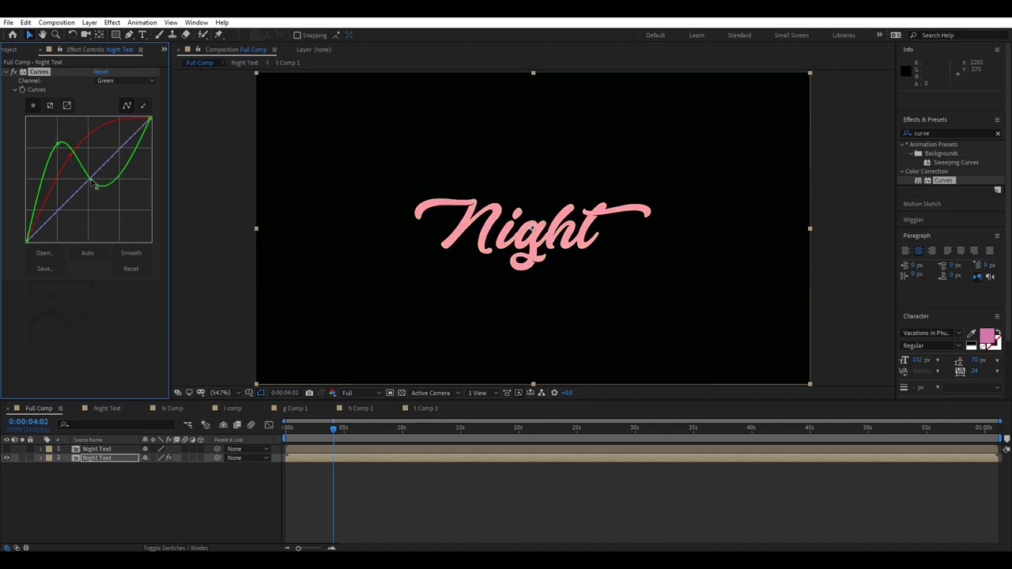
key("ctrl+z")
Pull the Blue channel curve down and ease the Green curve back to turn the lower text orange.
left_click(99, 80)
left_click(119, 126)
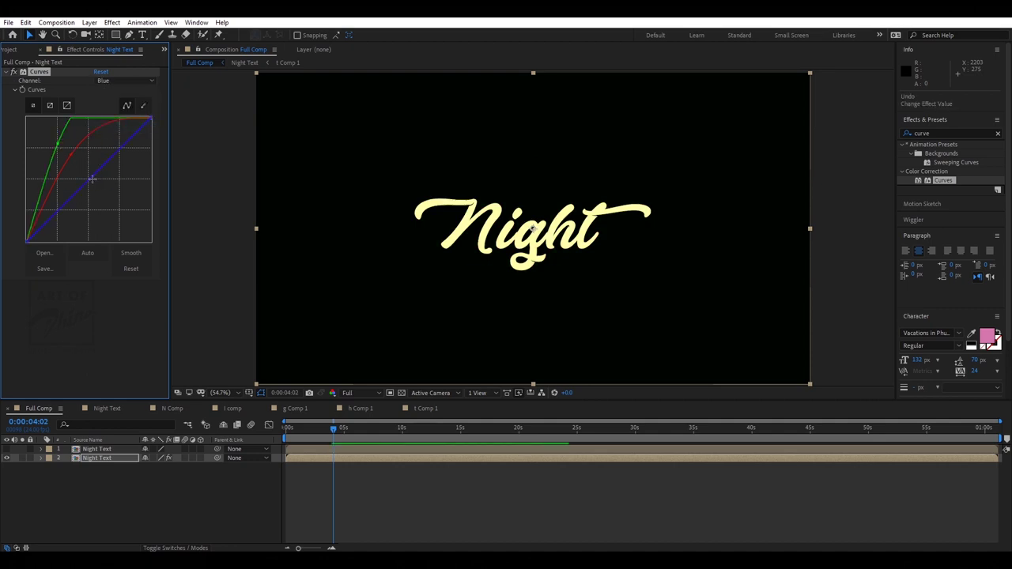
left_click_drag(99, 172, 101, 203)
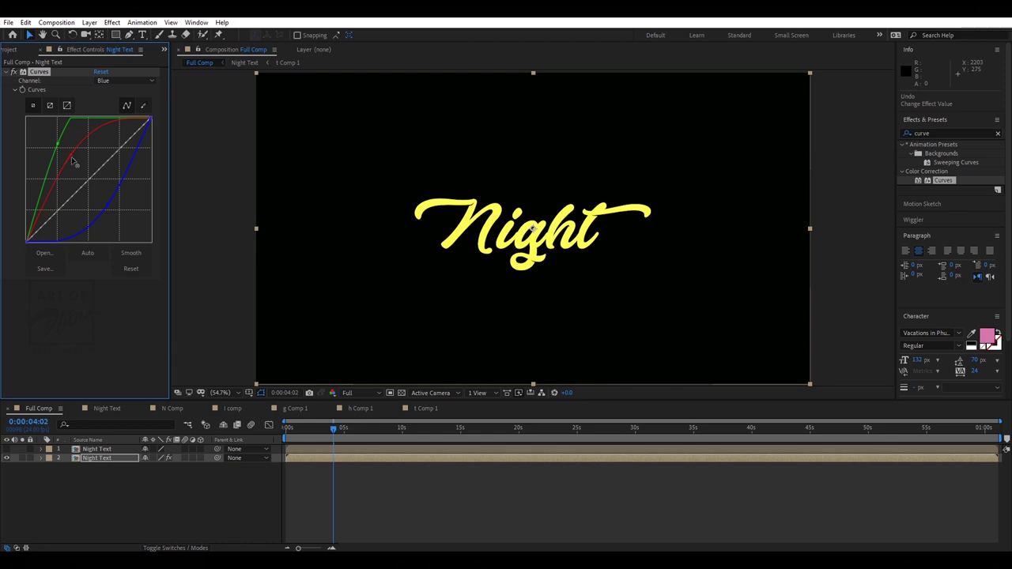
mouse_move(72, 161)
left_mouse_down()
mouse_move(90, 183)
mouse_move(71, 155)
mouse_move(73, 178)
left_mouse_up()
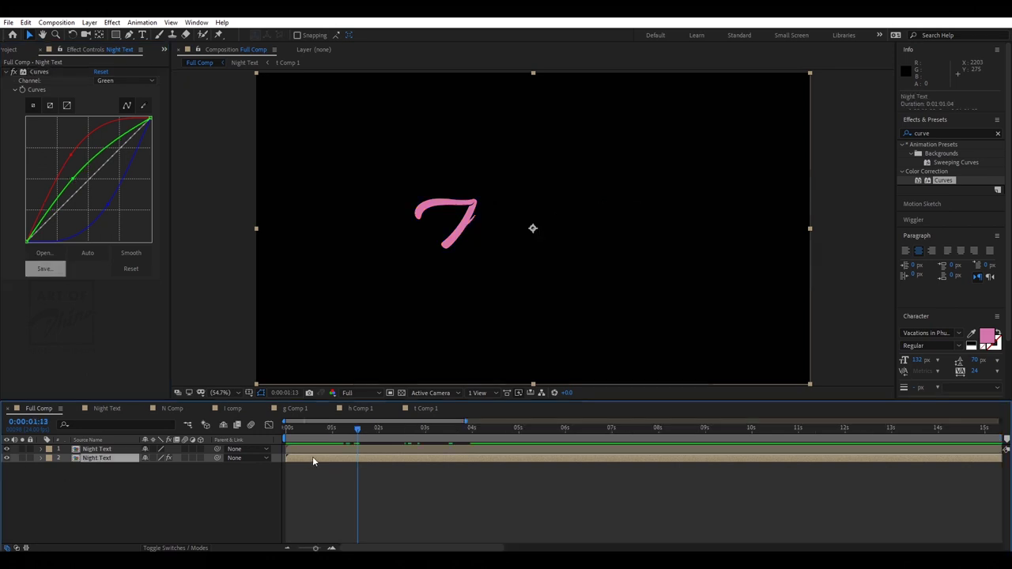
Delete the Dark Cyan Solid 1 layer from the nested Night Text composition and return to Full Comp.
left_click_drag(309, 453, 371, 437)
key("ctrl+z")
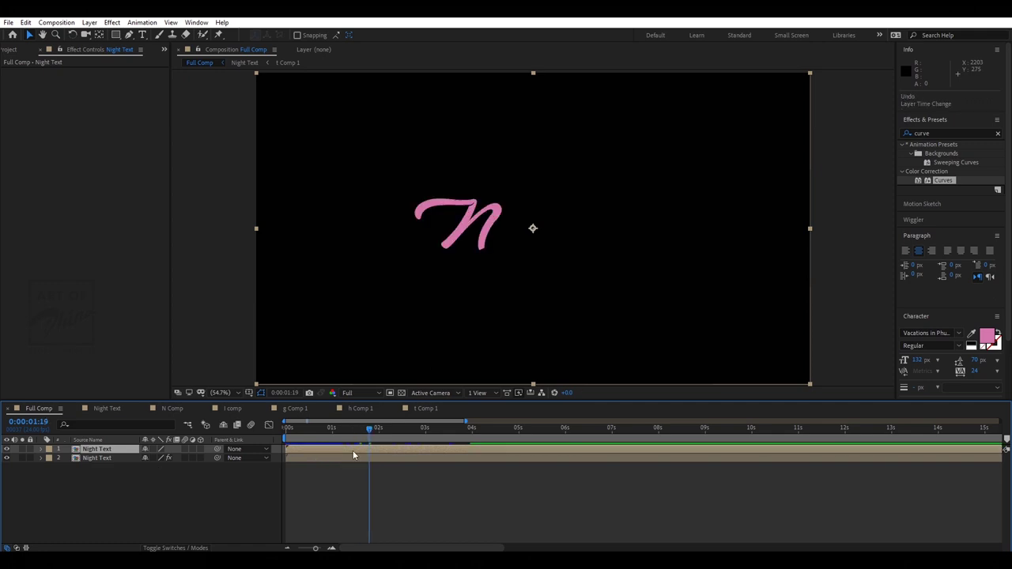
double_click(353, 450)
left_click(308, 495)
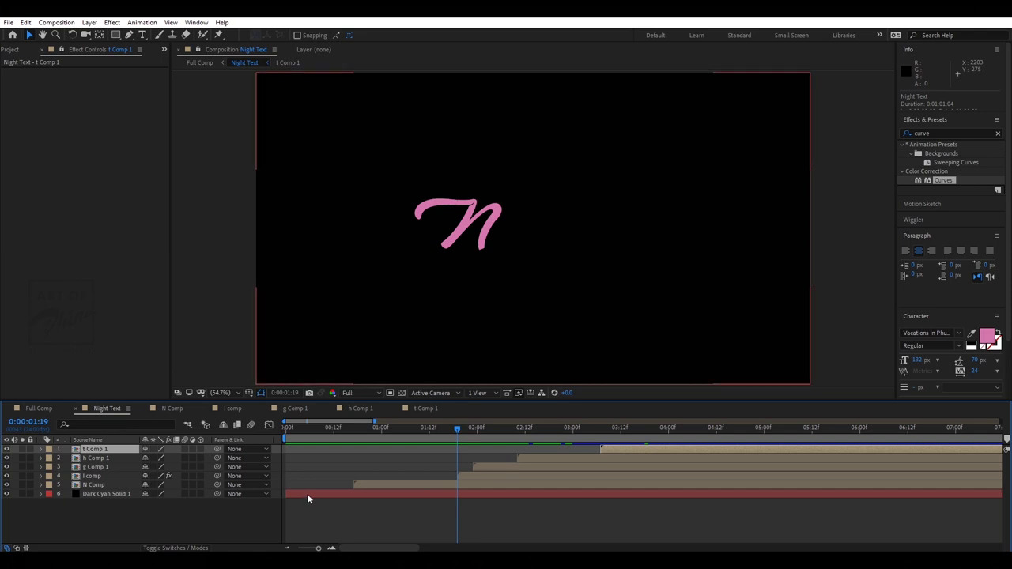
key("Delete")
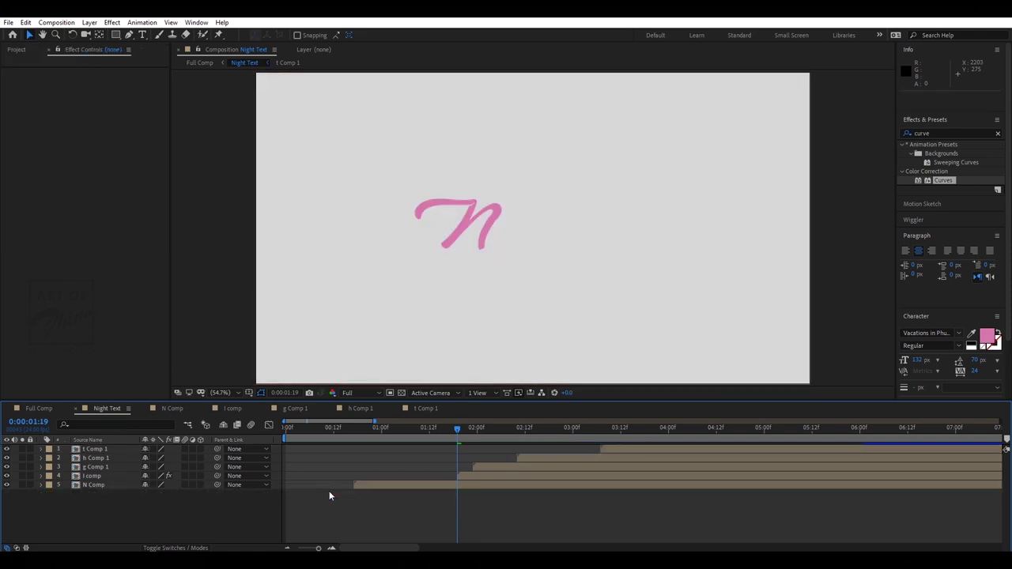
left_click(46, 409)
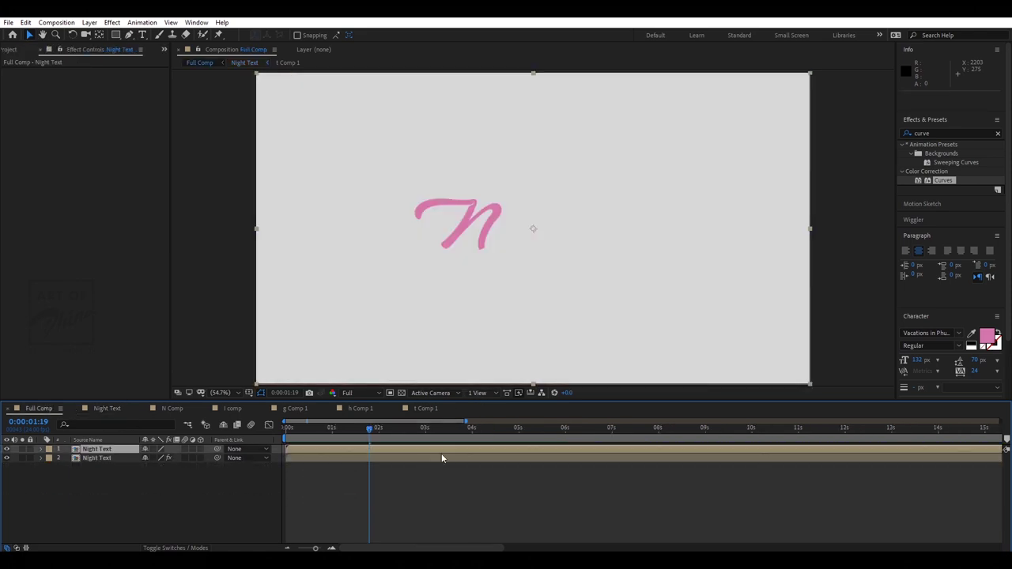
Create a full-size black solid (000000) in Full Comp and place it beneath both Night Text layers.
key("ctrl+y")
left_click(447, 319)
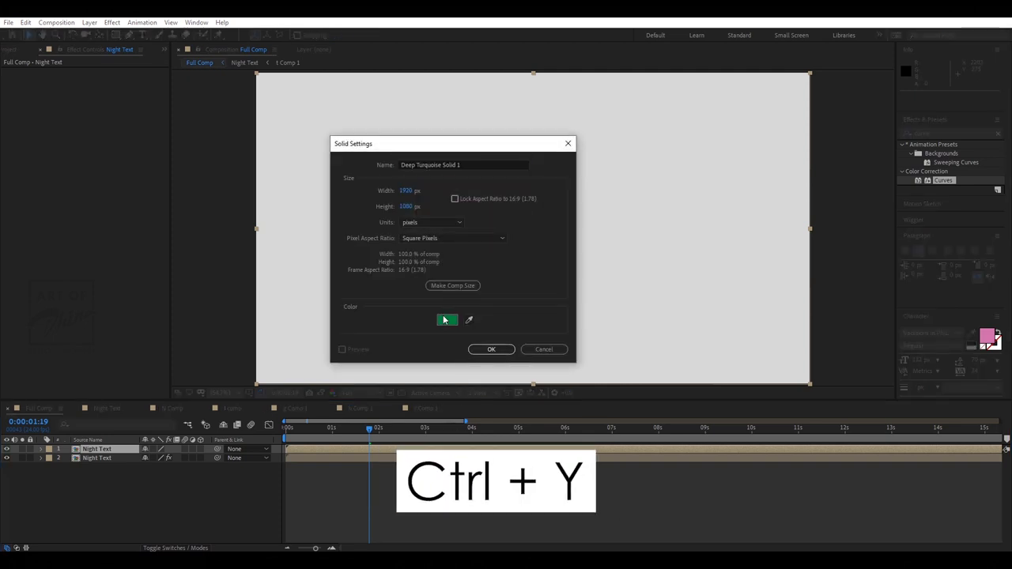
type("000000")
key("Return")
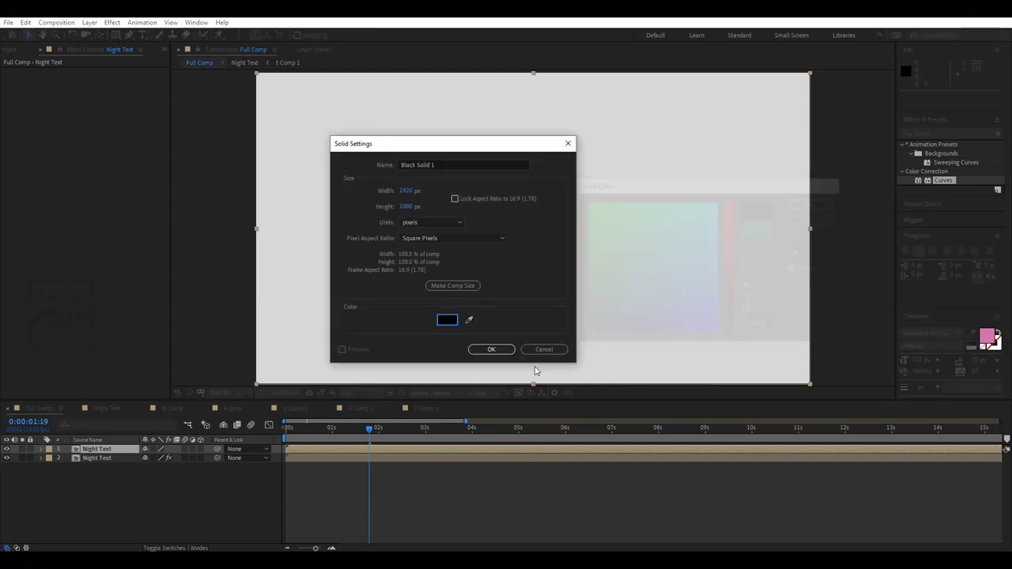
key("Return")
key("ctrl+[")
key("ctrl+[")
Delay the upper Night Text layer by one frame and preview the animation from the start.
left_click_drag(329, 448, 331, 448)
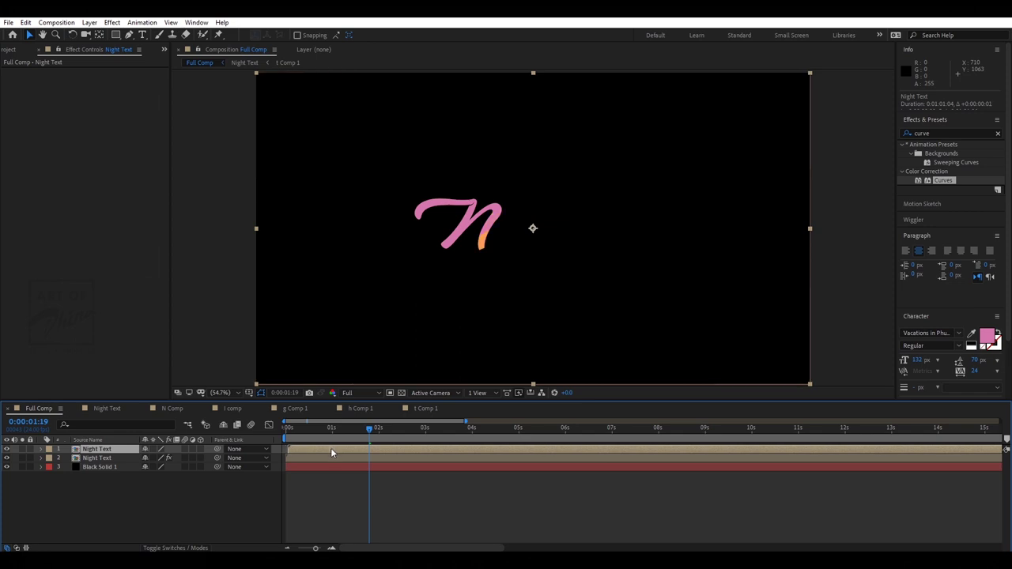
left_click(328, 427)
key("space")
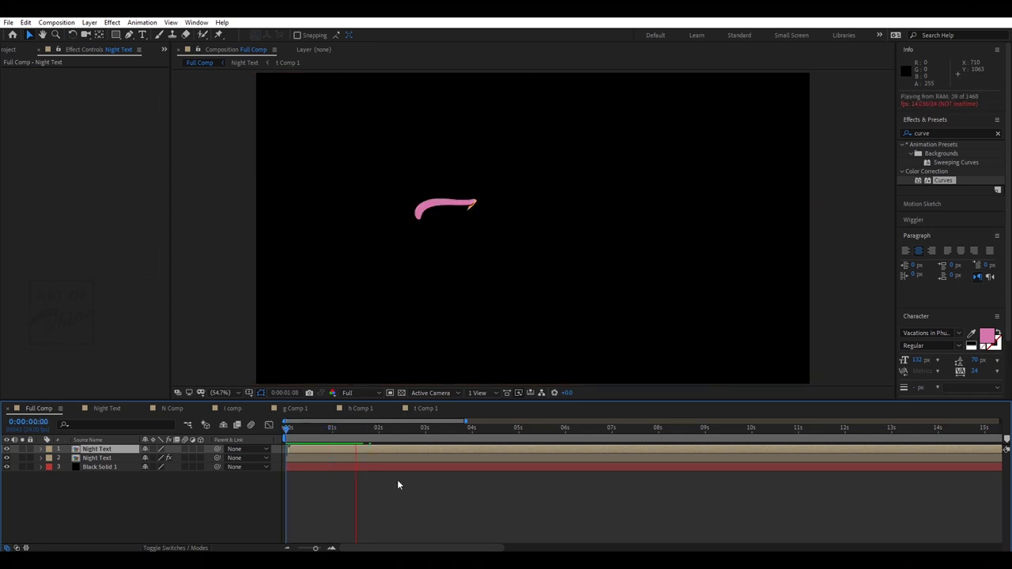
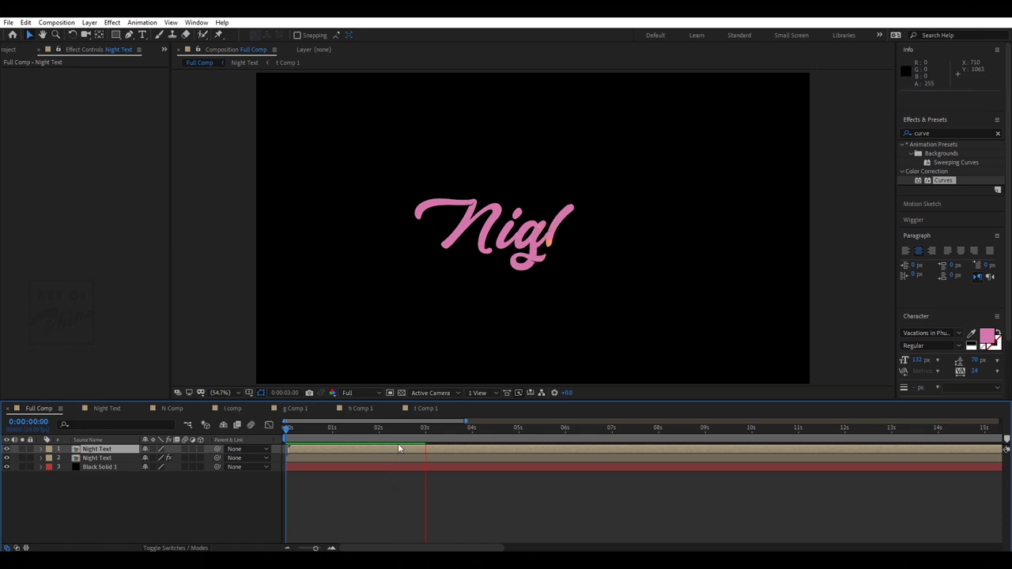
At 0:00:01:23, create a full-size solid in Full Comp using the pink sampled from the Night lettering.
mouse_move(379, 432)
left_mouse_down()
mouse_move(289, 433)
mouse_move(378, 431)
left_mouse_up()
key("ctrl+y")
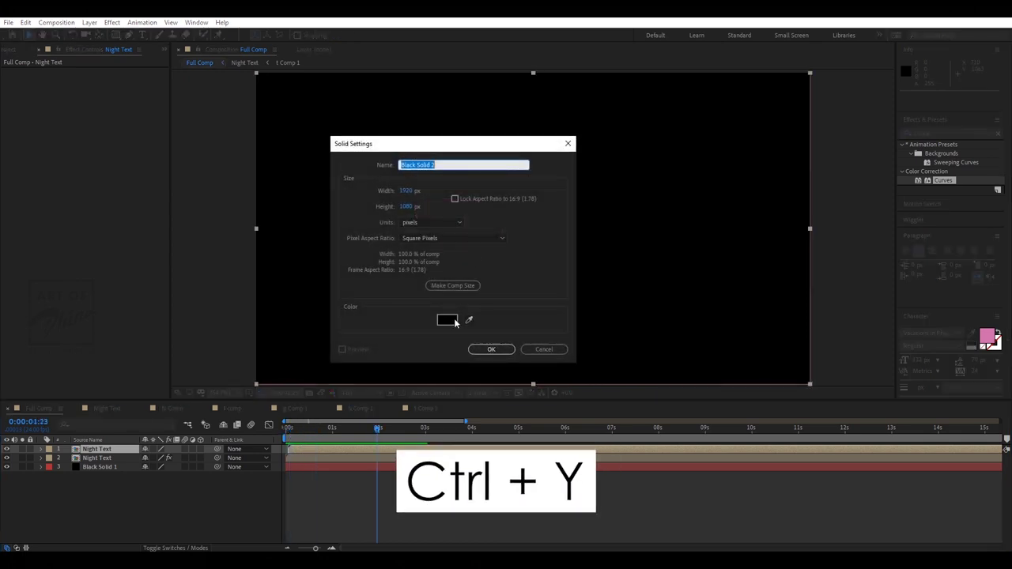
left_click(448, 320)
left_click(644, 264)
left_click(818, 203)
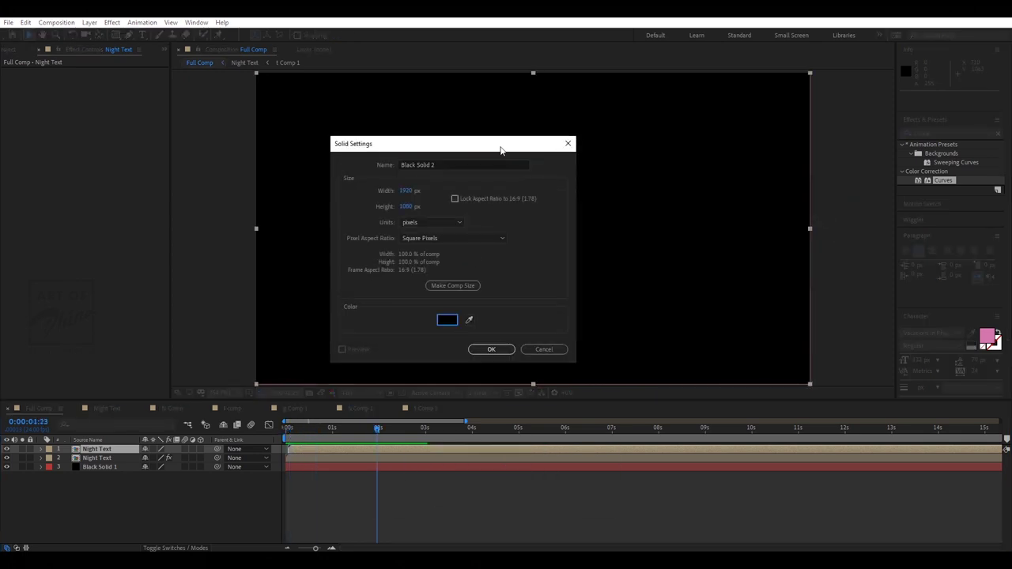
left_click_drag(501, 150, 876, 142)
left_click(818, 315)
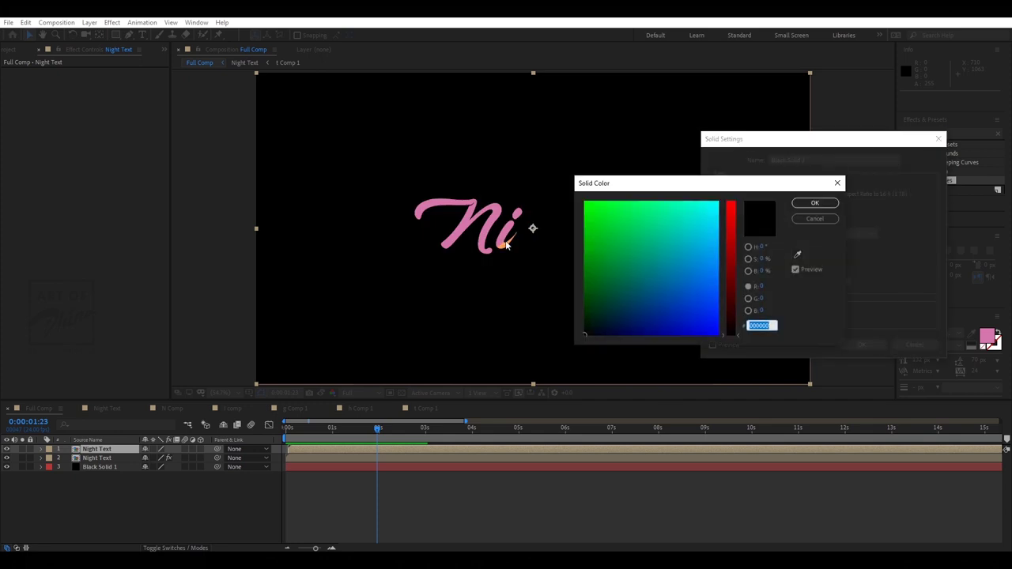
left_click(494, 209)
key("Return")
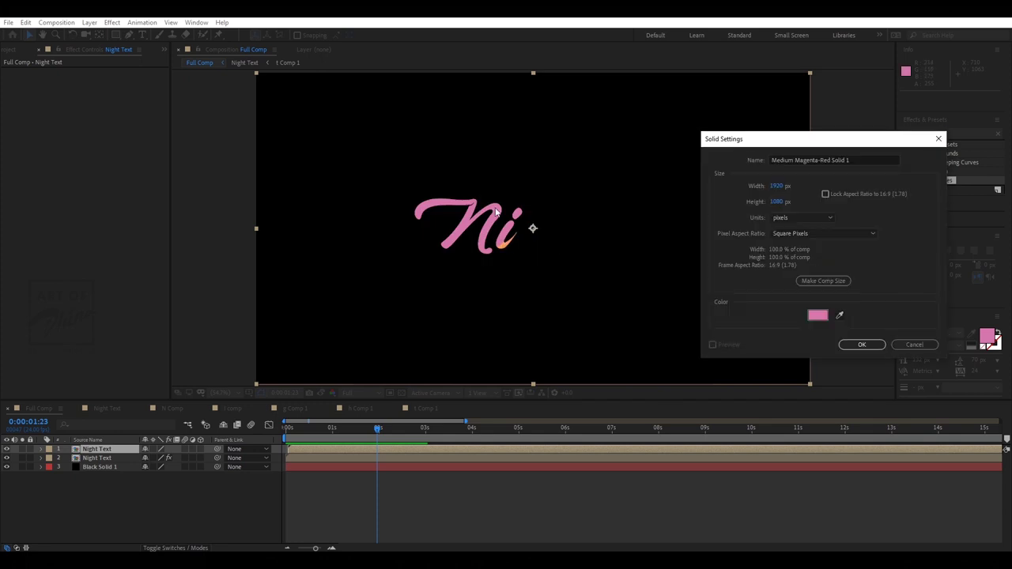
left_click(862, 345)
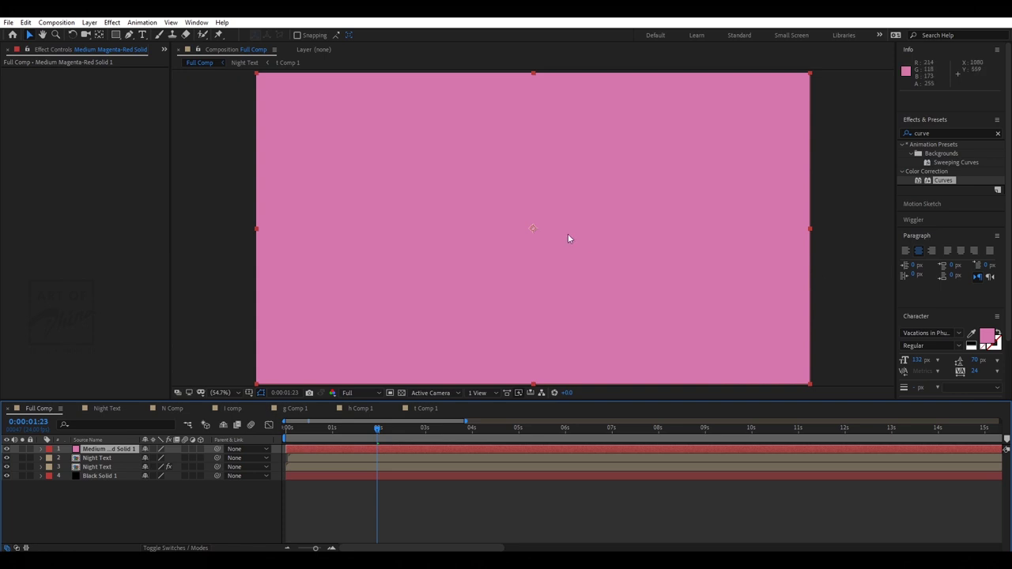
Draw a small rounded mask on the pink solid in the empty area before the lettering.
key("g")
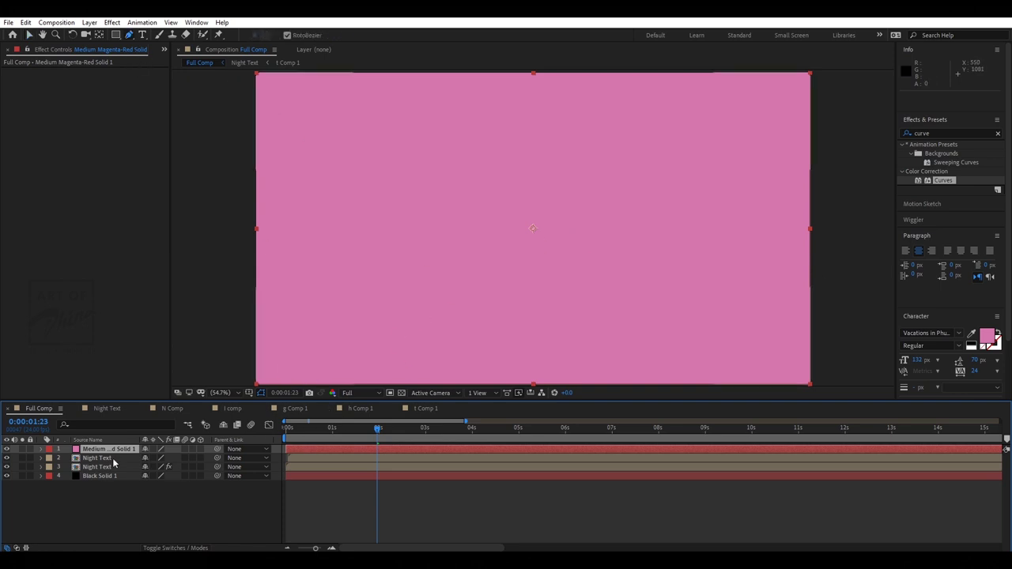
left_click(313, 236)
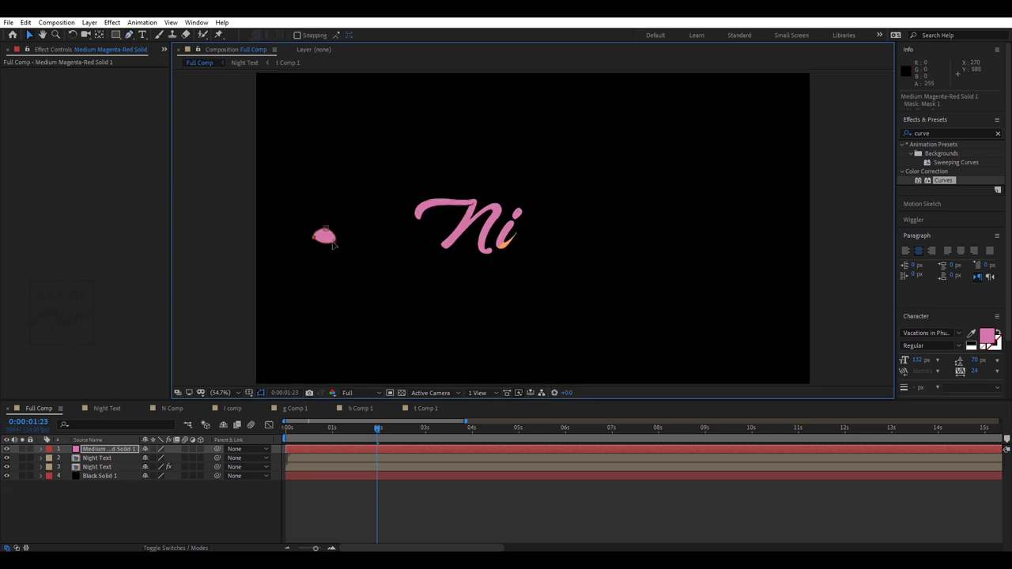
key("slash")
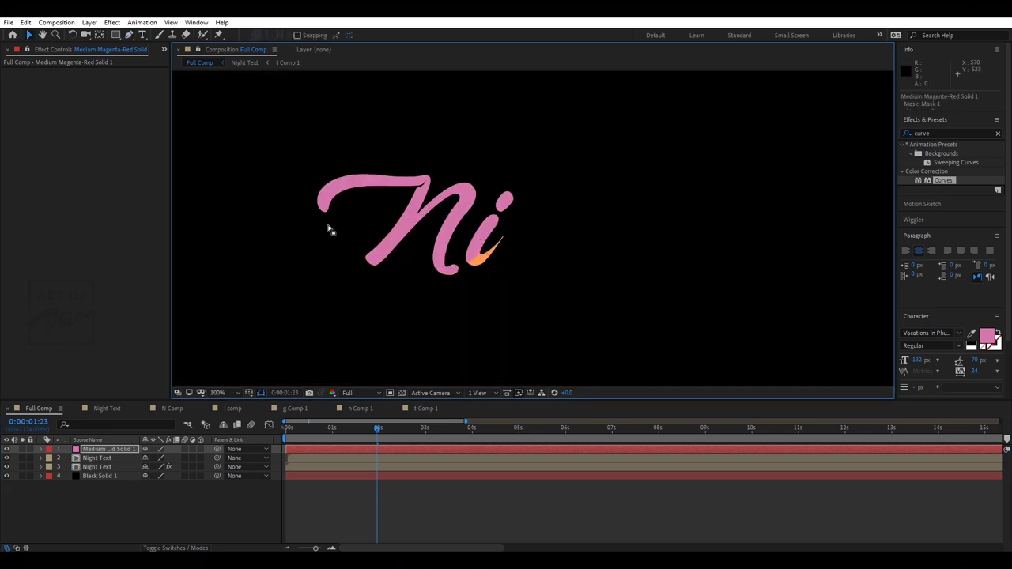
At 0:00:01:05, start keyframing the Mask Path of Mask 1 on the pink solid and check the preceding frame.
left_click_drag(301, 233, 493, 250)
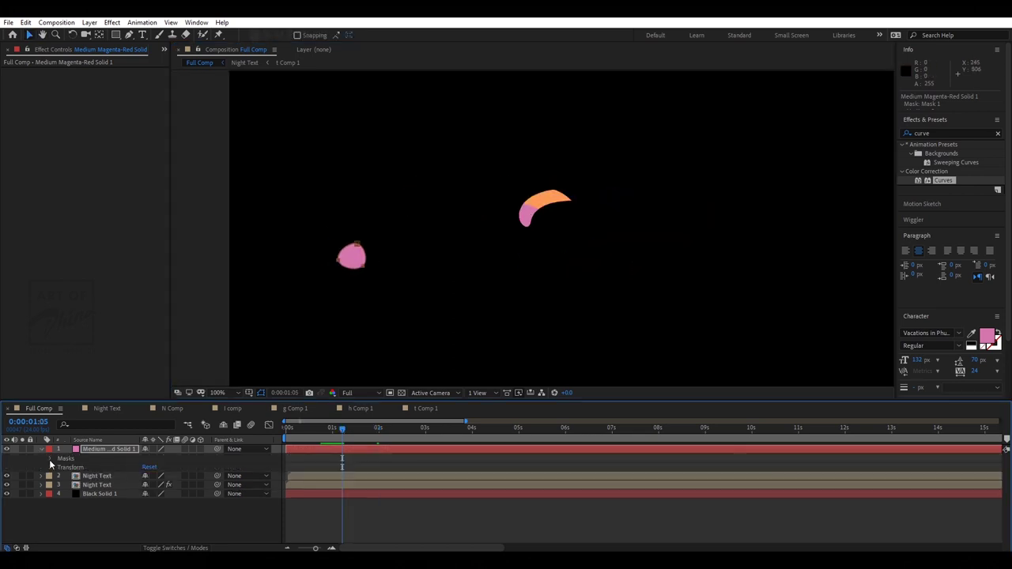
left_click(52, 460)
left_click(58, 466)
left_click(77, 476)
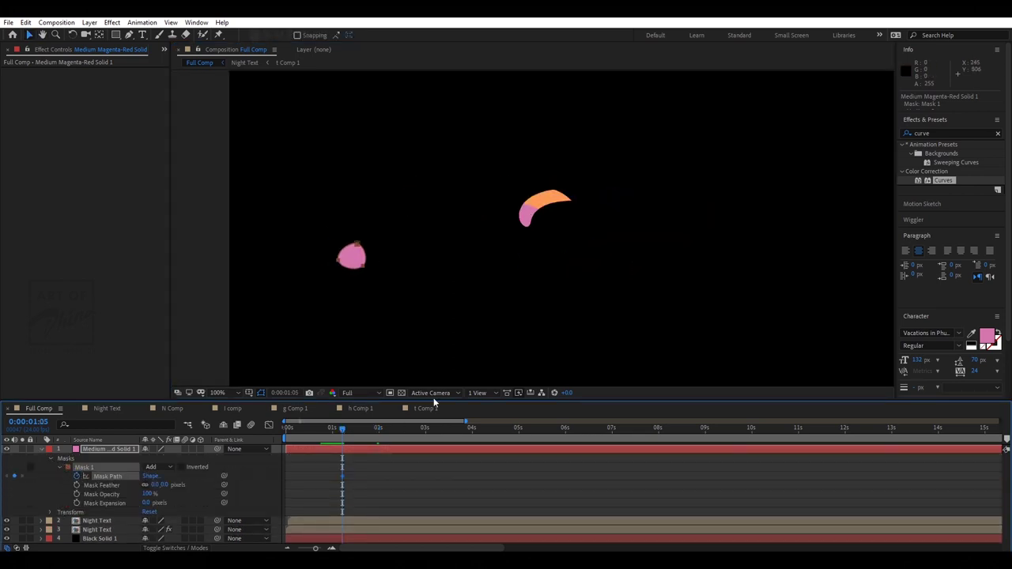
key("Page_Up")
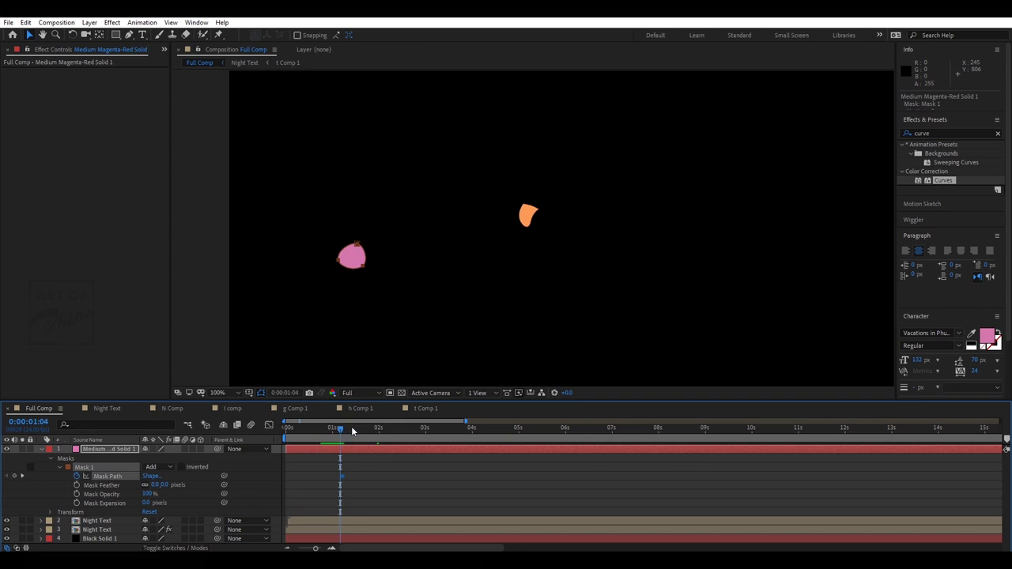
key("Page_Down")
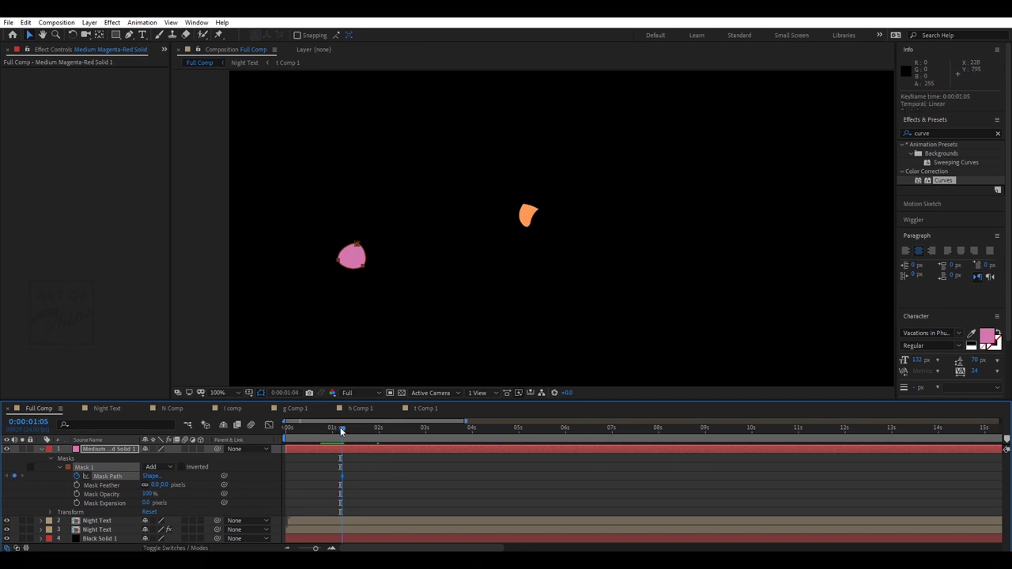
At 0:00:01:05, move the pink mask shape next to the leading tip of the N's opening stroke.
double_click(362, 268)
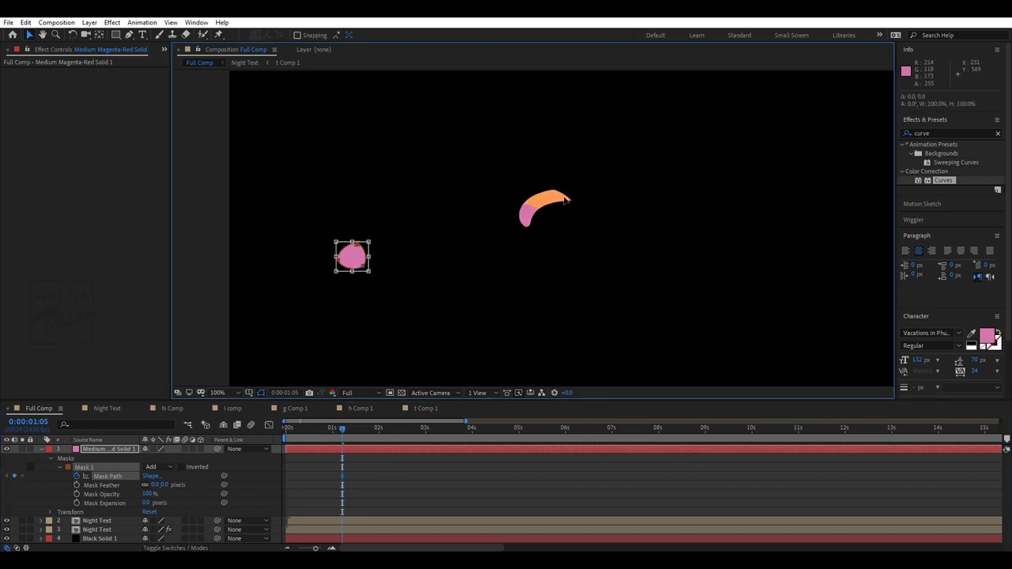
key("ctrl+z")
double_click(360, 253)
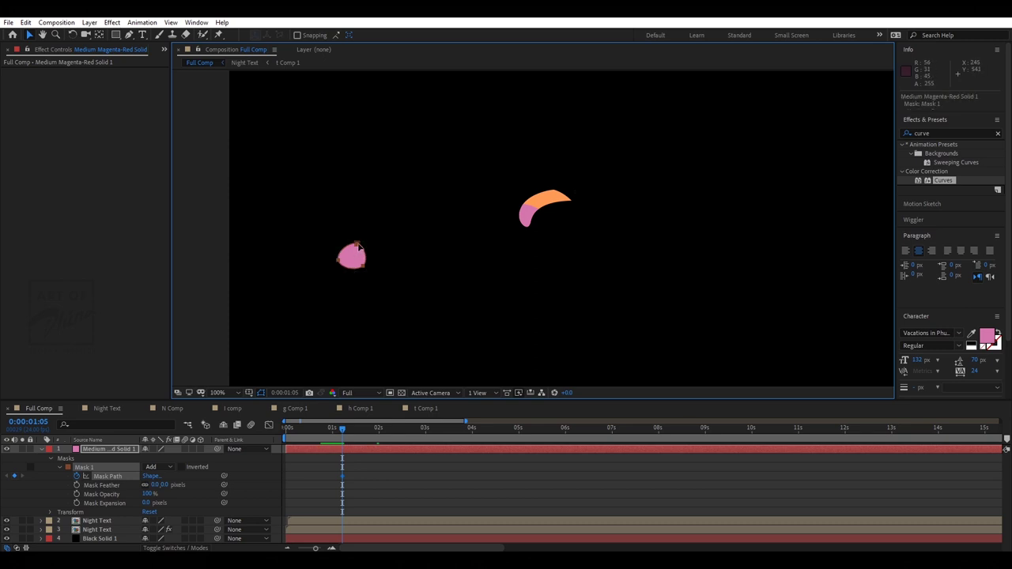
left_click_drag(357, 248, 492, 232)
key("space")
At 0:00:01:01, move the mask shape outside the composition's left edge and compare it with 0:00:01:05.
left_click_drag(342, 439, 334, 437)
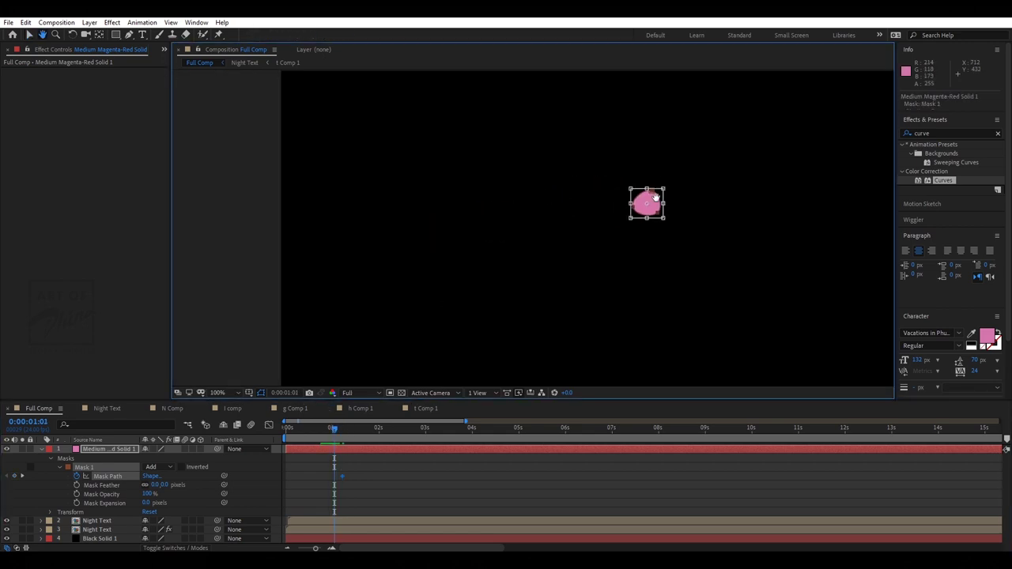
left_click_drag(650, 204, 221, 234)
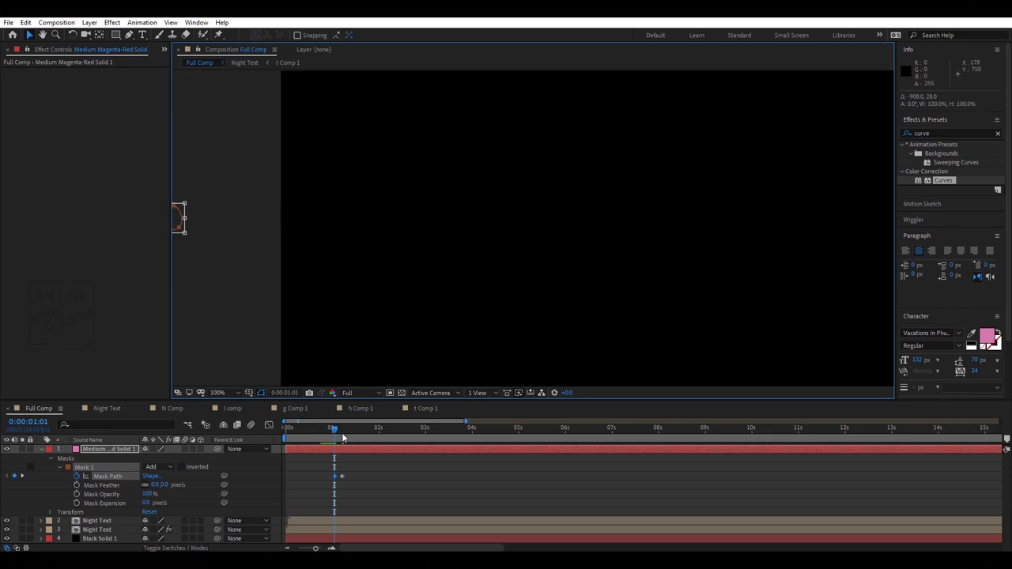
left_click_drag(342, 438, 344, 431)
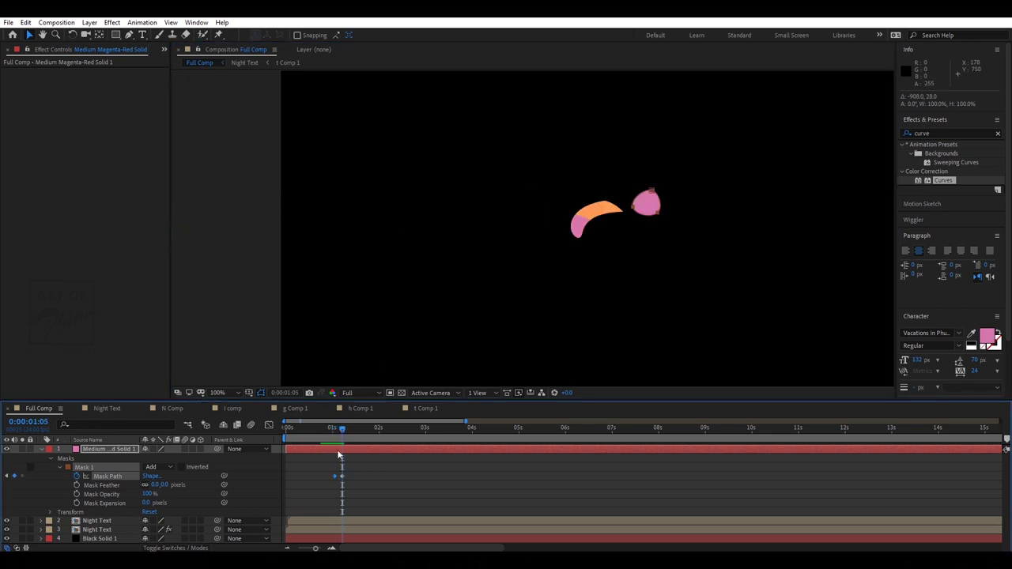
Retime the two Mask Path keyframes to 0:00:01:02 and 0:00:01:03.
scroll(327, 472, "up", 2)
left_click(381, 476)
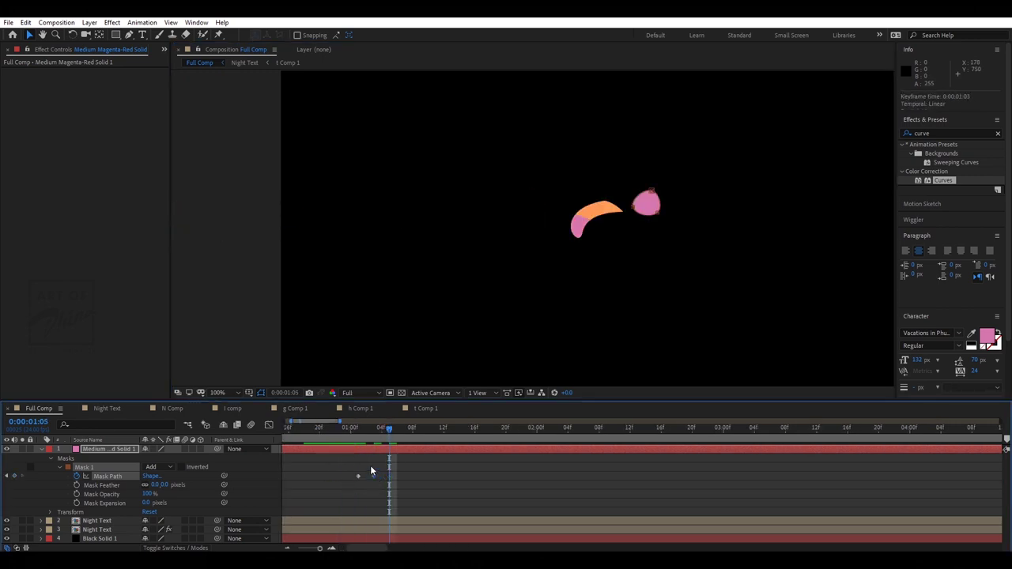
left_click(360, 430)
left_click_drag(358, 477, 366, 476)
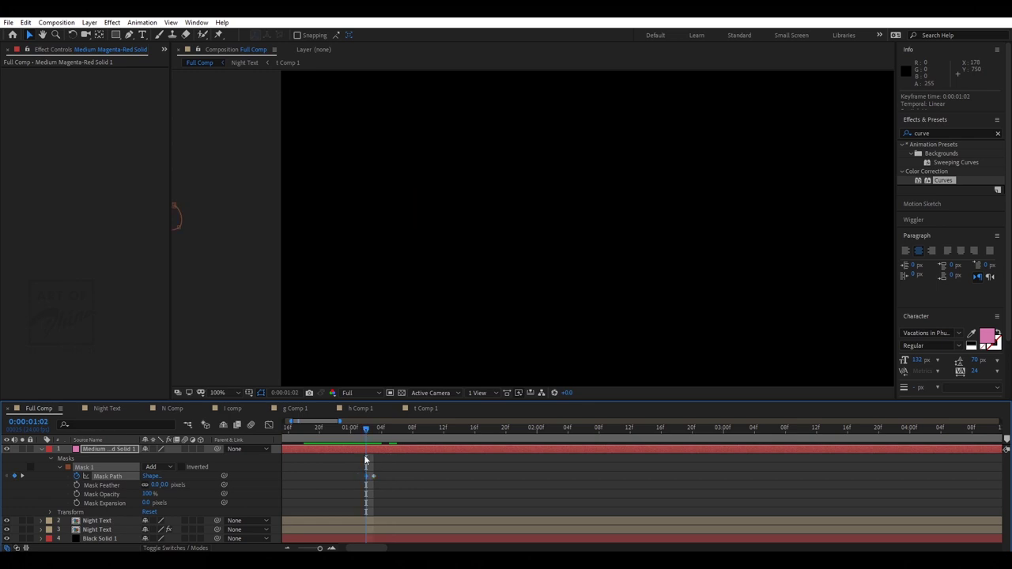
At 0:00:01:08, shrink the pink mask shape to about 60% and move it up beyond the tip of the N's opening stroke.
left_click(375, 429)
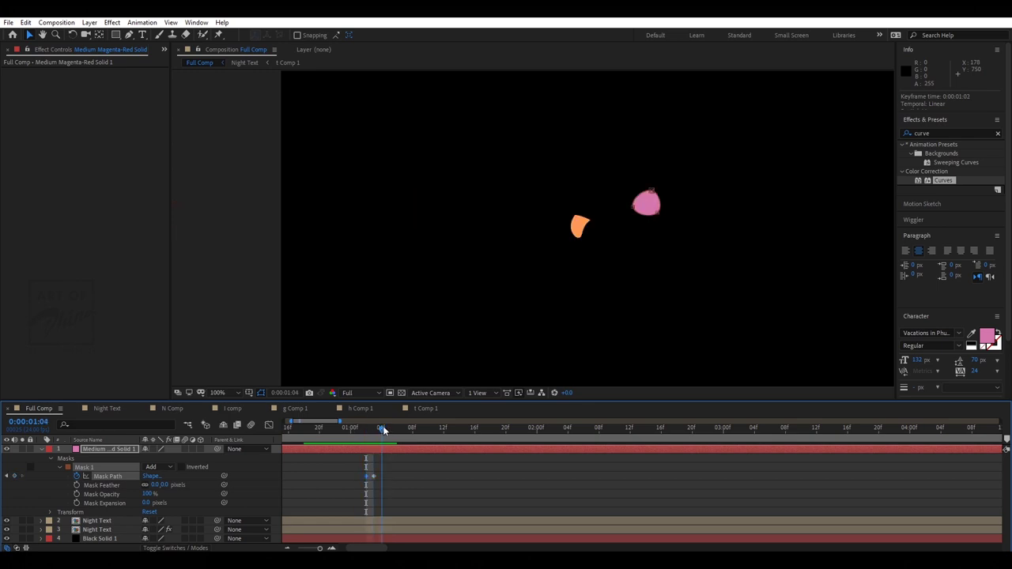
left_click_drag(383, 425, 405, 429)
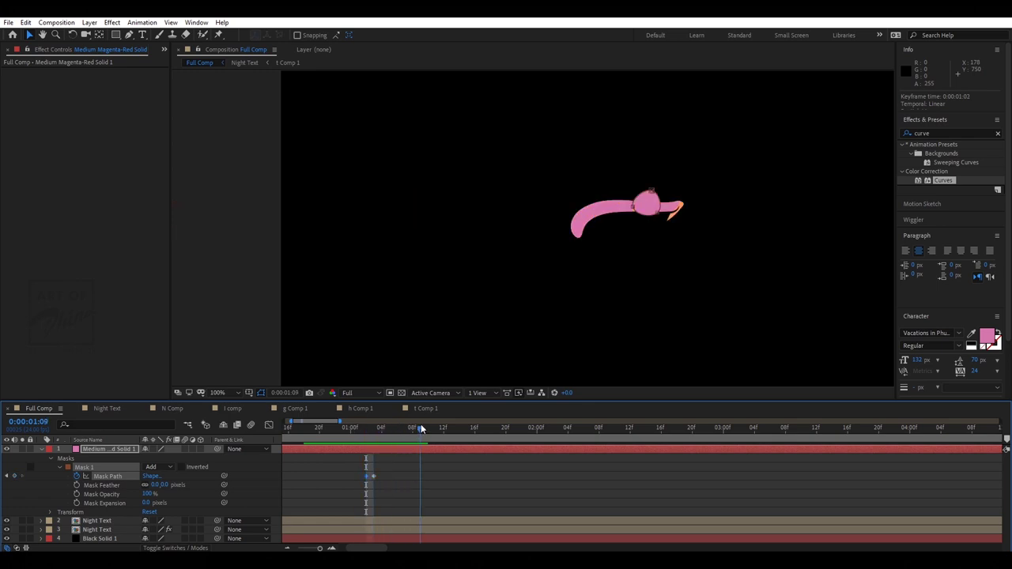
left_click_drag(421, 428, 417, 429)
double_click(663, 218)
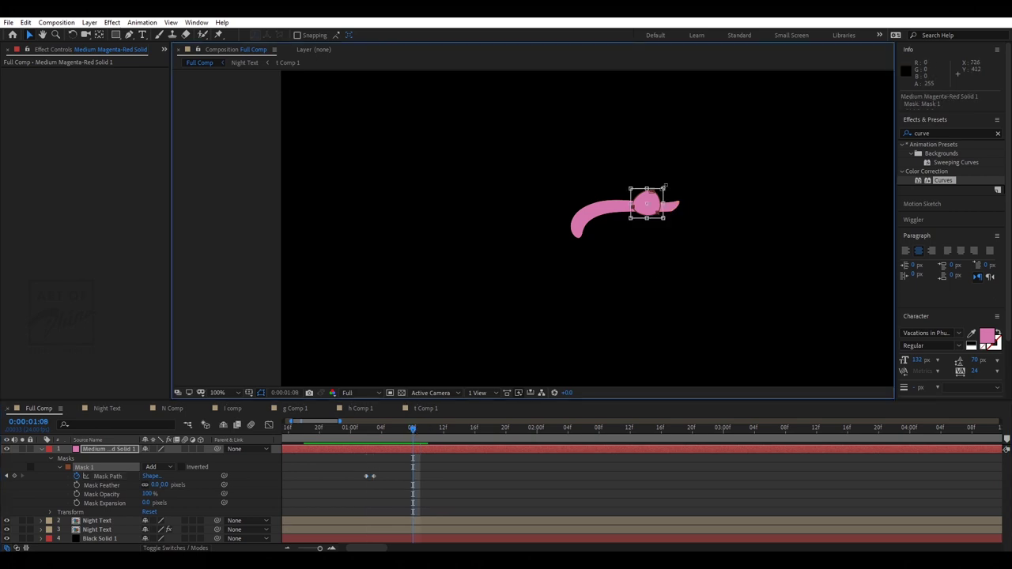
left_click_drag(664, 187, 653, 194)
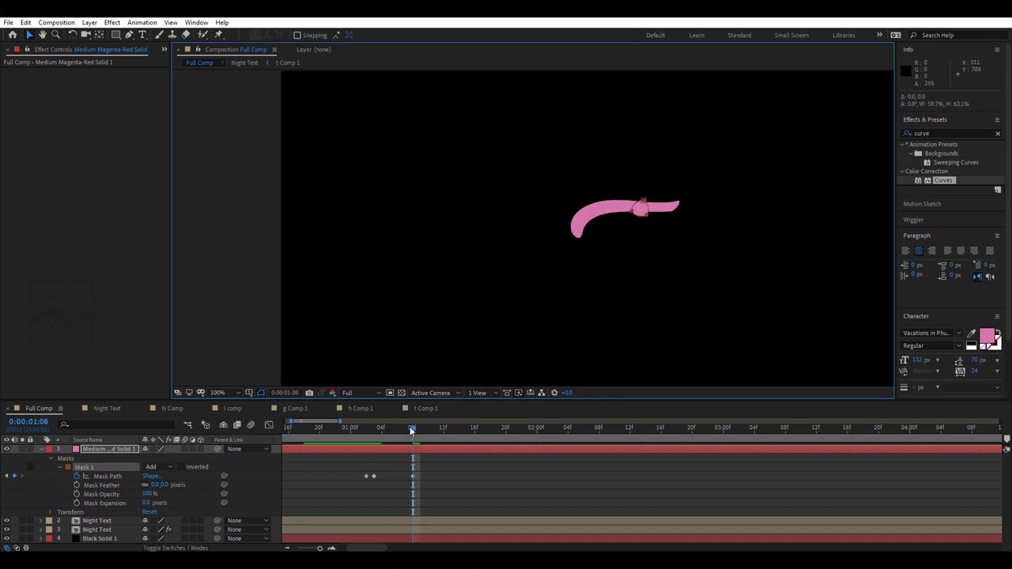
mouse_move(409, 426)
left_mouse_down()
mouse_move(397, 433)
mouse_move(412, 428)
left_mouse_up()
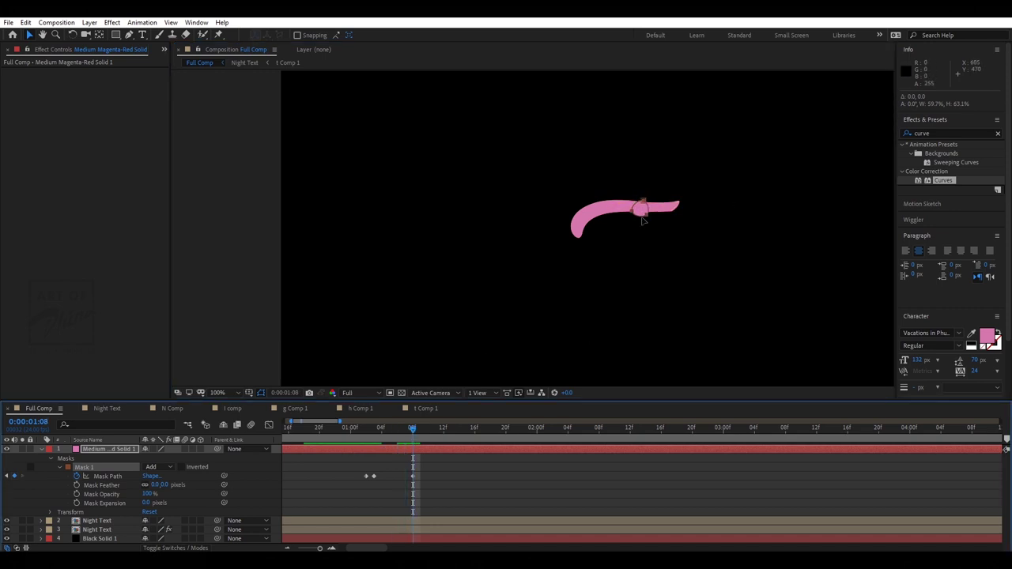
left_click_drag(643, 222, 715, 193)
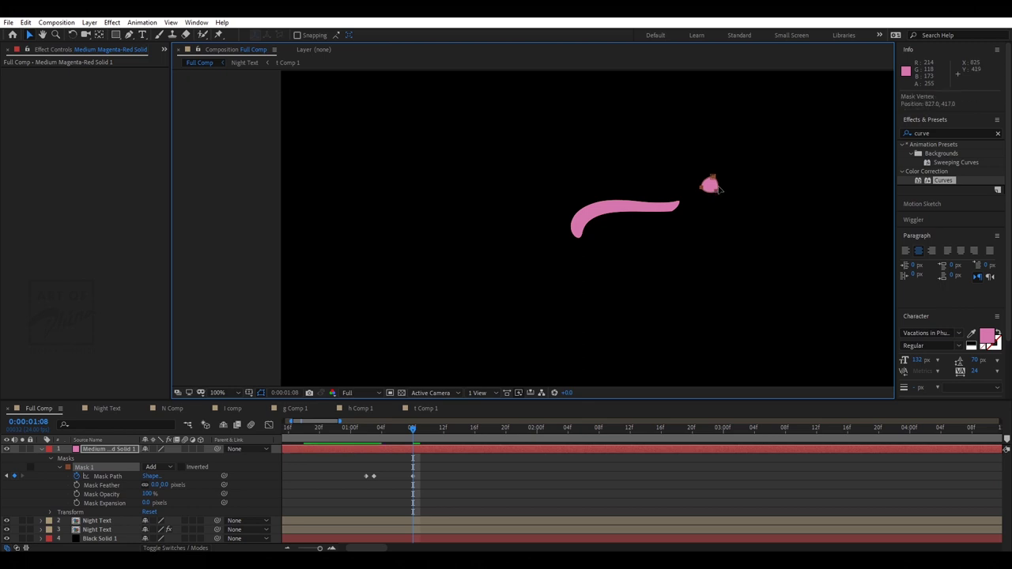
At 0:00:01:06, move the mask shape onto the N's opening stroke, and at 0:00:01:07 place it on the stroke's tip.
key("Page_Up")
key("Page_Up")
double_click(685, 190)
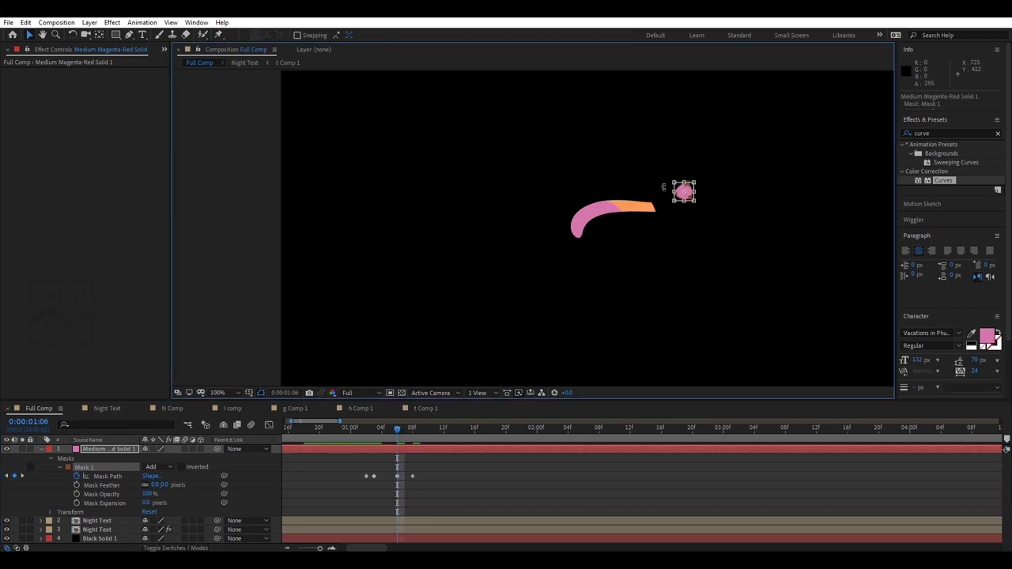
left_click_drag(686, 193, 612, 210)
left_click_drag(400, 432, 406, 431)
double_click(663, 195)
left_click_drag(662, 194, 678, 207)
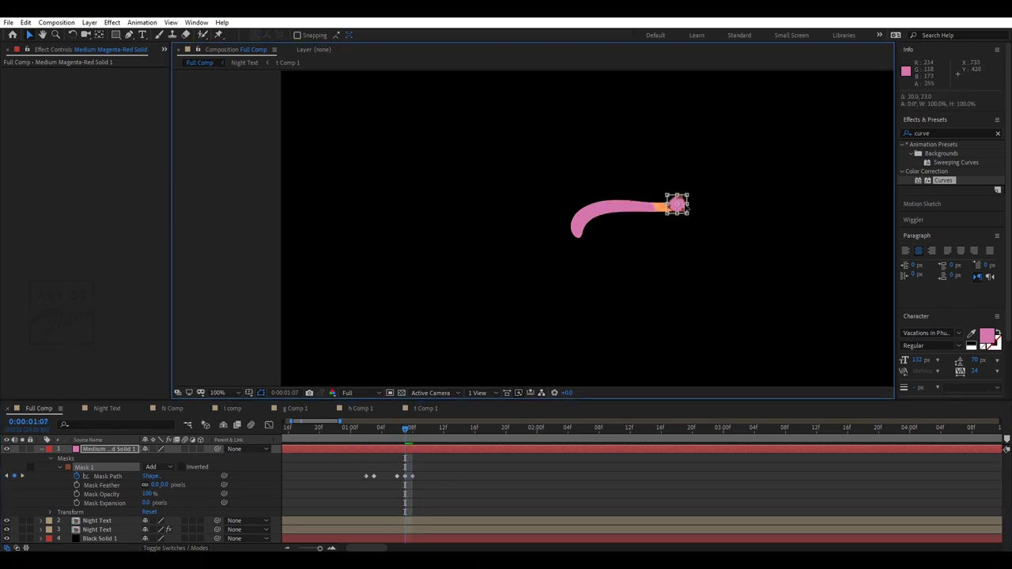
Move the mask shape above the N's first corner and set that Mask Path keyframe to 0:00:01:09.
scroll(684, 213, "up", 1)
left_click_drag(404, 432, 427, 432)
double_click(594, 141)
left_click_drag(593, 134, 551, 121)
left_click_drag(427, 476, 421, 476)
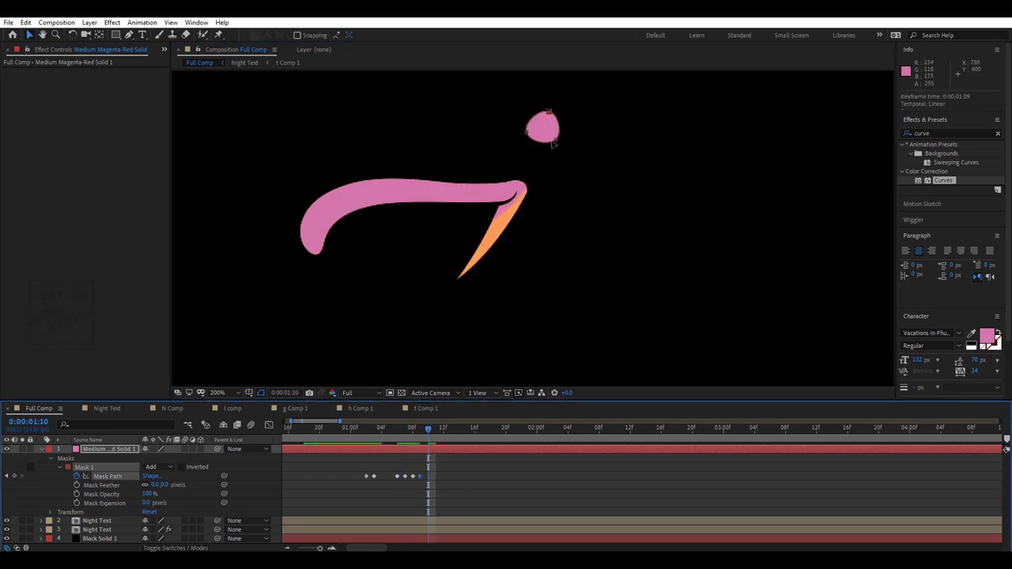
Keyframe the mask shape down ahead of the N's diagonal stroke at 0:00:01:10 and below its lower end at 0:00:01:12.
double_click(552, 136)
left_click_drag(547, 132, 435, 366)
mouse_move(431, 437)
left_mouse_down()
mouse_move(413, 437)
mouse_move(444, 440)
left_mouse_up()
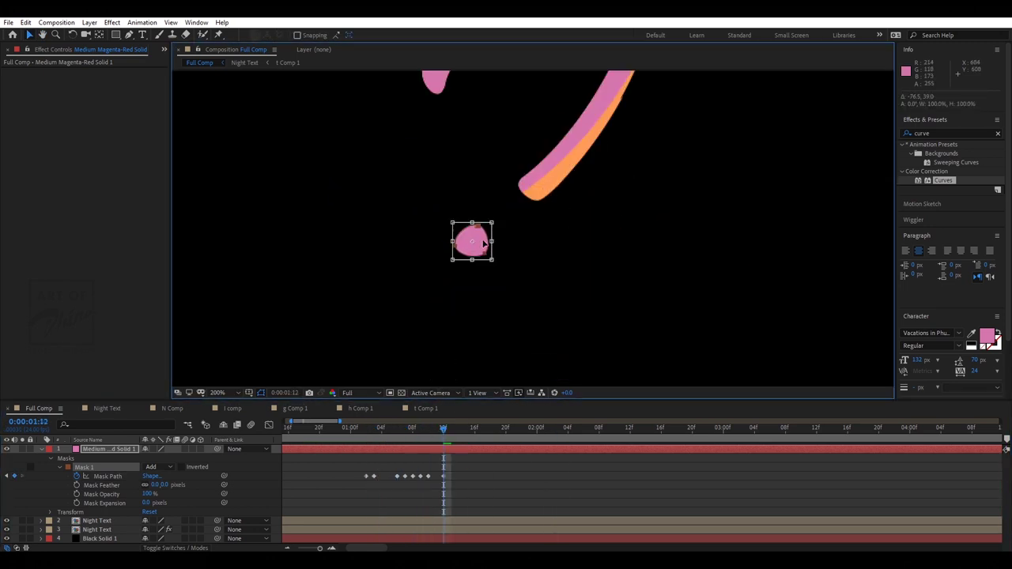
key("space")
scroll(578, 226, "down", 1)
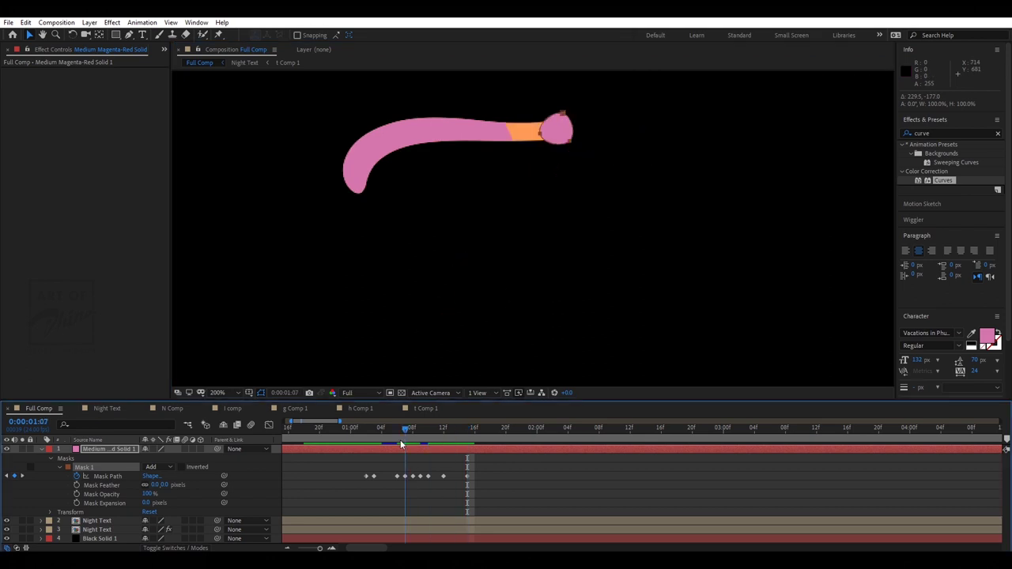
Continue keyframing the mask shape along the N's remaining strokes from 0:00:01:15 to 0:00:01:18.
left_click(428, 429)
left_click_drag(429, 433, 467, 430)
mouse_move(543, 219)
left_mouse_down()
mouse_move(583, 189)
mouse_move(605, 189)
mouse_move(573, 257)
left_mouse_up()
left_click(482, 429)
left_click(490, 429)
At 0:00:01:20, move the mask shape up toward the i's dot, and at 0:00:01:19 place it beside the N's closing foot.
mouse_move(491, 430)
left_mouse_down()
mouse_move(477, 432)
mouse_move(503, 434)
left_mouse_up()
left_click_drag(558, 284, 655, 146)
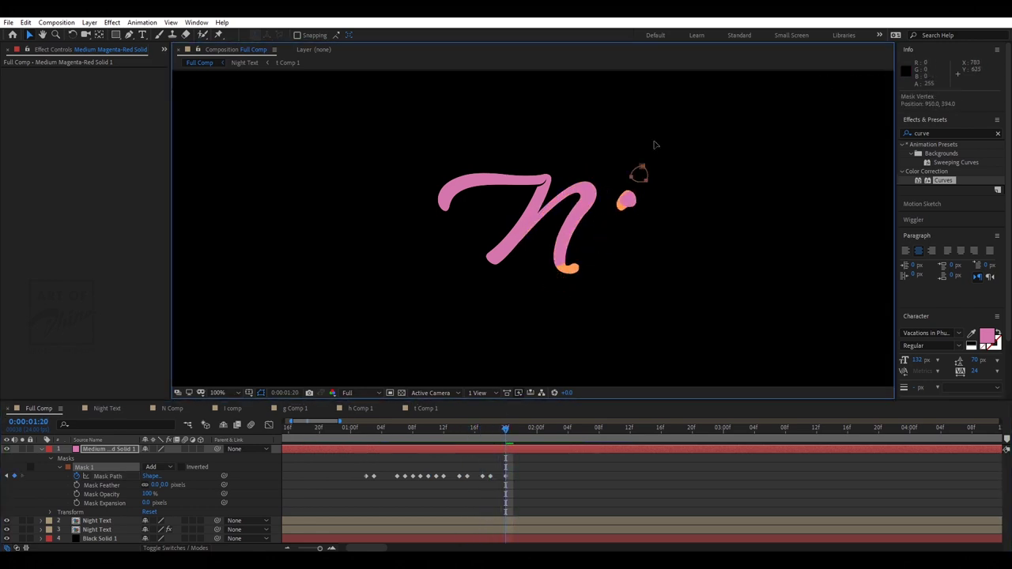
left_click(498, 429)
left_click_drag(605, 214, 589, 256)
Play back the pink shape's motion over the N from the first Mask Path keyframes.
left_click_drag(497, 429, 358, 429)
key("space")
key("space")
scroll(559, 269, "down", 1)
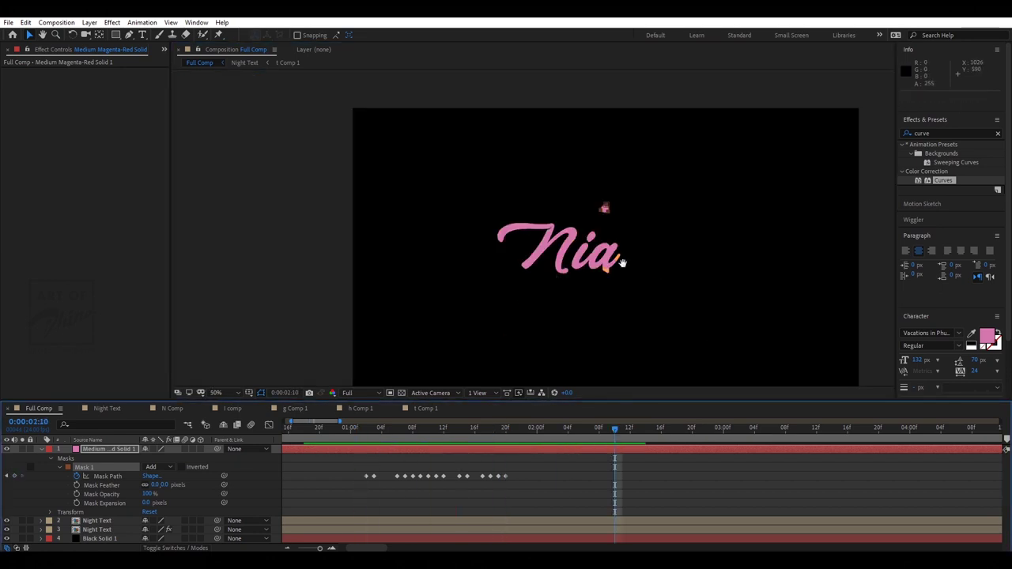
left_click_drag(558, 269, 464, 251)
left_click(366, 430)
key("space")
key("space")
key("period")
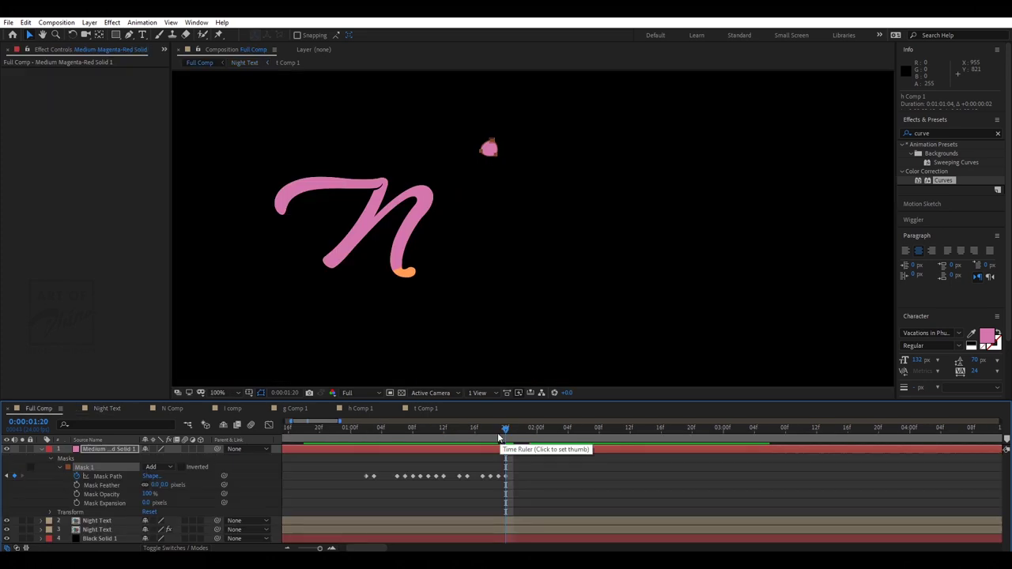
Keyframe the mask shape just below the i's dot and delete the Mask Path keyframe at 0:00:01:20.
left_click_drag(505, 429, 522, 432)
left_click_drag(491, 150, 447, 235)
mouse_move(522, 430)
left_mouse_down()
mouse_move(499, 429)
mouse_move(514, 430)
left_mouse_up()
left_click(507, 477)
key("Delete")
left_click(521, 430)
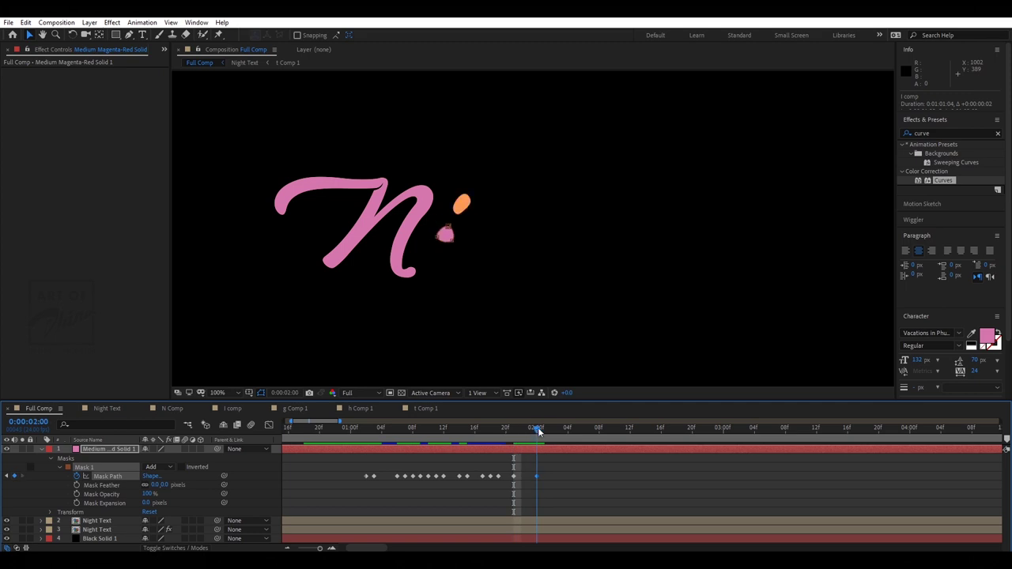
Keyframe the mask shape beneath the i's stem at 0:00:02:02, add another position at 0:00:02:04, and play back.
key("Page_Down")
key("Page_Down")
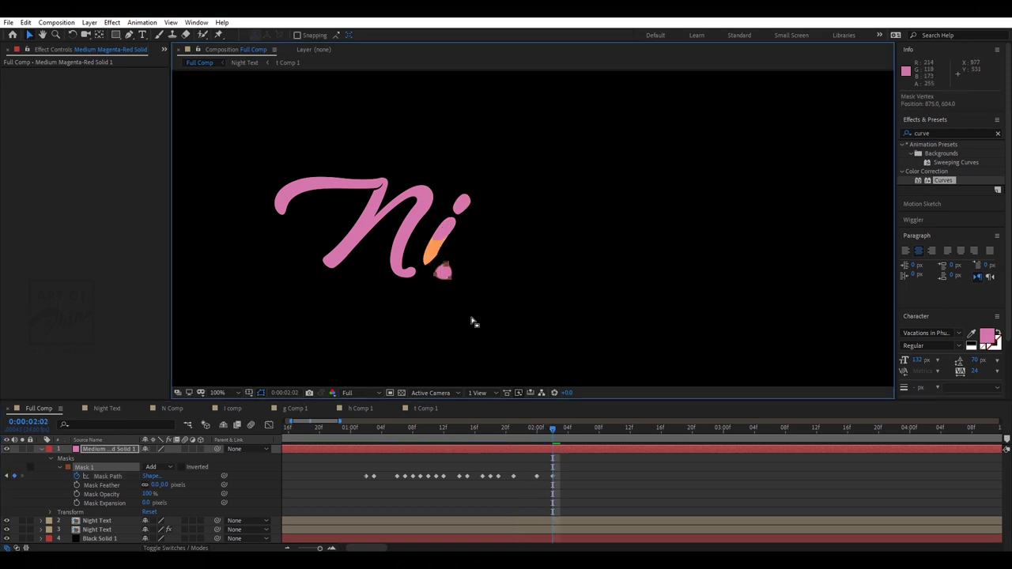
key("Page_Down")
key("Page_Down")
key("space")
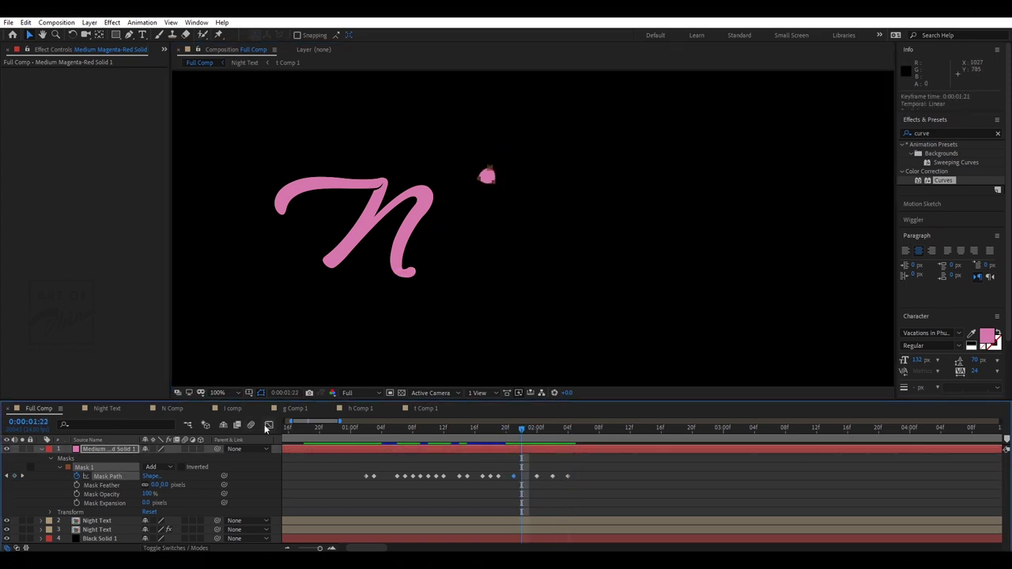
Retime the last four Mask Path keyframes to 0:00:01:22, 0:00:02:01, 0:00:02:03 and 0:00:02:05.
left_click(513, 429)
left_click_drag(513, 429, 539, 431)
left_click_drag(581, 489, 531, 470)
left_click_drag(536, 476, 545, 476)
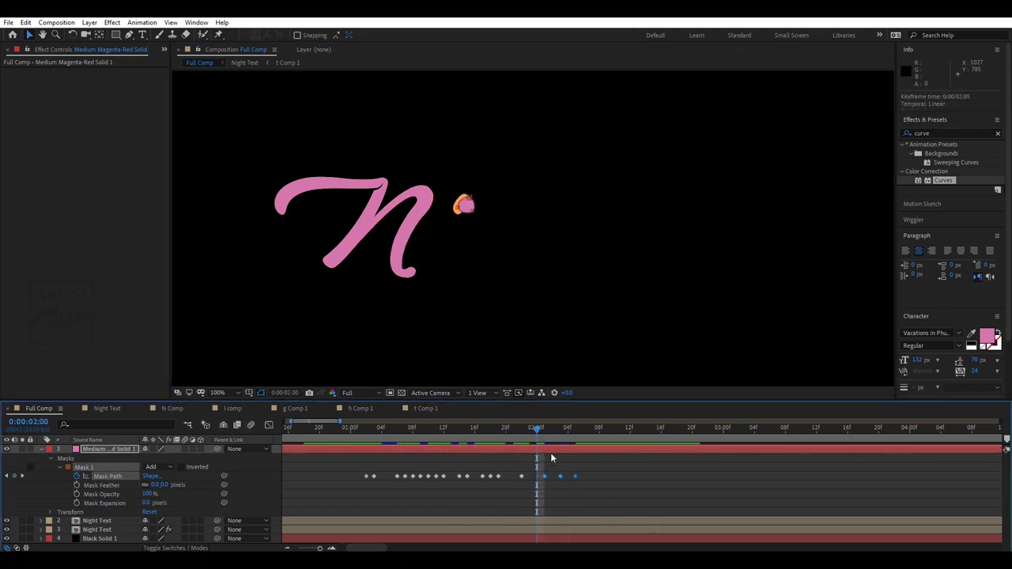
left_click(554, 491)
Ease the Mask Path keyframe at 0:00:01:22, check its speed curve, and play back the motion.
left_click_drag(537, 429, 475, 430)
key("space")
left_click(522, 430)
left_click_drag(529, 491, 518, 469)
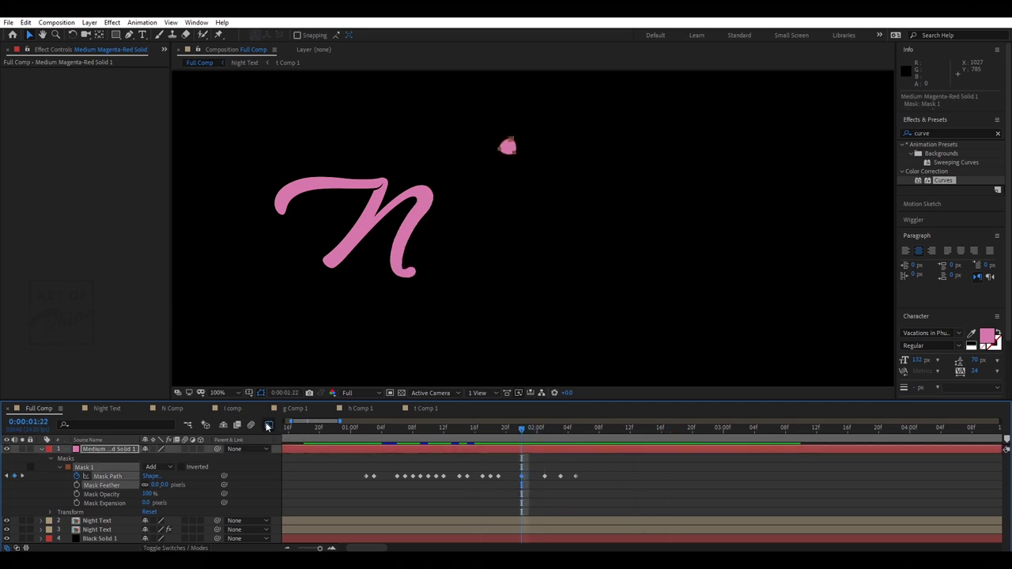
left_click(268, 426)
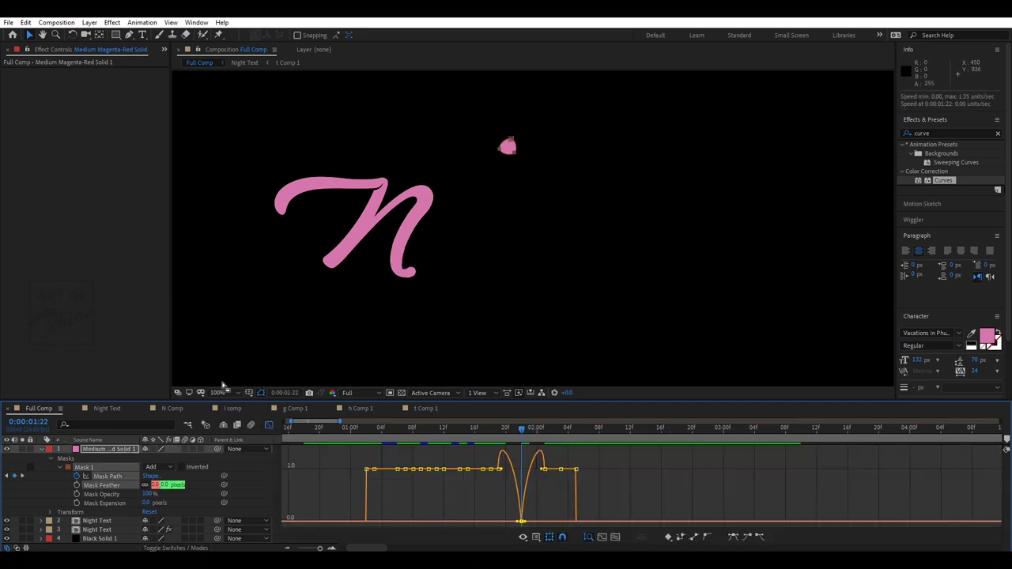
left_click(268, 426)
key("space")
At 0:00:02:01, move the mask shape below the start of the i's stem and check the following frames.
left_click_drag(526, 427, 544, 429)
left_click_drag(445, 231, 428, 254)
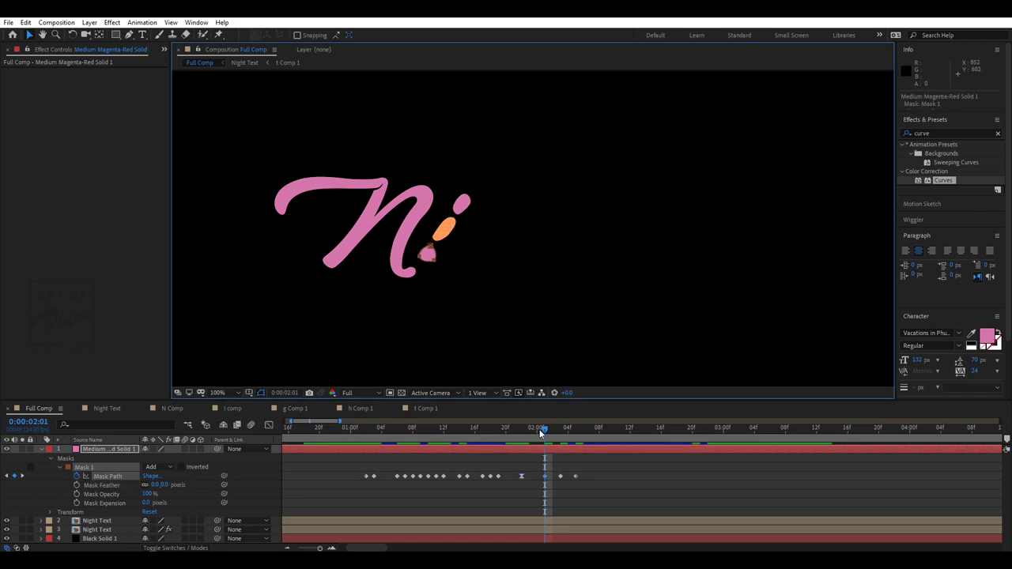
left_click_drag(542, 434, 576, 431)
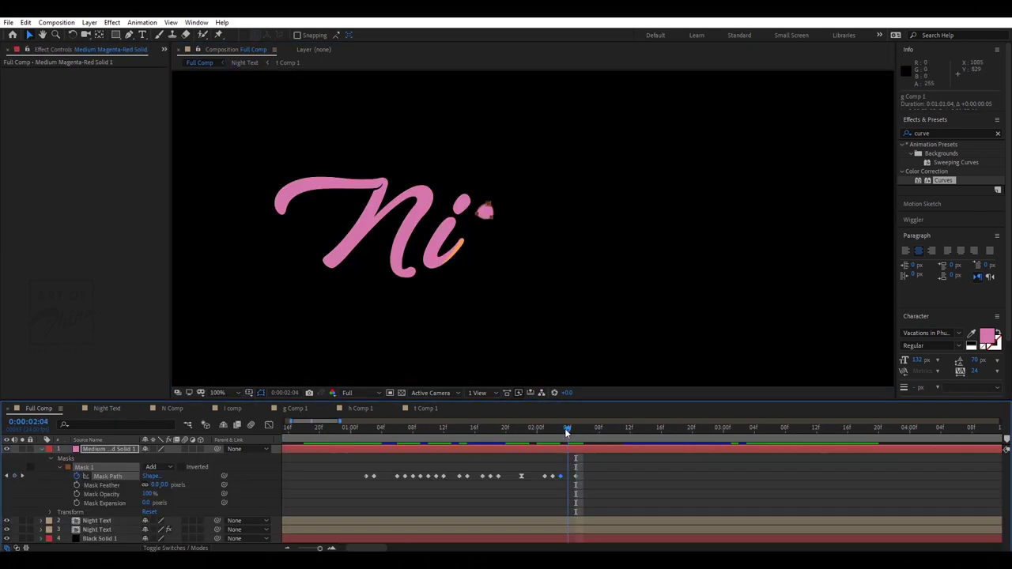
At 0:00:02:09, move the mask shape to the start of the g, and retime the previous keyframe to 0:00:02:06.
left_click_drag(565, 429, 607, 430)
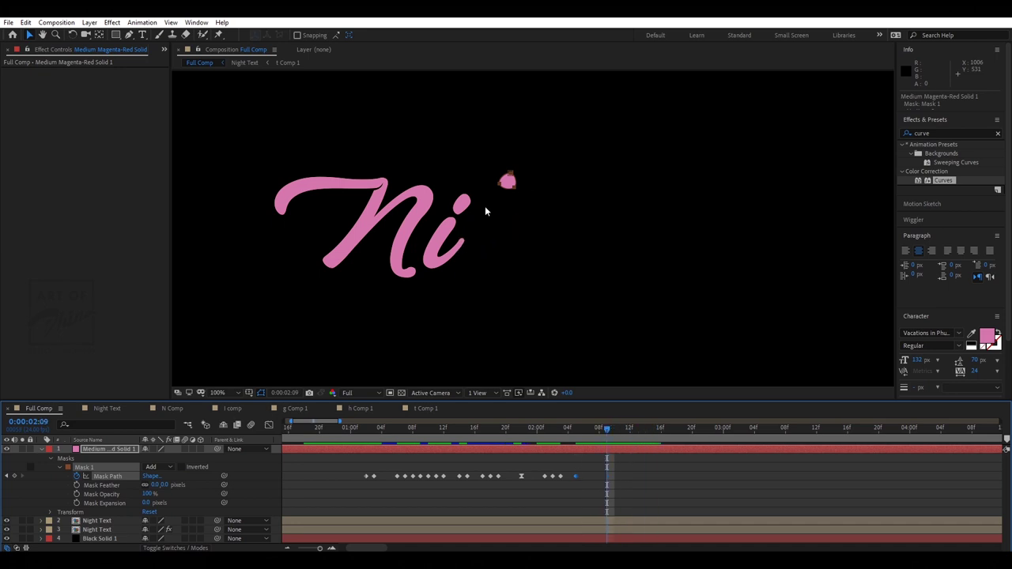
double_click(508, 182)
left_click_drag(508, 182, 483, 226)
left_click_drag(576, 476, 584, 476)
Keyframe the mask shape around the g's bowl, at its right side at 0:00:02:11 and its base at 0:00:02:13.
mouse_move(607, 430)
left_mouse_down()
mouse_move(597, 446)
mouse_move(605, 425)
mouse_move(622, 429)
left_mouse_up()
double_click(485, 227)
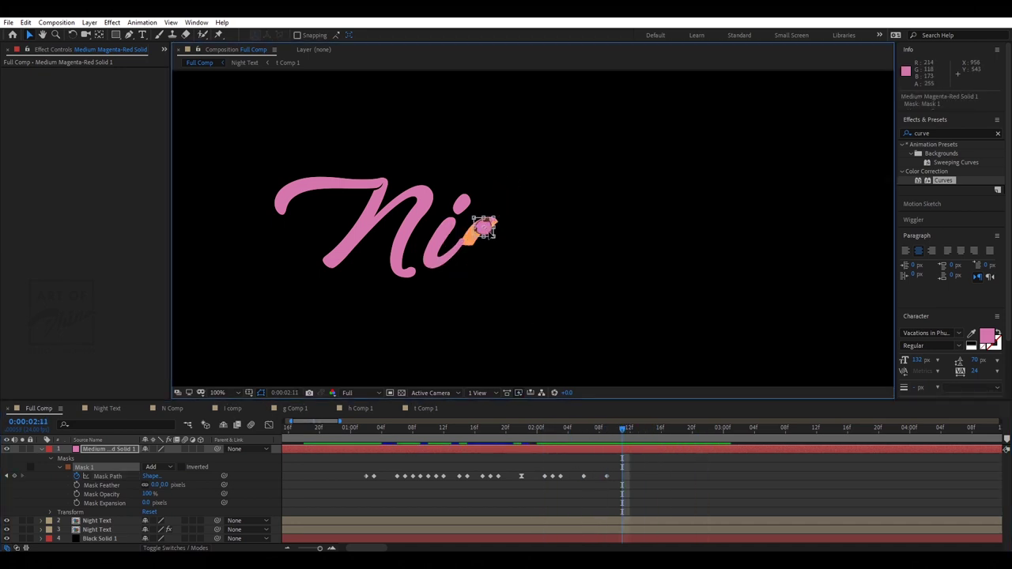
left_click_drag(485, 228, 500, 236)
left_click_drag(622, 430, 638, 435)
left_click_drag(500, 237, 484, 272)
Move the mask shape well below the g and set that Mask Path keyframe to 0:00:02:17.
left_click_drag(638, 430, 653, 431)
left_click_drag(484, 272, 457, 337)
left_click_drag(653, 476, 669, 476)
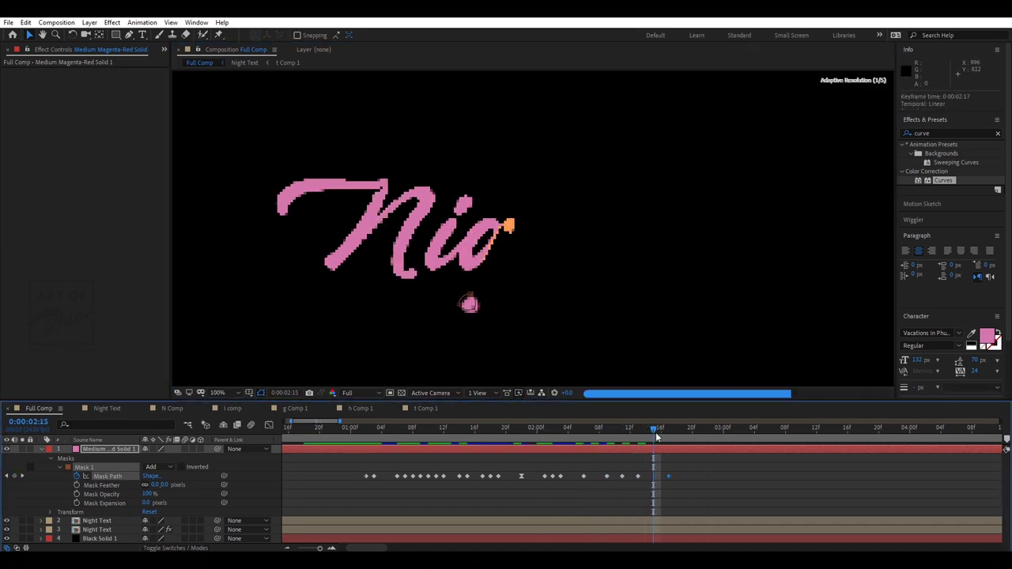
Keyframe the mask shape inside the g's descender loop, retime that keyframe to 0:00:02:19, and play back.
left_click_drag(657, 437, 678, 433)
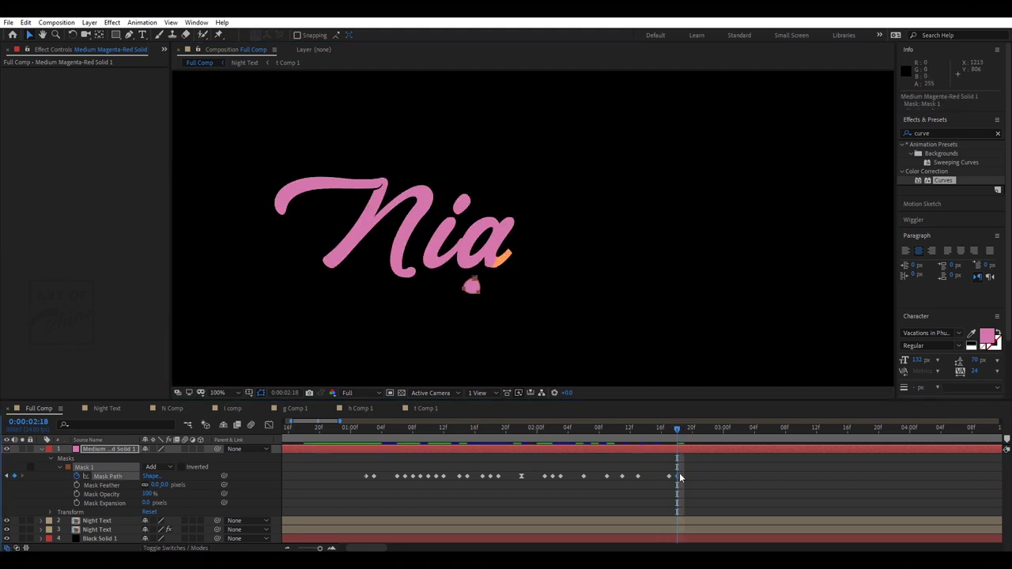
left_click_drag(678, 476, 686, 476)
left_click_drag(679, 429, 560, 431)
key("space")
key("space")
left_click(708, 430)
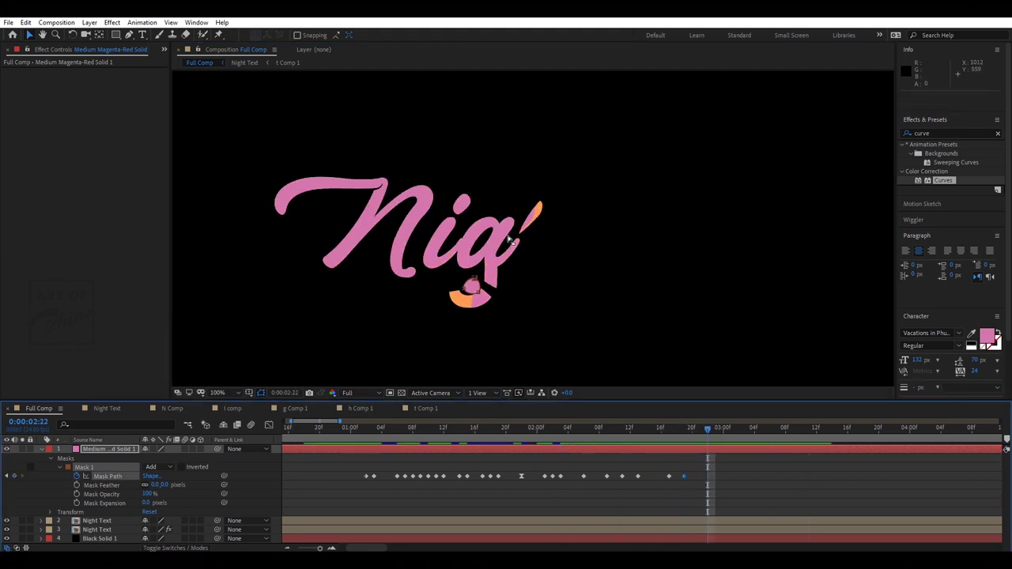
Keyframe the mask shape above the h's tip at 0:00:02:23 and below the h at 0:00:03:05.
left_click_drag(471, 288, 569, 171)
left_click(718, 428)
left_click_drag(575, 182, 526, 285)
left_click_drag(746, 430, 708, 433)
left_click_drag(707, 476, 763, 476)
left_click_drag(710, 434, 740, 433)
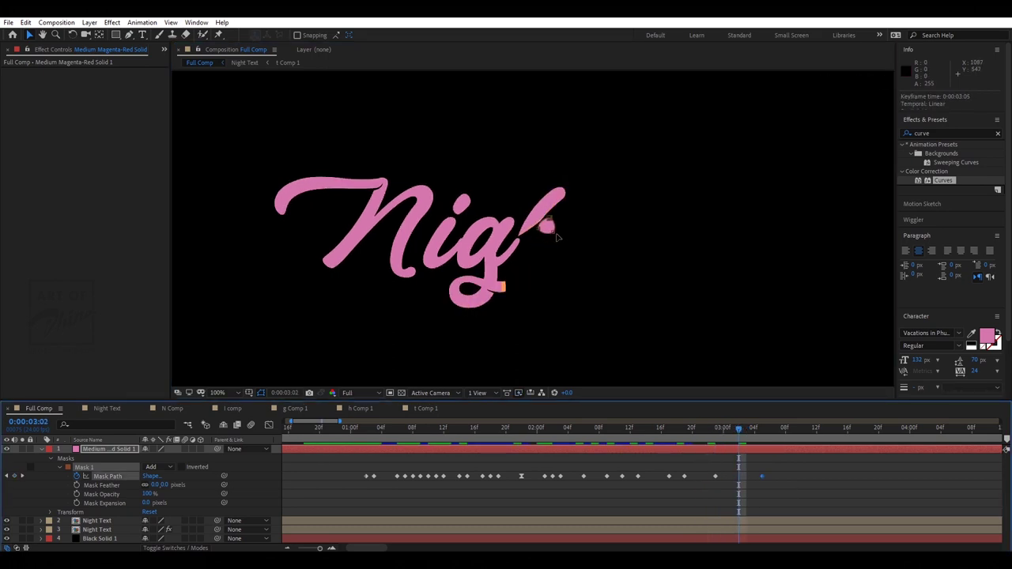
Move the mask shape to the h's lower end at 0:00:03:02 and beside its base at 0:00:03:05, and play back.
left_click_drag(547, 231, 518, 269)
left_click_drag(741, 432, 763, 432)
left_click_drag(525, 283, 557, 266)
left_click(567, 431)
key("space")
key("space")
Ease the keyframe above the h, retime the last three keyframes to 0:00:03:00, 0:00:03:07 and 0:00:03:10, and play back.
left_click_drag(765, 428, 740, 436)
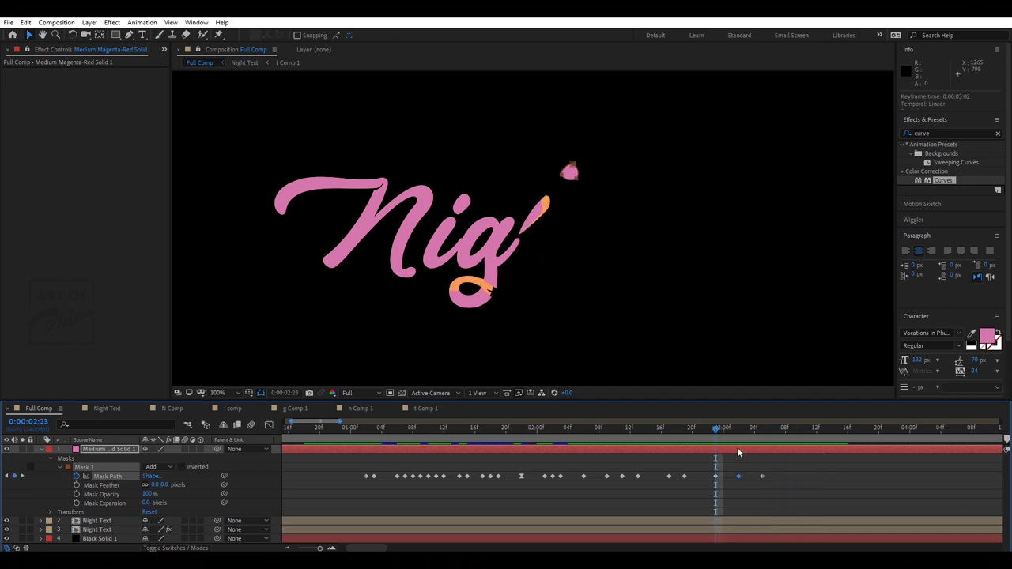
left_click(269, 425)
left_click(268, 425)
left_click_drag(716, 476, 803, 485)
left_click(663, 430)
key("space")
key("space")
scroll(522, 485, "down", 3)
Move the mask shape farther from the h's base and set its Mask Path keyframe to 0:00:03:10.
left_click(469, 431)
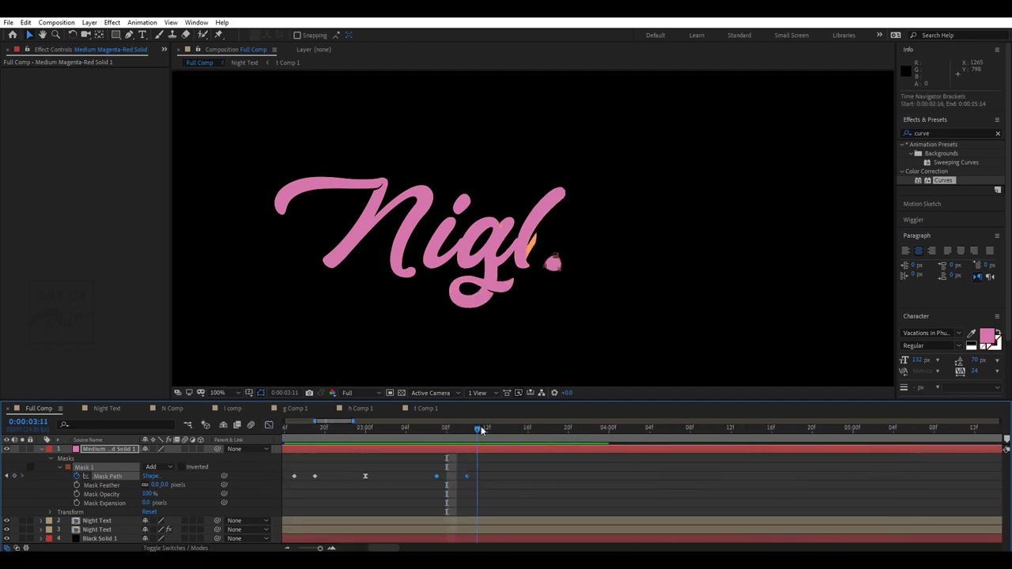
left_click_drag(467, 476, 477, 477)
left_click_drag(553, 266, 567, 267)
mouse_move(478, 431)
left_mouse_down()
mouse_move(483, 439)
mouse_move(468, 435)
left_mouse_up()
left_click_drag(476, 476, 467, 476)
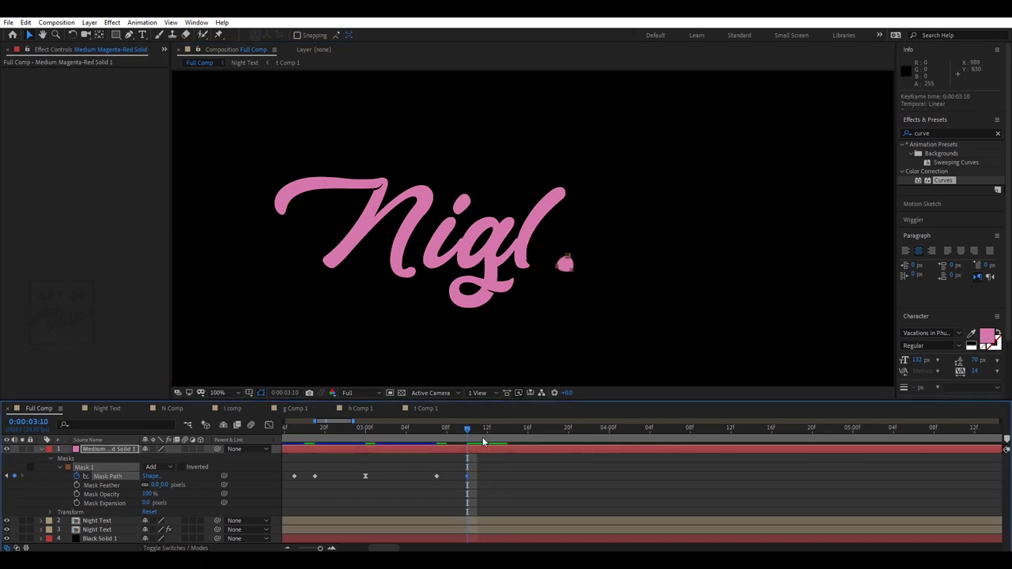
Keyframe the mask shape around the h's arch frame by frame from 0:00:03:11 to 0:00:03:15.
left_click(488, 433)
left_click_drag(568, 269, 535, 248)
left_click(478, 431)
left_click(498, 432)
mouse_move(584, 226)
left_mouse_down()
mouse_move(558, 277)
mouse_move(596, 230)
left_mouse_up()
left_click(518, 432)
Keyframe the mask shape above the t at 0:00:03:20 and out beyond the t at 0:00:04:00.
left_click_drag(398, 431, 568, 432)
left_click_drag(598, 228, 646, 159)
left_click_drag(529, 434, 612, 431)
left_click_drag(642, 160, 741, 220)
Continue keyframing the mask shape around the t up to 0:00:04:11, and at 0:00:04:12 move it outside the composition's left edge.
left_click(630, 432)
key("Page_Down")
key("Page_Down")
key("Page_Down")
key("Page_Down")
left_click(741, 431)
left_click(670, 476)
double_click(771, 200)
left_click(731, 433)
double_click(760, 204)
scroll(755, 198, "down", 1)
left_click_drag(757, 202, 325, 269)
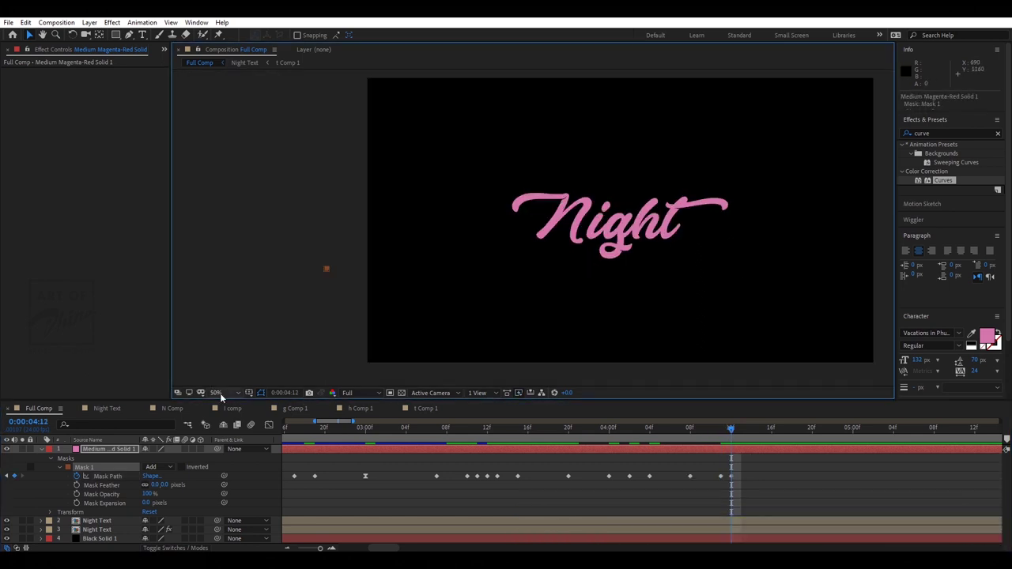
Trim Full Comp to its work area and play back the fitted composition from 0:00:00:00.
left_click(221, 393)
left_click(240, 207)
left_click_drag(353, 422, 402, 450)
right_click(385, 438)
left_click(419, 469)
left_click_drag(301, 428, 265, 430)
key("space")
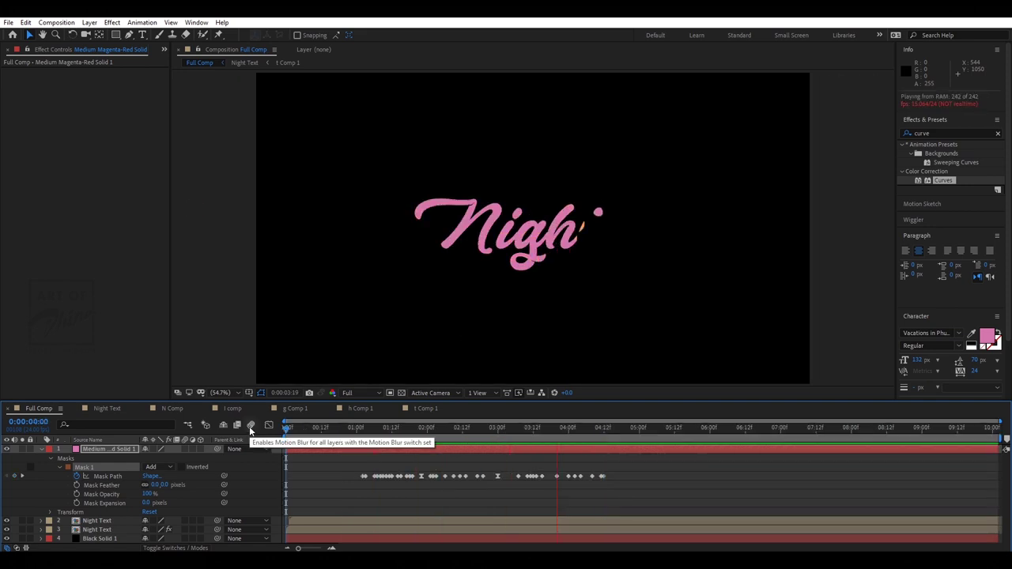
Reposition the mask shape around the g's bowl at the 0:00:02:11 and 0:00:02:13 keyframes.
left_click_drag(343, 428, 459, 427)
scroll(534, 245, "up", 3)
double_click(584, 160)
scroll(460, 463, "up", 2)
left_click_drag(580, 145, 472, 246)
left_click_drag(472, 430, 495, 433)
double_click(517, 295)
left_click_drag(514, 281, 592, 88)
left_click_drag(506, 431, 495, 431)
Play back the shape's motion over the g and the full animation from 0:00:00:00.
scroll(534, 245, "down", 3)
key("space")
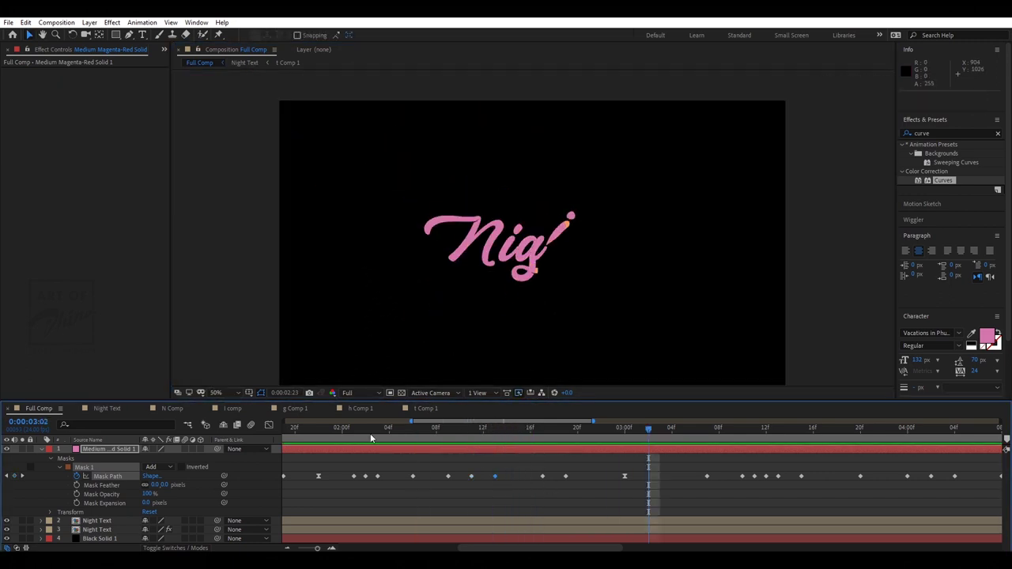
left_click(370, 434)
key("space")
scroll(437, 446, "down", 3)
left_click(285, 432)
key("space")
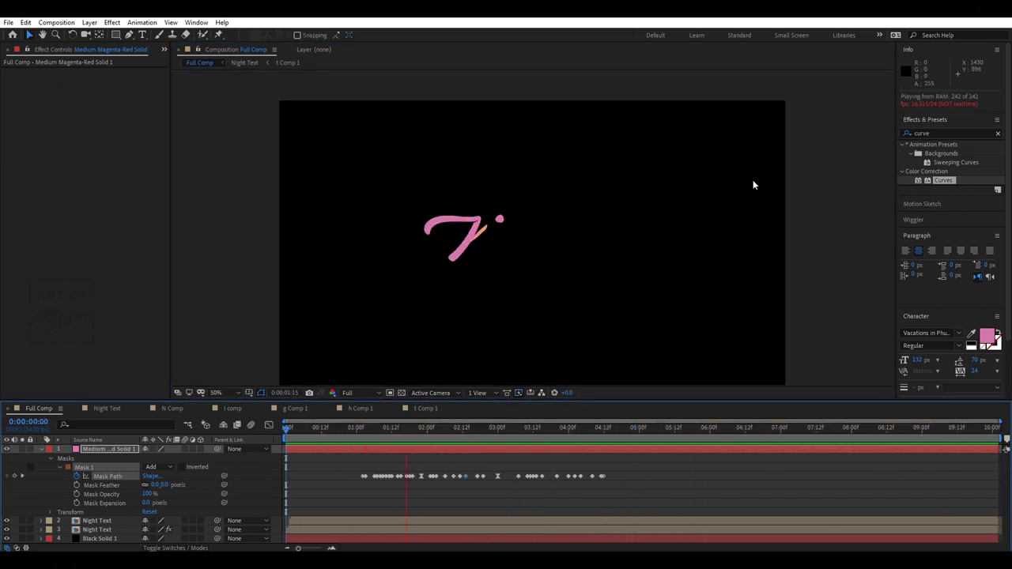
Shift the mask path keyframes over the end of the t one frame earlier, starting at 0:00:04:02, and play back from 0:00:03:16.
left_click_drag(596, 427, 585, 427)
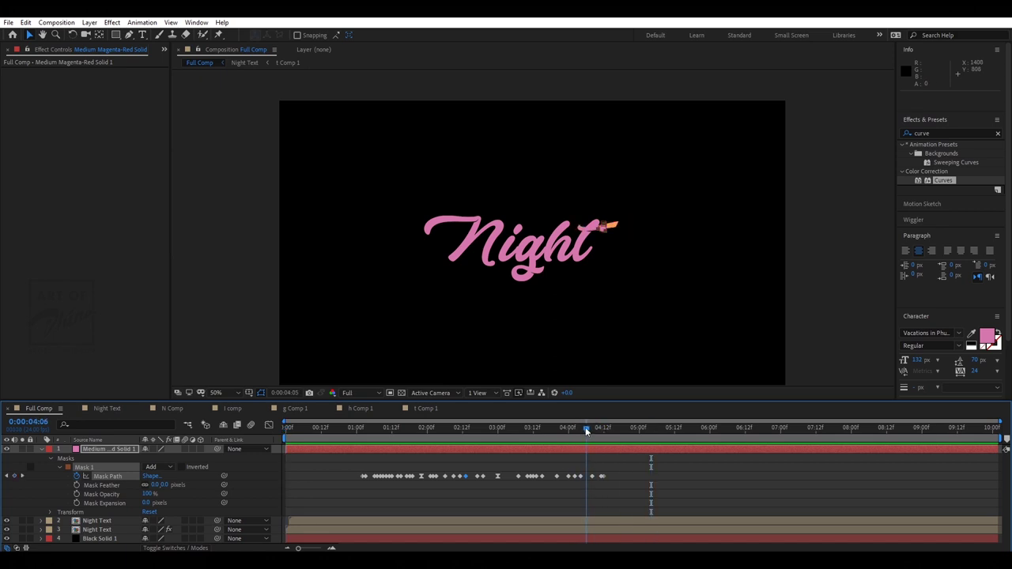
key("equal")
key("equal")
key("equal")
left_click_drag(711, 455, 555, 476)
left_click_drag(511, 433, 559, 432)
left_click_drag(560, 476, 548, 476)
left_click_drag(540, 431, 608, 432)
left_click_drag(669, 225, 596, 281)
left_click(641, 432)
left_click(433, 431)
key("space")
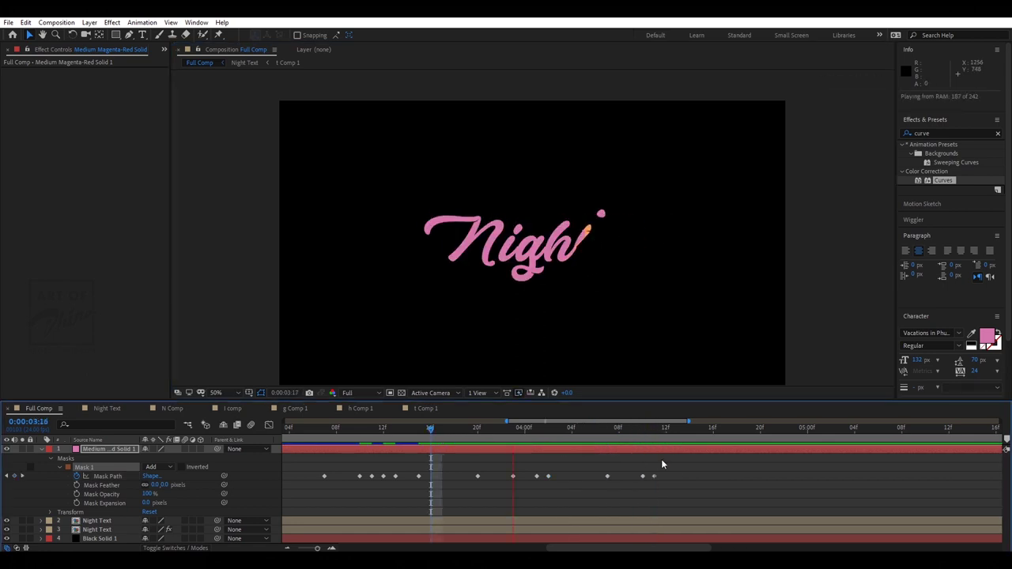
At 0:00:04:06, move the mask shape past the t's crossbar by 24, -48 px and play back the result.
key("space")
left_click_drag(584, 431, 596, 430)
double_click(627, 240)
key("shift+Right")
key("shift+Up")
key("shift+Up")
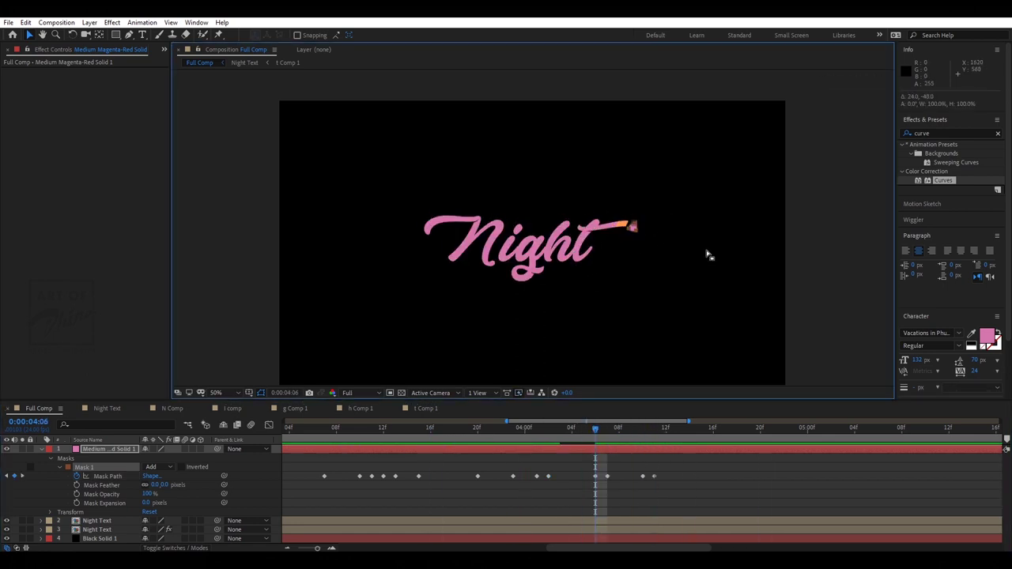
key("space")
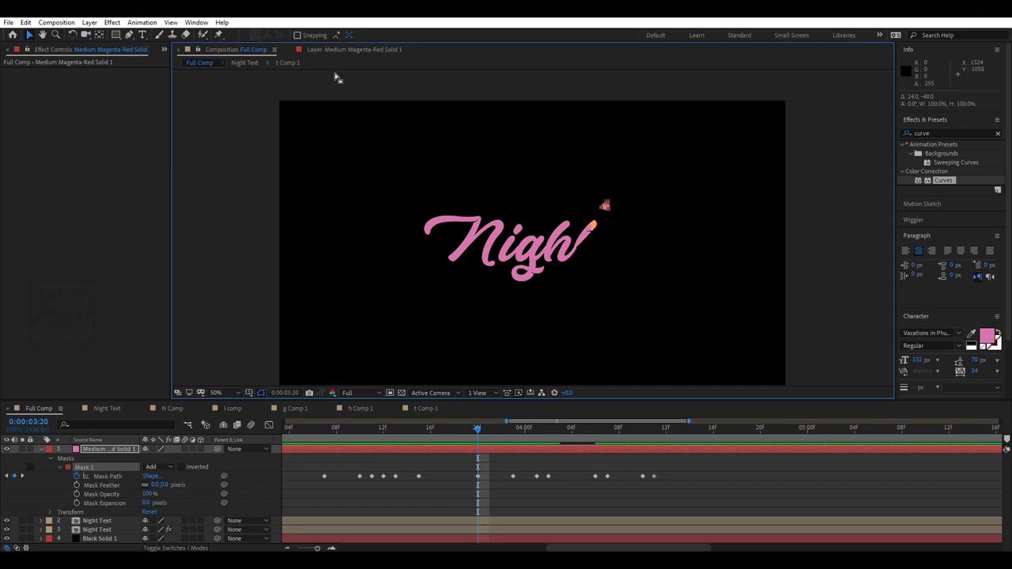
Create a composition named sparks and set its background color to black.
key("semicolon")
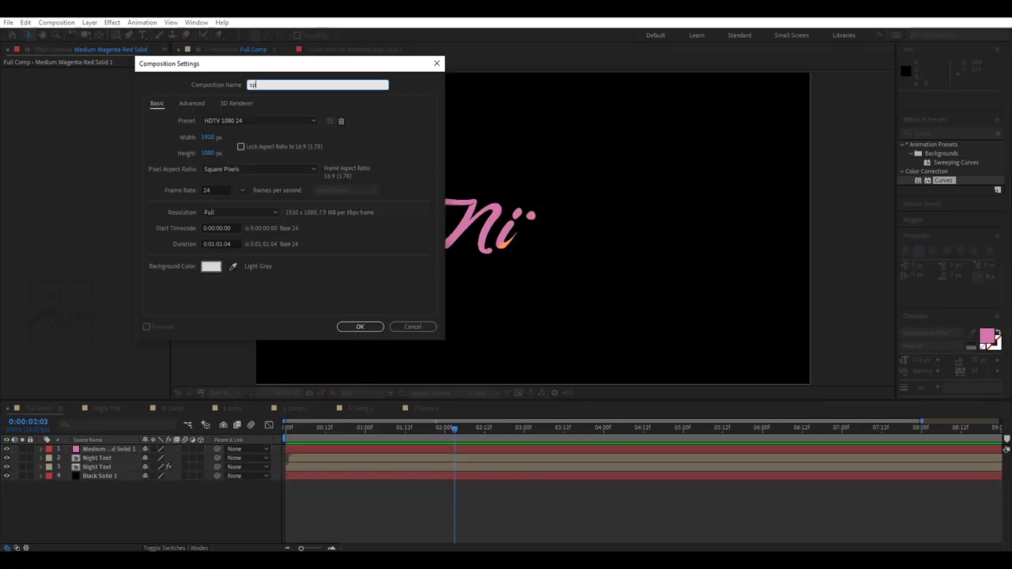
type("arks")
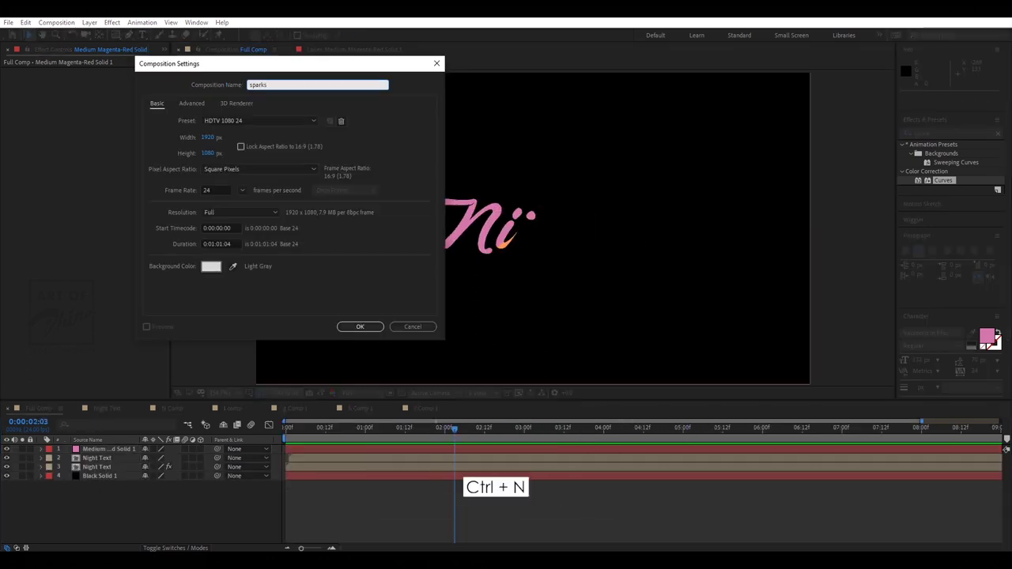
key("Return")
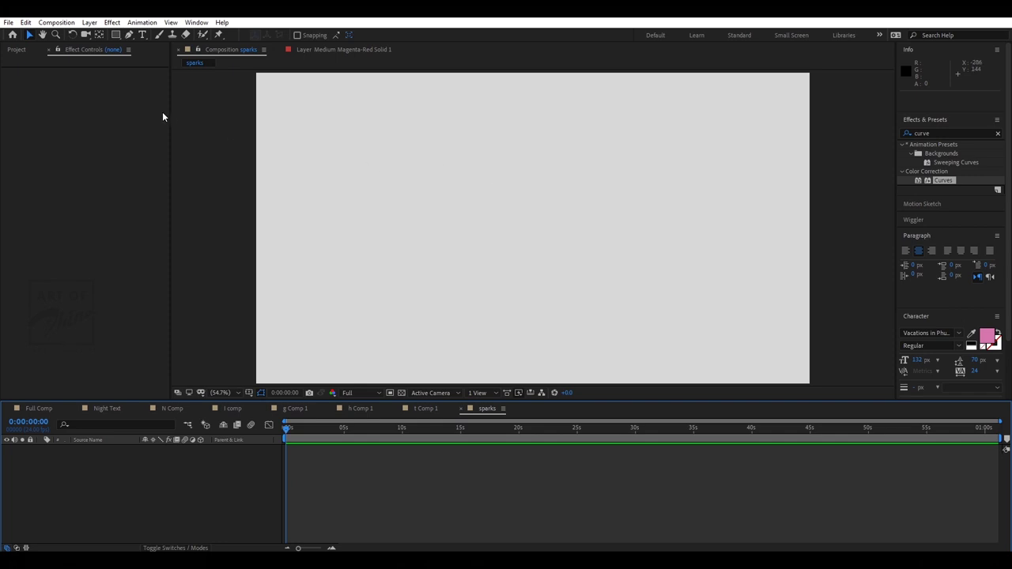
left_click(601, 279)
key("ctrl+k")
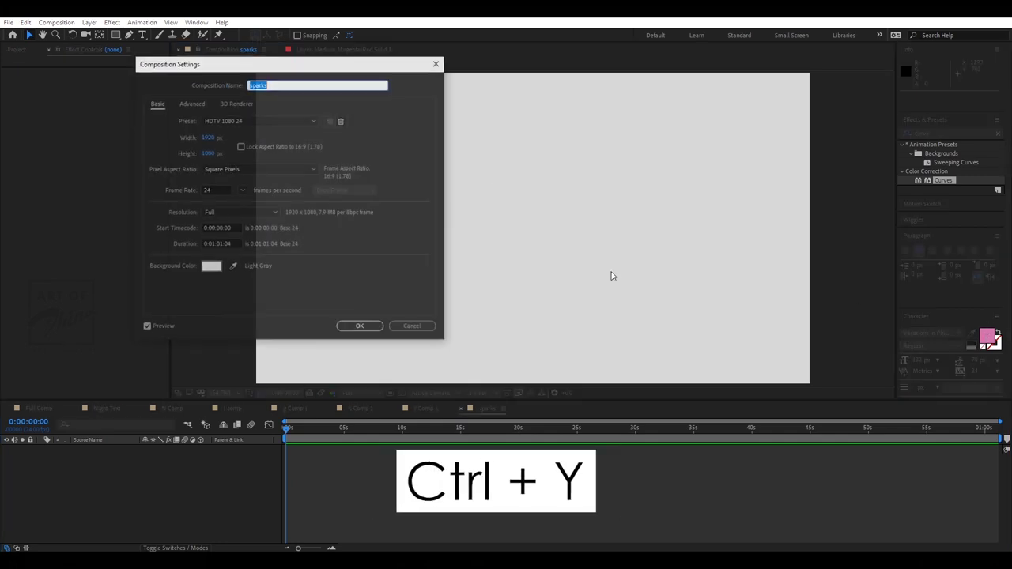
left_click(212, 270)
left_click_drag(646, 312, 580, 340)
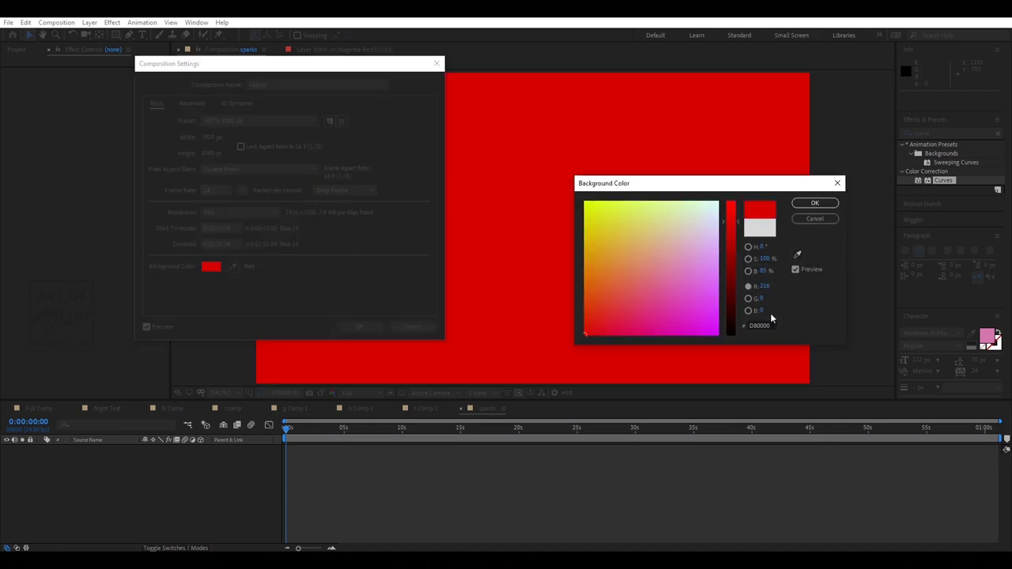
left_click_drag(731, 323, 730, 346)
key("Return")
key("Return")
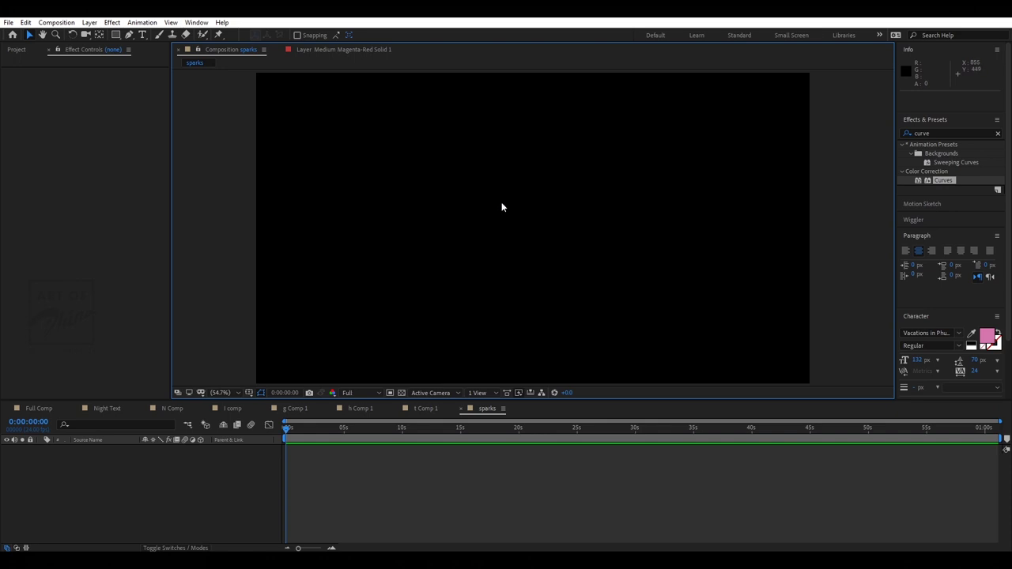
Add an orange solid and draw a small straight-sided triangular mask near the composition's center, with RotoBezier off.
key("ctrl+y")
key("g")
left_click(506, 246)
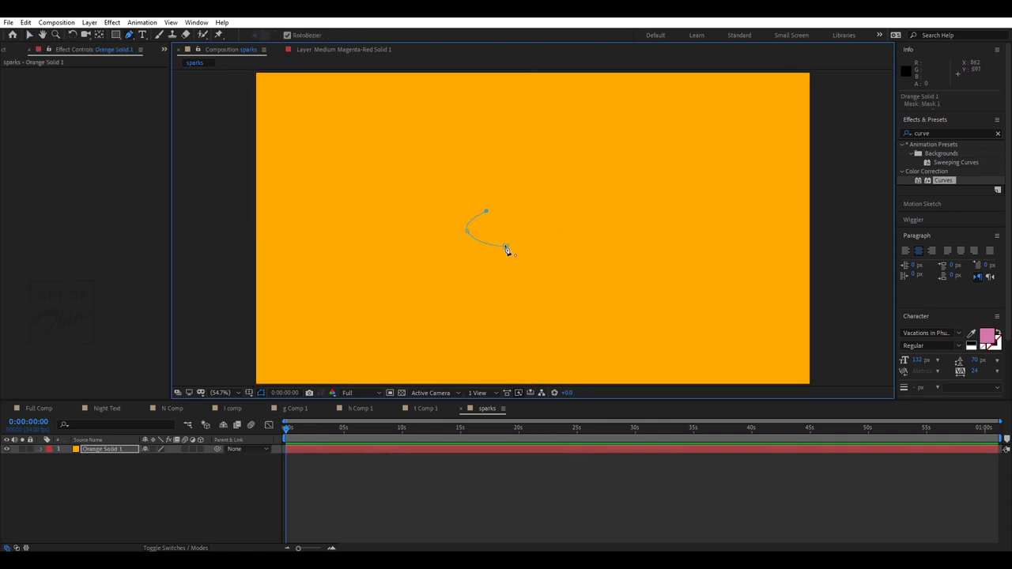
key("ctrl+z")
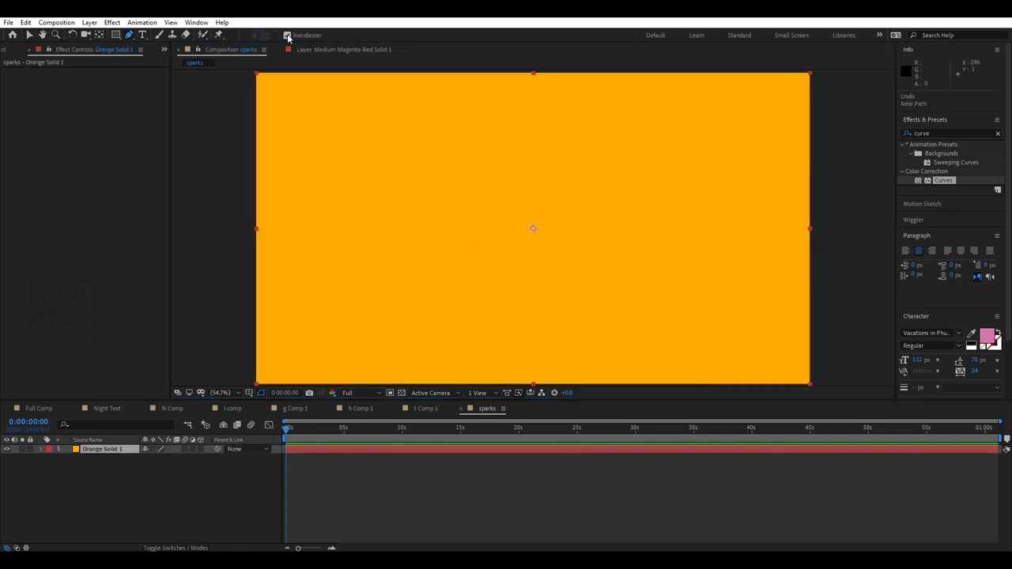
left_click(516, 244)
left_click(492, 231)
left_click(510, 217)
left_click(515, 244)
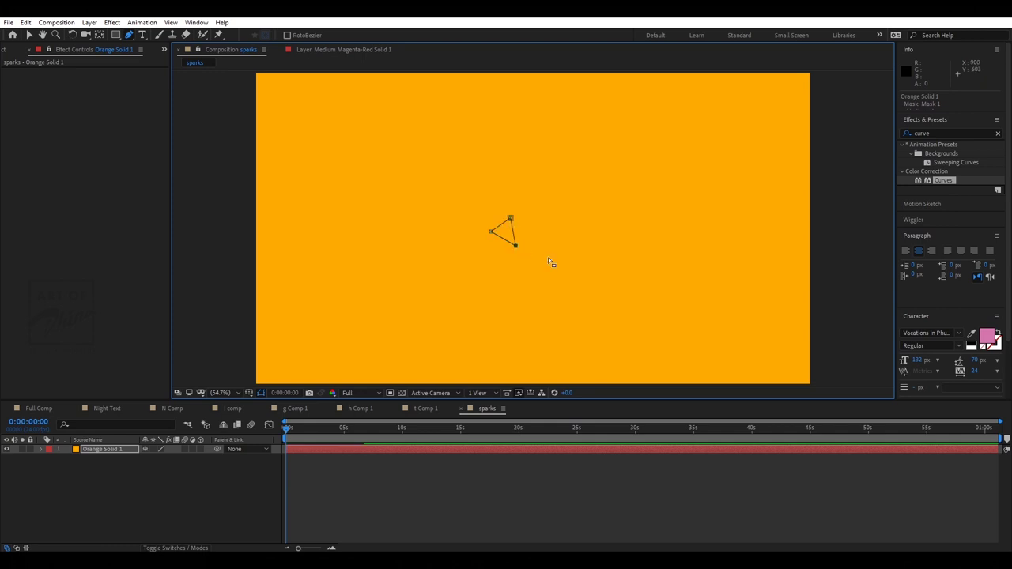
key("v")
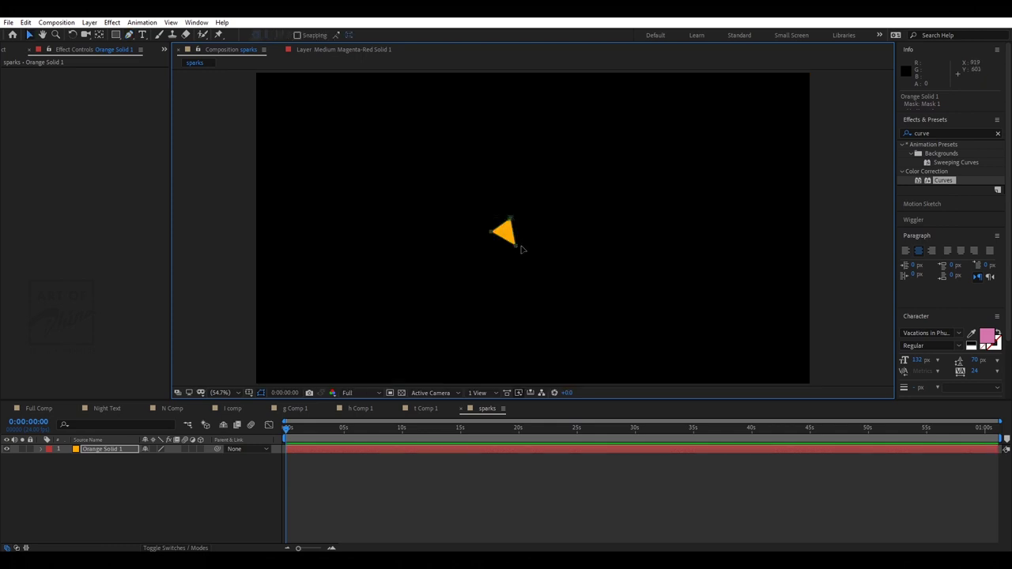
Enable mask path keyframing for all four masks of the orange solid at 0:00:00:00.
left_click(42, 449)
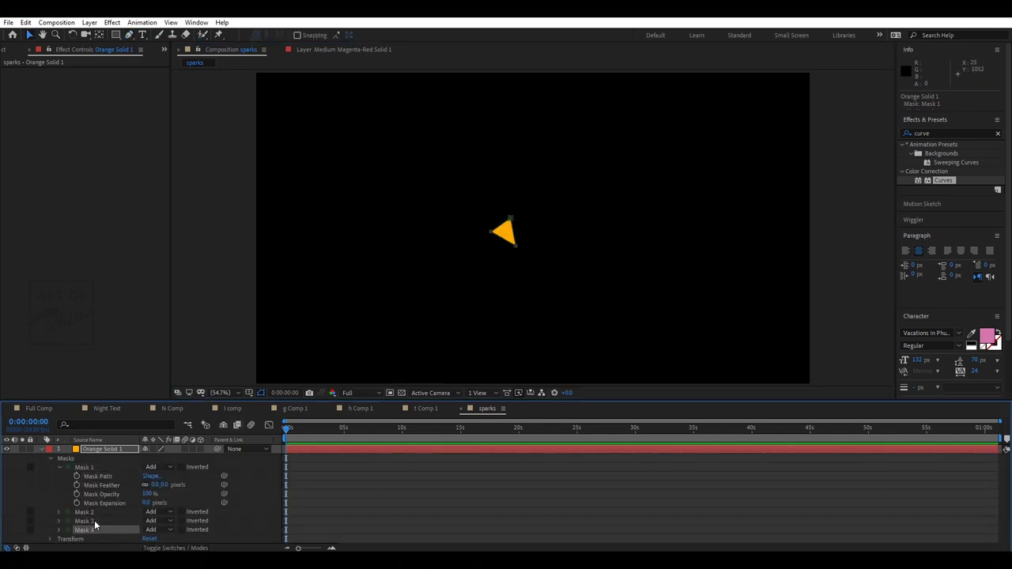
left_click(87, 468)
left_click(77, 477)
left_click(81, 530, "shift")
left_click(59, 530)
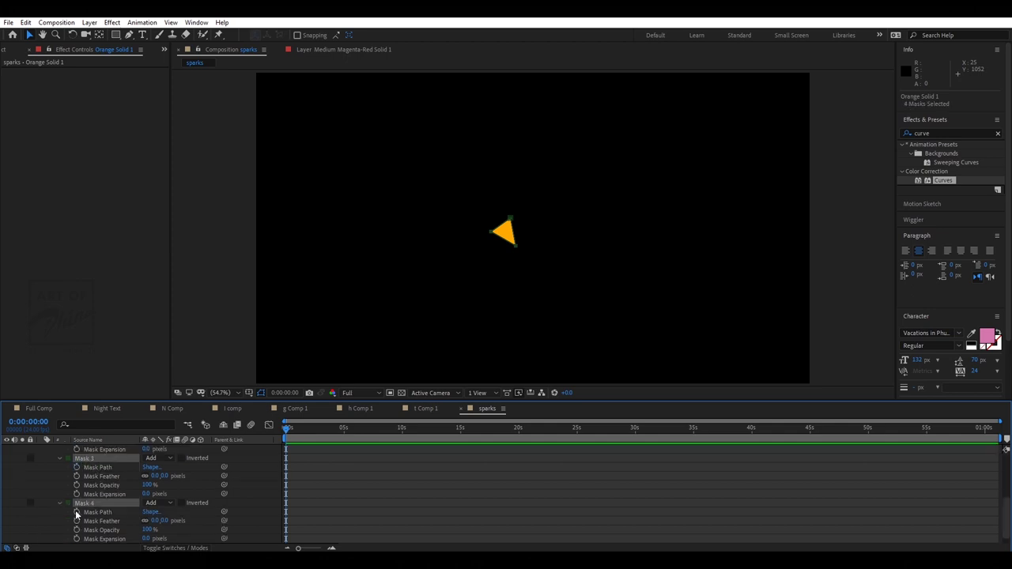
left_click(76, 512)
scroll(303, 459, "up", 3)
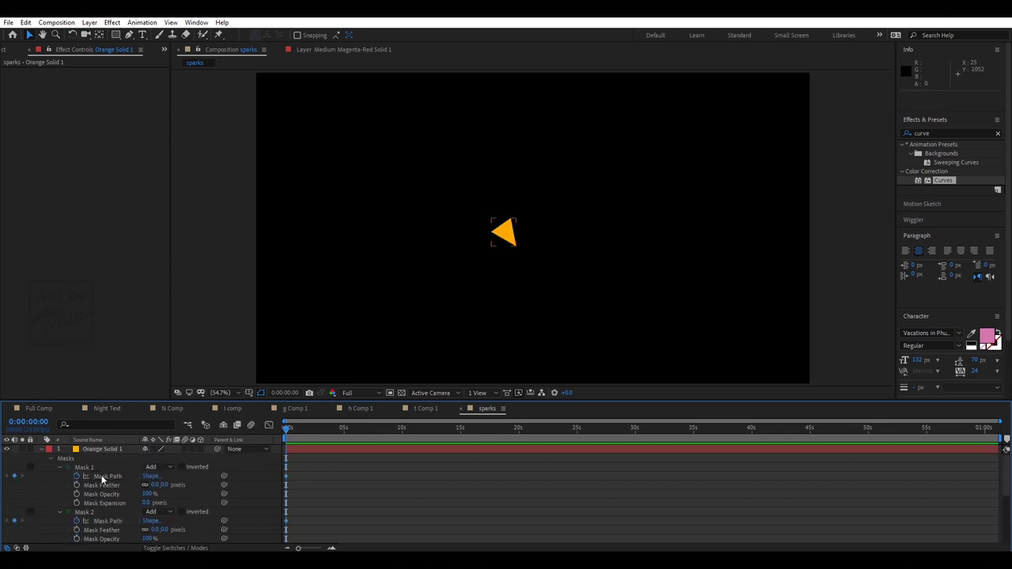
Move the starting path keyframes of all four masks to just before the 5-second mark.
left_click(103, 478)
scroll(103, 480, "down", 4)
left_click(104, 502, "shift")
scroll(308, 461, "up", 4)
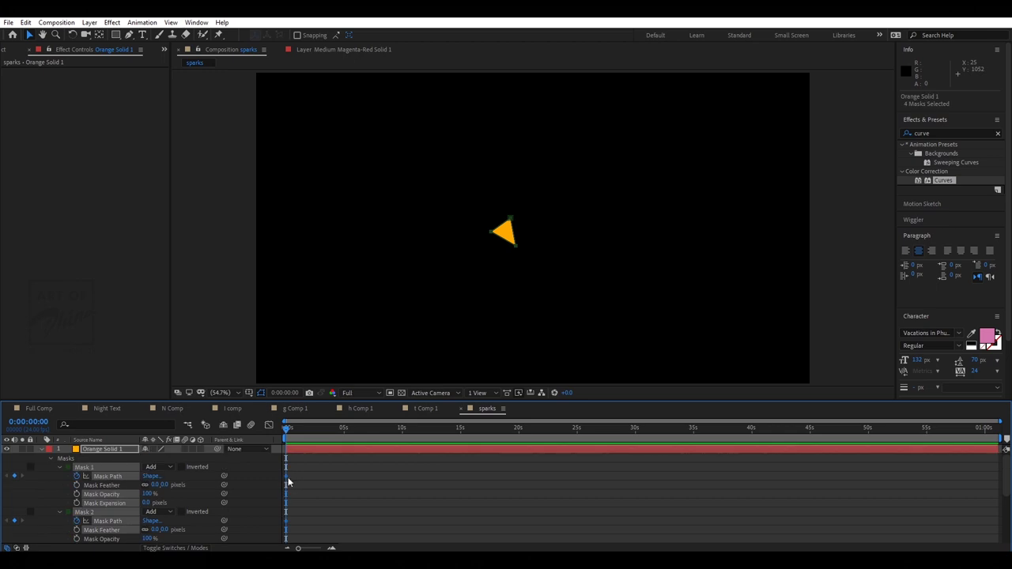
left_click_drag(288, 477, 345, 474)
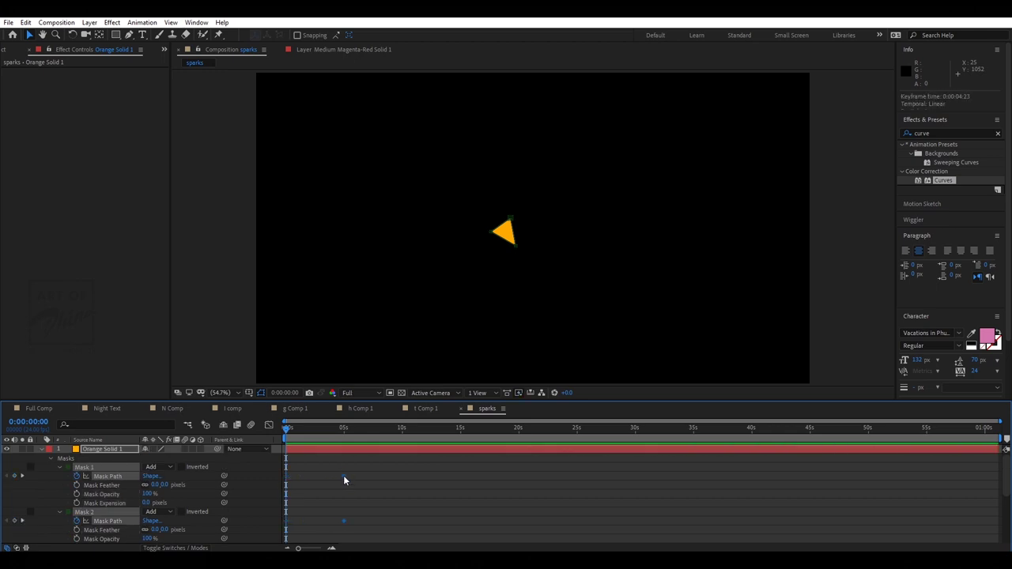
At 0:00:03:13, scale Mask 1 down to 13.2% and place it just below and right of the triangle.
left_click(318, 428)
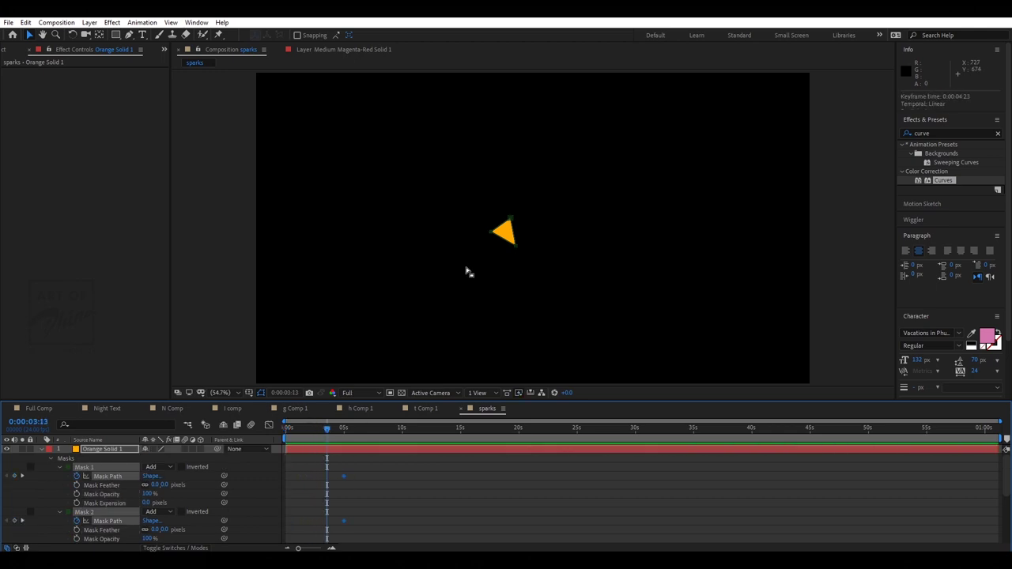
left_click(315, 487)
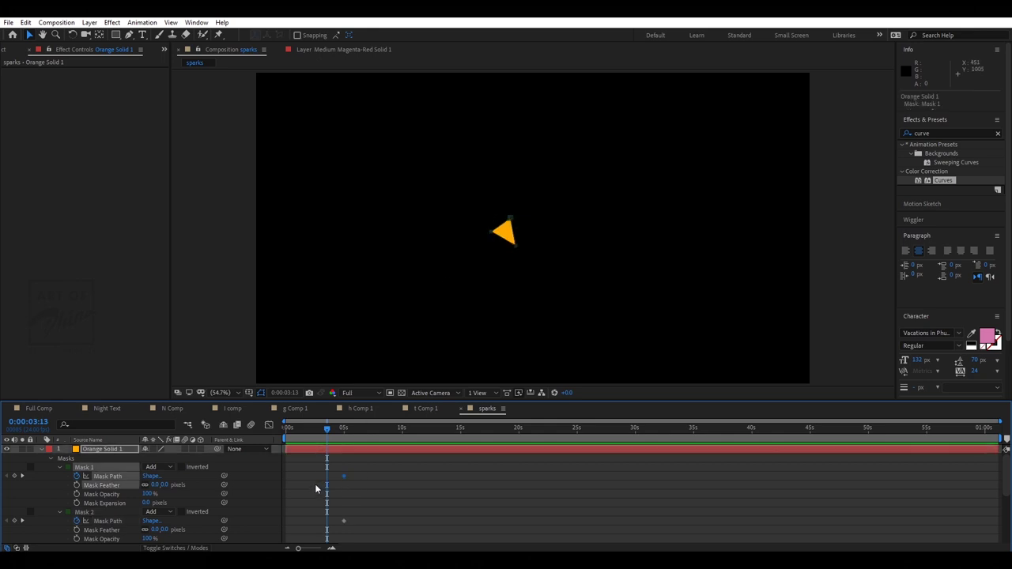
double_click(516, 246)
left_click_drag(516, 246, 528, 263)
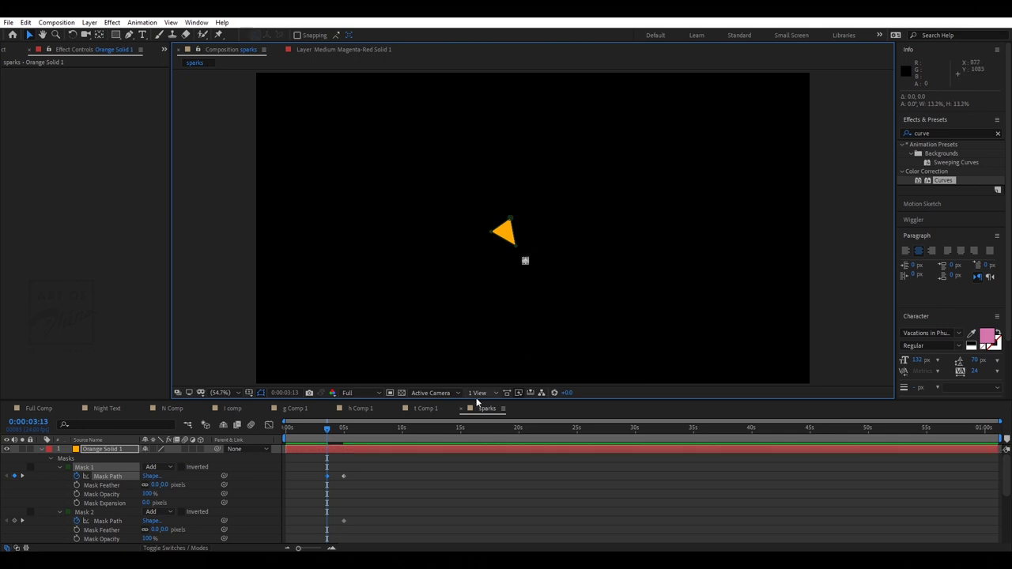
Paste Mask 1's shrunken path keyframe at 0:00:06:18 and move the shape above and left of the triangle.
left_click_drag(336, 432, 345, 432)
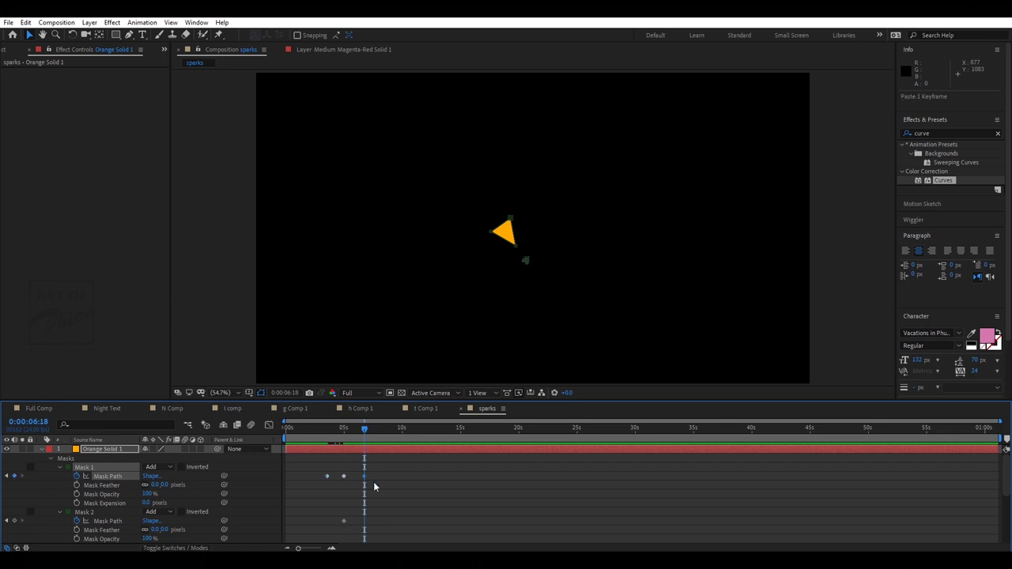
left_click_drag(525, 263, 481, 205)
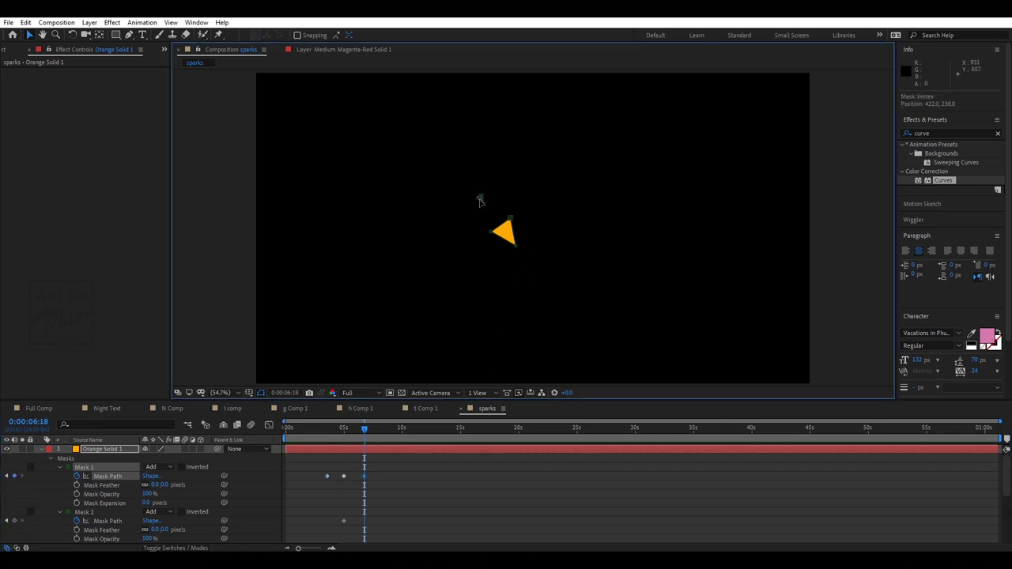
left_click(452, 536)
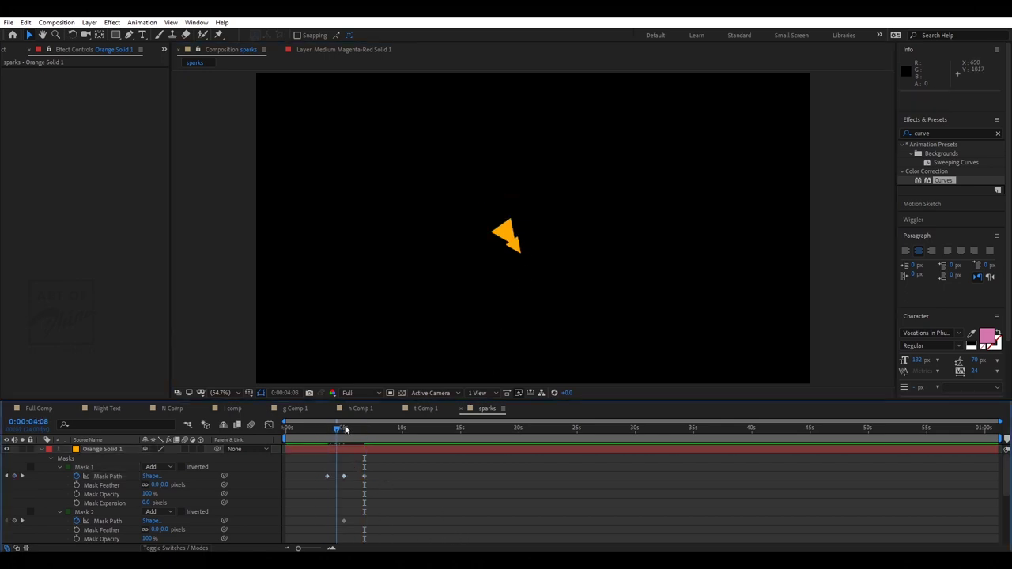
Retime Mask 1's keyframes to about 0:00:03:13, 0:00:03:16 and 0:00:03:19, and preview the motion.
left_click_drag(329, 428, 334, 428)
scroll(314, 491, "up", 1)
left_click_drag(427, 489, 362, 477)
left_click(390, 479)
left_click(341, 428)
key("space")
scroll(329, 479, "up", 1)
key("space")
left_click(360, 429)
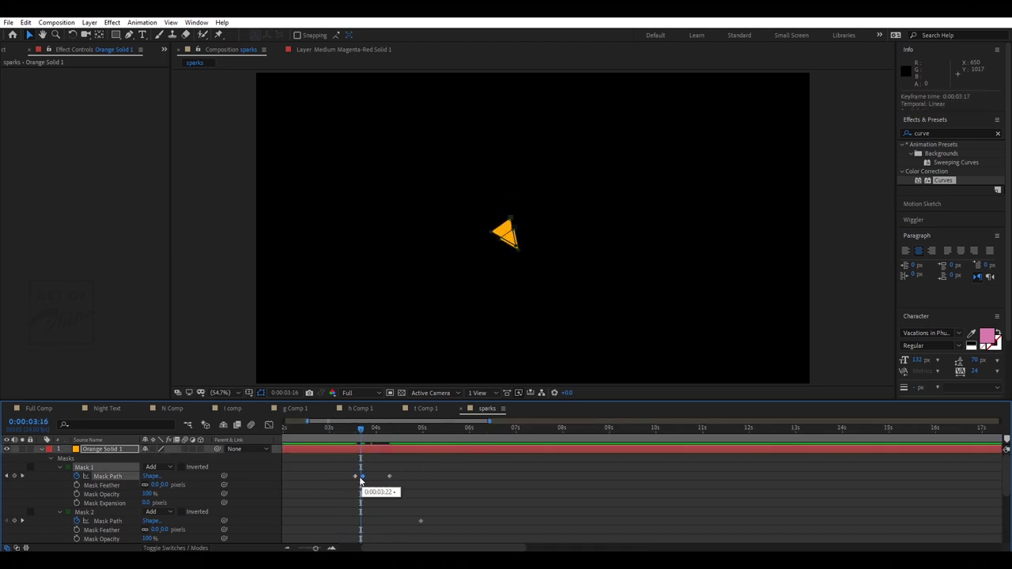
left_click_drag(351, 431, 367, 432)
left_click(371, 433)
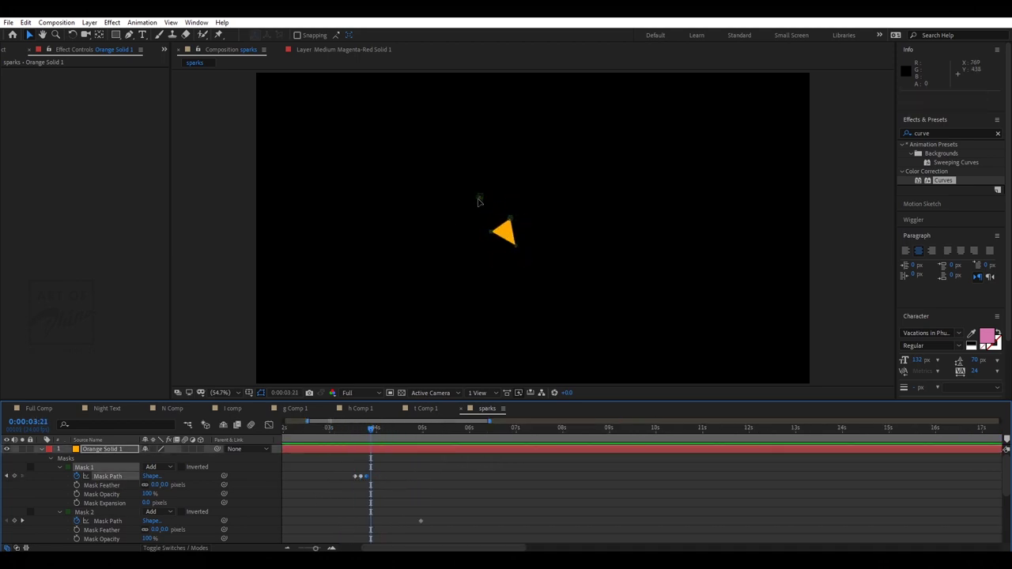
Move Mask 1 outside the composition at 0:00:03:21 and at 0:00:03:11.
left_click_drag(480, 197, 227, 203)
left_click(352, 432)
left_click_drag(774, 300, 968, 302)
left_click_drag(385, 470, 309, 495)
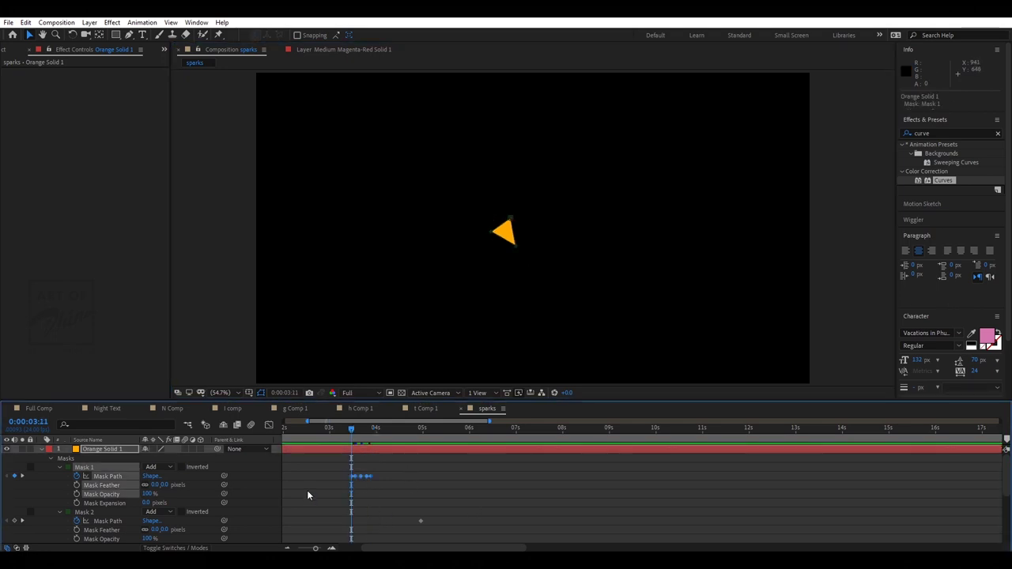
Transform Mask 2 and keyframe it at 0:00:03:16, turned and placed above and right of the original triangle.
left_click(59, 467)
left_click(117, 487)
key("equal")
key("ctrl+t")
left_click_drag(533, 225, 584, 208)
left_click(388, 429)
key("ctrl+t")
left_click_drag(552, 212, 607, 164)
left_click(372, 429)
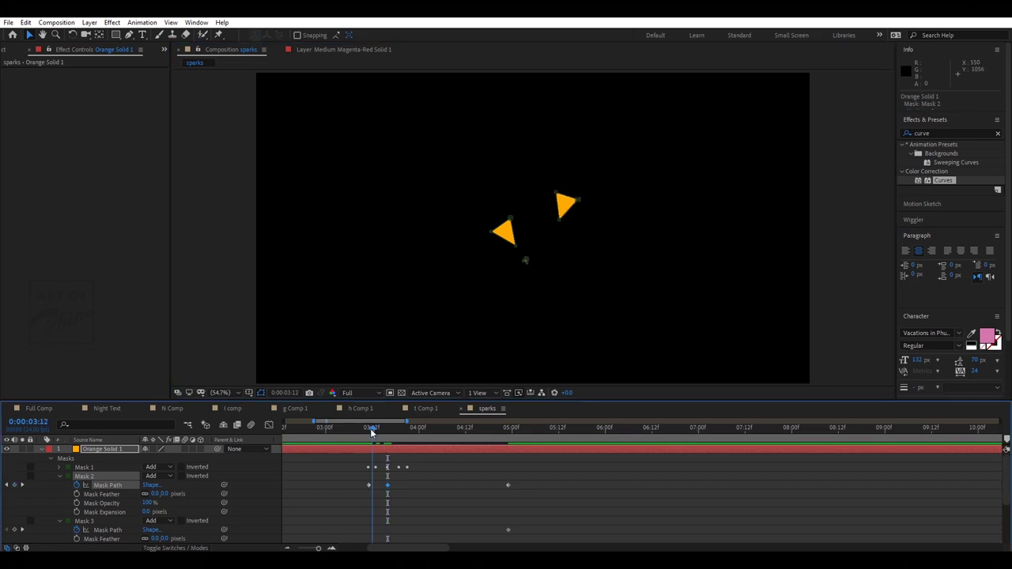
Delete Mask 2's keyframe at 0:00:03:11, rework its starting shape, move it outside the composition's left edge, and preview.
left_click_drag(363, 480, 374, 490)
key("Delete")
key("ctrl+t")
left_click_drag(589, 182, 577, 198)
left_click_drag(576, 197, 179, 296)
left_click(367, 430)
key("ctrl+t")
key("space")
key("space")
Copy Mask 2's starting keyframe to 0:00:03:22 and 0:00:03:23, moving the shape up and right at the first, and play back.
left_click(369, 485)
key("ctrl+c")
left_click(411, 429)
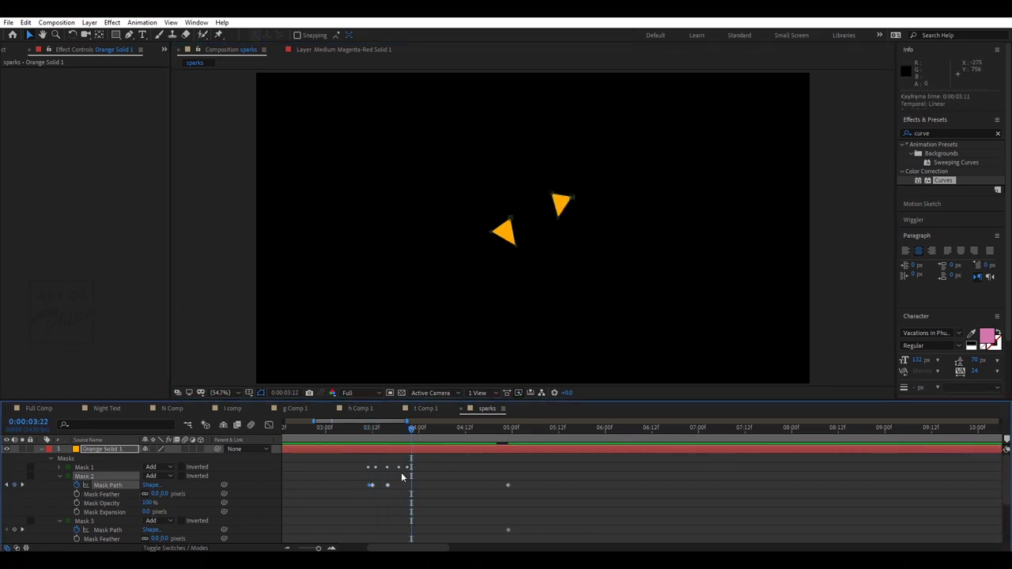
key("ctrl+v")
left_click_drag(521, 271, 677, 94)
left_click(415, 429)
key("ctrl+v")
left_click(333, 430)
key("space")
key("space")
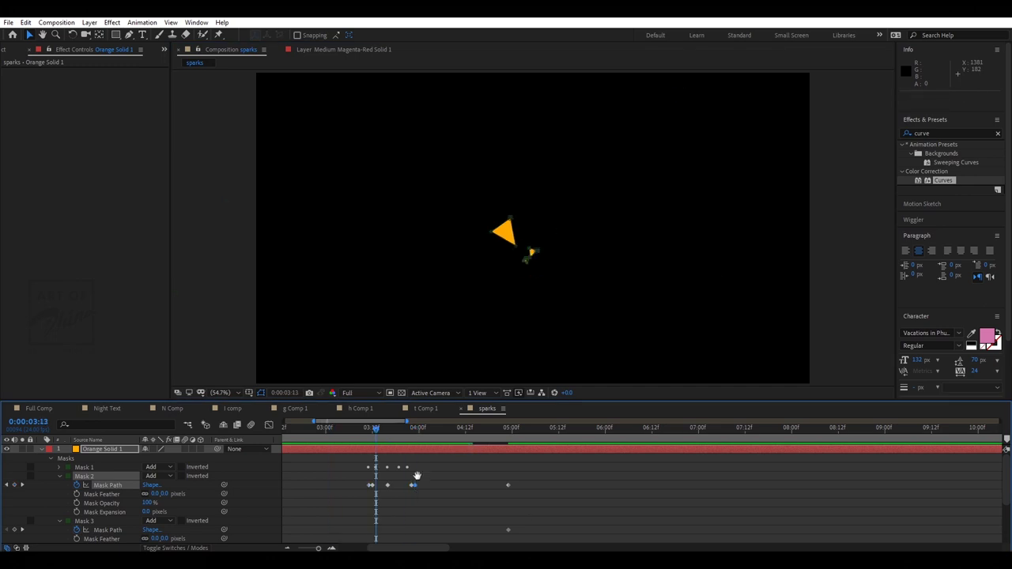
Delete Mask 3 from the orange solid and play back the spark animation from 0:00:03:02.
left_click(373, 429)
left_click(84, 521)
key("Delete")
left_click(50, 459)
left_click(72, 468)
left_click(74, 459)
left_click(333, 429)
key("space")
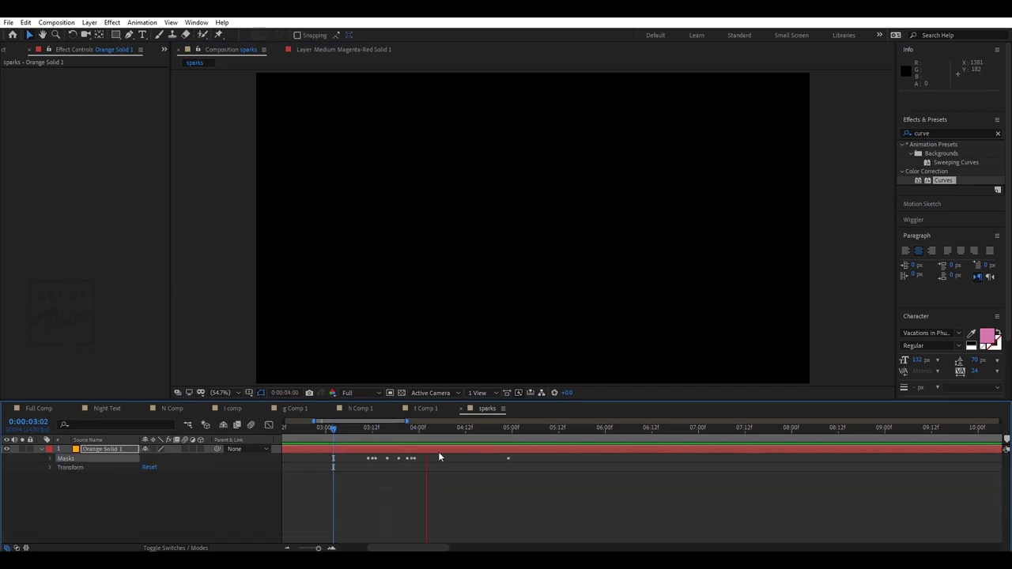
key("space")
left_click(407, 429)
left_click(403, 494)
left_click(387, 431)
key("space")
Duplicate the orange solid layer, and at 0:00:03:16 rotate the copy and shift it slightly right.
left_click(100, 450)
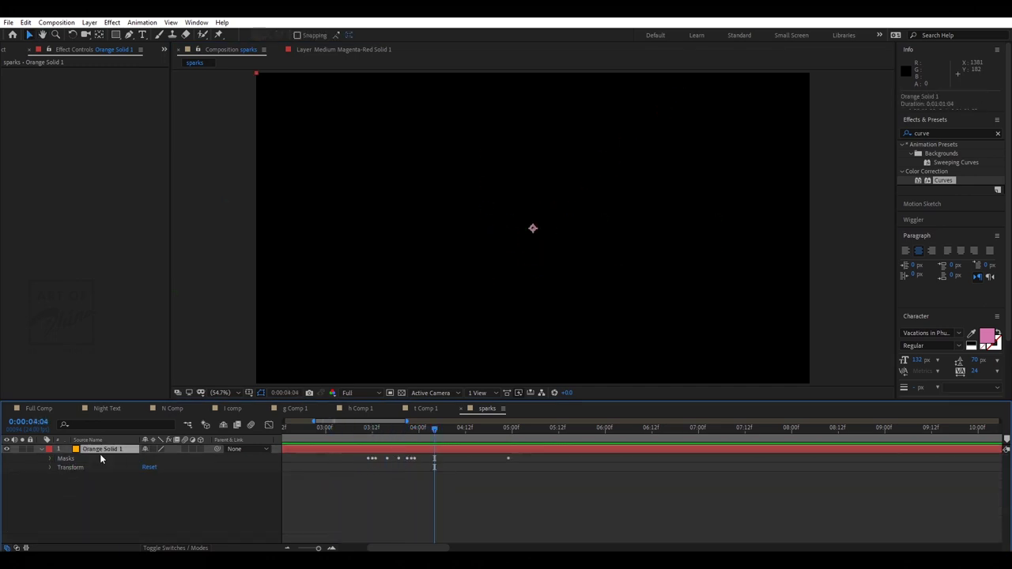
key("ctrl+d")
left_click(470, 235)
left_click(101, 449)
left_click(387, 429)
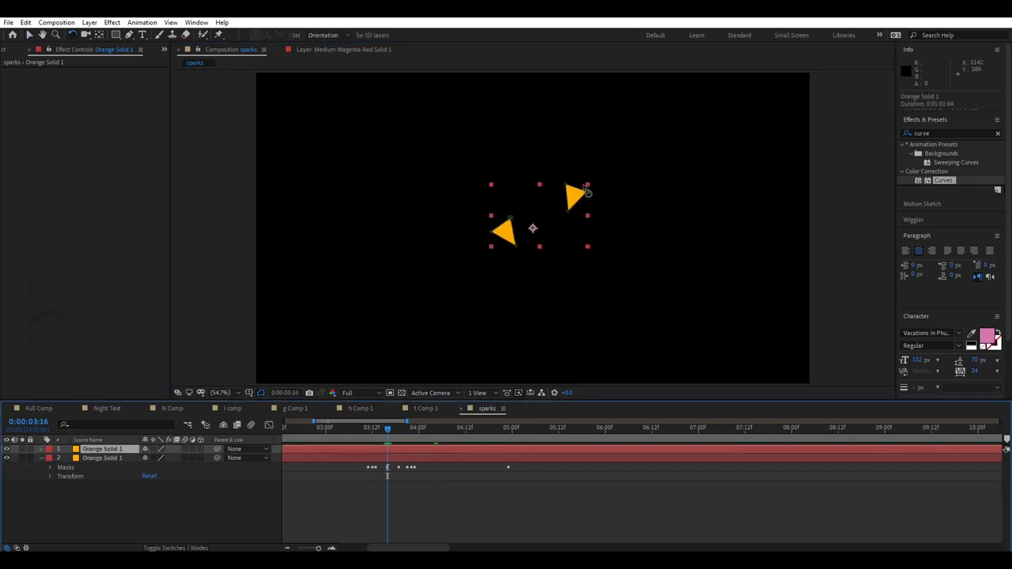
left_click_drag(587, 194, 597, 237)
key("v")
left_click_drag(591, 231, 614, 224)
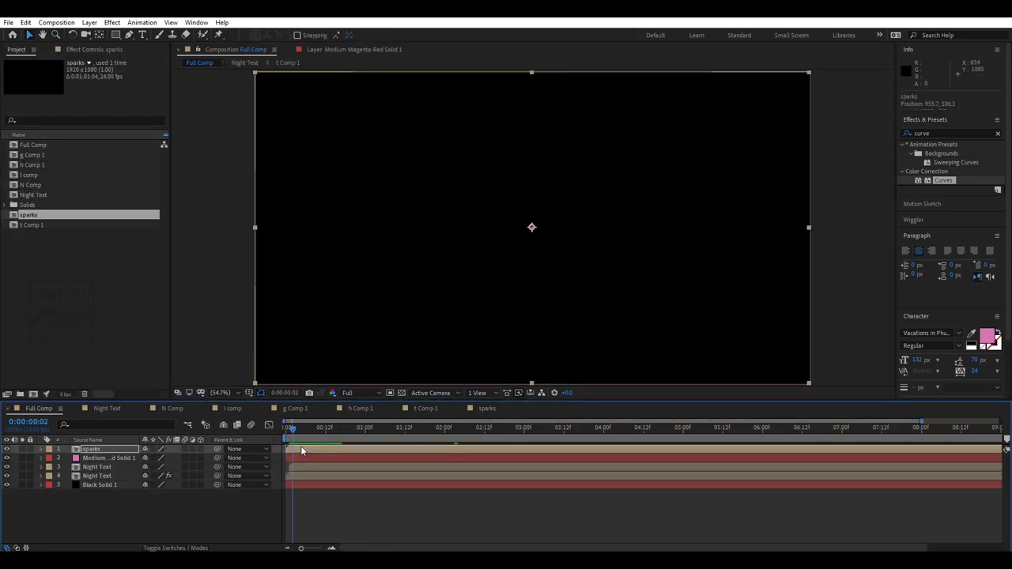
Open the sparks composition, narrow its work area around the spark burst, and trim the composition to 7 frames.
double_click(301, 446)
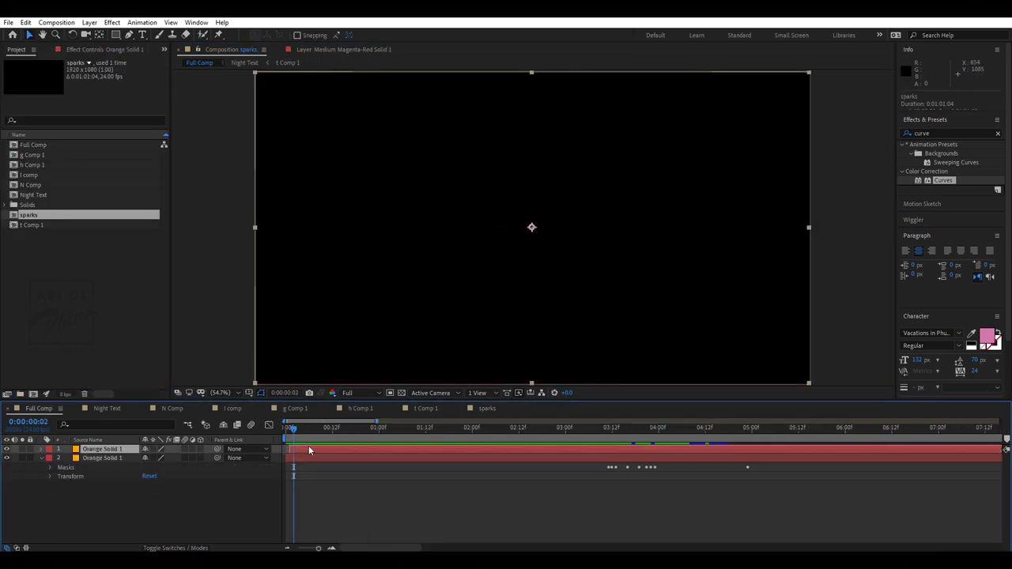
scroll(877, 465, "down", 10)
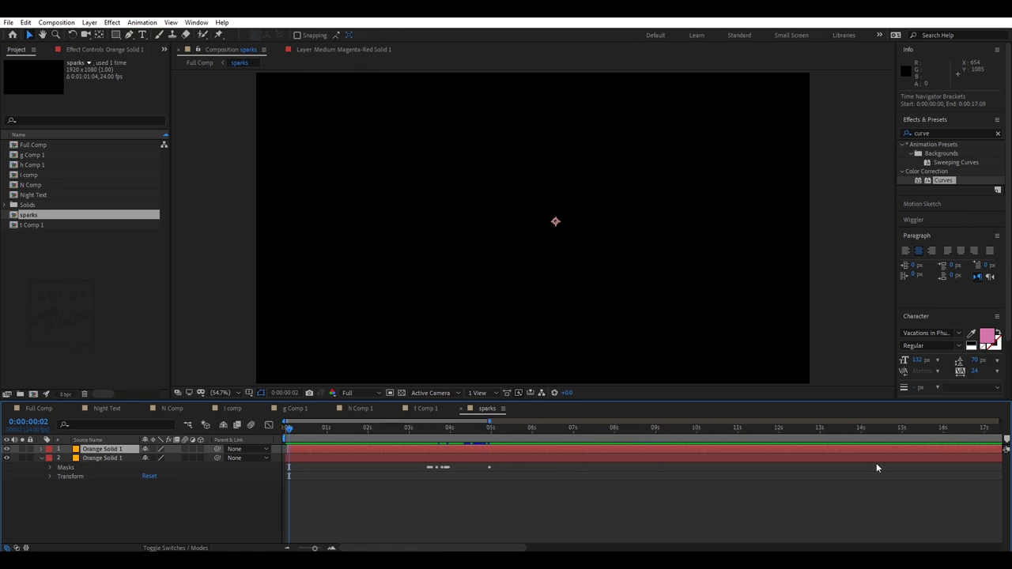
scroll(879, 468, "down", 3)
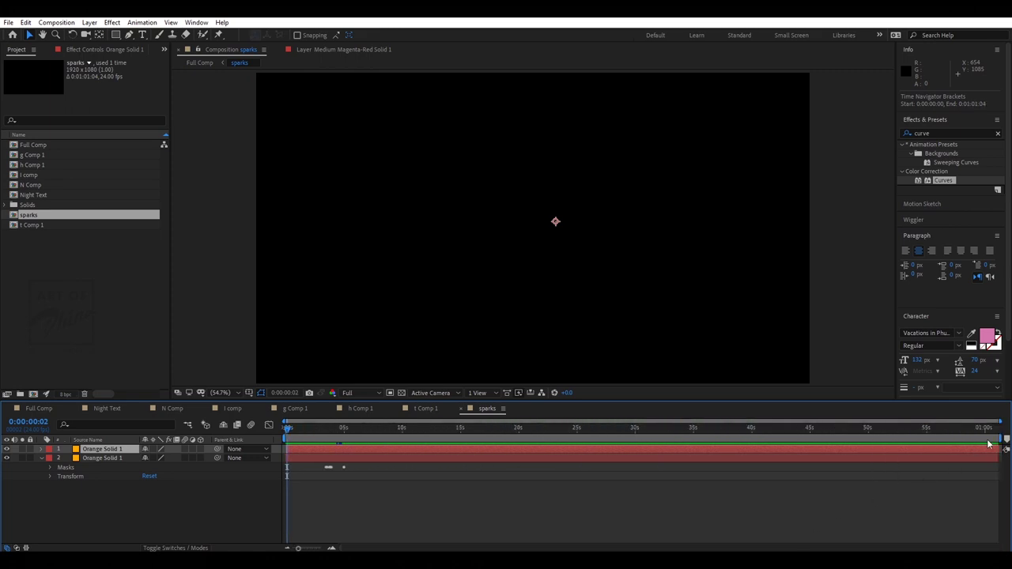
left_click_drag(1001, 437, 361, 437)
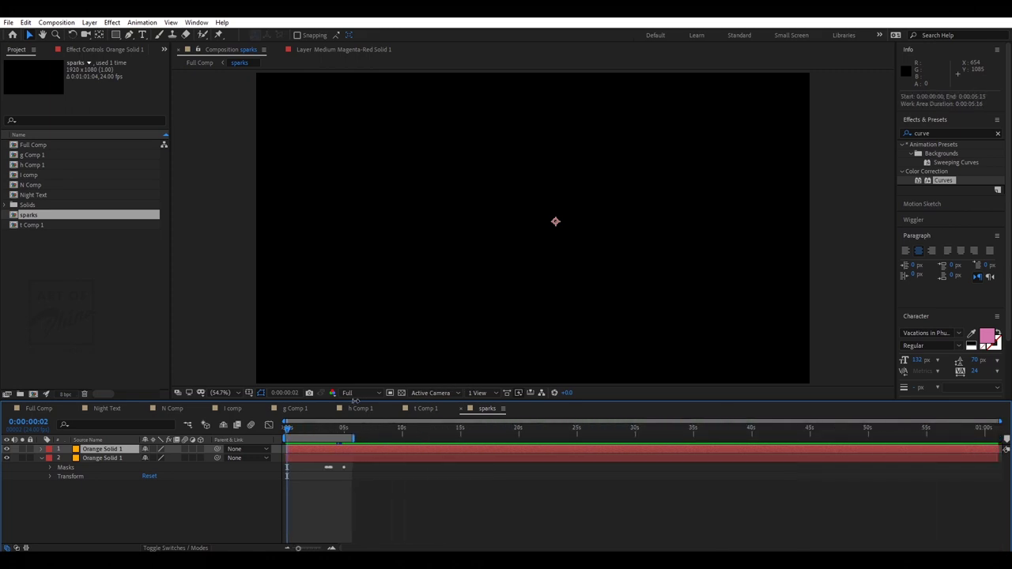
left_click_drag(282, 438, 310, 438)
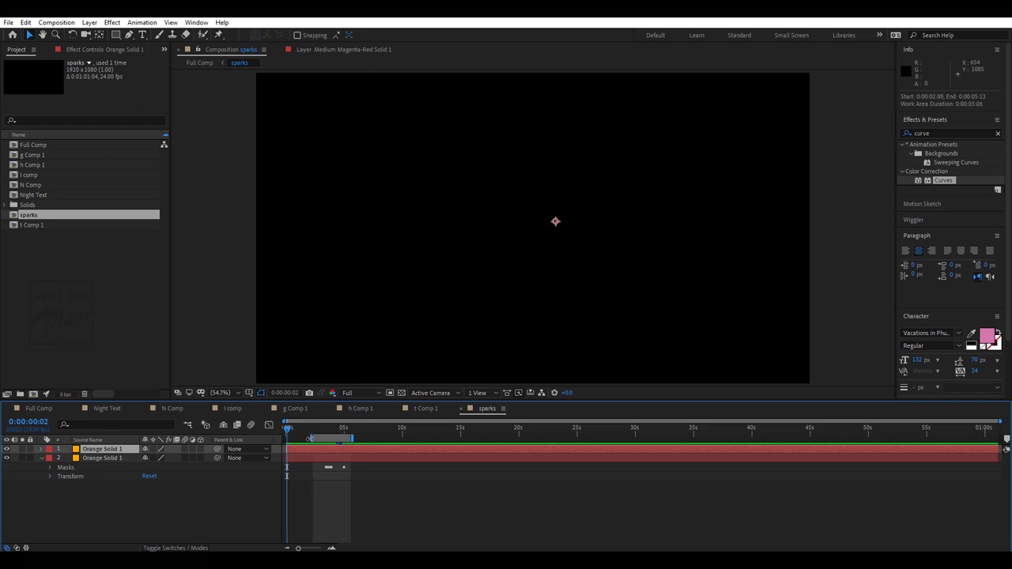
right_click(328, 435)
left_click(356, 467)
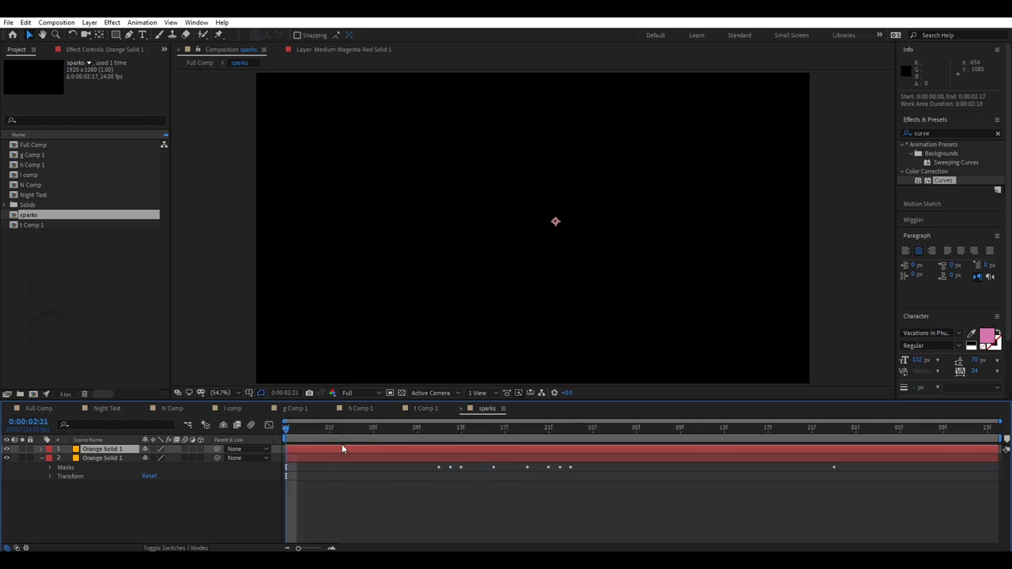
left_click_drag(554, 436, 143, 452)
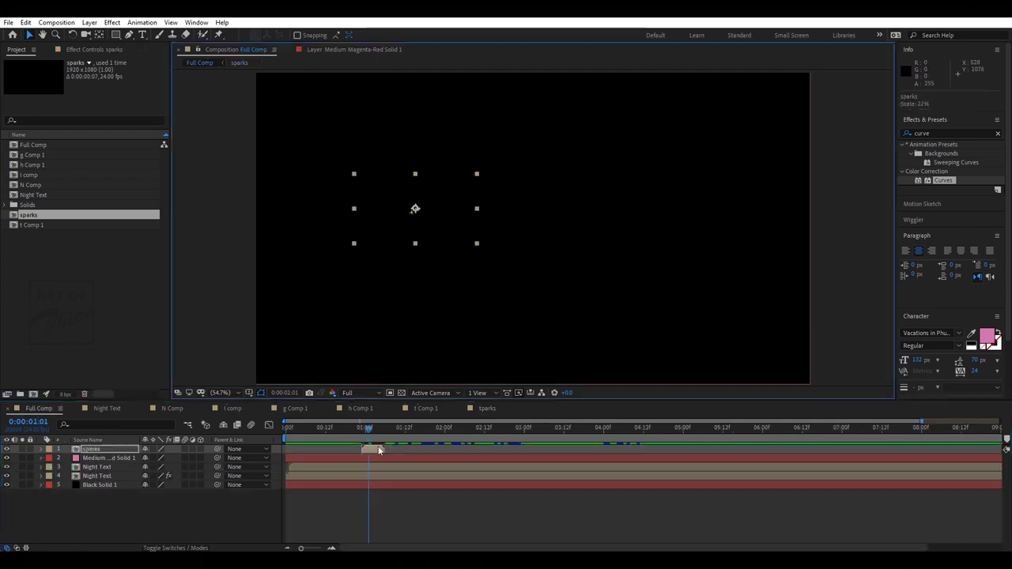
Shift the sparks layer slightly later in Full Comp, then duplicate it and start the copy 12 frames later.
left_click_drag(375, 450, 382, 450)
left_click_drag(380, 436, 365, 437)
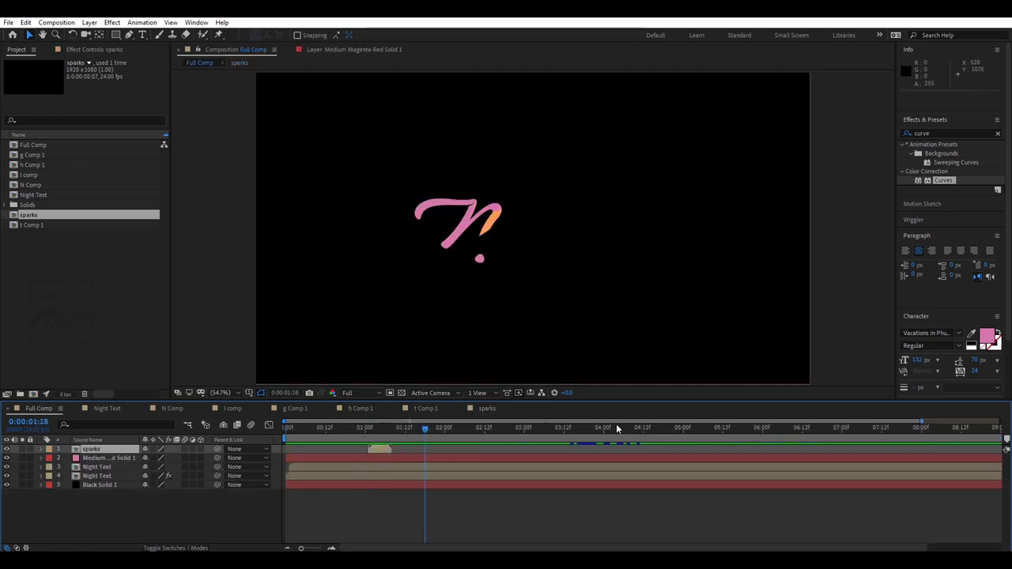
key("ctrl+d")
left_click_drag(384, 458, 424, 462)
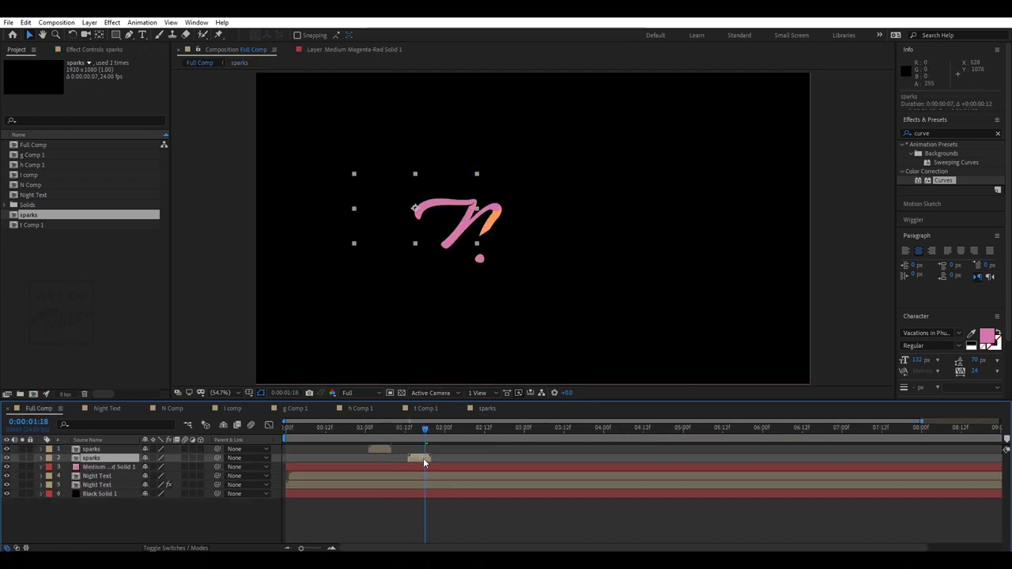
Move the second sparks layer to the lower end of the N stroke, rotate it, and nudge its timing slightly later.
left_click_drag(437, 210, 497, 238)
key("w")
mouse_move(496, 238)
left_mouse_down()
mouse_move(492, 226)
mouse_move(496, 241)
left_mouse_up()
key("v")
left_click_drag(495, 242, 491, 273)
mouse_move(425, 431)
left_mouse_down()
mouse_move(415, 431)
mouse_move(430, 442)
left_mouse_up()
left_click_drag(481, 277, 498, 265)
key("ctrl+z")
left_click(434, 460)
Duplicate the sparks layer for the dot of the i, starting about 0:00:01:21, move and rotate the copy, and play back.
left_click_drag(430, 435, 451, 468)
key("ctrl+d")
left_click_drag(510, 263, 540, 225)
key("w")
left_click_drag(540, 225, 526, 224)
key("v")
key("space")
Add two more sparks copies starting about 0:00:02:15 and 0:00:02:21, placed beside the g and the h's upper tip.
left_click_drag(444, 431, 504, 438)
key("ctrl+d")
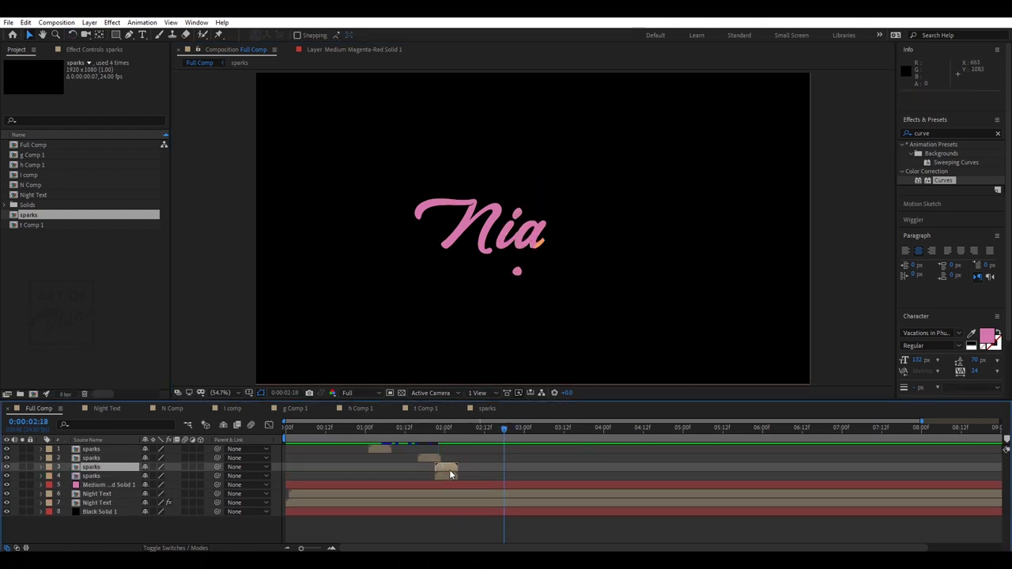
left_click_drag(449, 475, 508, 477)
left_click_drag(536, 252, 560, 266)
key("ctrl+d")
left_click_drag(503, 485, 523, 486)
left_click_drag(505, 431, 522, 431)
left_click_drag(556, 273, 590, 253)
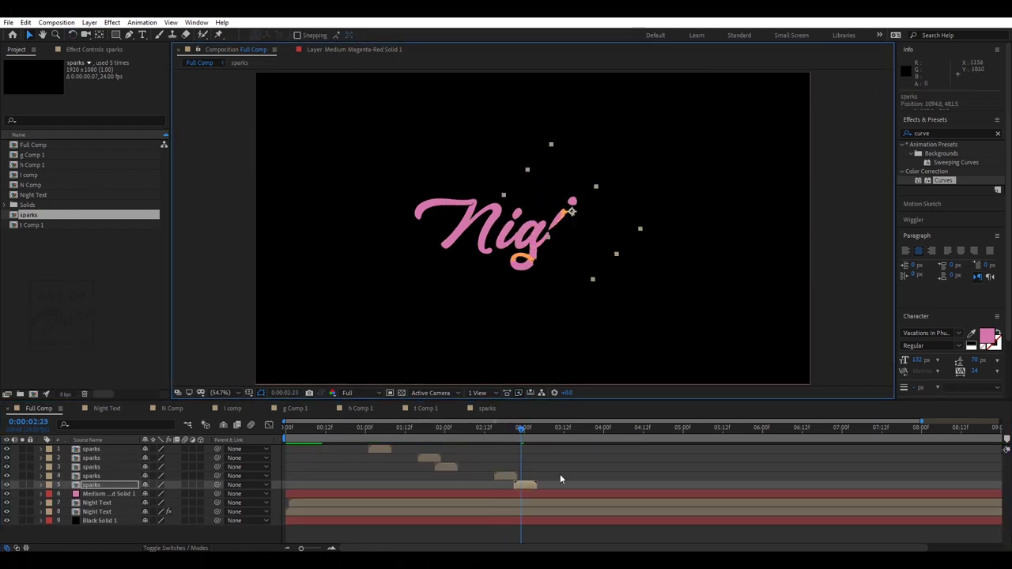
Duplicate the sparks layer, start the copy at about 0:00:03:04, move it down and left, and rotate it.
left_click_drag(522, 431, 551, 431)
key("ctrl+d")
left_click_drag(527, 494, 551, 494)
left_click_drag(607, 218, 579, 230)
key("w")
key("v")
Duplicate the latest sparks layer, start the copy at about 0:00:03:09, and move it up and right beside the h.
left_click_drag(550, 431, 567, 431)
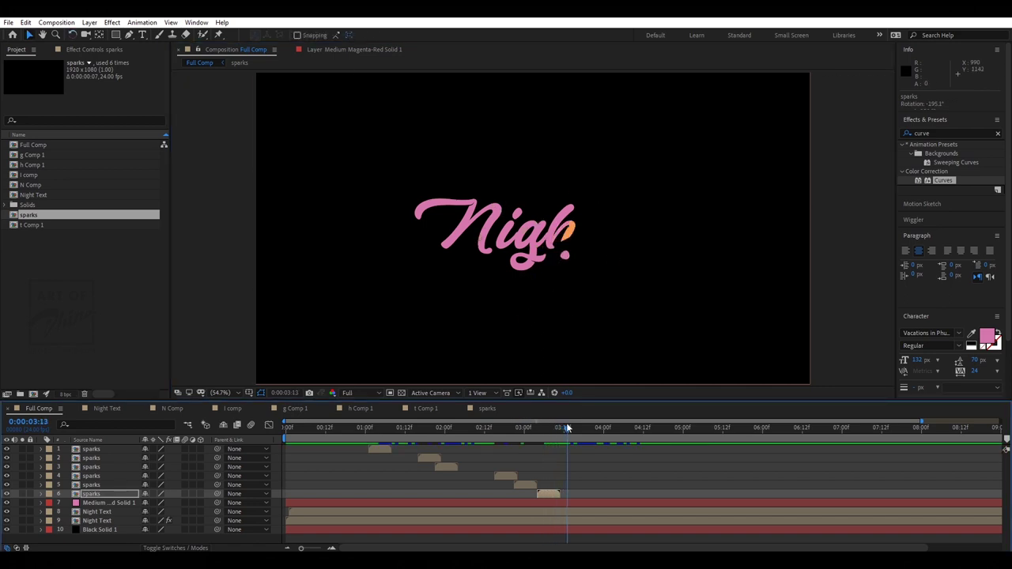
key("ctrl+d")
left_click_drag(555, 503, 571, 503)
left_click_drag(558, 258, 594, 239)
Duplicate the sparks layer for the t, starting about 0:00:03:17, move the copy upward, and rotate it.
key("ctrl+d")
left_click_drag(565, 511, 591, 512)
left_click_drag(568, 431, 593, 431)
left_click_drag(597, 269, 616, 212)
key("w")
key("v")
Duplicate the sparks layer again, start the copy at about 0:00:03:21, lower it along the t, and review the sparks' timing.
left_click_drag(591, 430, 605, 430)
key("ctrl+d")
left_click_drag(592, 521, 605, 521)
left_click_drag(621, 224, 611, 255)
left_click_drag(607, 431, 601, 431)
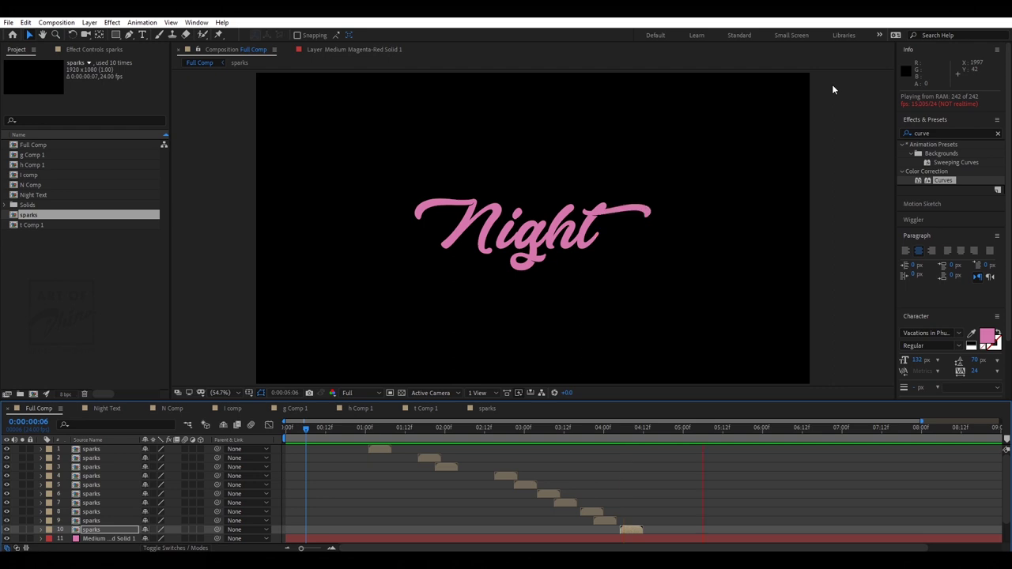
left_click(453, 429)
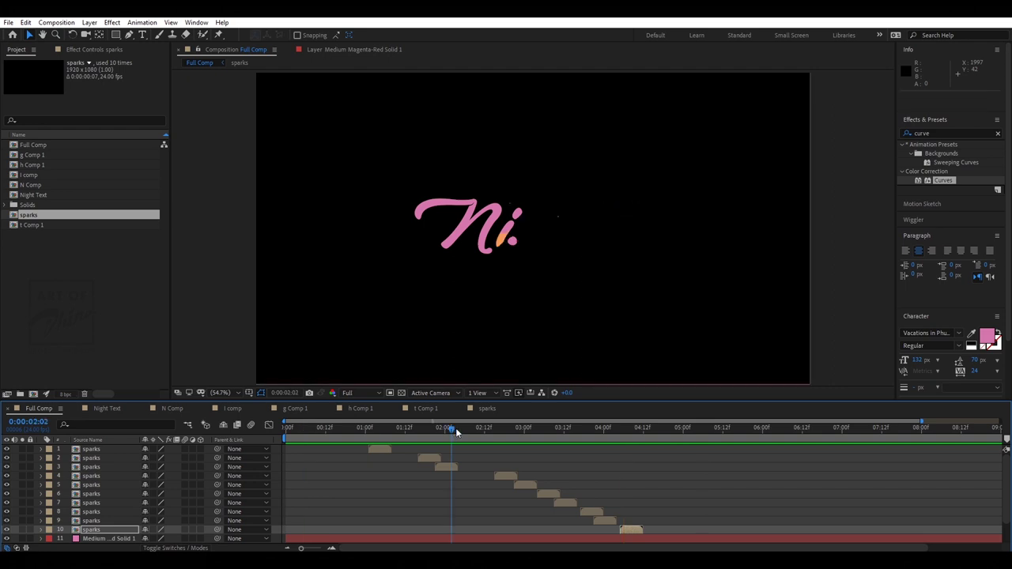
left_click_drag(474, 432, 491, 433)
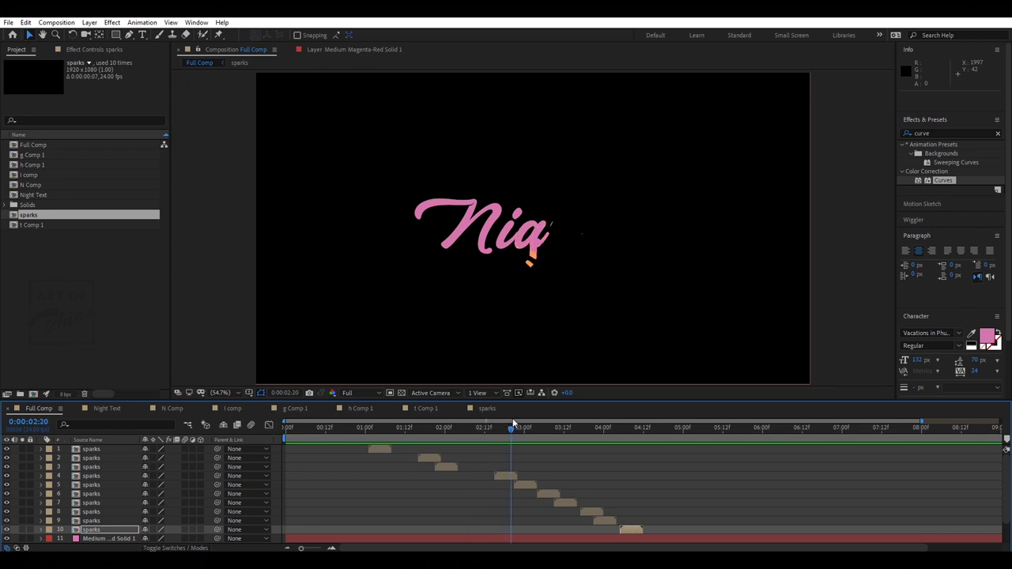
left_click_drag(516, 421, 522, 421)
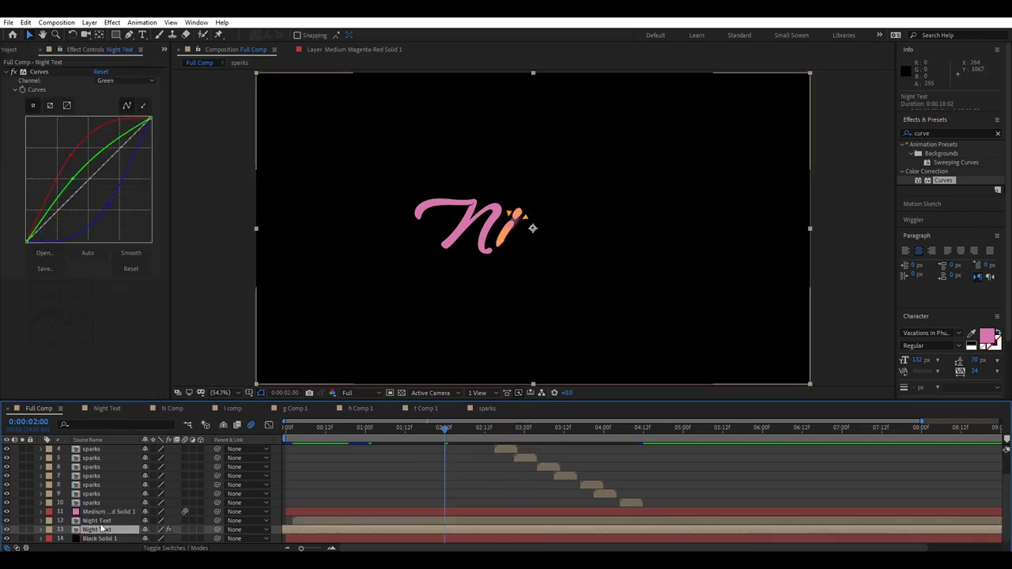
Duplicate the Night Text layer that has Curves, offset the copy by 2 frames, pull its green curve down, and play back.
left_click(104, 522)
left_click(101, 529)
key("ctrl+d")
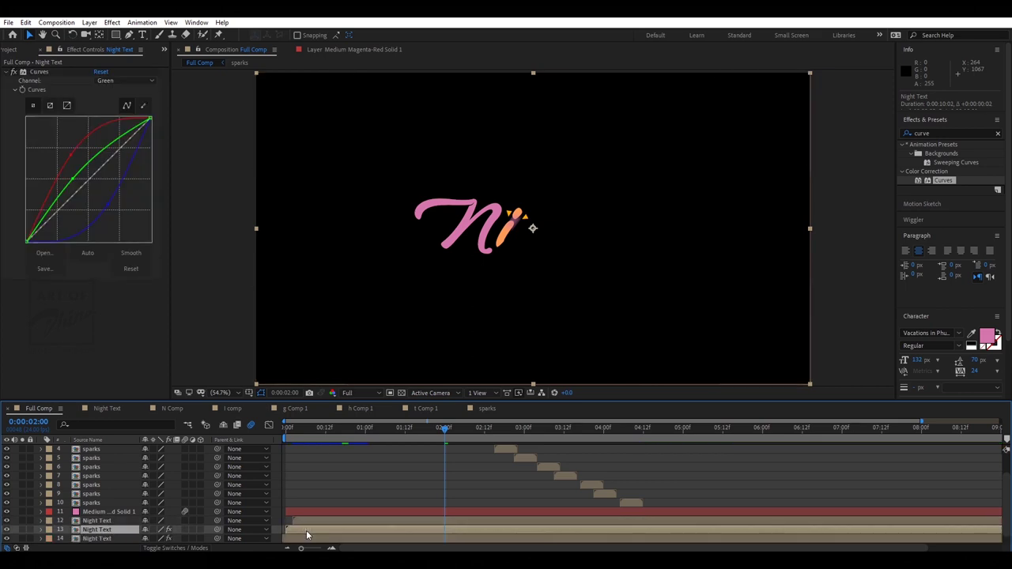
left_click_drag(73, 179, 100, 212)
key("space")
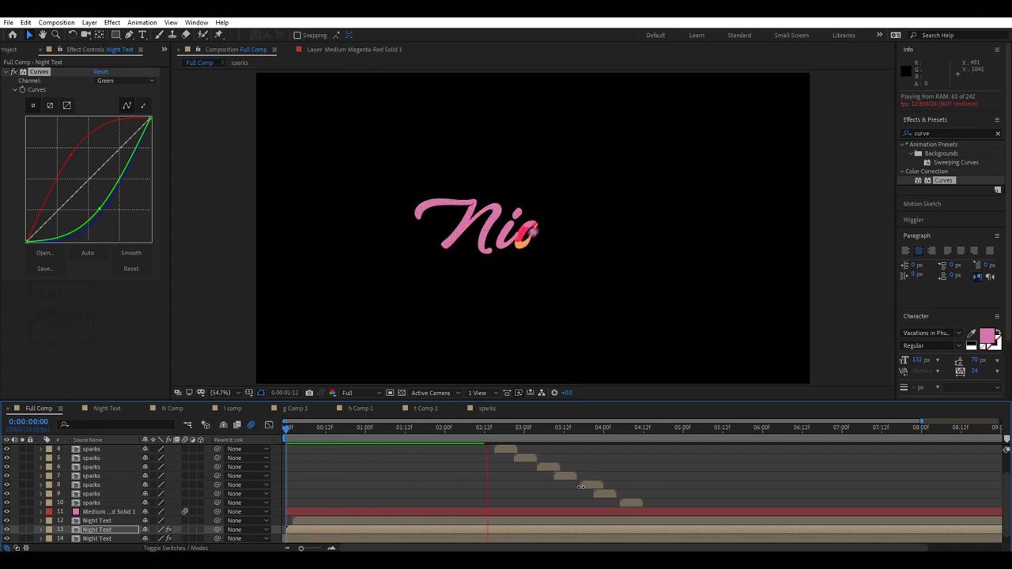
Apply the Curves effect to the topmost Night Text layer.
left_click(319, 522)
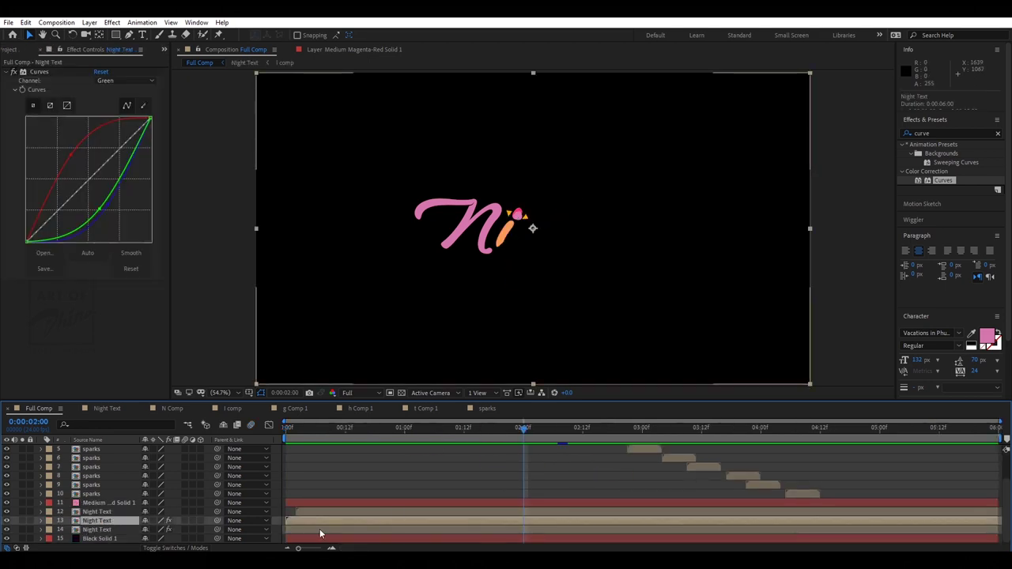
left_click(319, 530)
left_click(98, 512)
left_click_drag(944, 180, 88, 181)
left_click(125, 81)
left_click(118, 104)
left_click_drag(89, 178, 74, 160)
key("ctrl+z")
Pull down the blue channel curve on the topmost Night Text layer.
left_click(125, 80)
left_click(117, 114)
left_click_drag(98, 195, 99, 202)
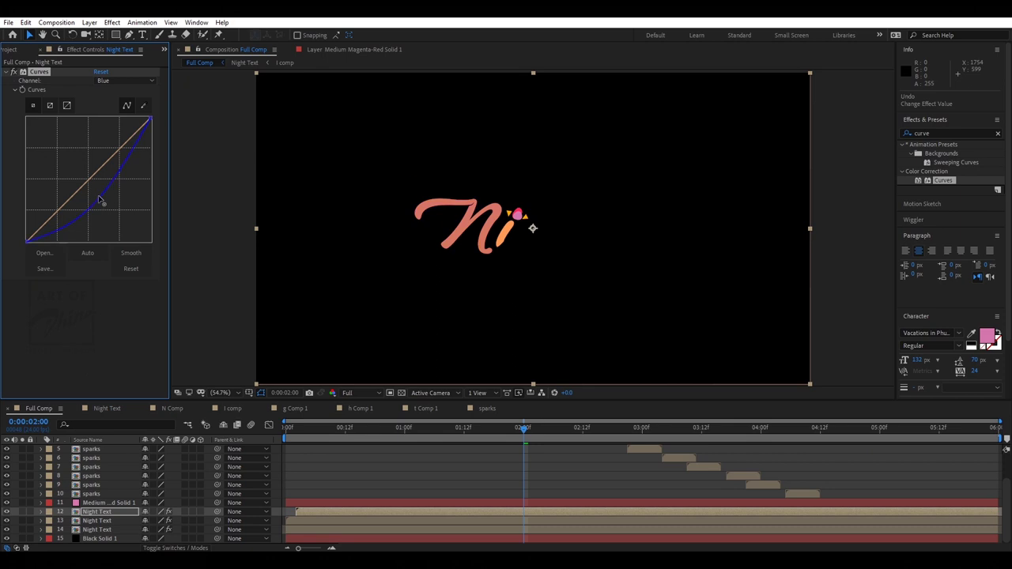
Add a Gradient Overlay layer style to Black Solid 1 and expand its settings.
right_click(105, 539)
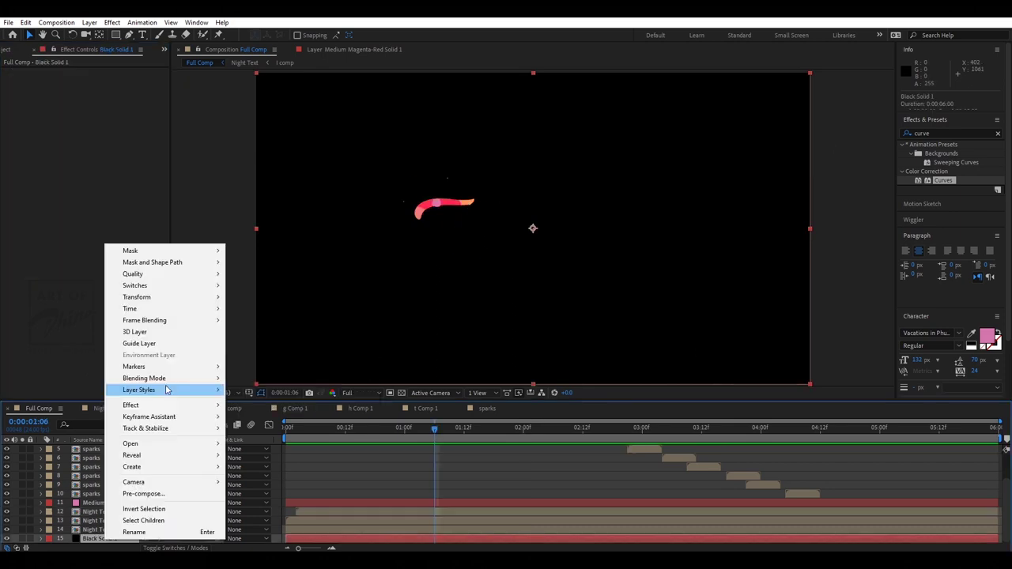
mouse_move(190, 389)
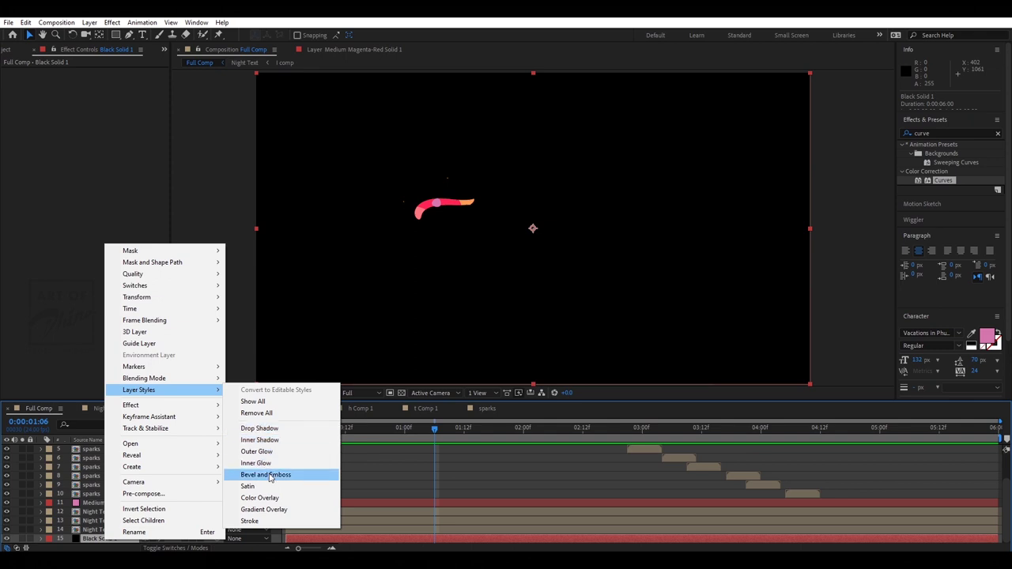
left_click(264, 509)
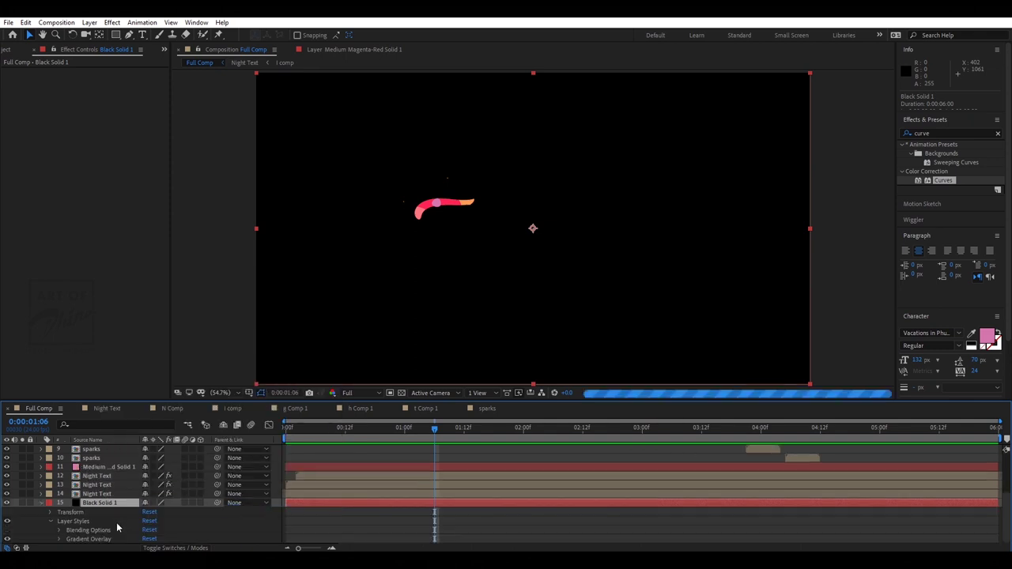
left_click(58, 530)
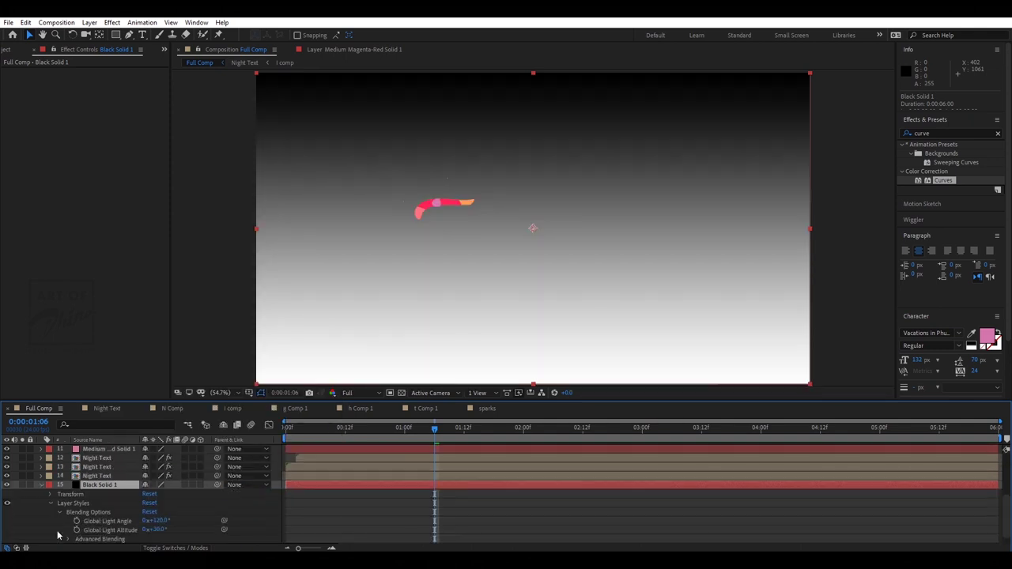
scroll(81, 530, "down", 1)
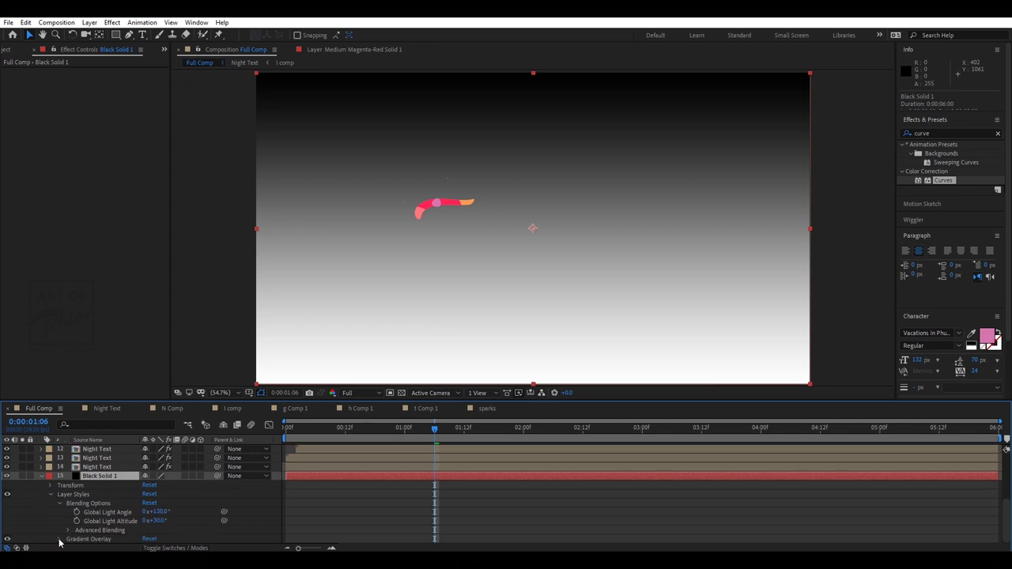
left_click(60, 539)
scroll(95, 522, "down", 3)
Change the overlay gradient's white color stop to dark blue-grey 2F333C and accept the gradient.
left_click(159, 476)
left_click(432, 316)
left_click(518, 341)
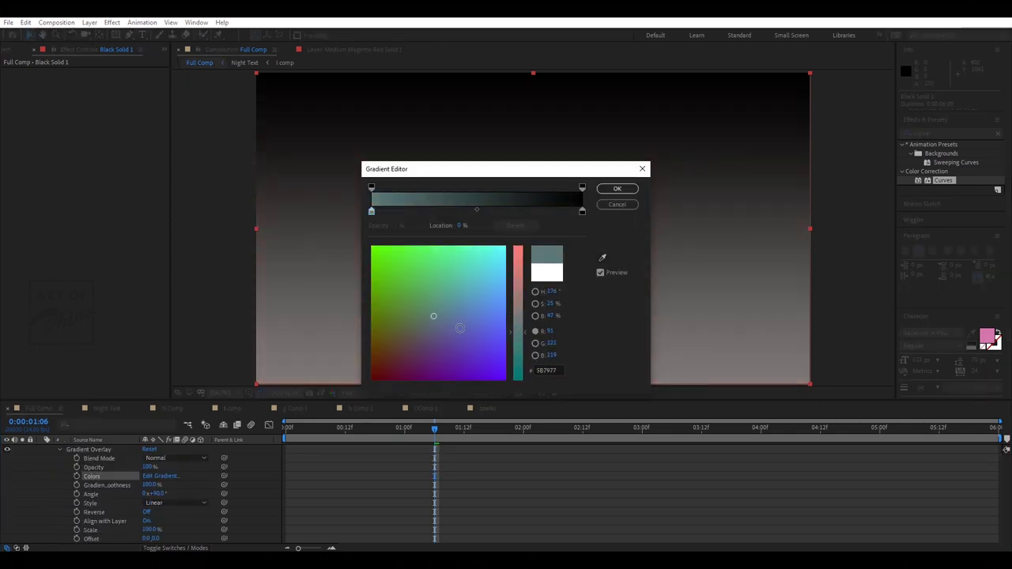
left_click(411, 343)
left_click_drag(518, 358, 518, 351)
left_click(413, 352)
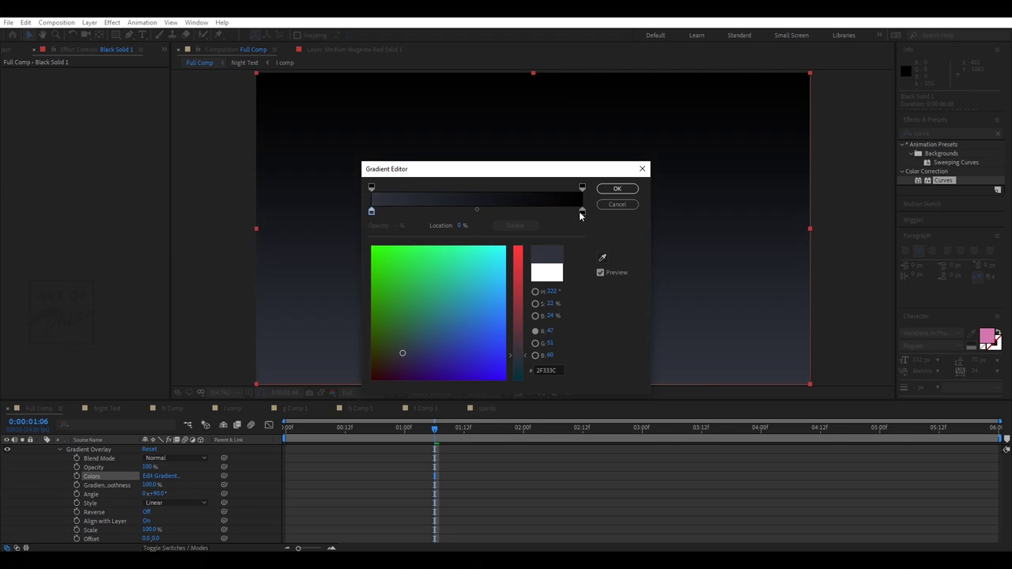
left_click(617, 188)
Set the gradient overlay's style to Radial, adjust its angle, and set its scale to 150%.
left_click(174, 503)
left_click(180, 462)
left_click_drag(172, 494, 139, 497)
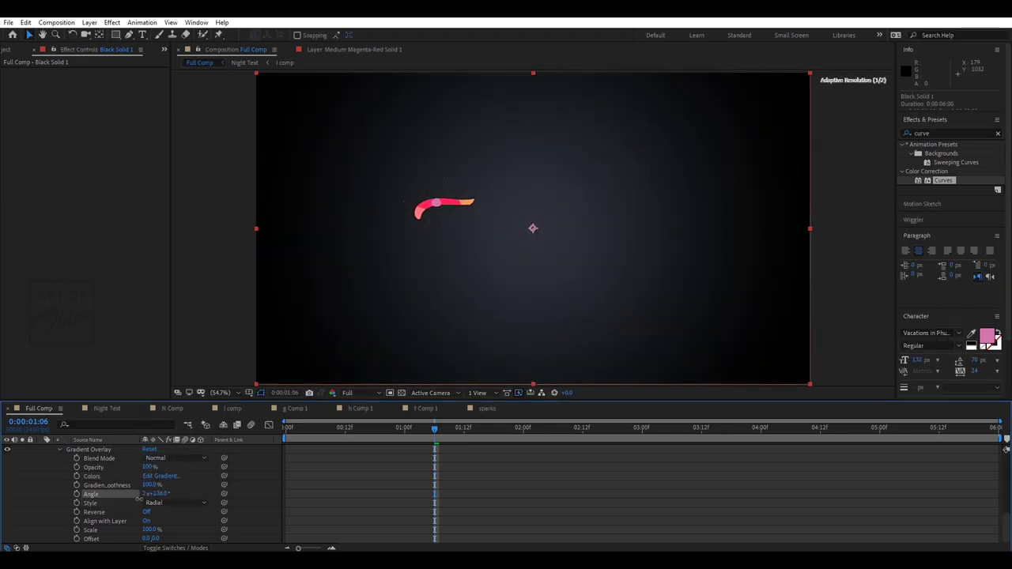
left_click_drag(148, 531, 315, 480)
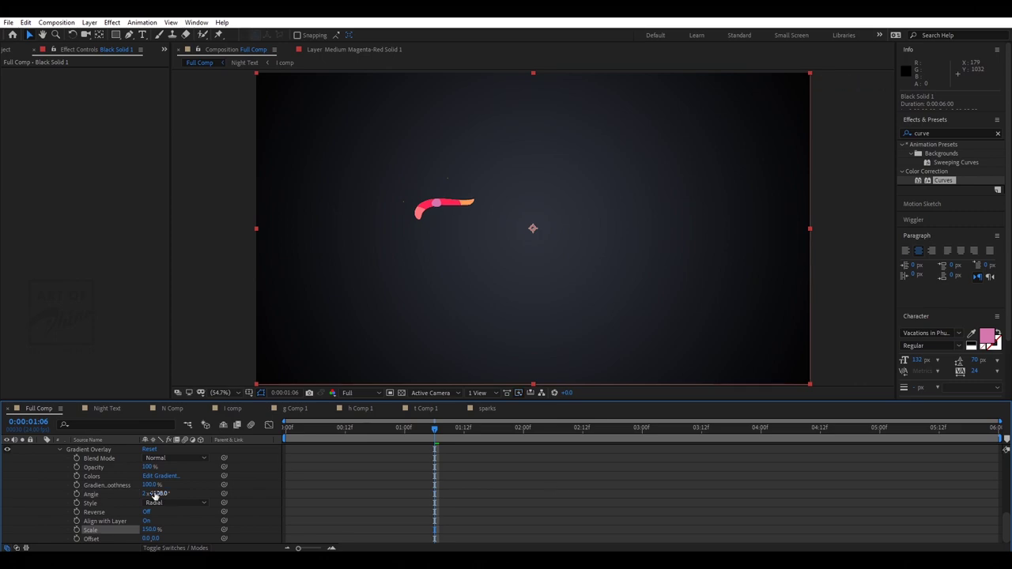